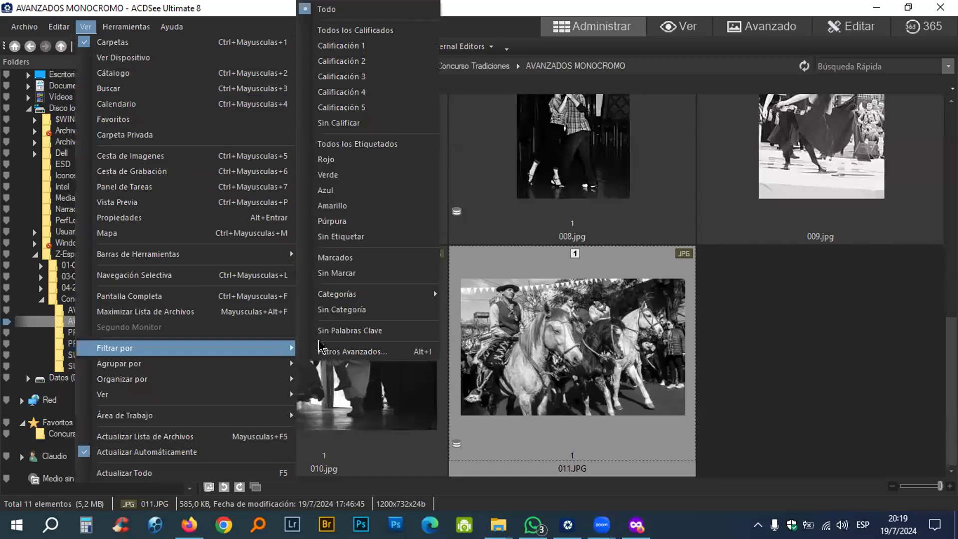
Step: Filter the AVANZADOS MONOCROMO photos by Calificación 1 and make room for them by closing the folder pane and shrinking the thumbnails
{"action": "left_click", "coordinate": [350, 46]}
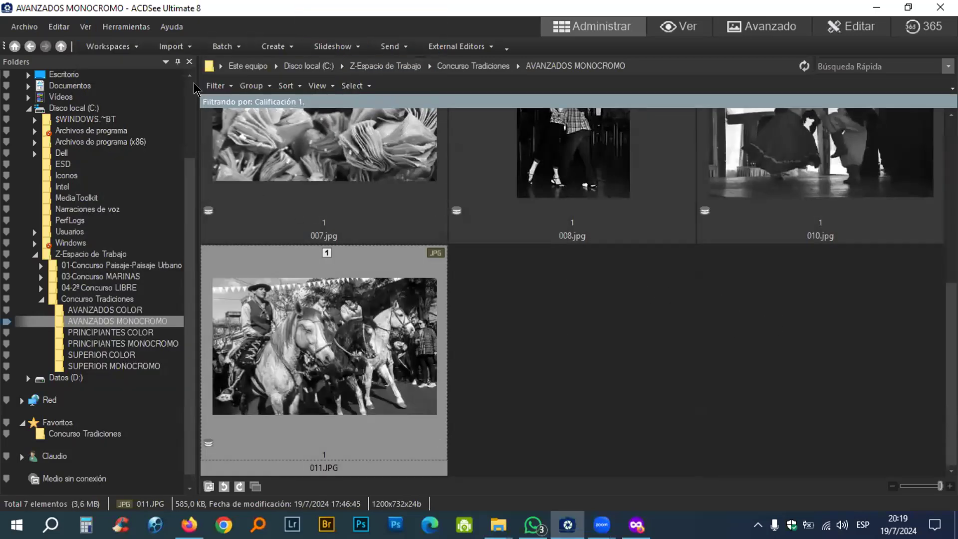
{"action": "left_click", "coordinate": [190, 62]}
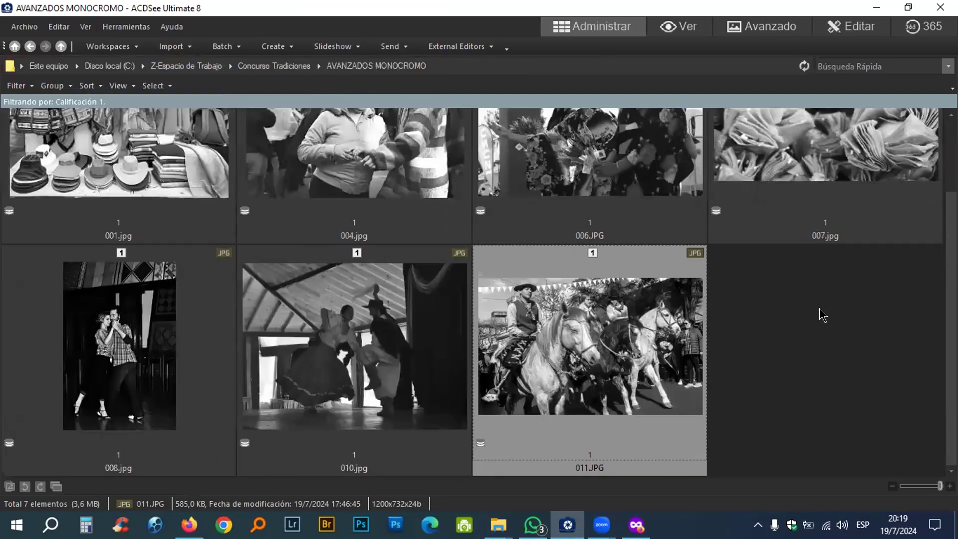
{"action": "mouse_move", "coordinate": [936, 483]}
{"action": "left_click_drag", "start_coordinate": [939, 484], "coordinate": [924, 483]}
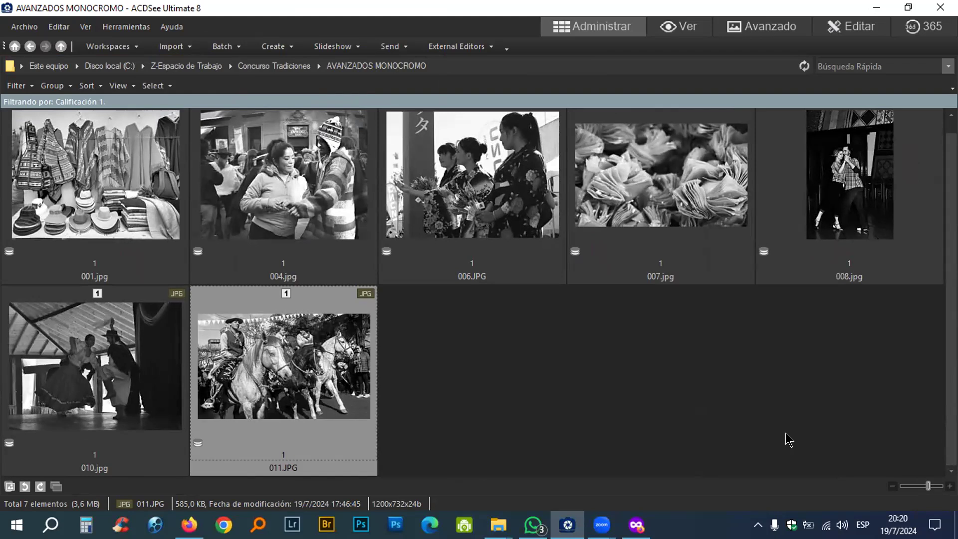
Step: Select all the filtered photos and clear their rating
{"action": "left_click", "coordinate": [747, 251]}
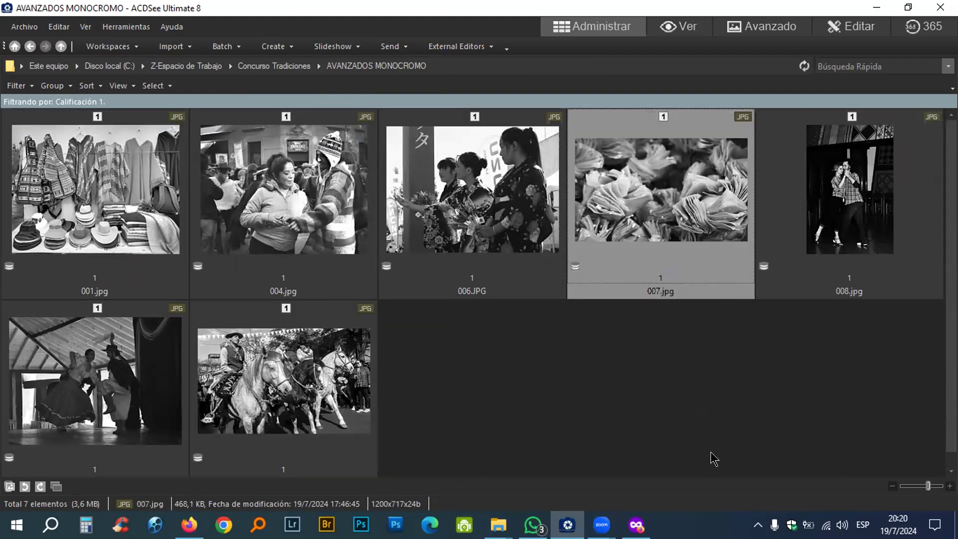
{"action": "mouse_move", "coordinate": [673, 238]}
{"action": "key", "text": "ctrl+a"}
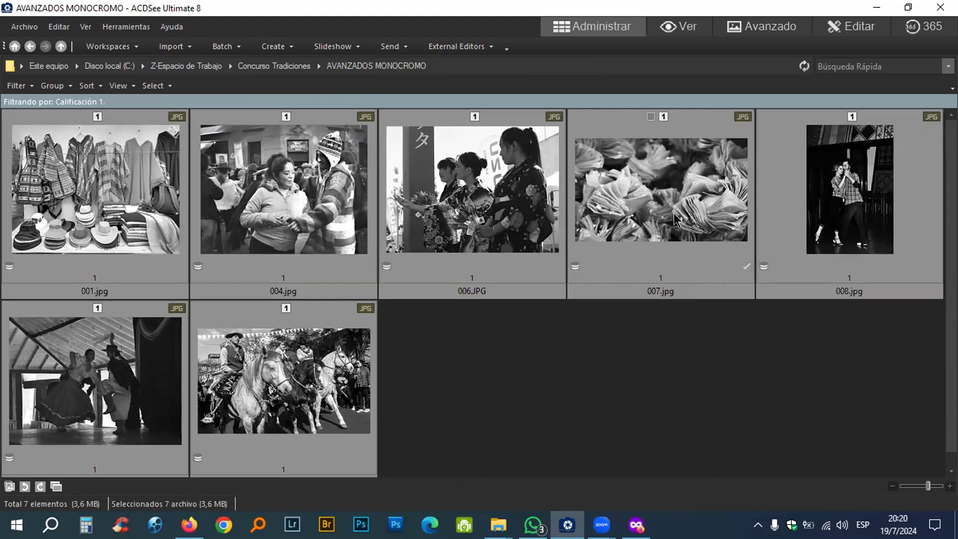
{"action": "key", "text": "ctrl+0"}
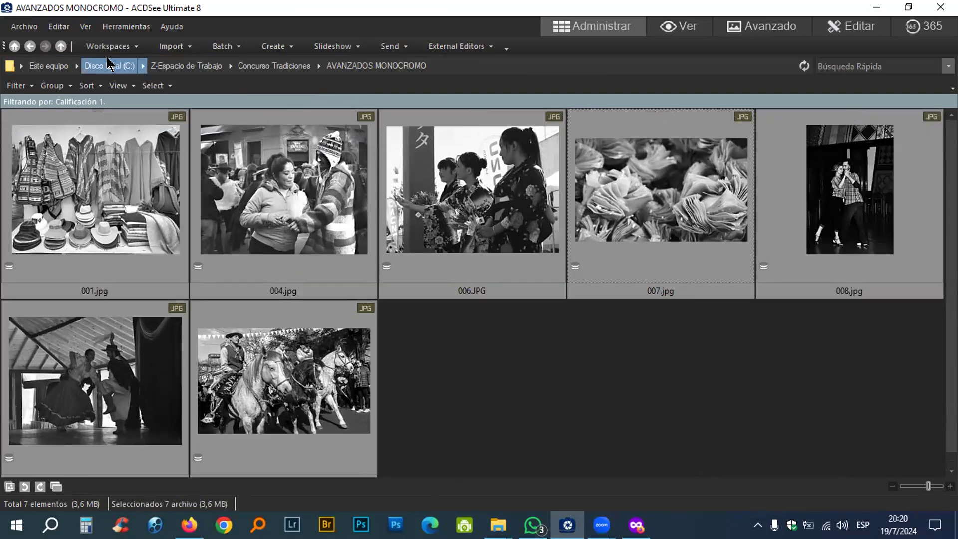
Step: Set the filter to Todo to show every photo in the folder
{"action": "left_click", "coordinate": [85, 27]}
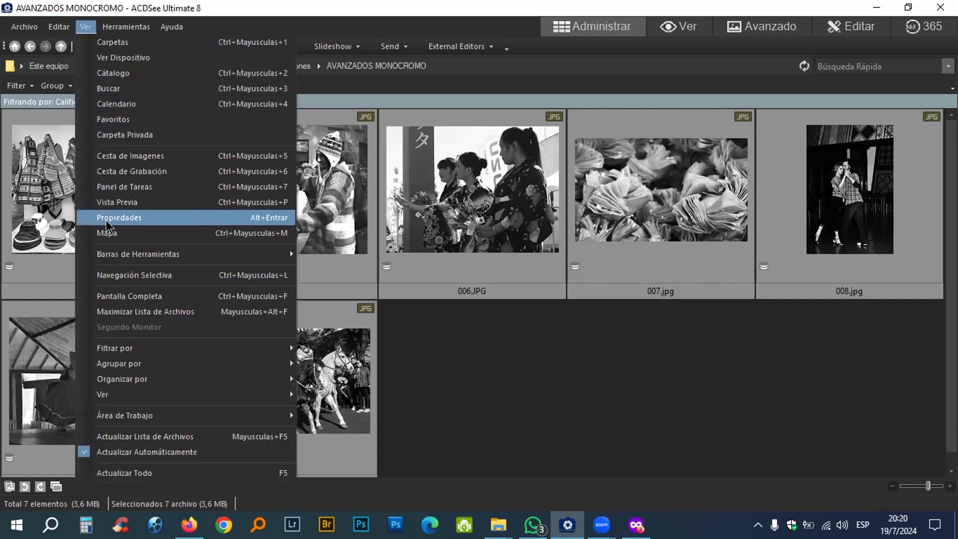
{"action": "mouse_move", "coordinate": [115, 349]}
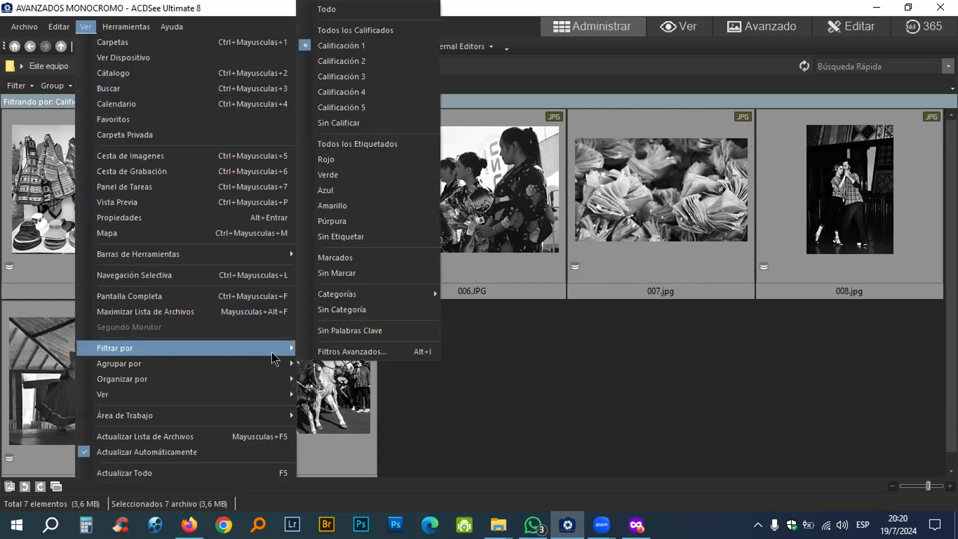
{"action": "left_click", "coordinate": [323, 11]}
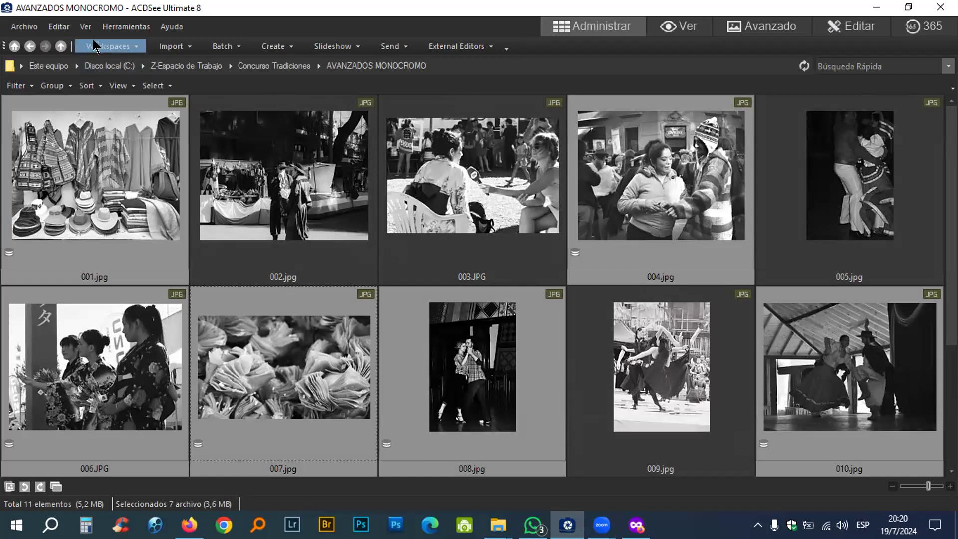
Step: Filter the photos by Calificación 1 to check for rated ones, and return the filter to Todo
{"action": "left_click", "coordinate": [85, 27]}
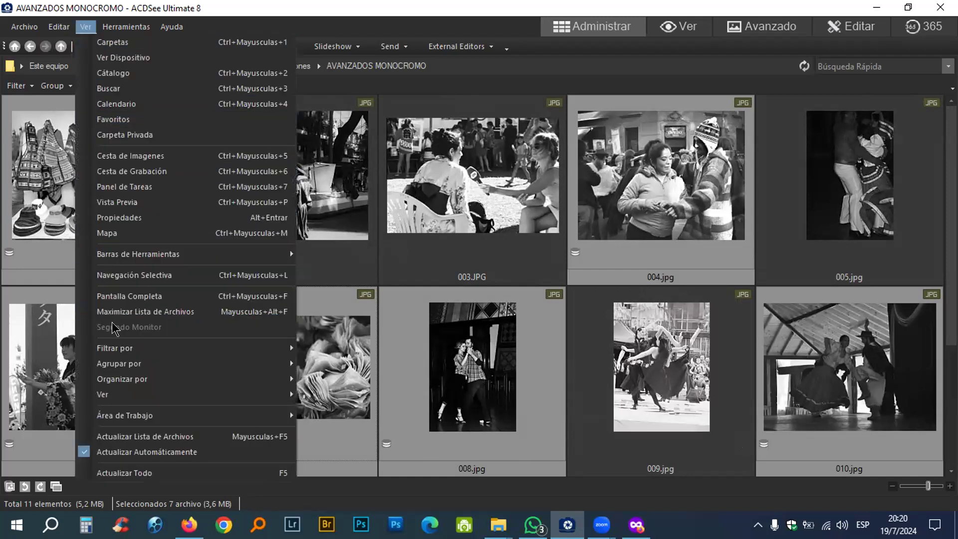
{"action": "mouse_move", "coordinate": [205, 349]}
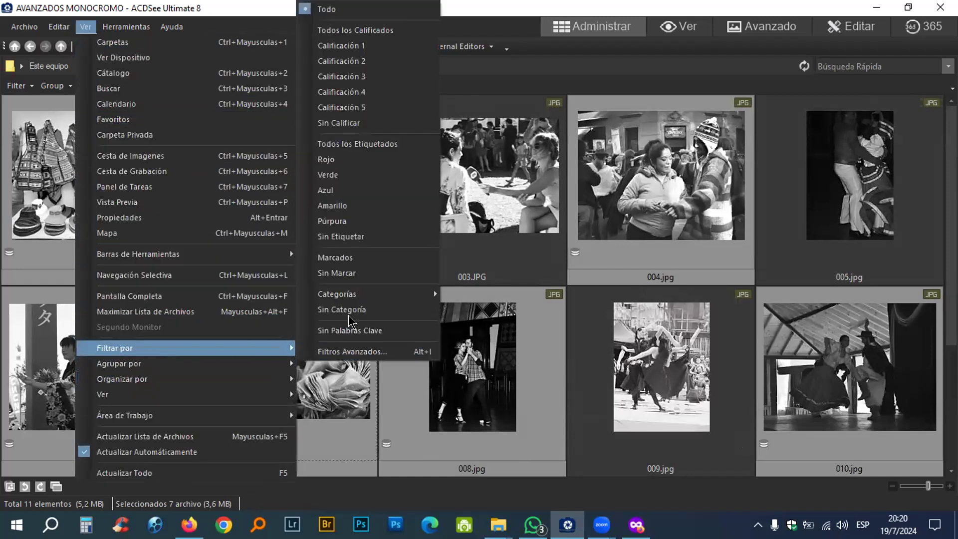
{"action": "left_click", "coordinate": [353, 46]}
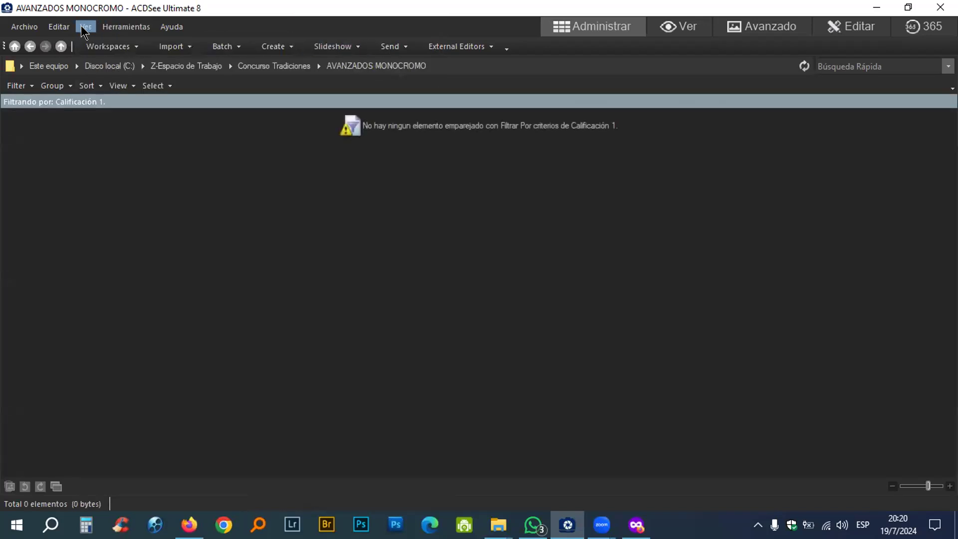
{"action": "left_click", "coordinate": [82, 31]}
{"action": "left_click", "coordinate": [41, 165]}
{"action": "left_click", "coordinate": [85, 26]}
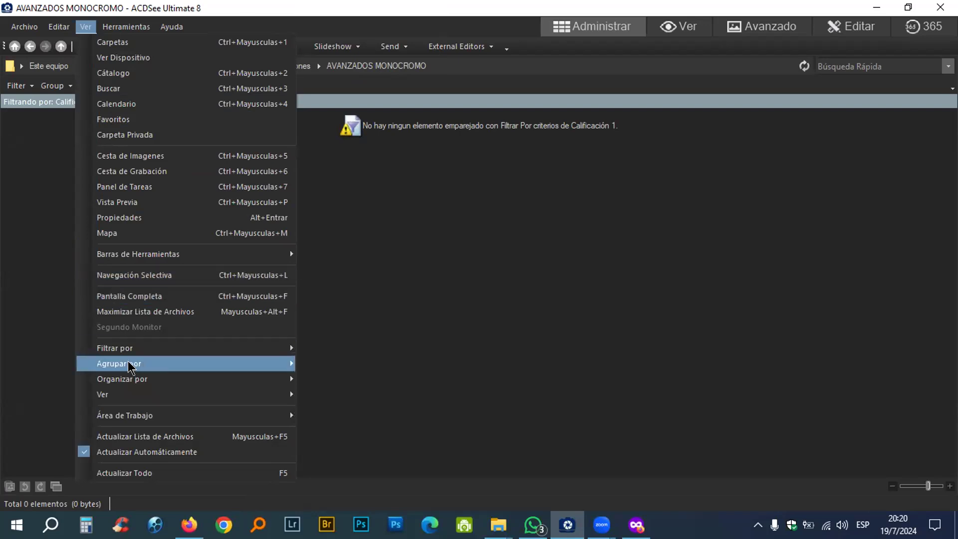
{"action": "mouse_move", "coordinate": [129, 350]}
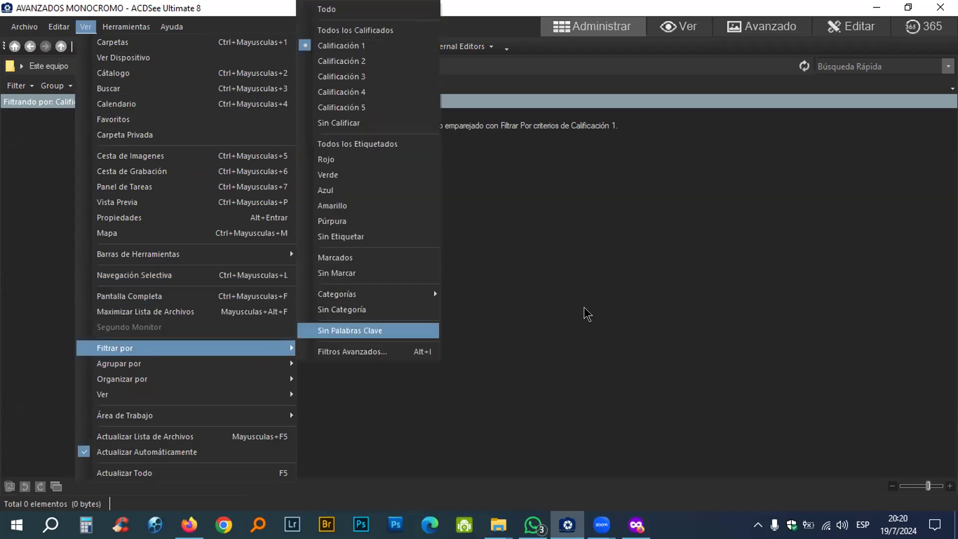
{"action": "left_click", "coordinate": [308, 9]}
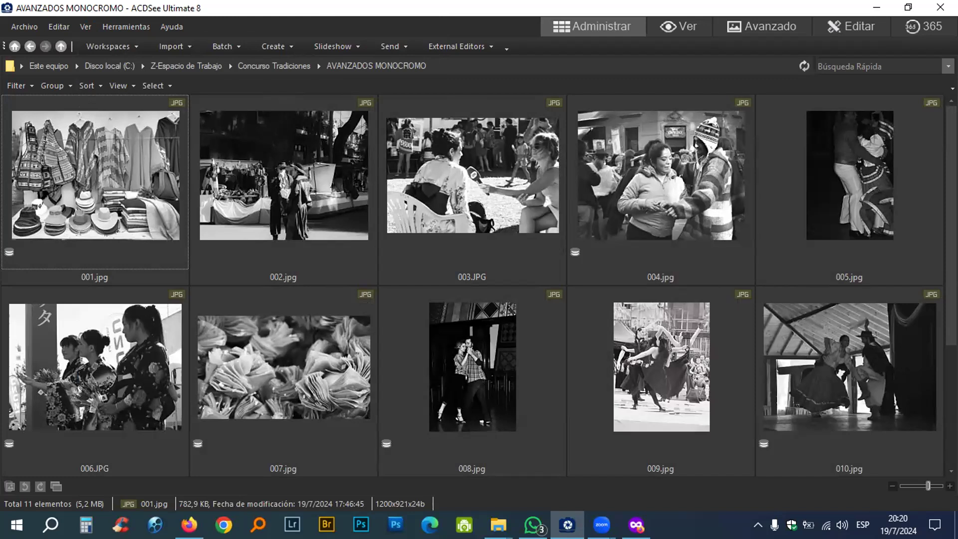
{"action": "left_click", "coordinate": [68, 28]}
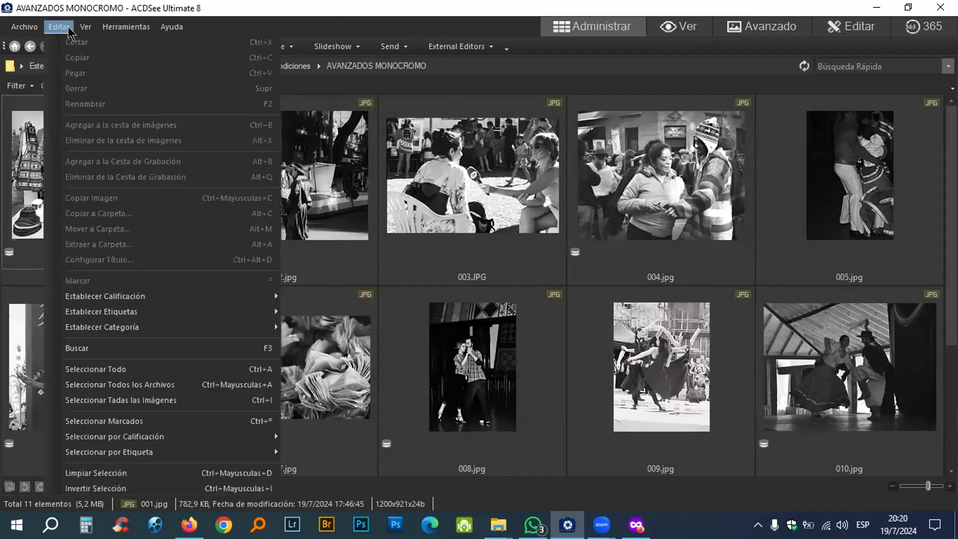
{"action": "left_click", "coordinate": [367, 9]}
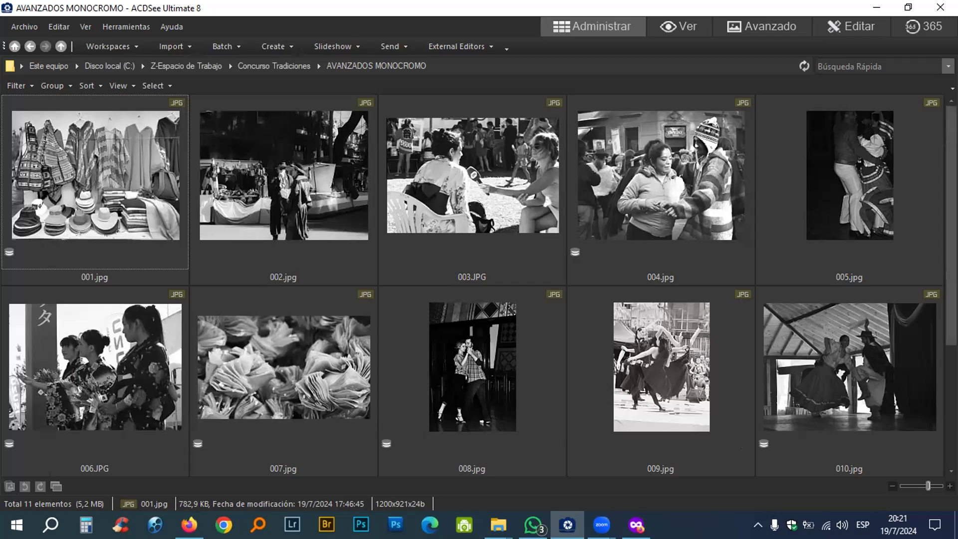
Step: Reduce the thumbnail size to 195x146 so that all the photos in the folder fit on screen
{"action": "scroll", "coordinate": [940, 322], "scroll_direction": "down", "scroll_amount": 2}
{"action": "scroll", "coordinate": [941, 322], "scroll_direction": "up", "scroll_amount": 1}
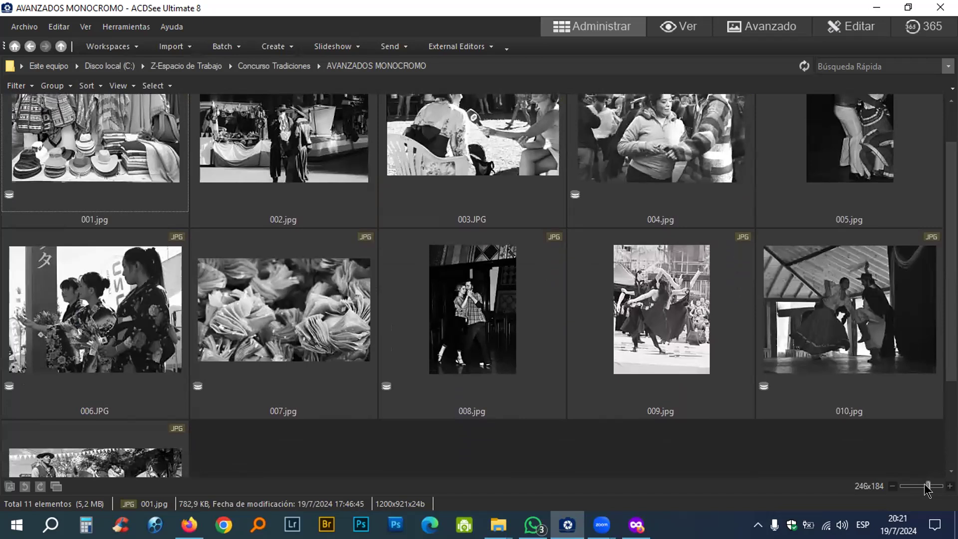
{"action": "left_click_drag", "start_coordinate": [927, 486], "coordinate": [920, 486]}
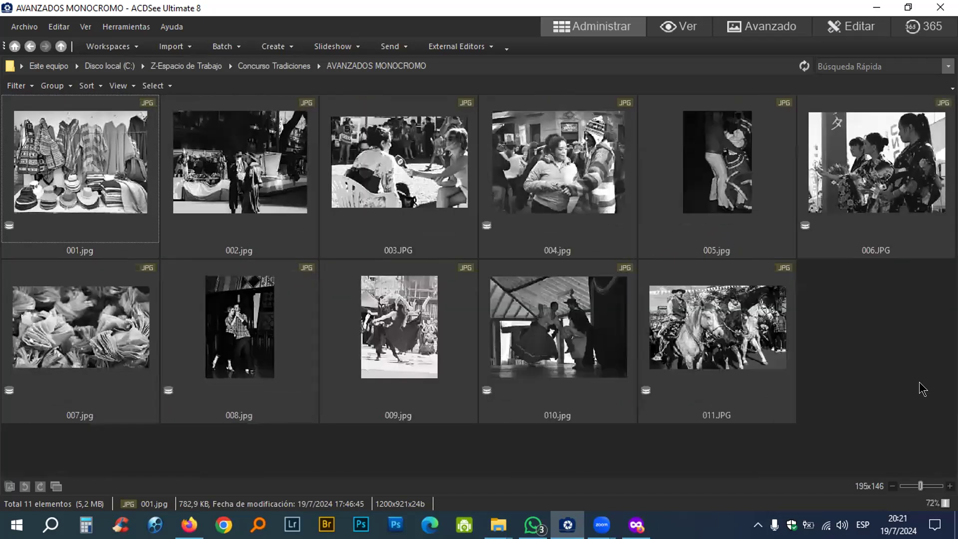
Step: Select photos 001, 004, 006, 007, 008, 010 and 011 together and assign them a rating of 1
{"action": "left_click", "coordinate": [645, 336]}
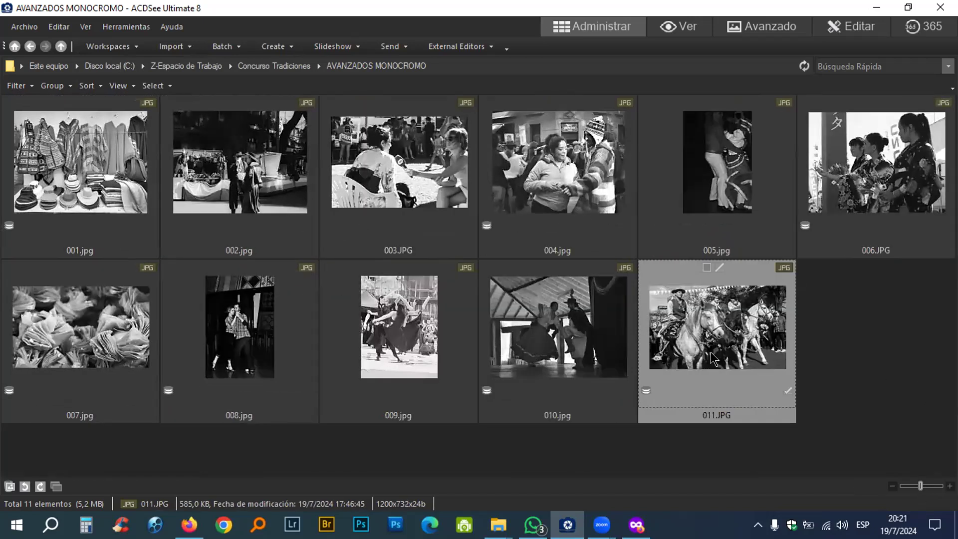
{"action": "left_click", "coordinate": [551, 330], "text": "ctrl"}
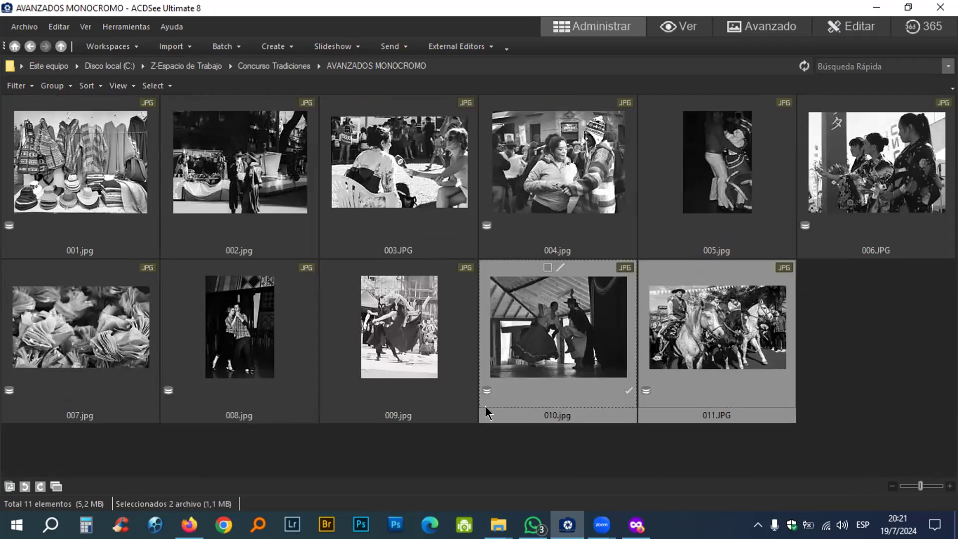
{"action": "left_click", "coordinate": [112, 337], "text": "ctrl"}
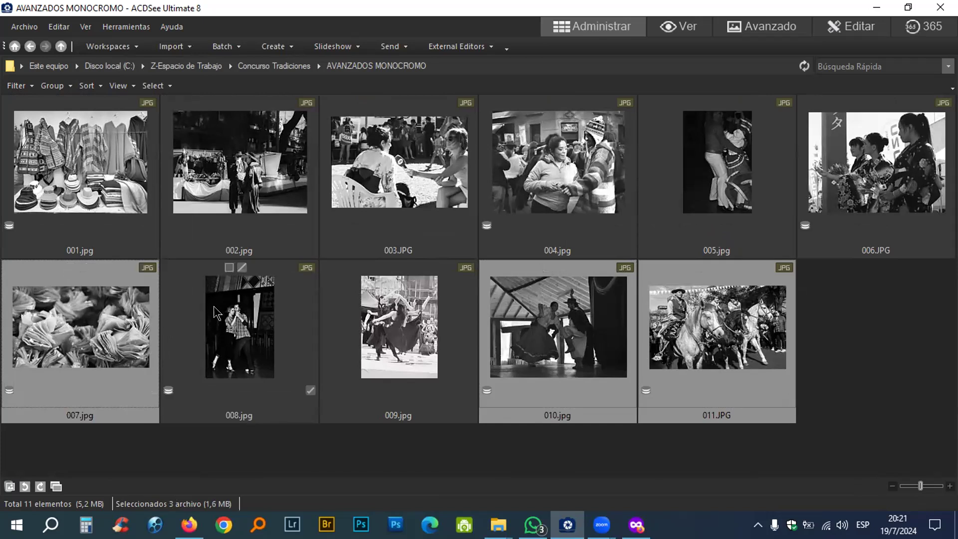
{"action": "left_click", "coordinate": [78, 157], "text": "ctrl"}
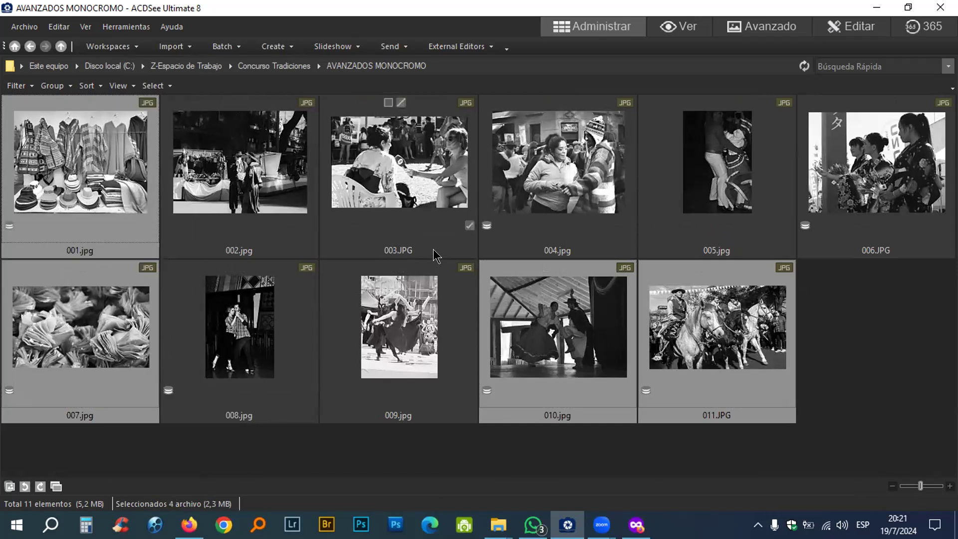
{"action": "left_click", "coordinate": [535, 167], "text": "ctrl"}
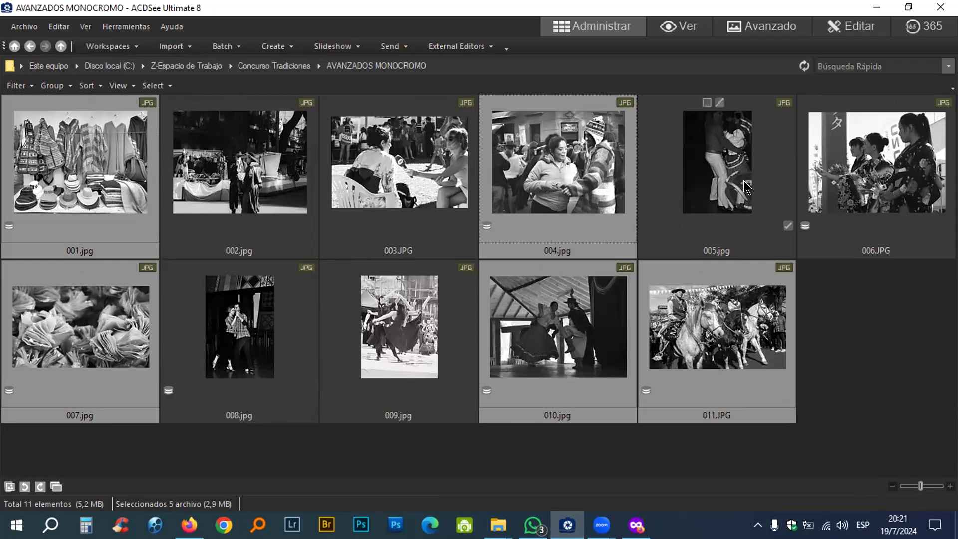
{"action": "left_click", "coordinate": [869, 190], "text": "ctrl"}
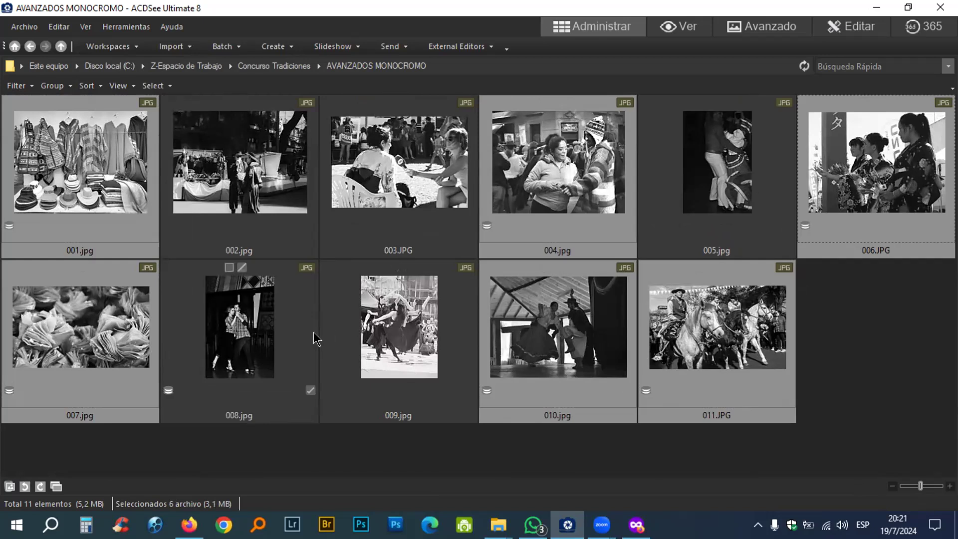
{"action": "left_click", "coordinate": [243, 334], "text": "ctrl"}
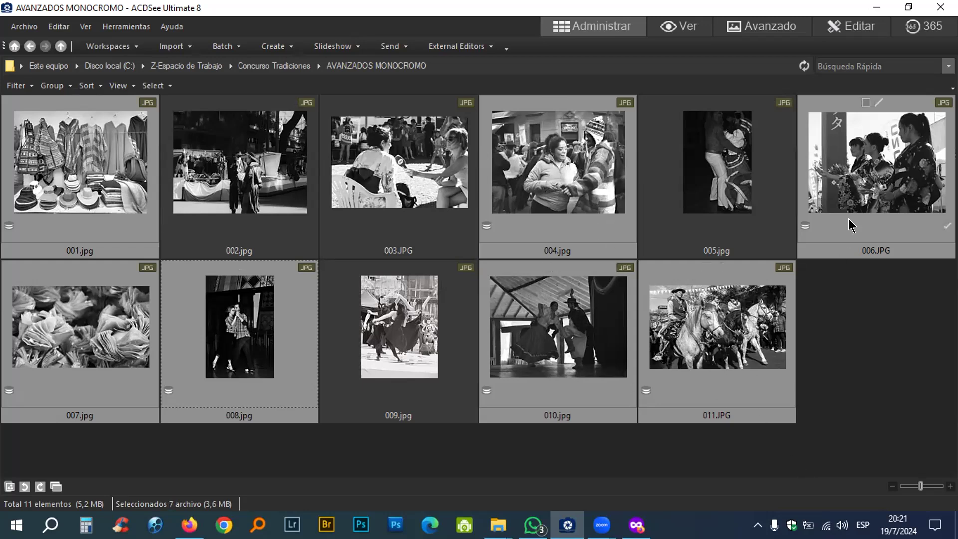
{"action": "key", "text": "ctrl+1"}
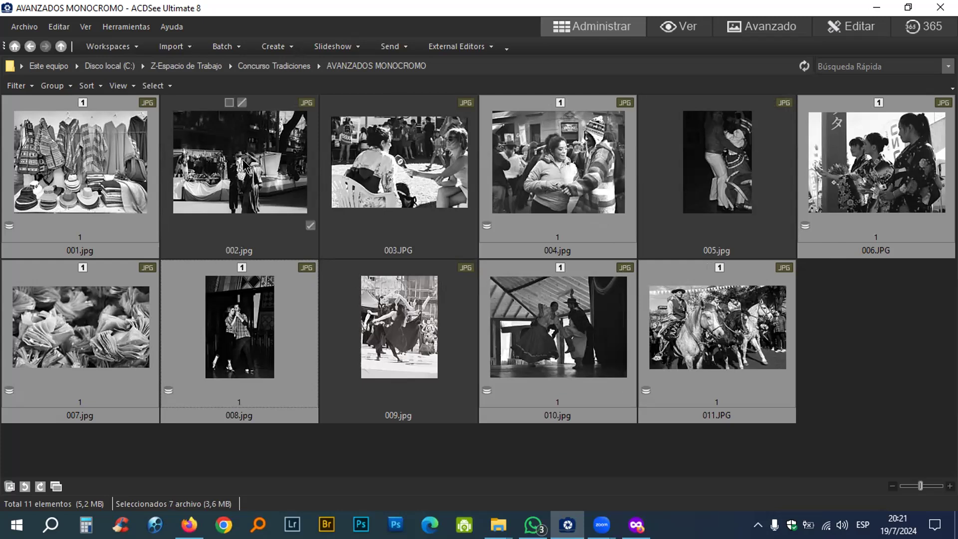
Step: Filter the folder by Sin Calificar and enlarge the thumbnails of the unrated photos to 320x240
{"action": "left_click", "coordinate": [410, 160]}
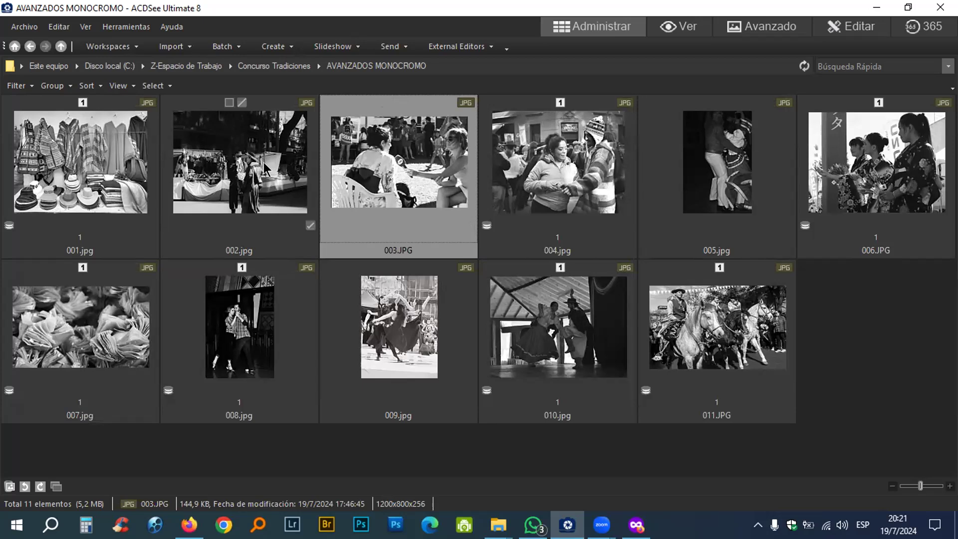
{"action": "left_click", "coordinate": [85, 27]}
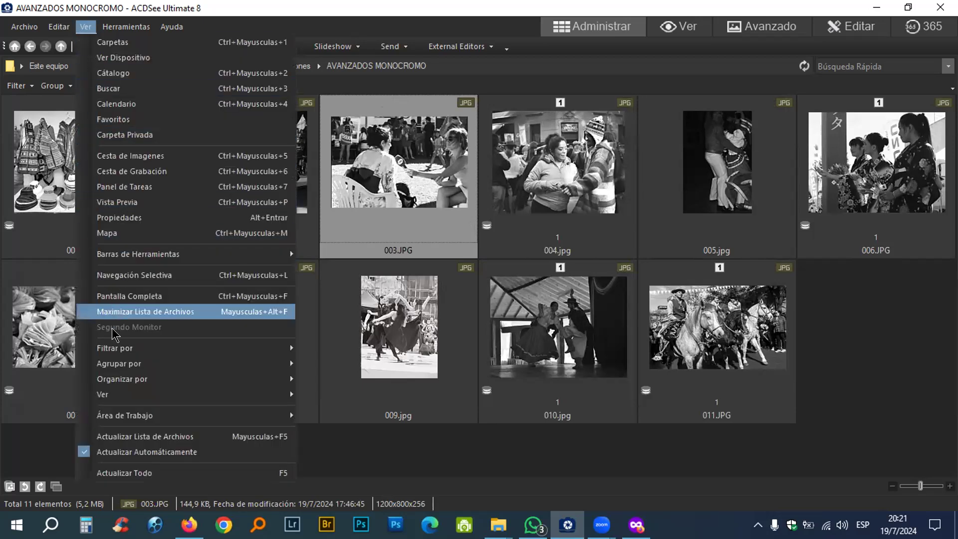
{"action": "mouse_move", "coordinate": [183, 354]}
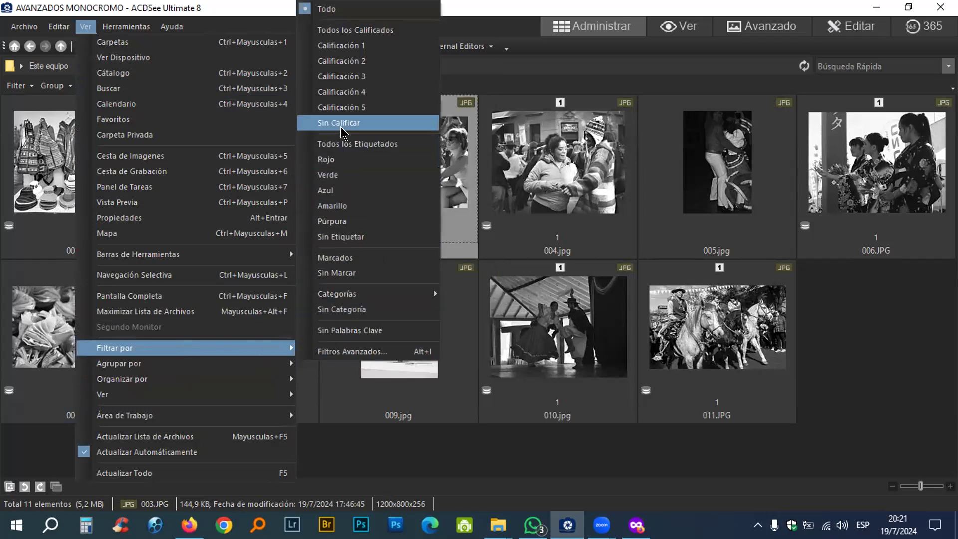
{"action": "left_click", "coordinate": [341, 127]}
{"action": "mouse_move", "coordinate": [919, 486]}
{"action": "left_click_drag", "start_coordinate": [921, 485], "coordinate": [941, 485]}
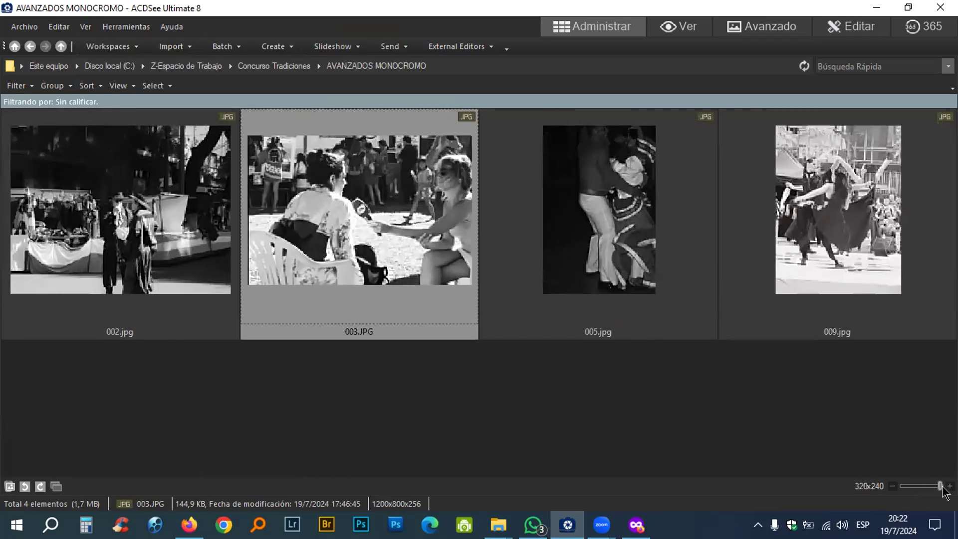
{"action": "left_click", "coordinate": [710, 391]}
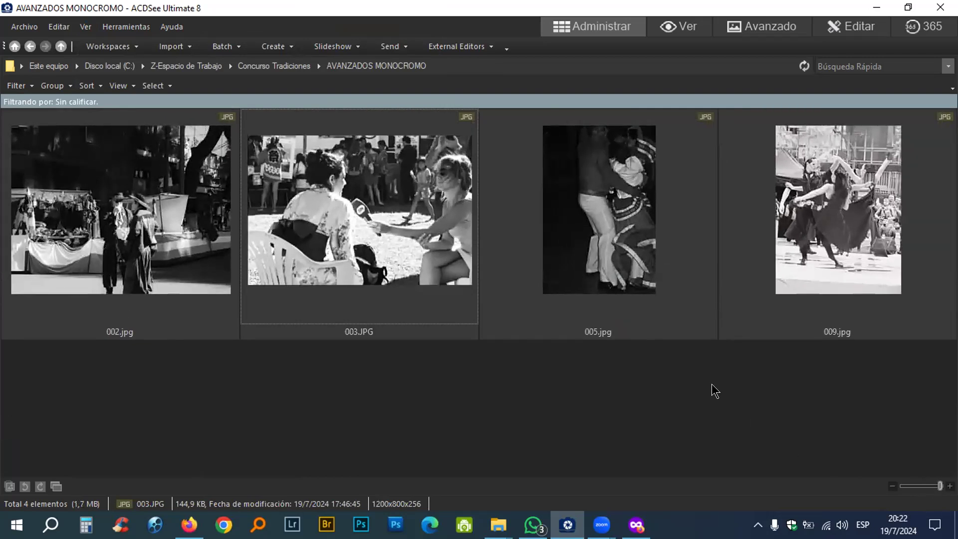
Step: Switch the filter from Sin Calificar to Calificación 1 to show only the photos rated 1
{"action": "left_click", "coordinate": [86, 26]}
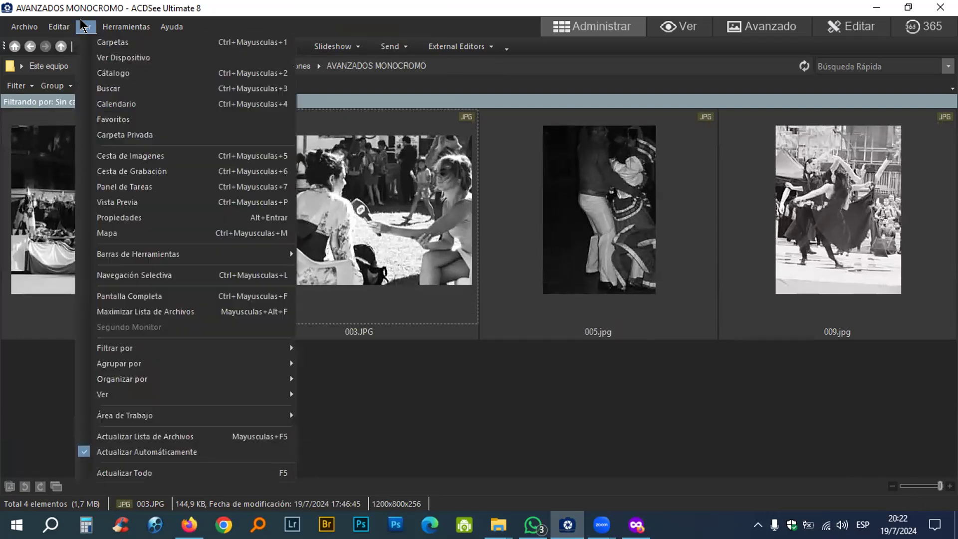
{"action": "mouse_move", "coordinate": [182, 347]}
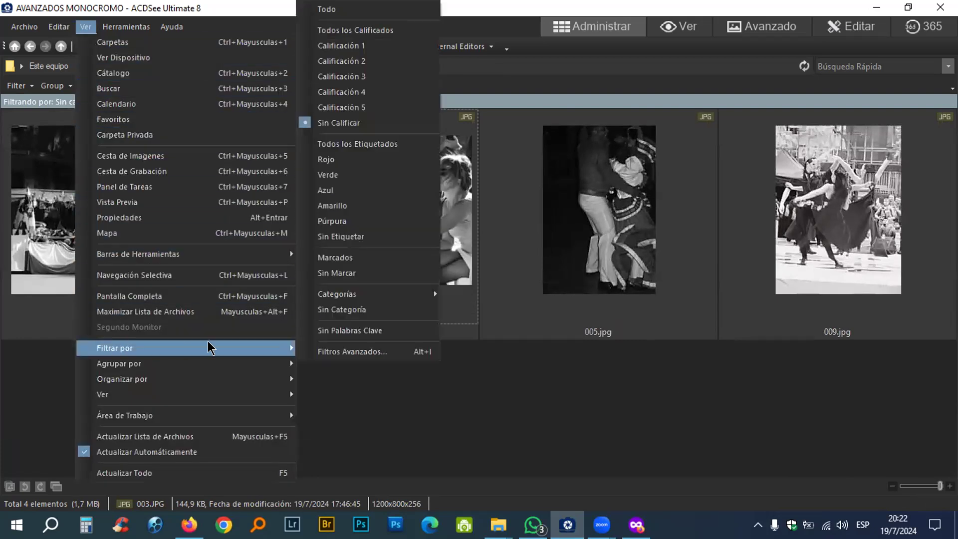
{"action": "left_click", "coordinate": [341, 45]}
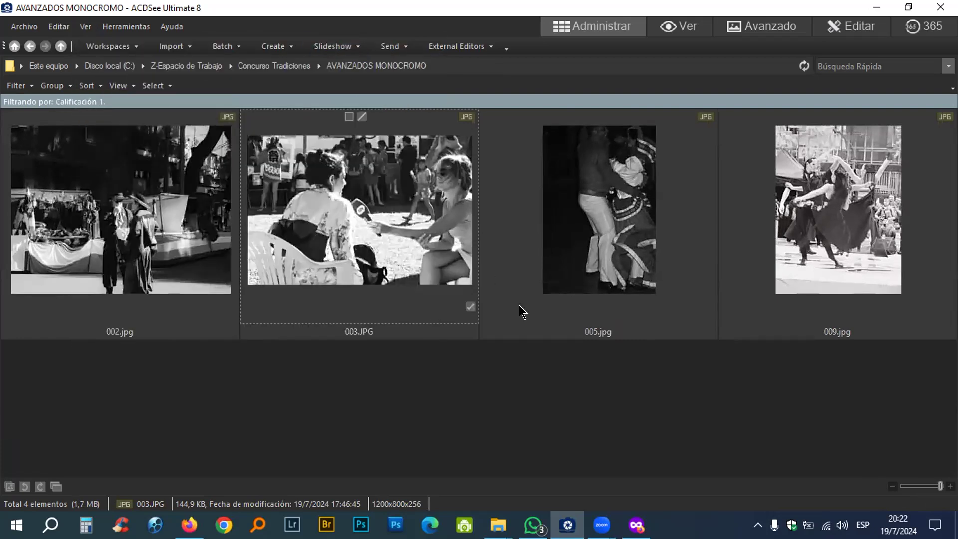
Step: Reduce the thumbnails to 250x187 and create a subfolder named Premiadas inside the AVANZADOS MONOCROMO folder
{"action": "left_click_drag", "start_coordinate": [940, 489], "coordinate": [929, 488]}
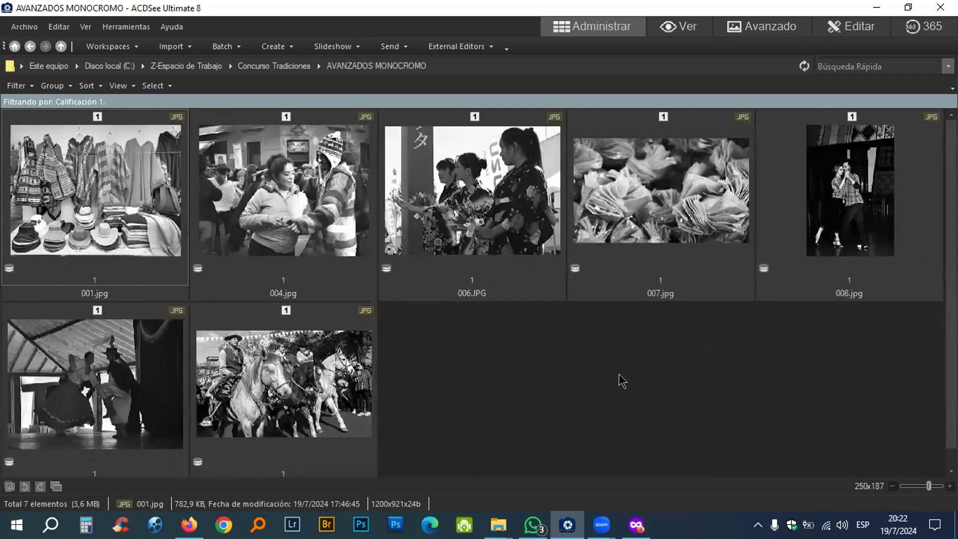
{"action": "left_click", "coordinate": [85, 26]}
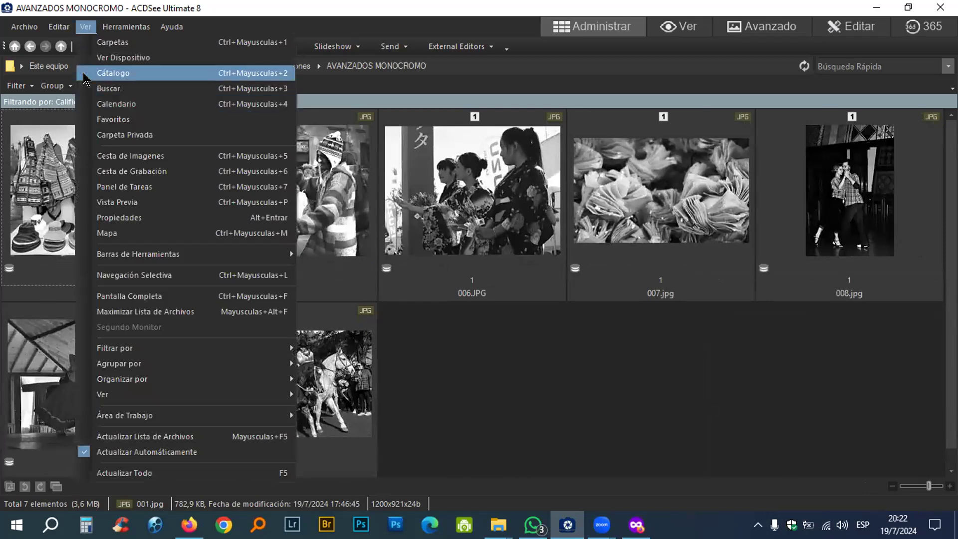
{"action": "left_click", "coordinate": [112, 42]}
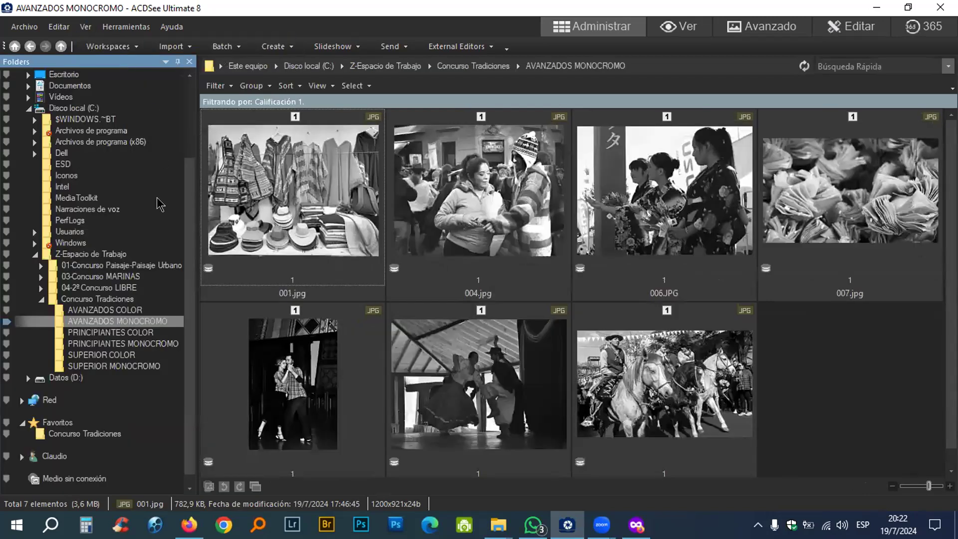
{"action": "right_click", "coordinate": [126, 326]}
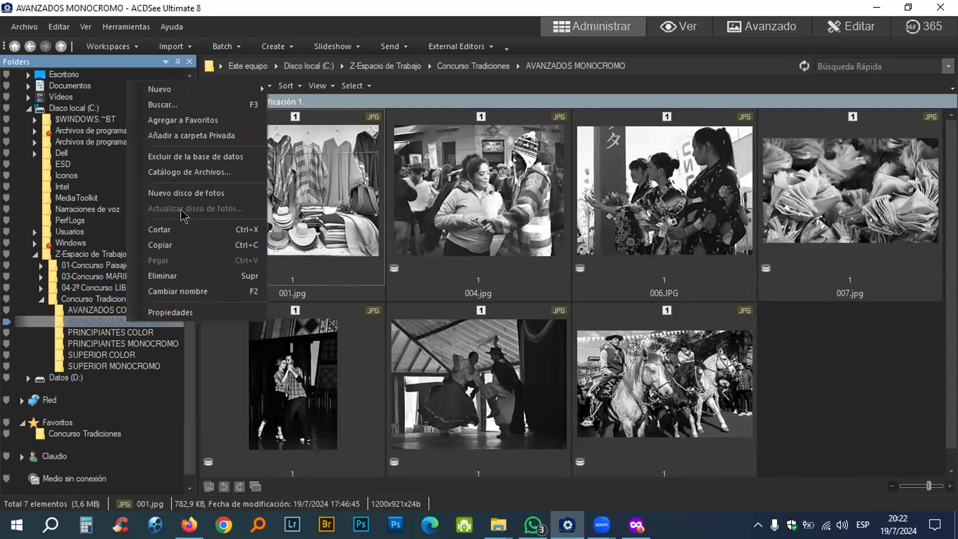
{"action": "mouse_move", "coordinate": [187, 89]}
{"action": "left_click", "coordinate": [290, 90]}
{"action": "type", "text": "Premiadas"}
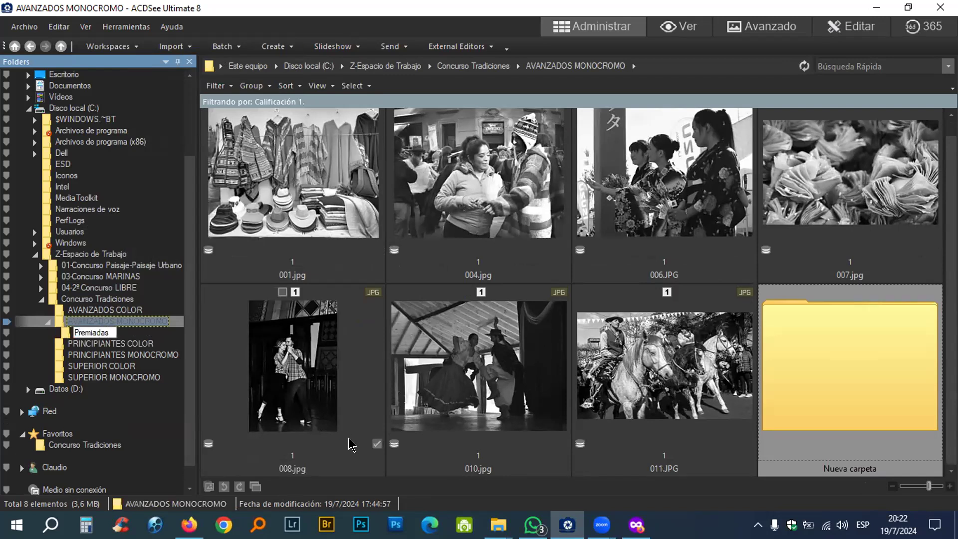
{"action": "key", "text": "Return"}
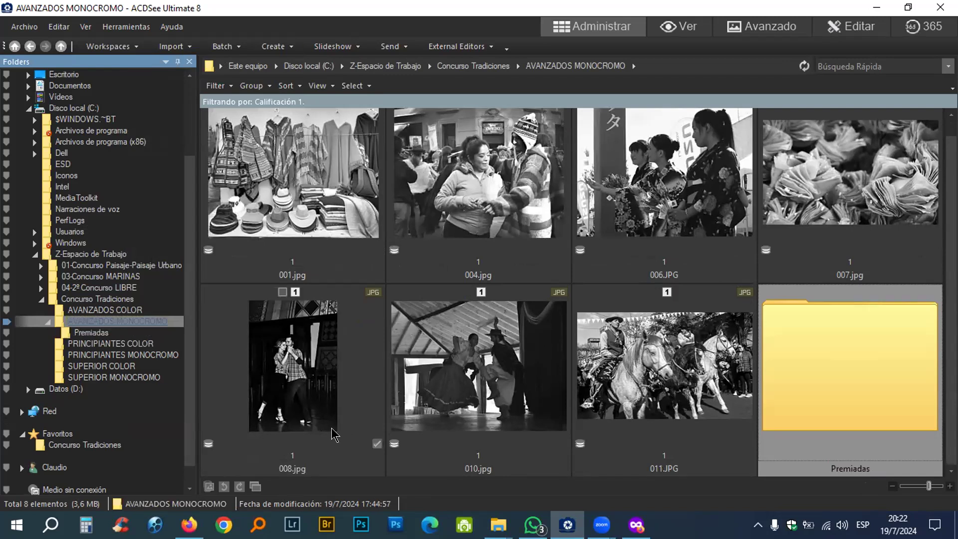
Step: Move all the photos rated 1 into the Premiadas folder, open that folder and hide the folder tree
{"action": "key", "text": "ctrl+a"}
{"action": "left_click", "coordinate": [811, 379], "text": "ctrl"}
{"action": "left_click_drag", "start_coordinate": [681, 340], "coordinate": [810, 354]}
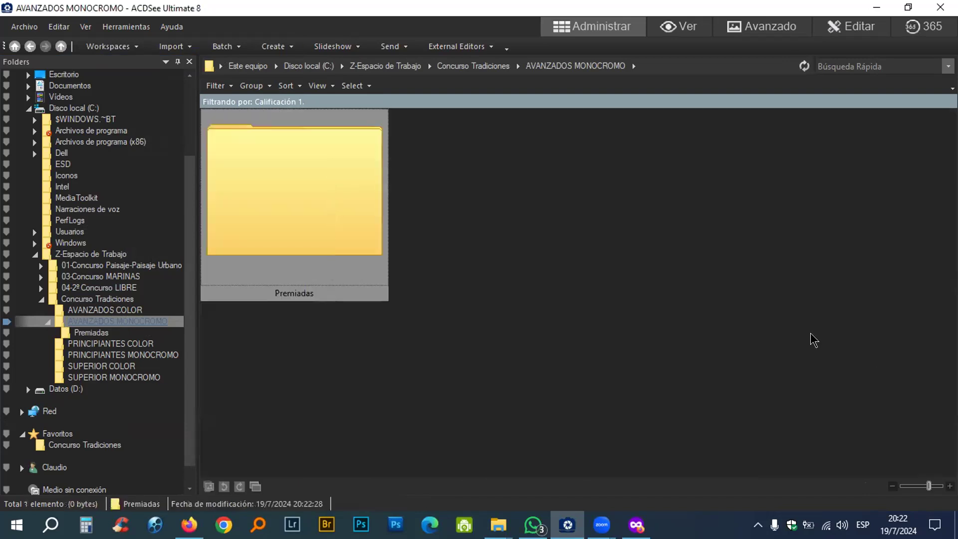
{"action": "double_click", "coordinate": [284, 194]}
{"action": "left_click", "coordinate": [189, 61]}
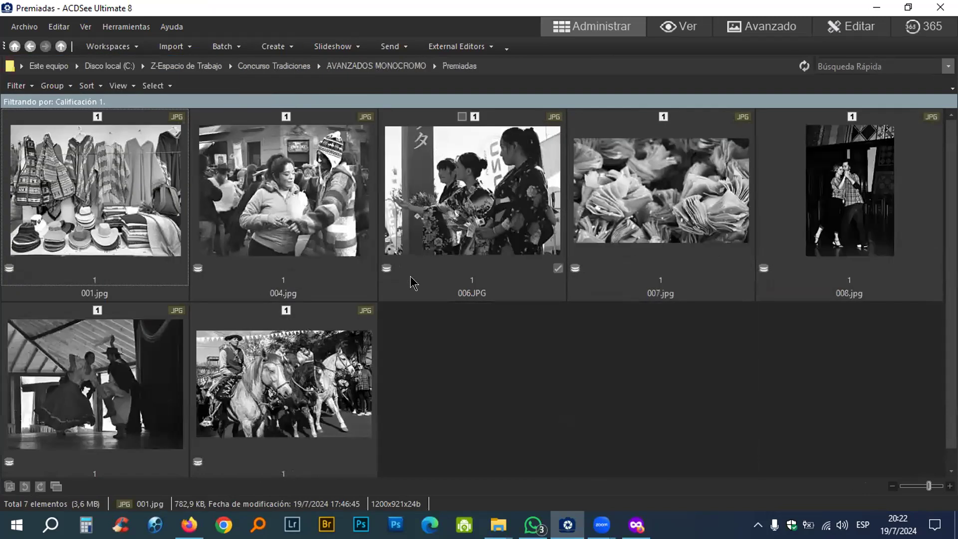
Step: Remove the rating from all photos in Premiadas and set the filter to Todo
{"action": "key", "text": "ctrl+a"}
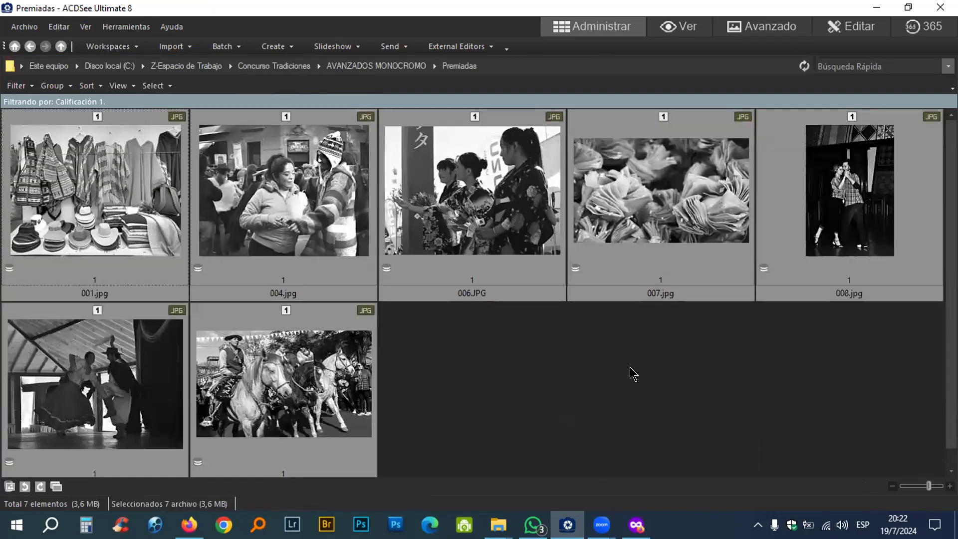
{"action": "left_click", "coordinate": [86, 26]}
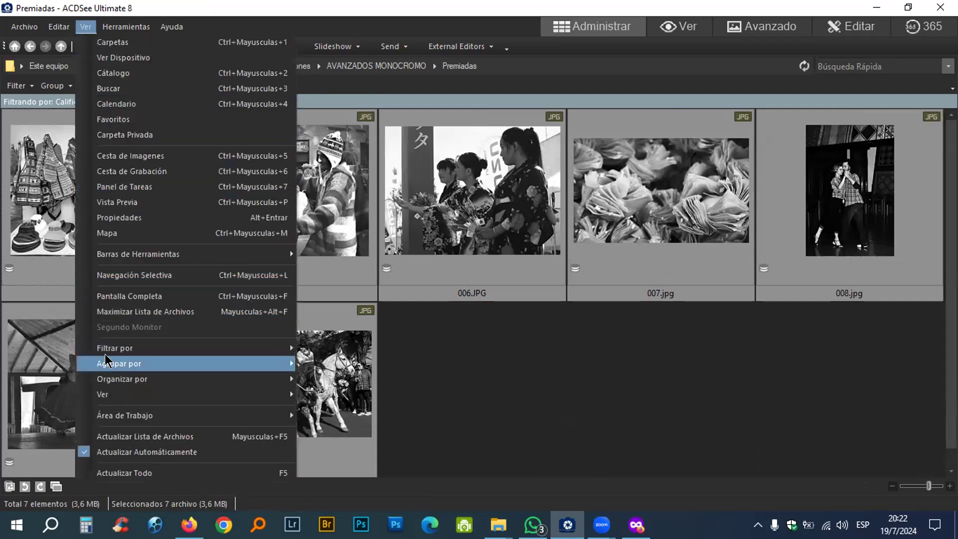
{"action": "mouse_move", "coordinate": [124, 348]}
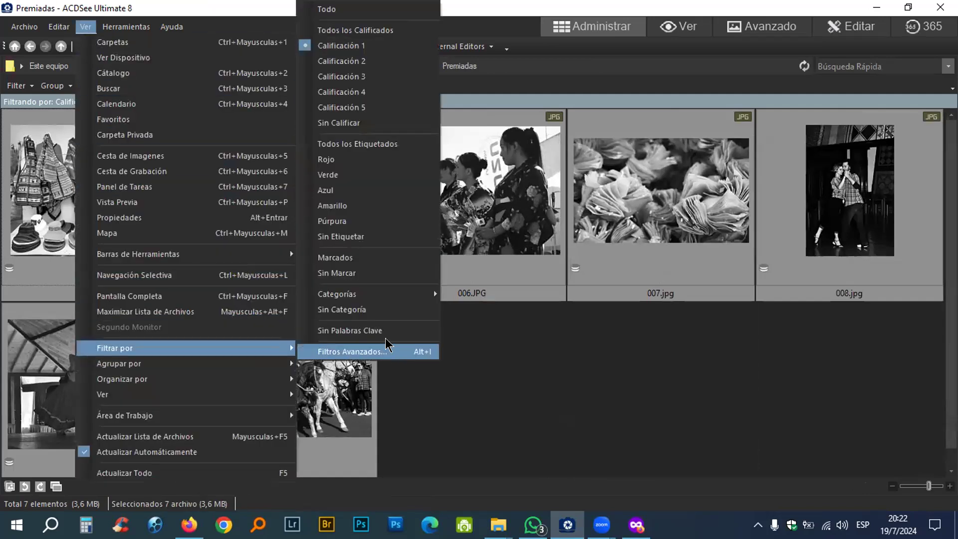
{"action": "left_click", "coordinate": [339, 9]}
{"action": "left_click", "coordinate": [753, 394]}
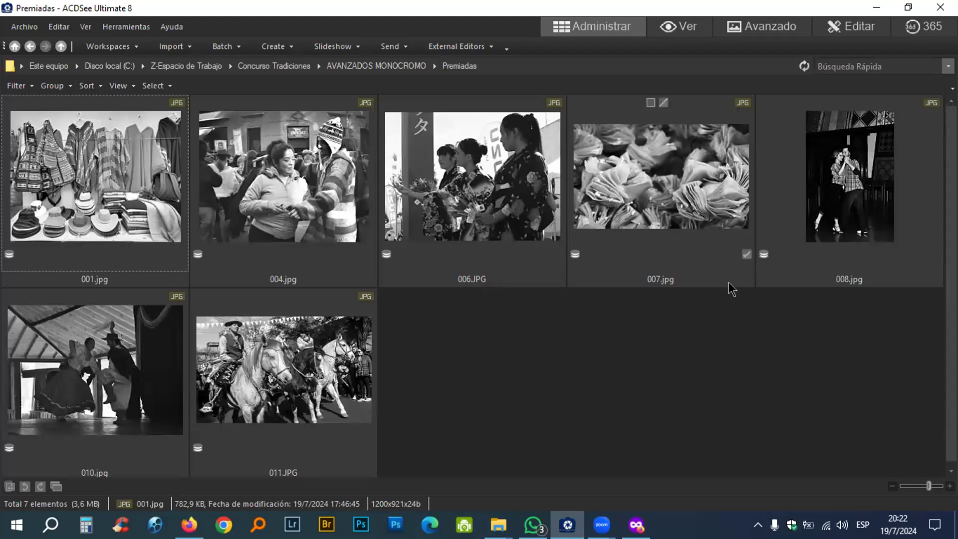
Step: Move photo 007 to first place in the Premiadas folder, ahead of 001
{"action": "left_click", "coordinate": [690, 158]}
{"action": "left_click_drag", "start_coordinate": [677, 169], "coordinate": [57, 170]}
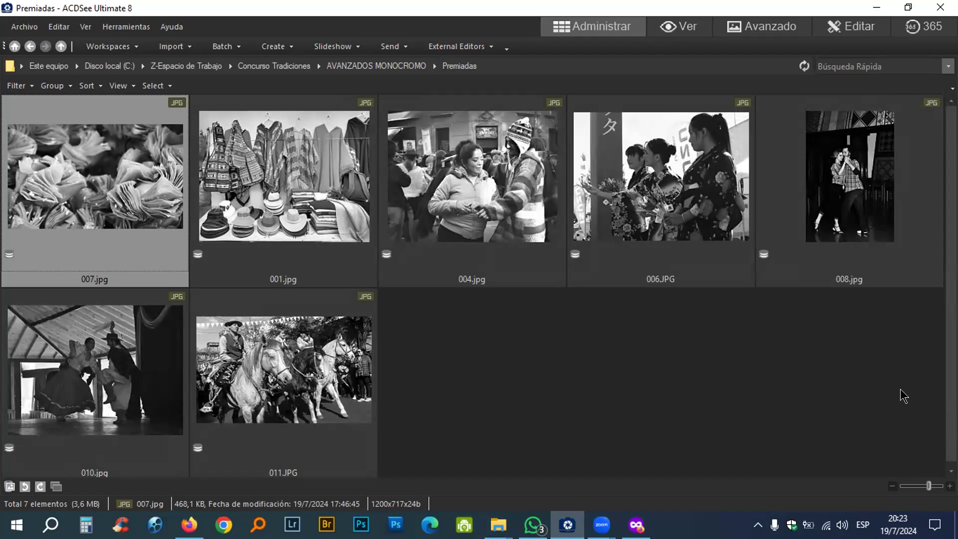
{"action": "left_click", "coordinate": [354, 212]}
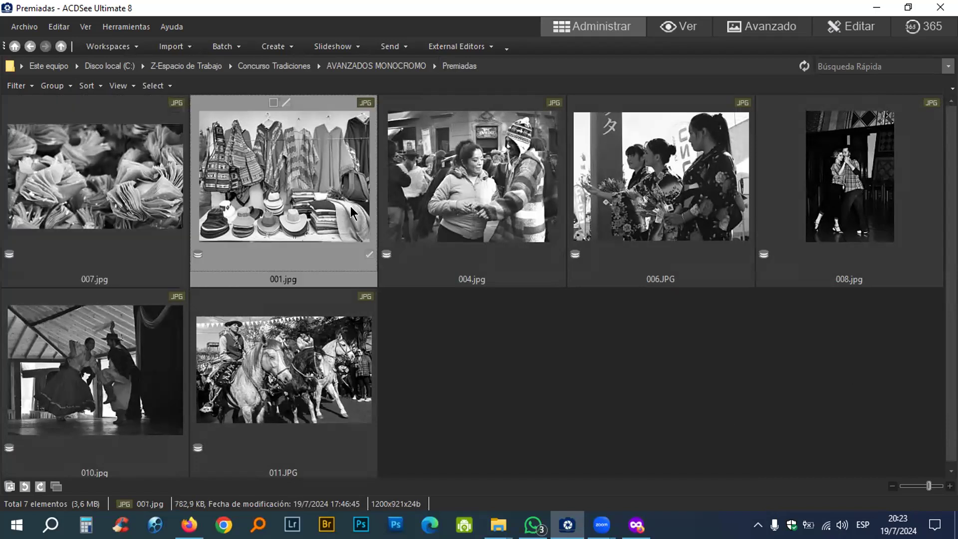
{"action": "key", "text": "alt+shift"}
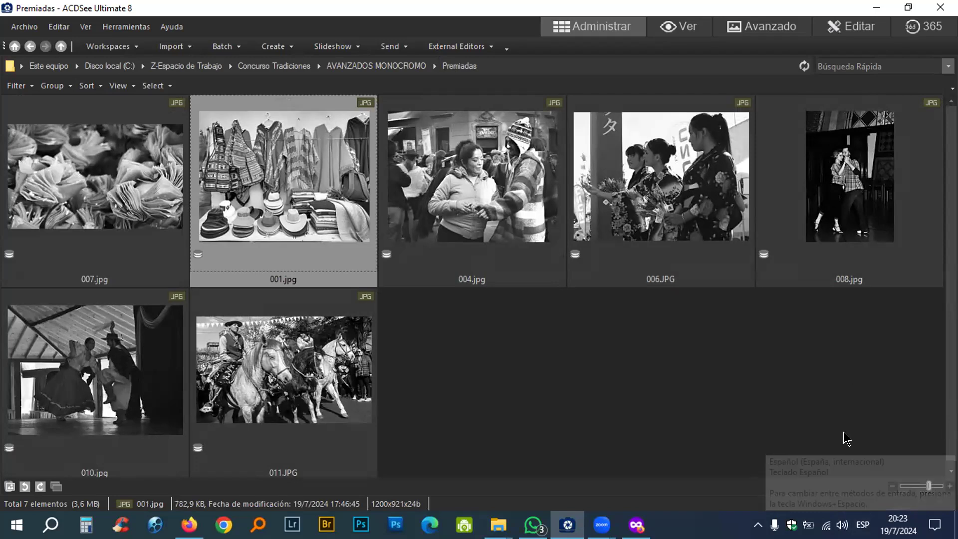
Step: Place photo 006 third, right after 001, and put photo 011 directly after 006
{"action": "left_click", "coordinate": [675, 160]}
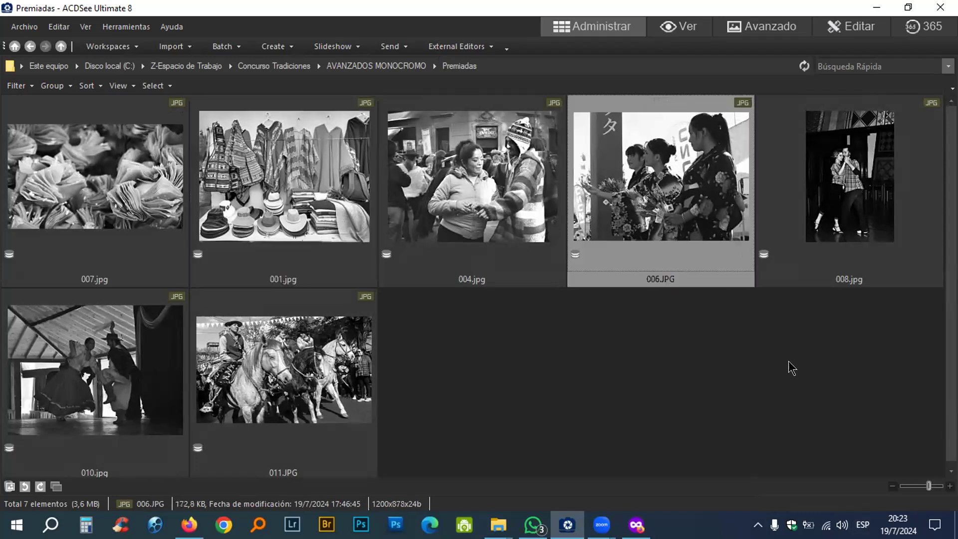
{"action": "left_click_drag", "start_coordinate": [675, 175], "coordinate": [494, 175]}
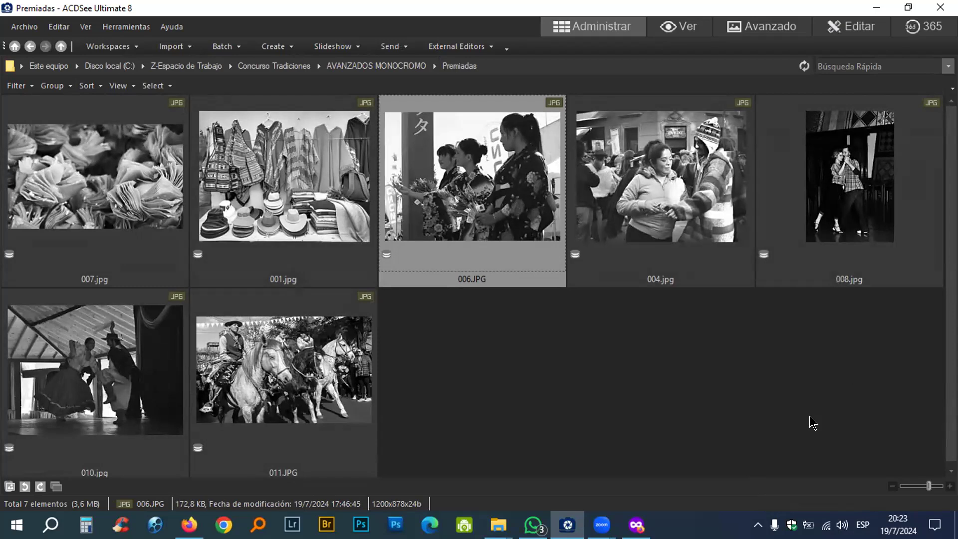
{"action": "mouse_move", "coordinate": [252, 373]}
{"action": "left_mouse_down"}
{"action": "mouse_move", "coordinate": [378, 354]}
{"action": "mouse_move", "coordinate": [419, 331]}
{"action": "left_mouse_up"}
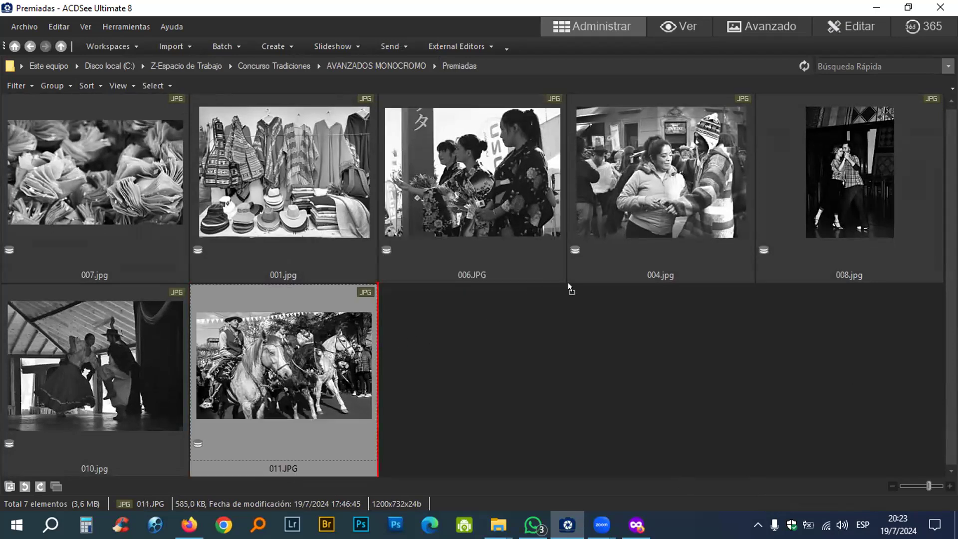
{"action": "left_click_drag", "start_coordinate": [568, 282], "coordinate": [610, 270]}
{"action": "left_click_drag", "start_coordinate": [607, 175], "coordinate": [607, 169]}
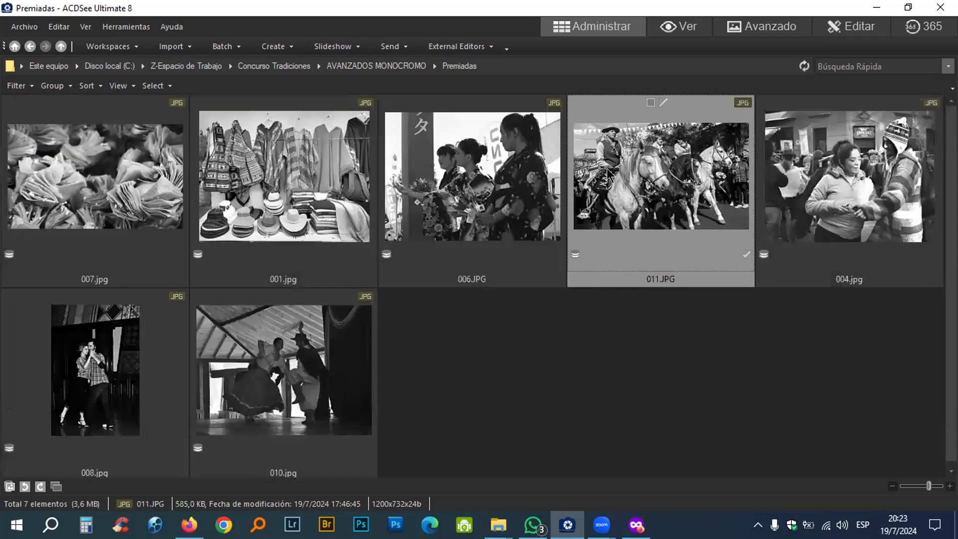
Step: Move photo 010 right after 011, and place photo 004 in front of 010 as the fifth photo
{"action": "left_click", "coordinate": [130, 369]}
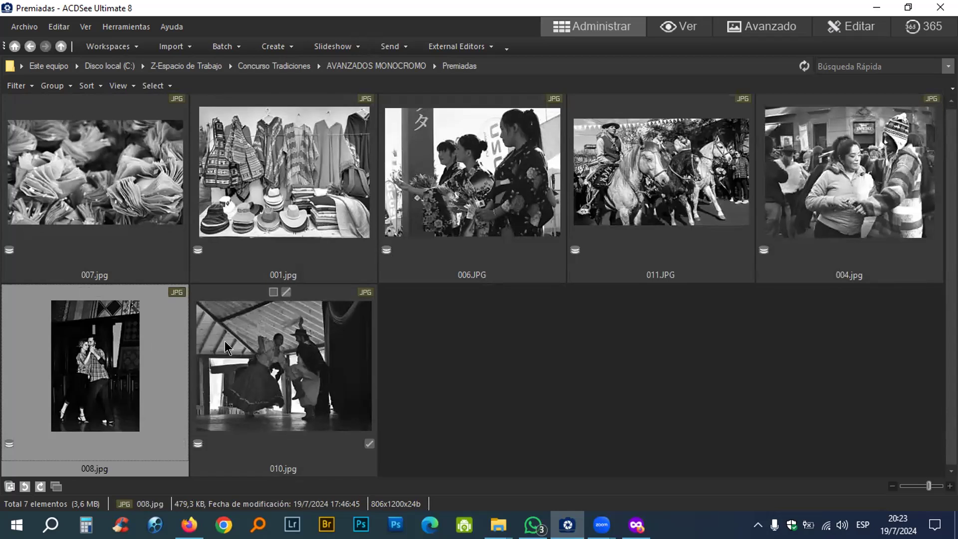
{"action": "left_click", "coordinate": [310, 346]}
{"action": "left_click_drag", "start_coordinate": [282, 349], "coordinate": [766, 217]}
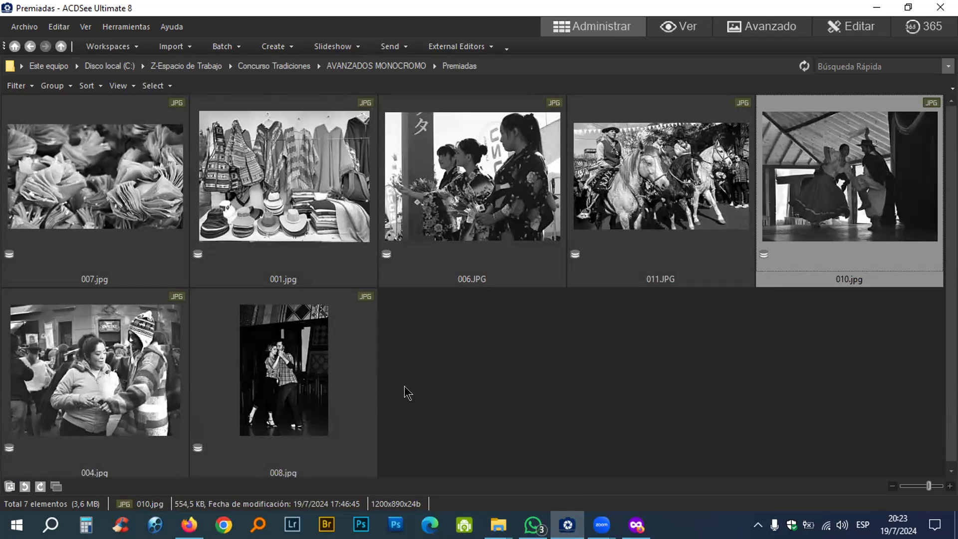
{"action": "left_click", "coordinate": [103, 369]}
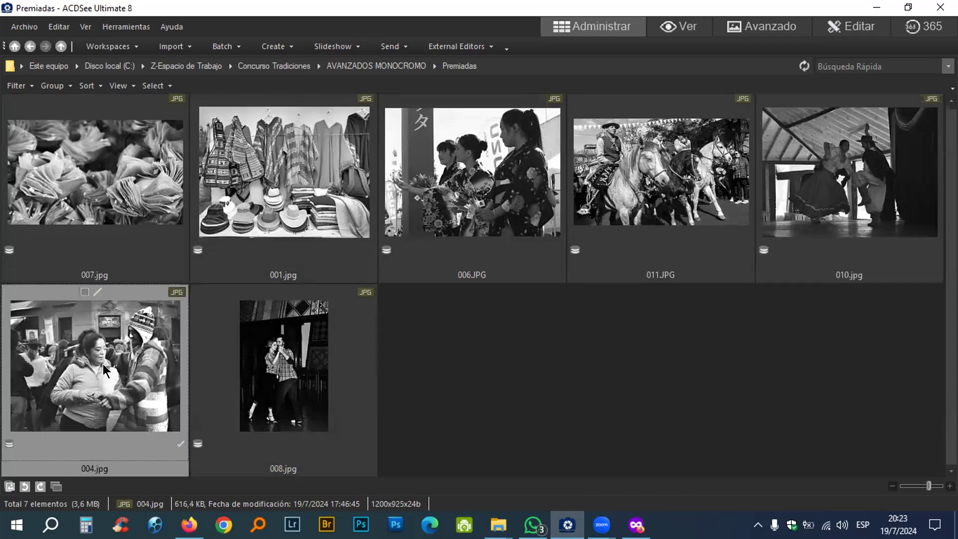
{"action": "left_click_drag", "start_coordinate": [102, 364], "coordinate": [757, 218]}
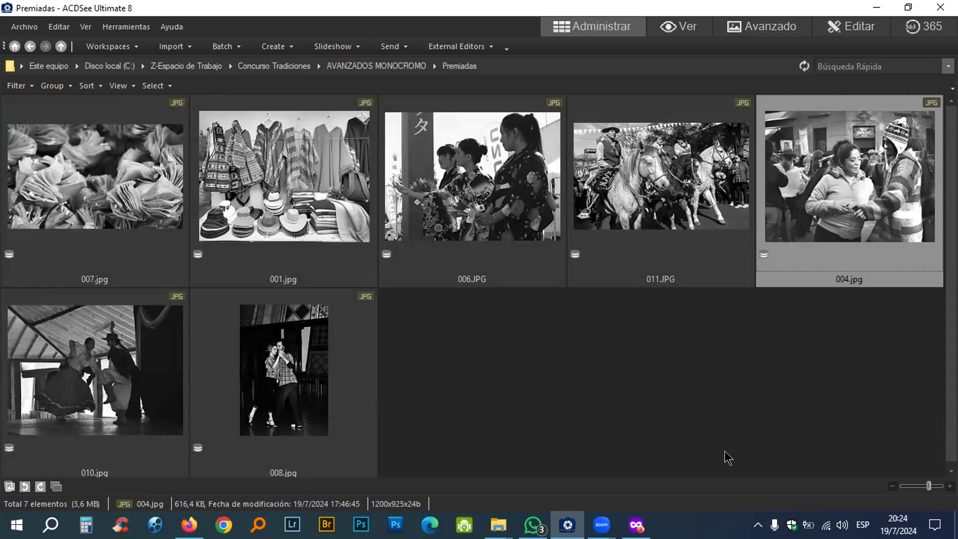
Step: Compare photos 007 and 001 side by side, and move 001 ahead of 007 into first place
{"action": "left_click", "coordinate": [69, 190]}
{"action": "left_click", "coordinate": [272, 171], "text": "ctrl"}
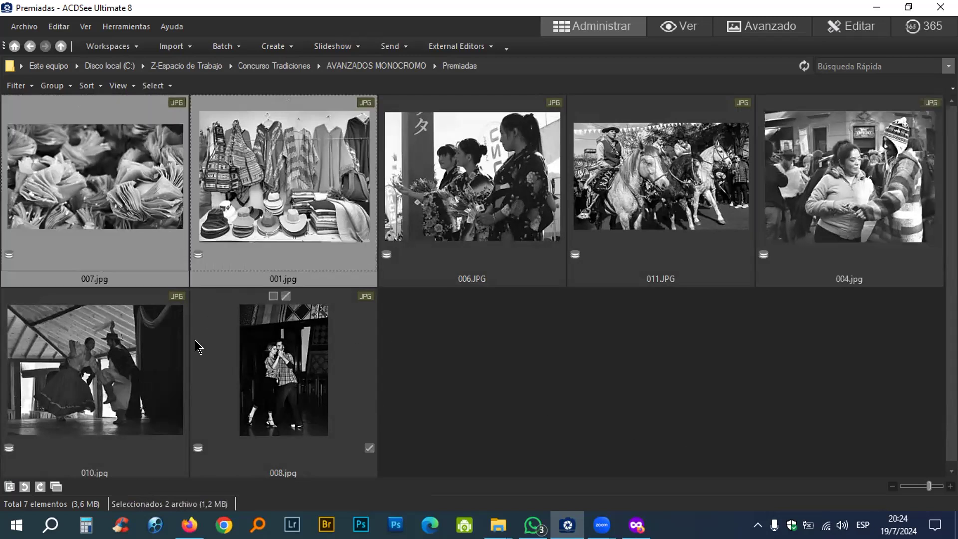
{"action": "left_click", "coordinate": [9, 486]}
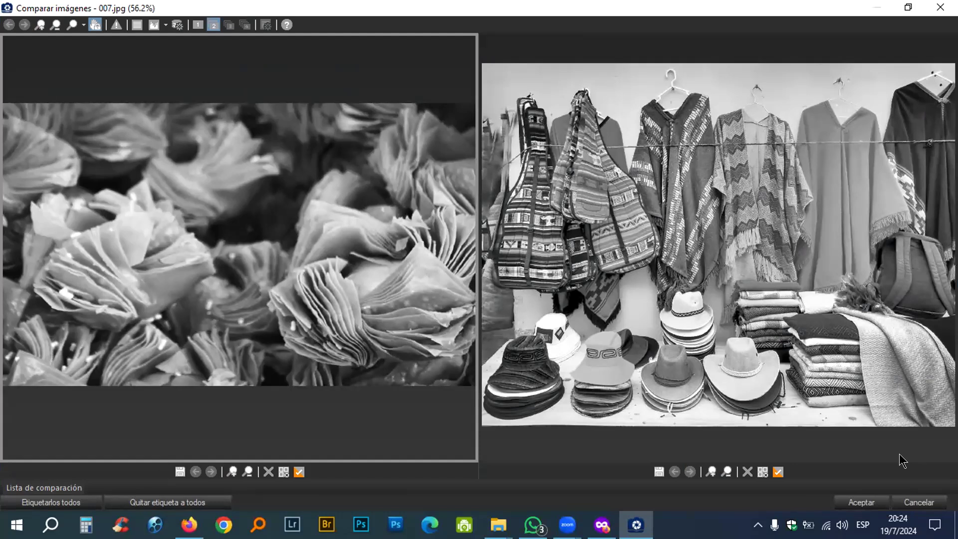
{"action": "key", "text": "Escape"}
{"action": "left_click", "coordinate": [624, 402]}
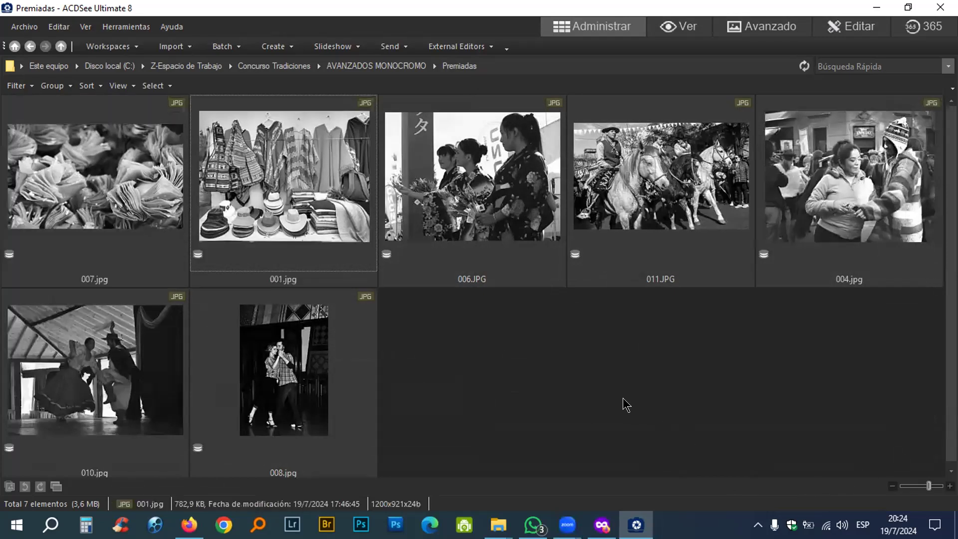
{"action": "left_click_drag", "start_coordinate": [292, 193], "coordinate": [74, 195]}
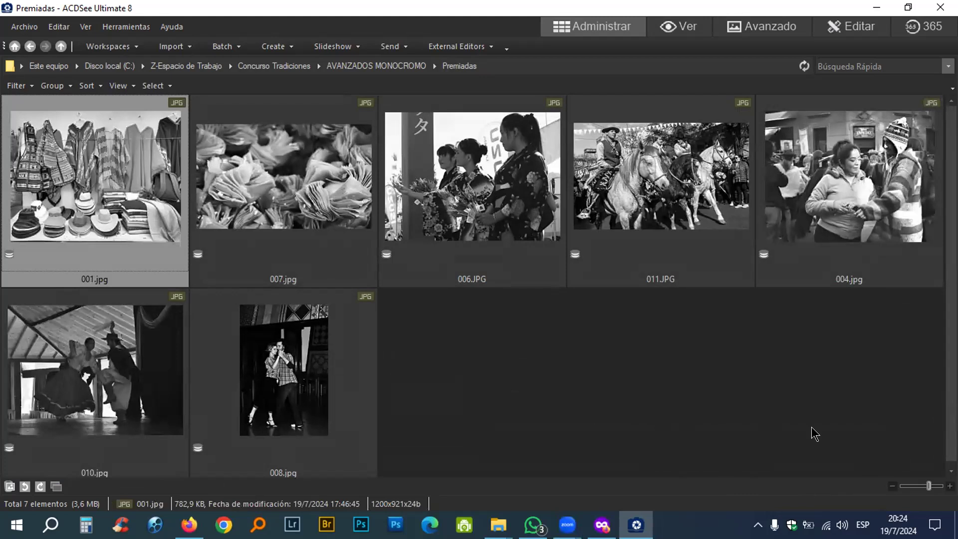
{"action": "left_click", "coordinate": [814, 433]}
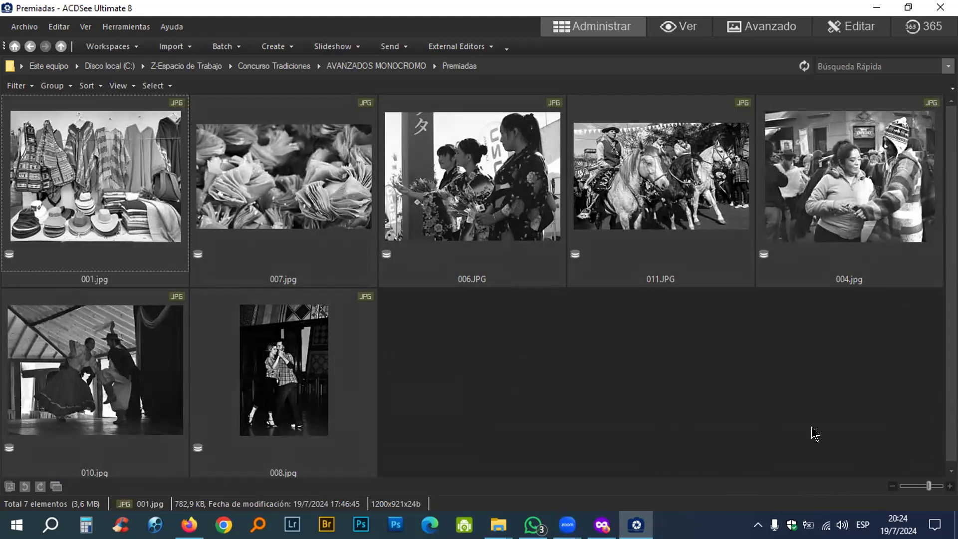
Step: Compare photos 011 and 004 side by side, and move 004 ahead of 011 into fourth place
{"action": "left_click", "coordinate": [836, 100]}
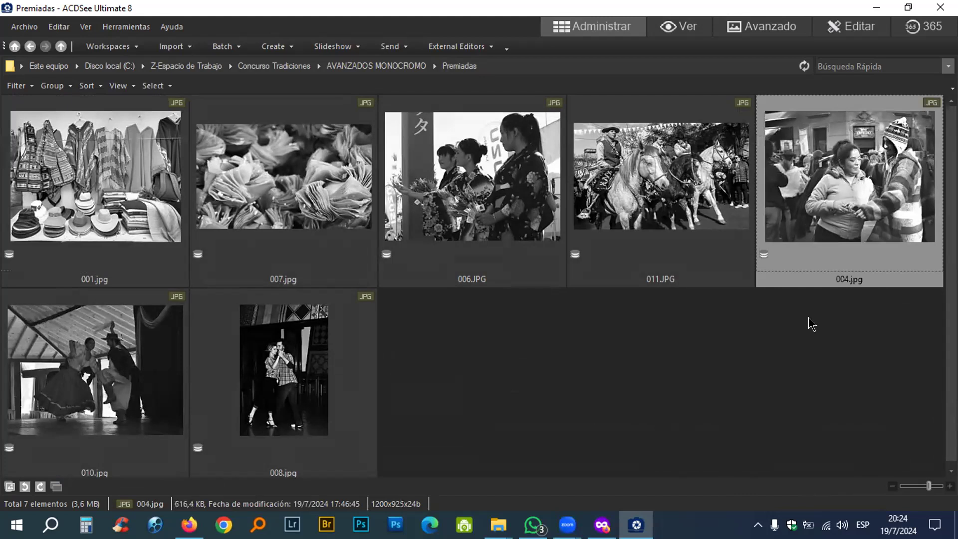
{"action": "left_click", "coordinate": [684, 164], "text": "ctrl"}
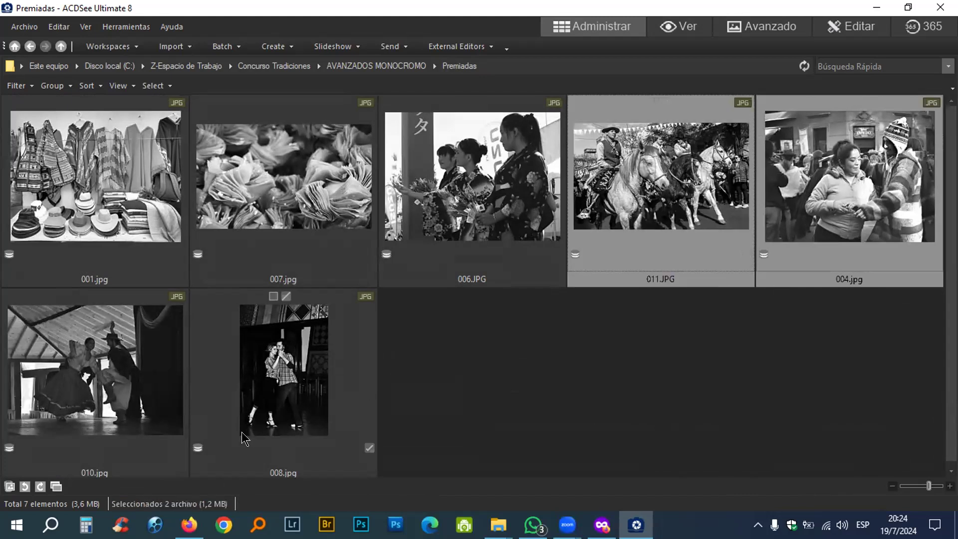
{"action": "key", "text": "alt+o"}
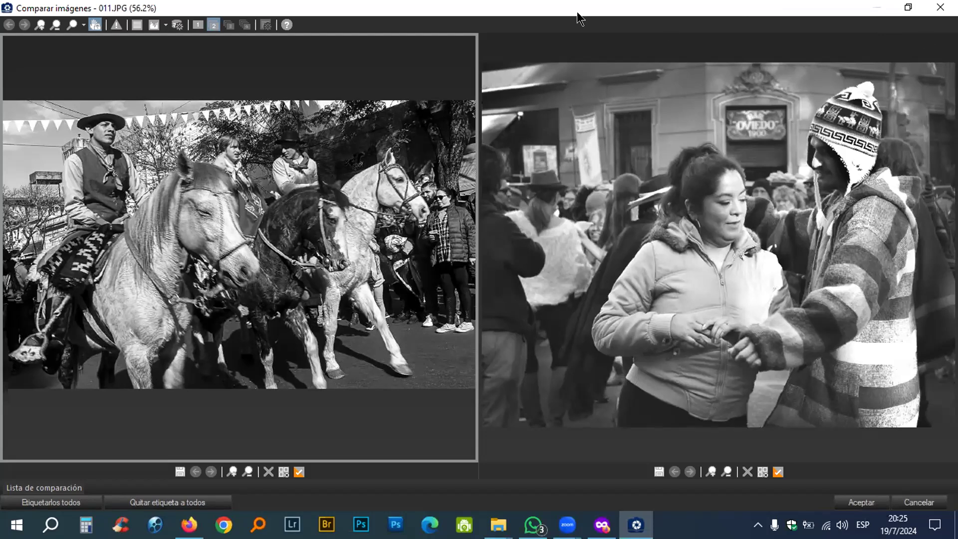
{"action": "key", "text": "Escape"}
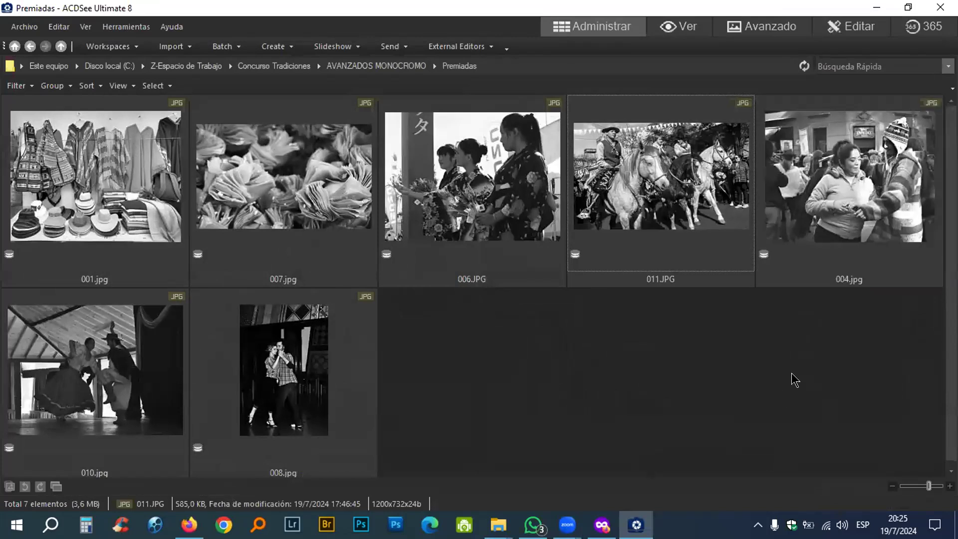
{"action": "left_click_drag", "start_coordinate": [852, 199], "coordinate": [601, 184]}
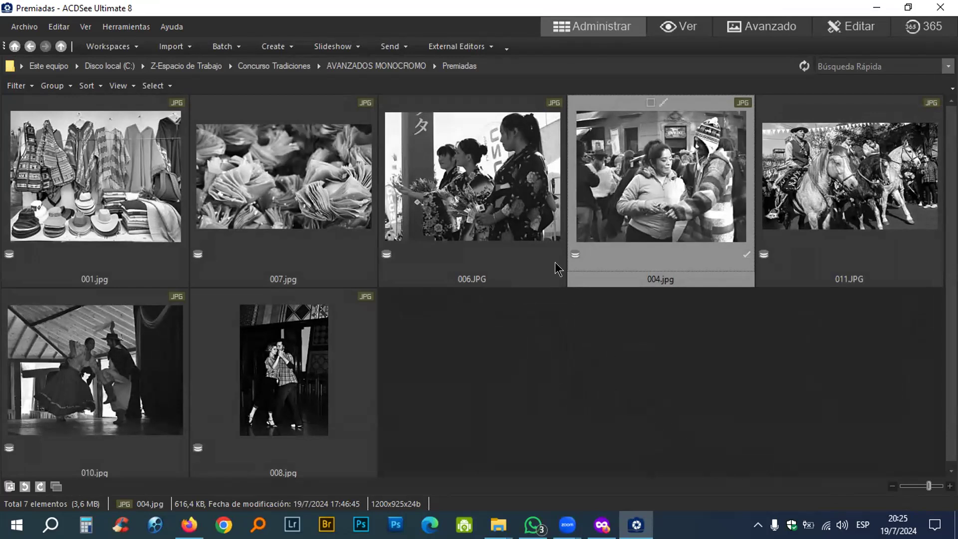
{"action": "left_click", "coordinate": [699, 440]}
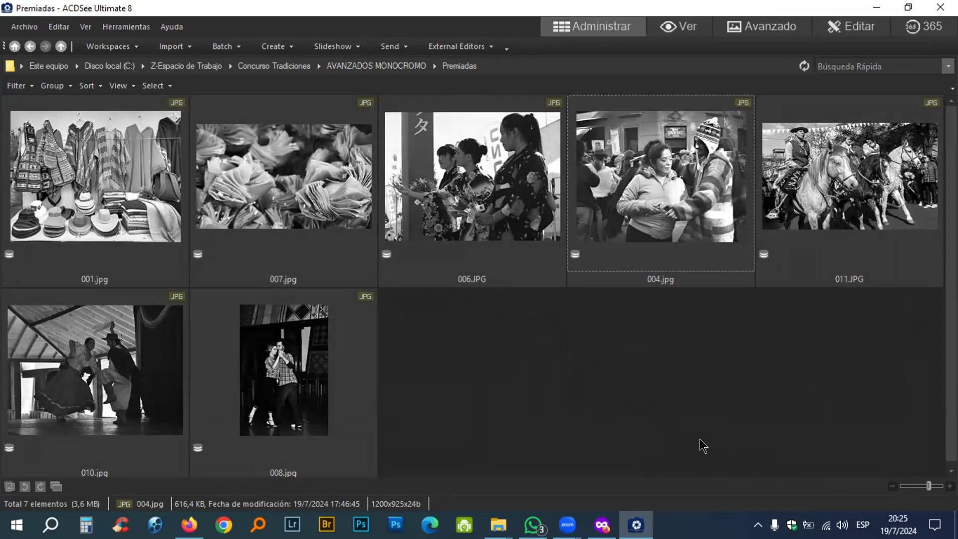
Step: Compare photos 006 and 004 side by side, then close the comparison and clear the selection
{"action": "left_click", "coordinate": [629, 252]}
{"action": "left_click", "coordinate": [496, 196], "text": "ctrl"}
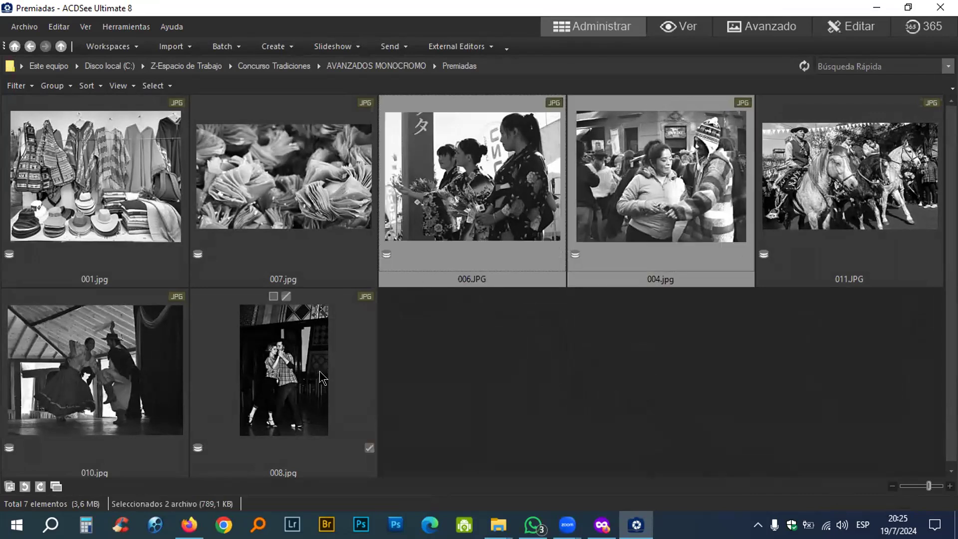
{"action": "left_click", "coordinate": [55, 486]}
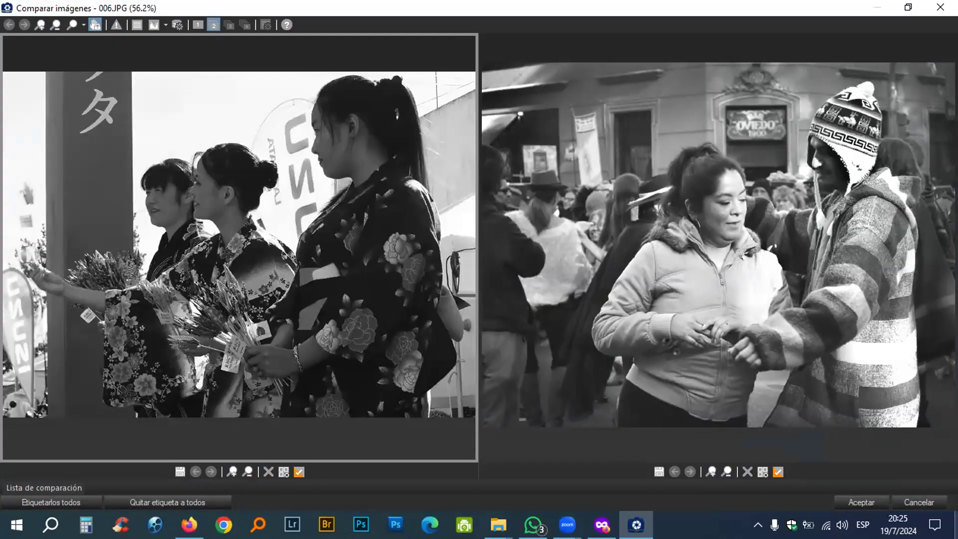
{"action": "key", "text": "Escape"}
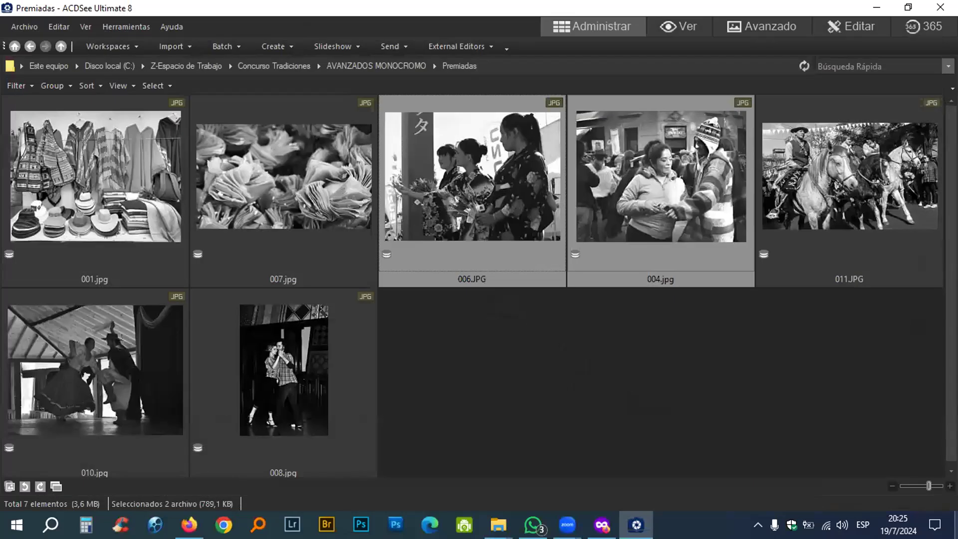
{"action": "left_click", "coordinate": [767, 336]}
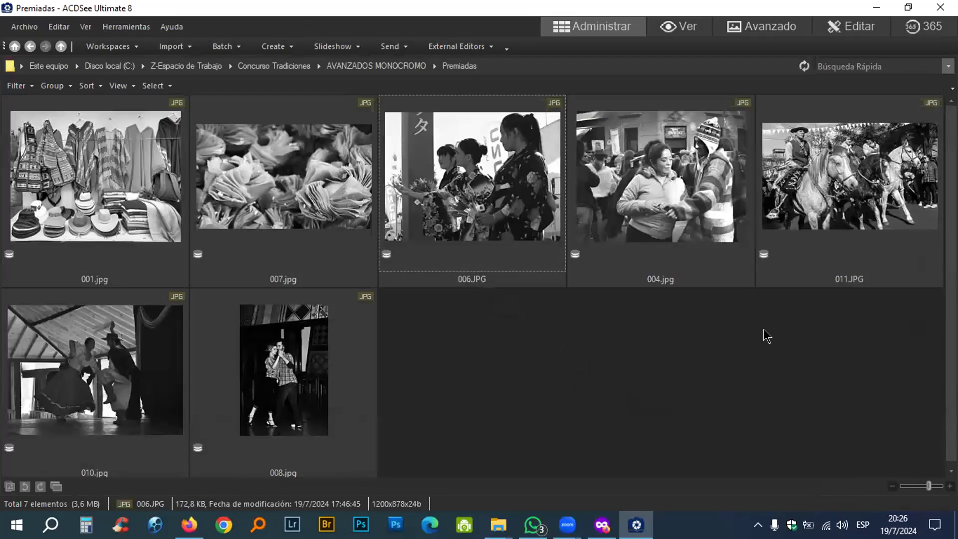
Step: Rename the first-place photo 001.jpg as 01-1P-001.jpg
{"action": "left_click", "coordinate": [104, 164]}
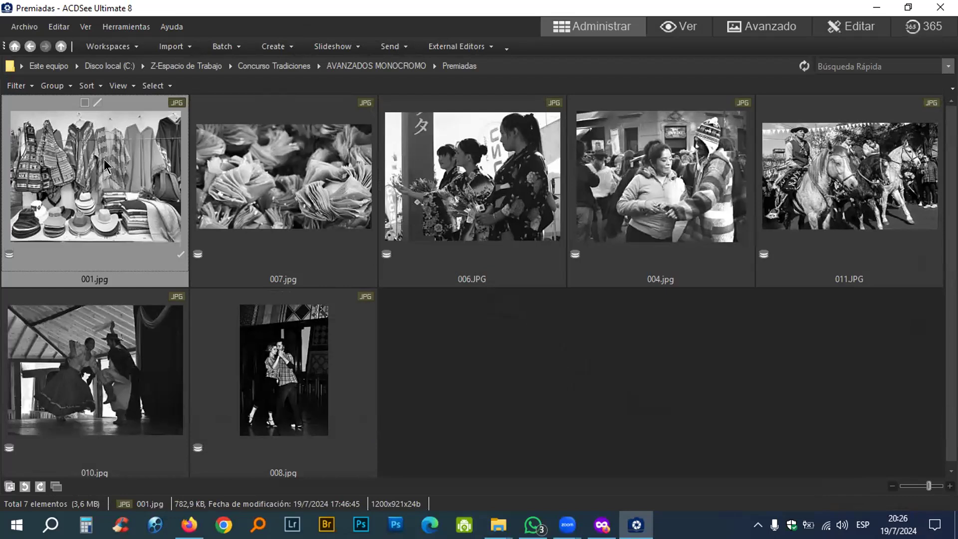
{"action": "key", "text": "F2"}
{"action": "key", "text": "Home"}
{"action": "type", "text": "01-"}
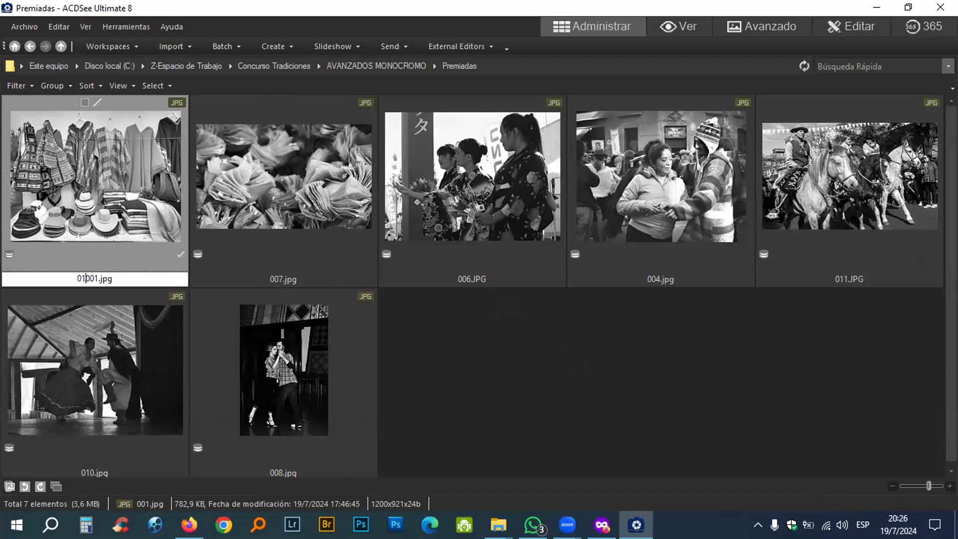
{"action": "type", "text": "1P-"}
{"action": "key", "text": "Return"}
Step: Rename the second-place photo 007.jpg as 02-2P-007.jpg
{"action": "left_click", "coordinate": [305, 160]}
{"action": "key", "text": "F2"}
{"action": "key", "text": "Home"}
{"action": "type", "text": "02-"}
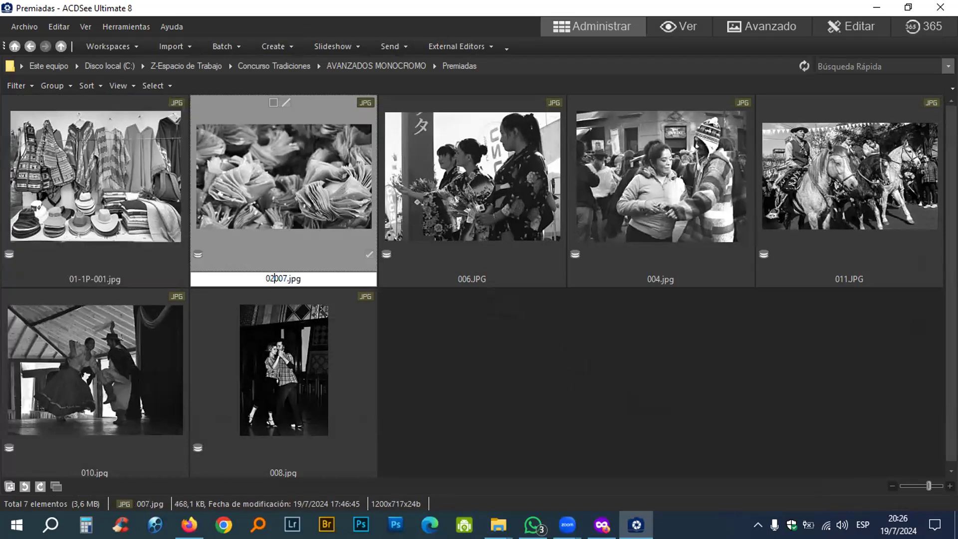
{"action": "type", "text": "2P-"}
{"action": "key", "text": "Return"}
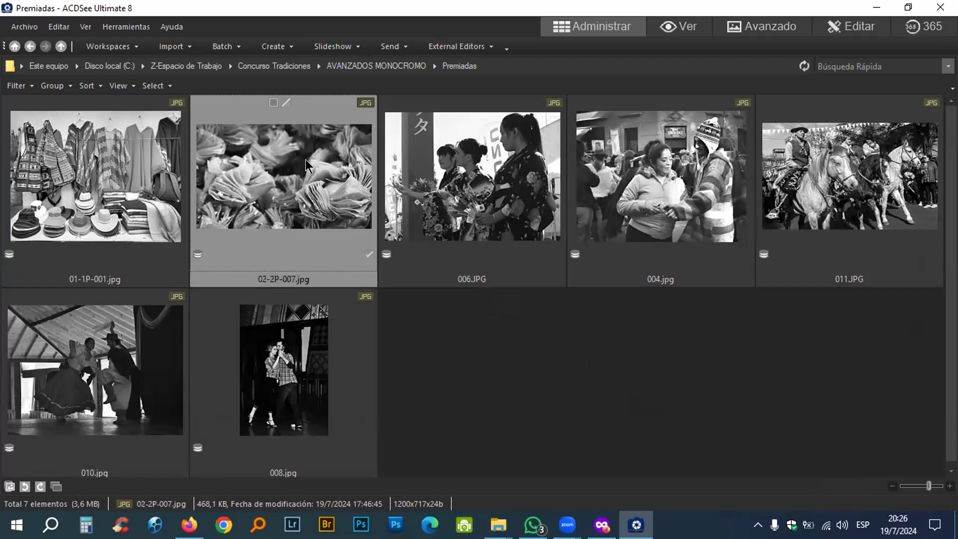
Step: Rename the third-place photo 006.JPG as 03-3P-006.JPG
{"action": "left_click", "coordinate": [452, 175]}
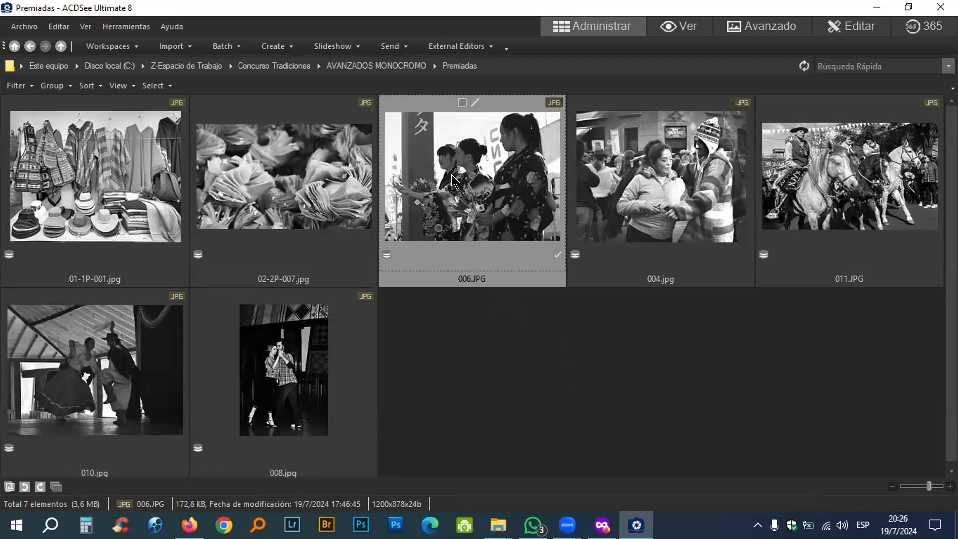
{"action": "key", "text": "F2"}
{"action": "key", "text": "Home"}
{"action": "type", "text": "03-3P"}
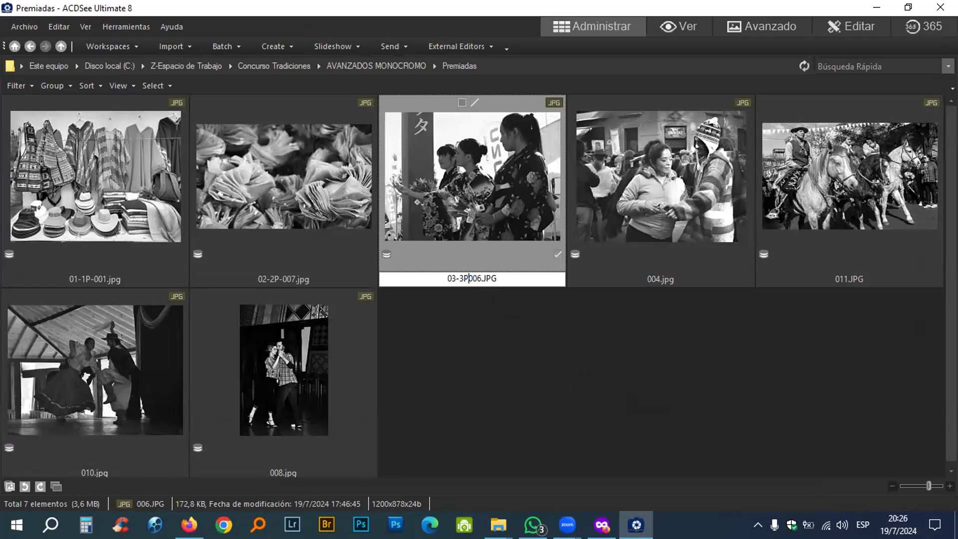
{"action": "type", "text": "-"}
{"action": "key", "text": "Return"}
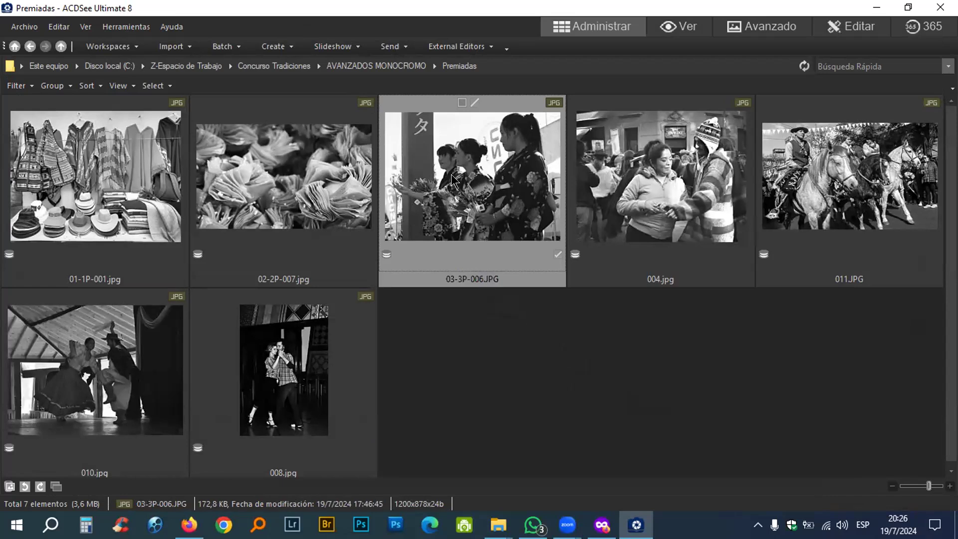
Step: Rename the fourth photo, 004.jpg, with the prefix 04-ME- so it reads 04-ME-004.jpg
{"action": "left_click", "coordinate": [628, 172]}
{"action": "key", "text": "F2"}
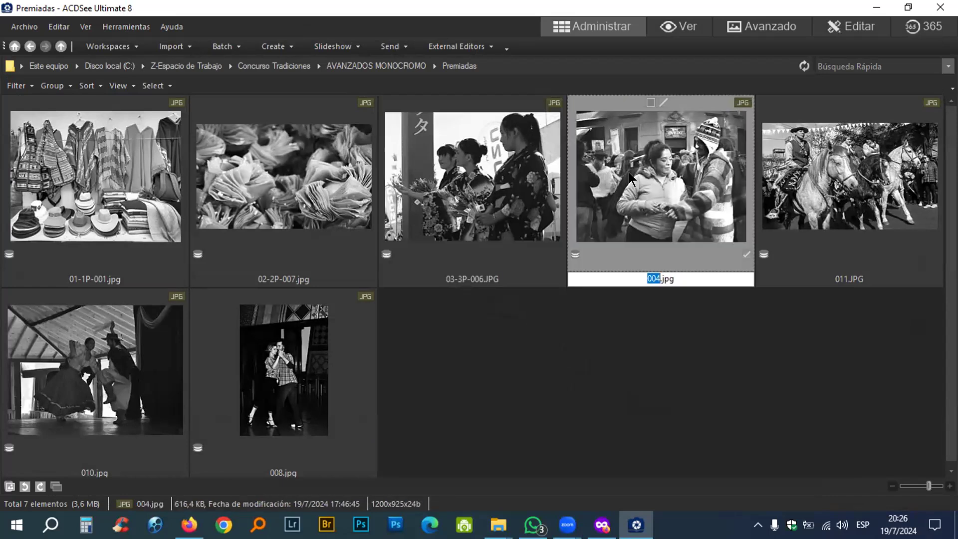
{"action": "key", "text": "Home"}
{"action": "type", "text": "04-ME-"}
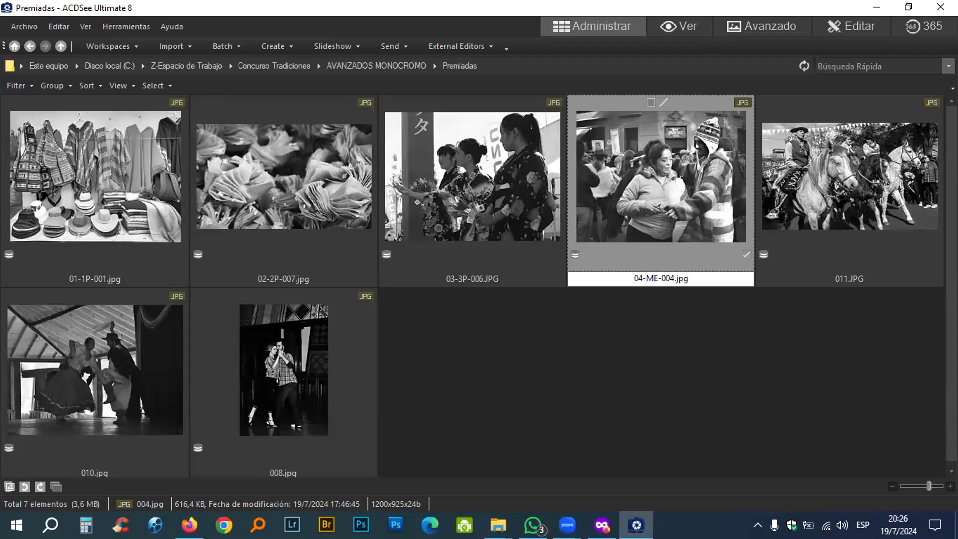
{"action": "key", "text": "Return"}
Step: Rename the fifth photo, 011.JPG, as 05-1M-011.JPG
{"action": "left_click", "coordinate": [878, 192]}
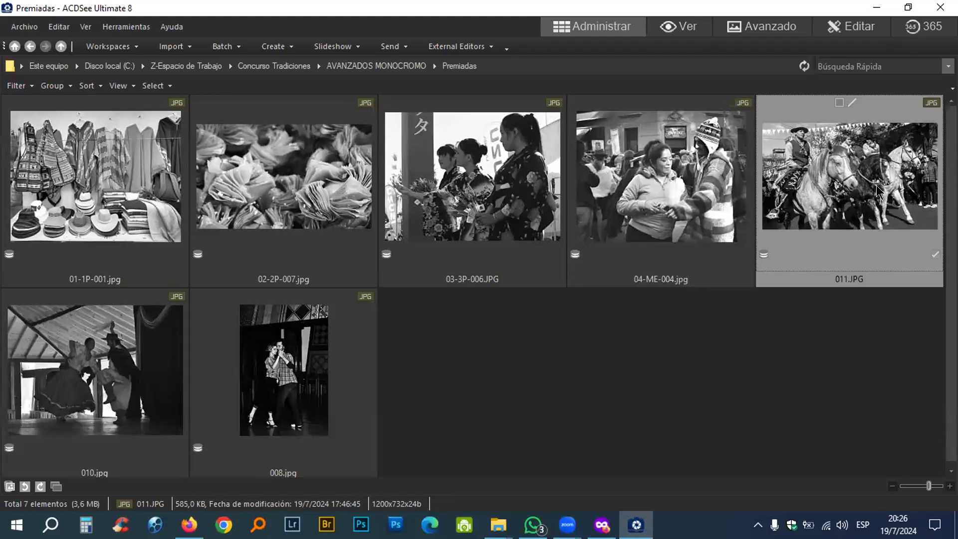
{"action": "key", "text": "F2"}
{"action": "key", "text": "Home"}
{"action": "type", "text": "05-"}
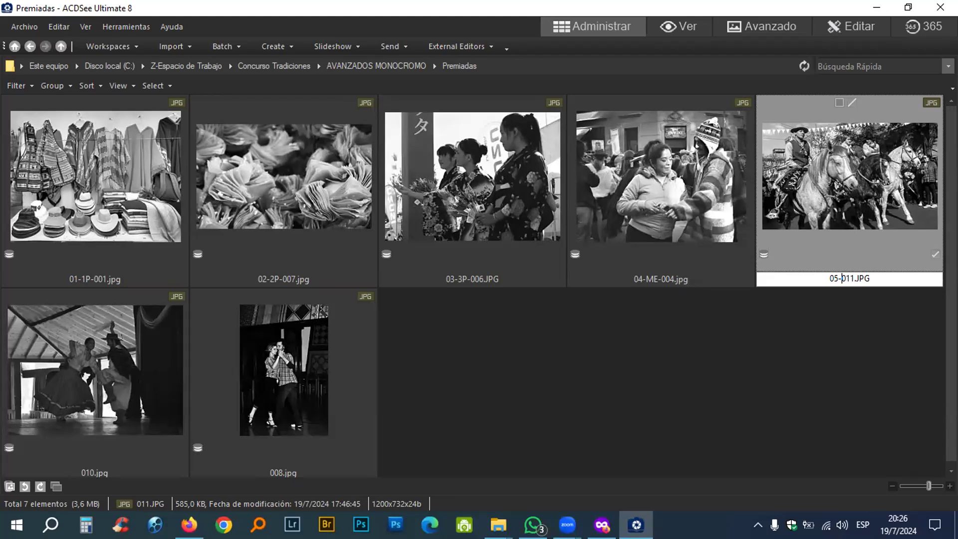
{"action": "type", "text": "1M-"}
{"action": "key", "text": "Return"}
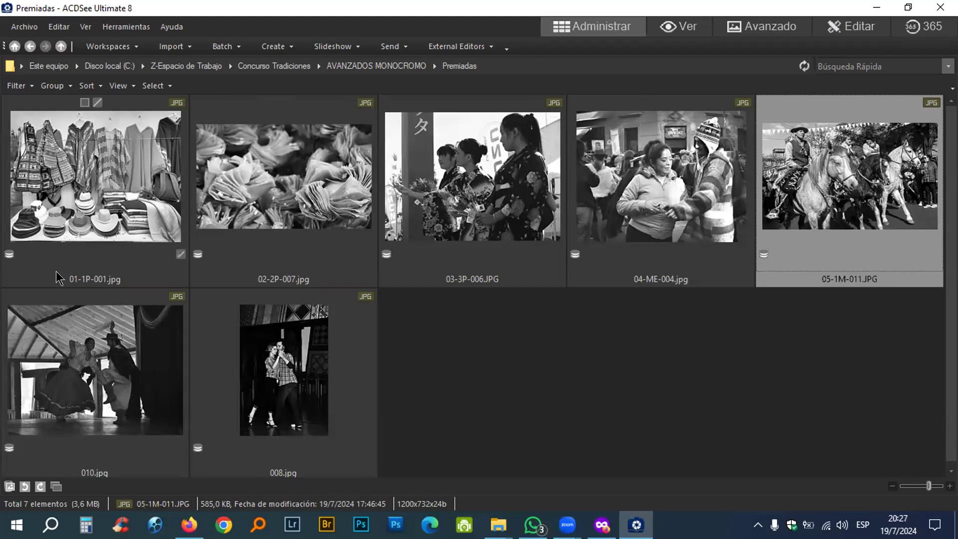
Step: Rename the sixth photo, 010.jpg, as 06-2M-010.jpg
{"action": "left_click", "coordinate": [68, 365]}
{"action": "key", "text": "F2"}
{"action": "key", "text": "Home"}
{"action": "type", "text": "0"}
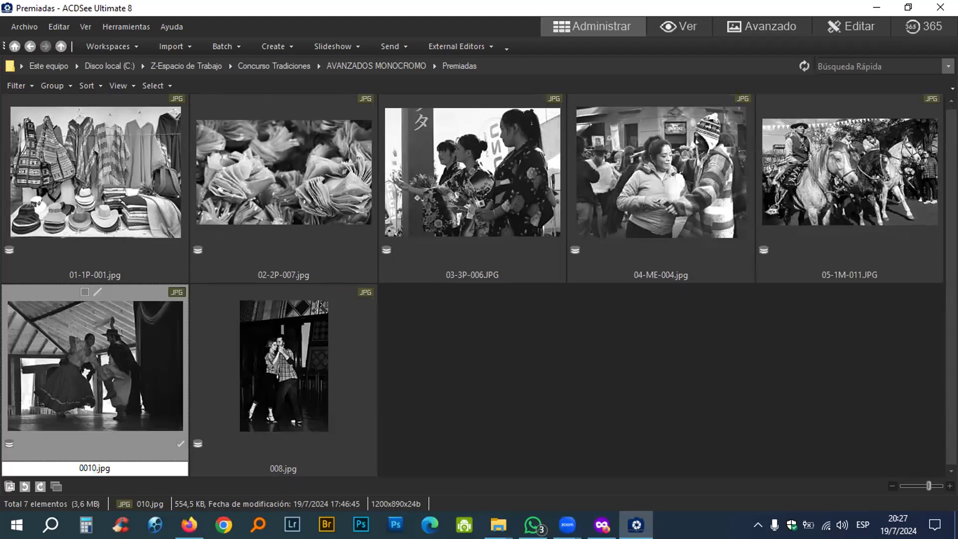
{"action": "type", "text": "6-2M-"}
{"action": "key", "text": "Return"}
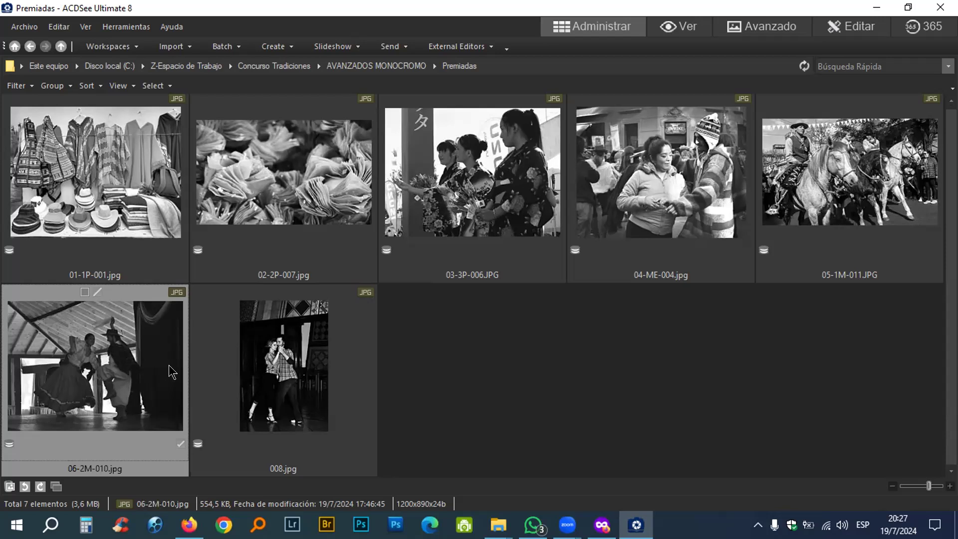
Step: Rename the last photo, 008.jpg, as 07-3M-008.jpg
{"action": "left_click", "coordinate": [258, 331]}
{"action": "key", "text": "F2"}
{"action": "key", "text": "Home"}
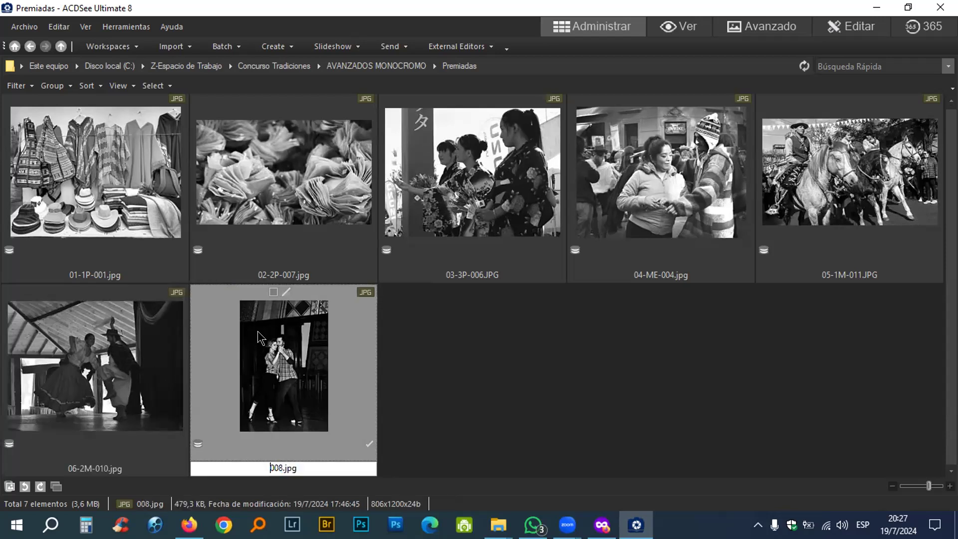
{"action": "type", "text": "07-3M-"}
{"action": "key", "text": "Return"}
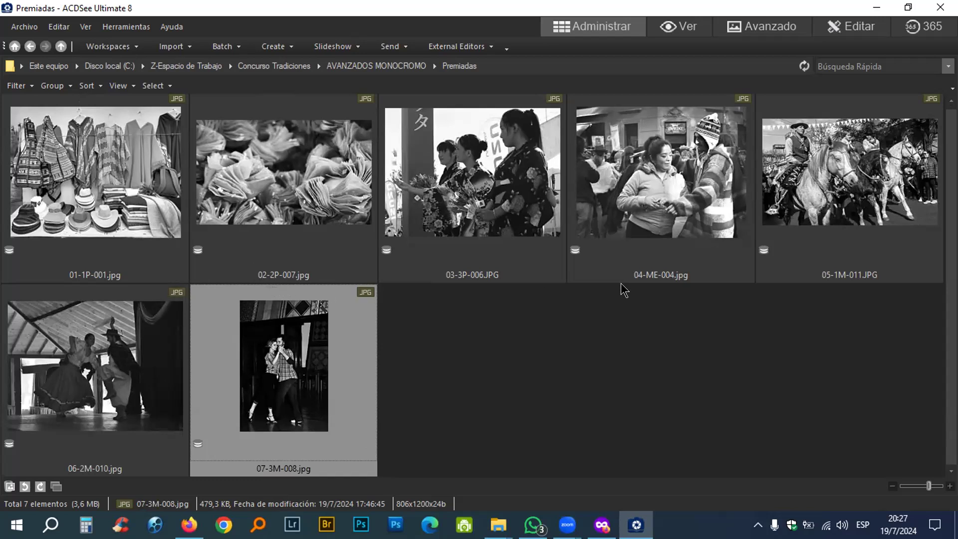
Step: Open the first-place photo 01-1P-001.jpg in the full image view
{"action": "left_click", "coordinate": [85, 152]}
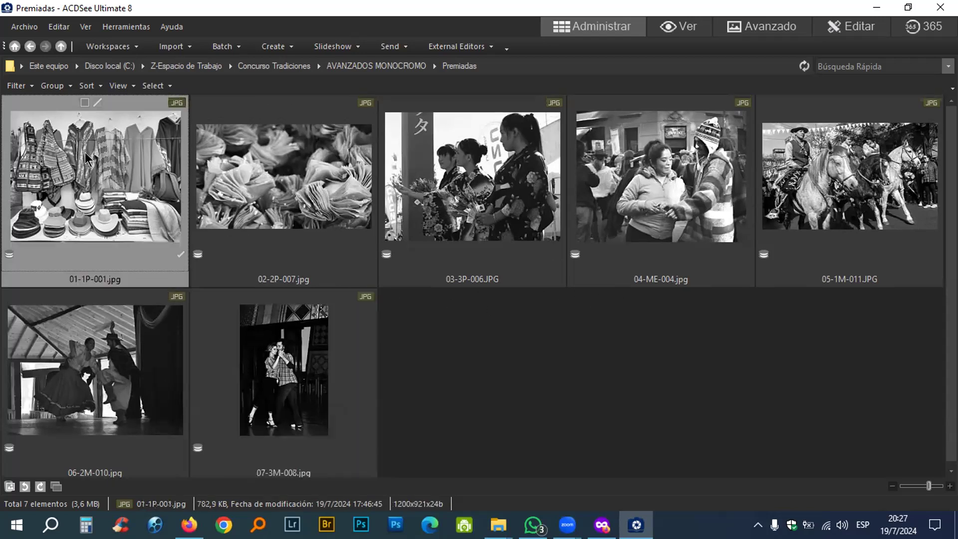
{"action": "double_click", "coordinate": [84, 151]}
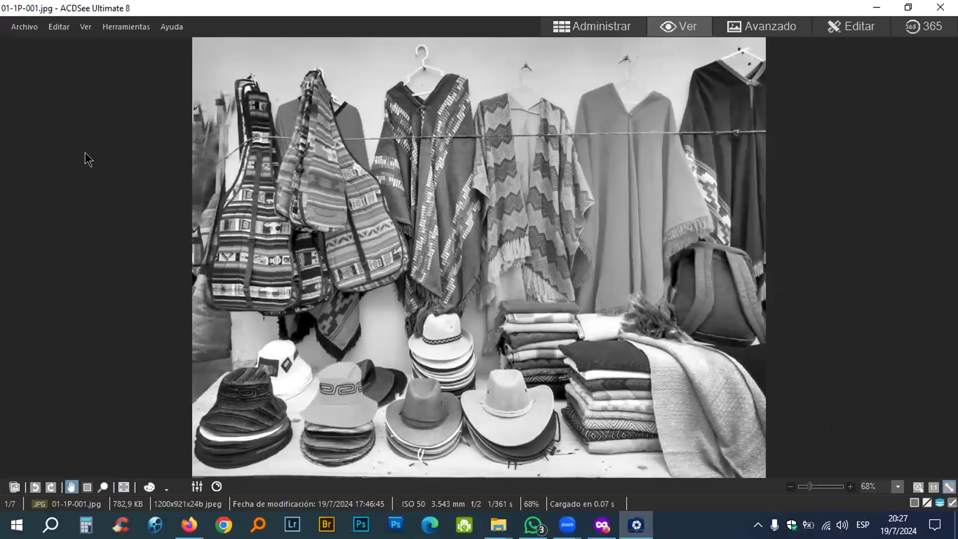
{"action": "key", "text": "alt+Tab"}
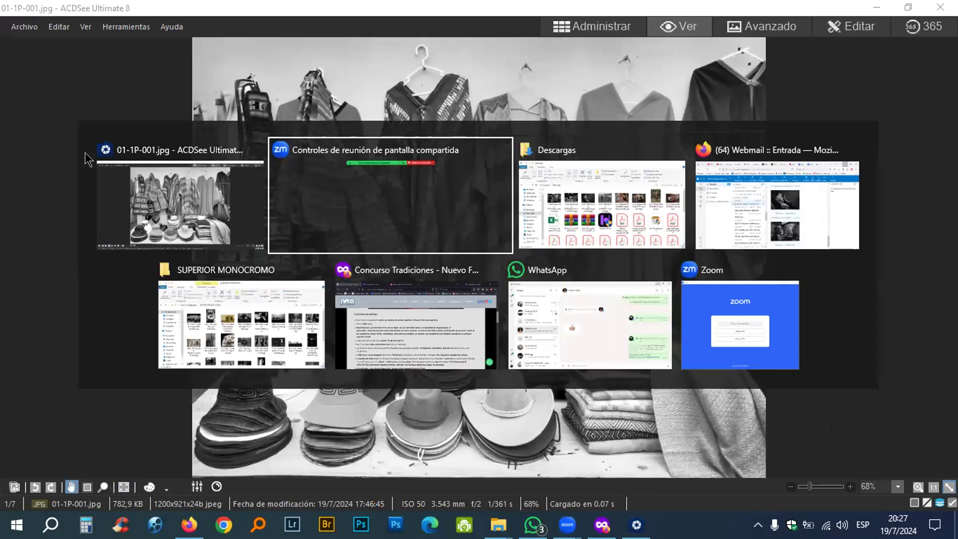
{"action": "left_click", "coordinate": [89, 159]}
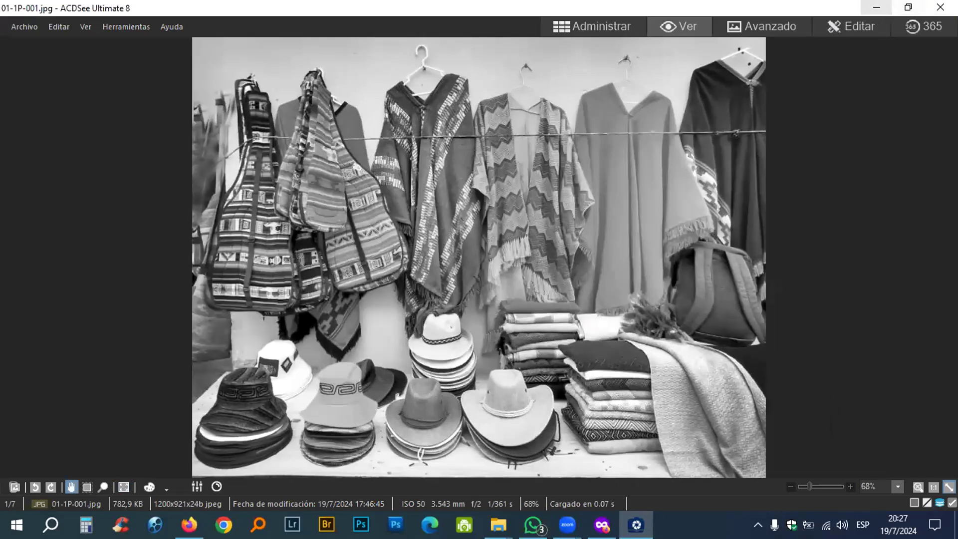
Step: In File Explorer, open AVANZADOS MONOCROMO inside the desktop folder Concurso Tradiciones and widen the Nombre column to show the full original file names
{"action": "left_click", "coordinate": [877, 7]}
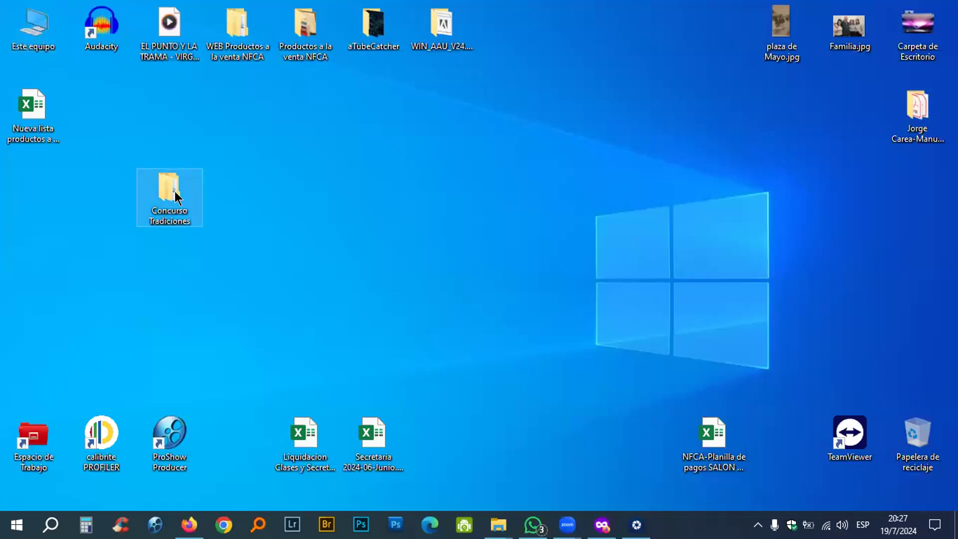
{"action": "double_click", "coordinate": [170, 192]}
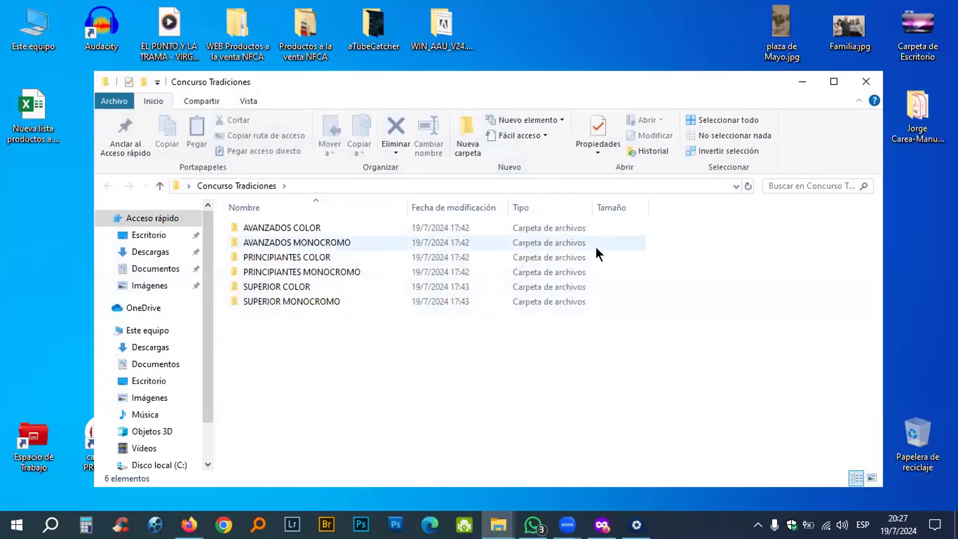
{"action": "key", "text": "alt"}
{"action": "double_click", "coordinate": [363, 242]}
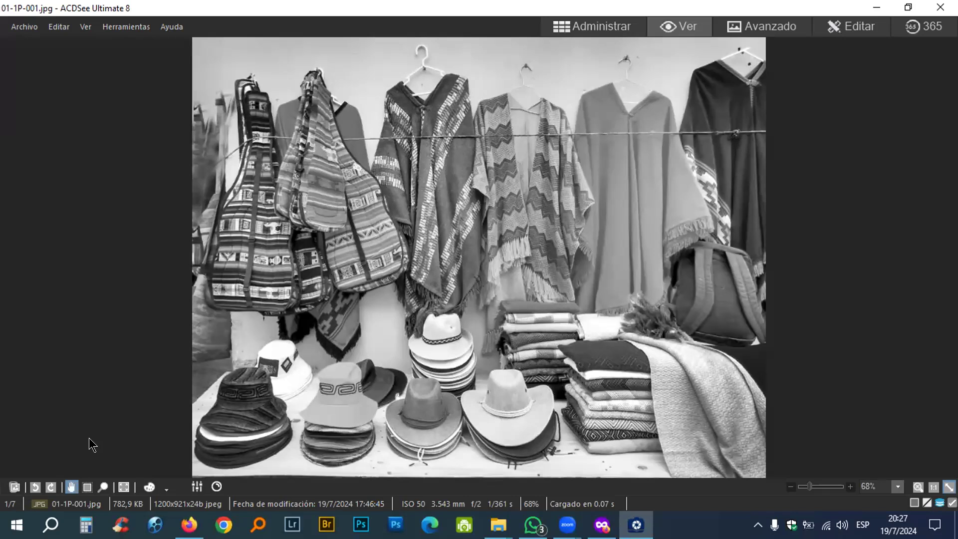
{"action": "key", "text": "alt+Tab"}
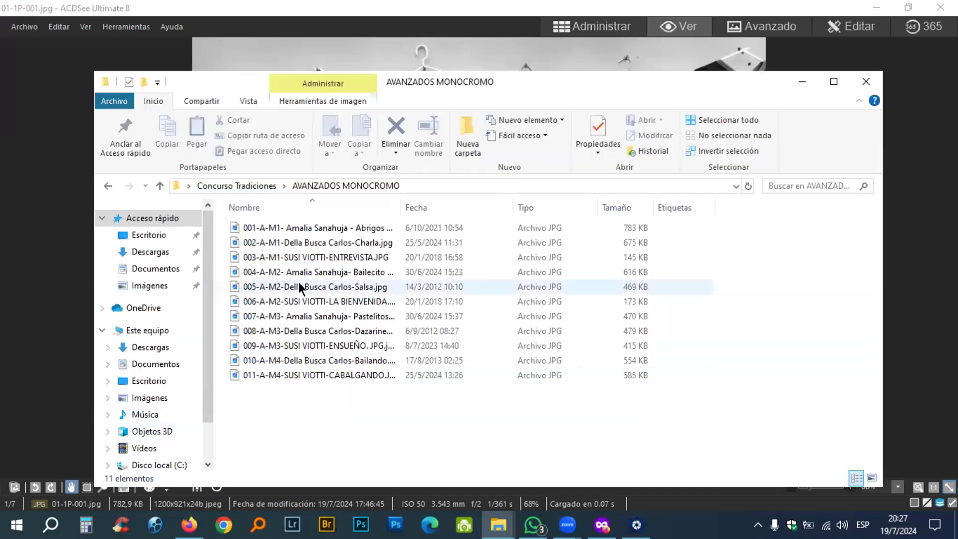
{"action": "left_click_drag", "start_coordinate": [401, 207], "coordinate": [487, 208]}
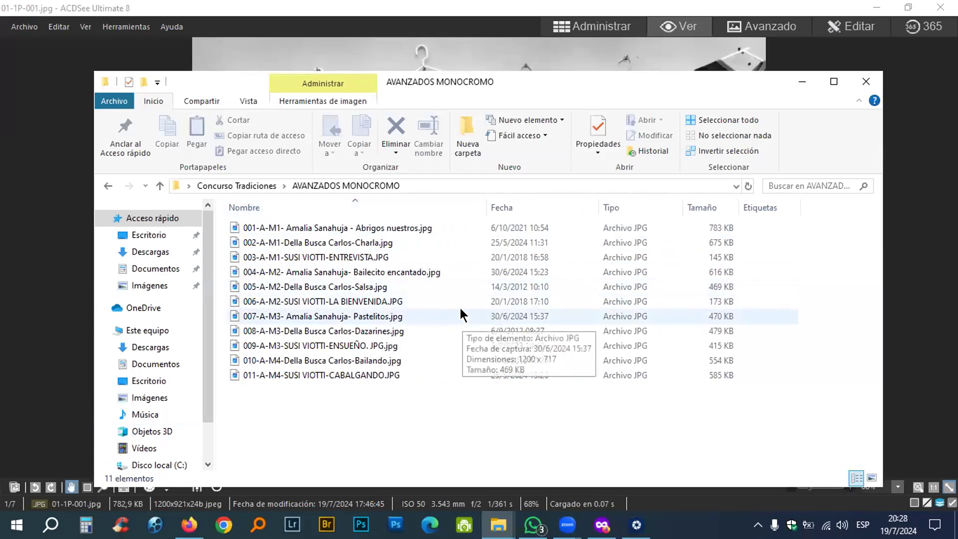
Step: View 02-2P-007.jpg in ACDSee, and switch to File Explorer to look up the author and title of photo 007
{"action": "left_click", "coordinate": [887, 229]}
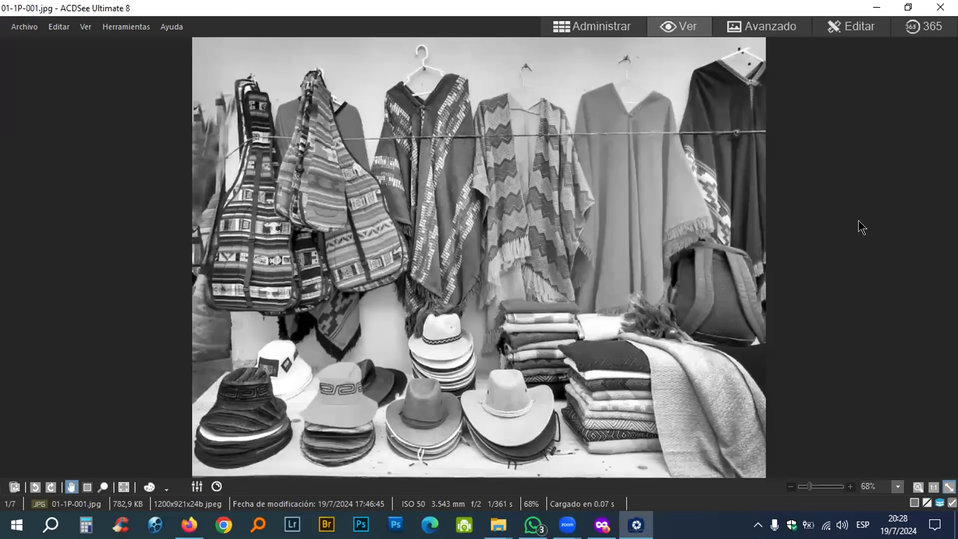
{"action": "scroll", "coordinate": [857, 220], "scroll_direction": "down", "scroll_amount": 1}
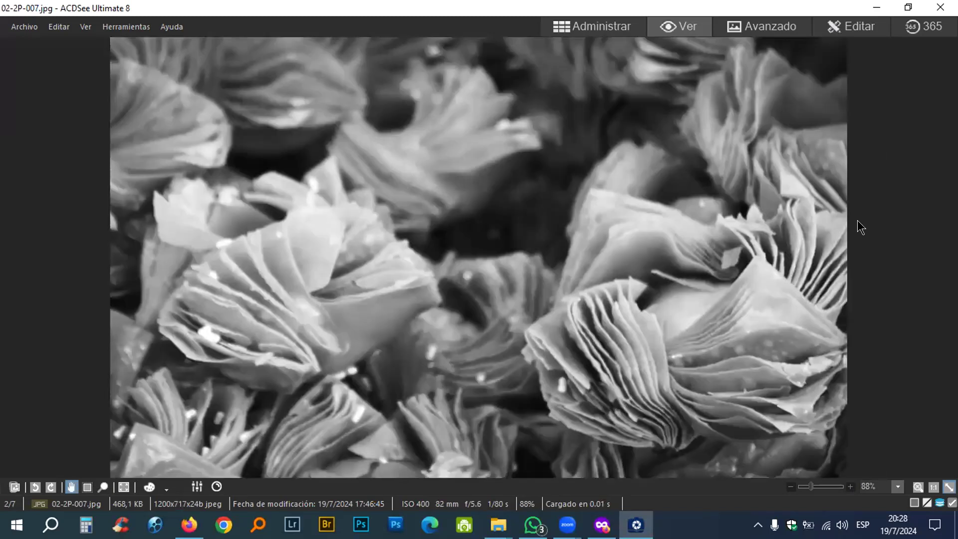
{"action": "key", "text": "alt+Tab"}
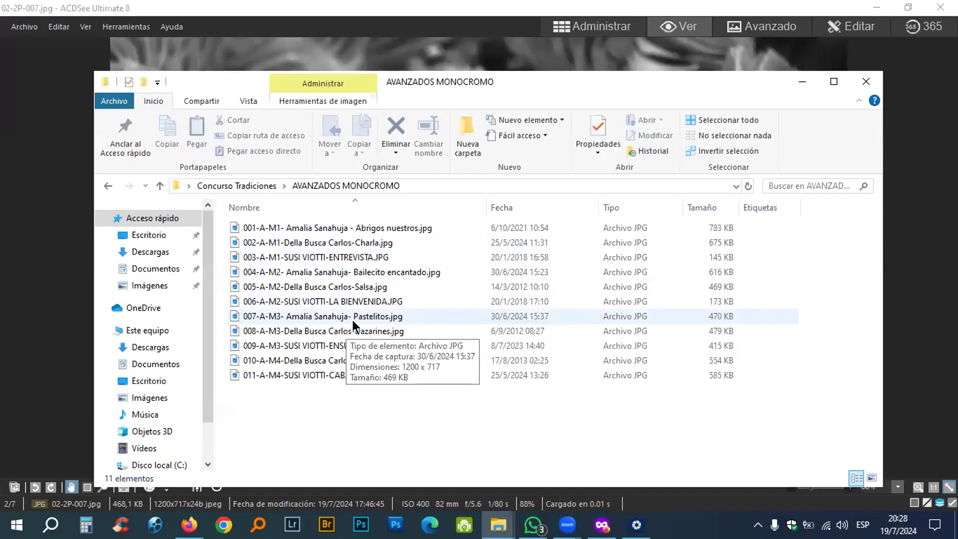
Step: View 03-3P-006.JPG in ACDSee, and switch to File Explorer to look up the author and title of photo 006
{"action": "left_click", "coordinate": [935, 325]}
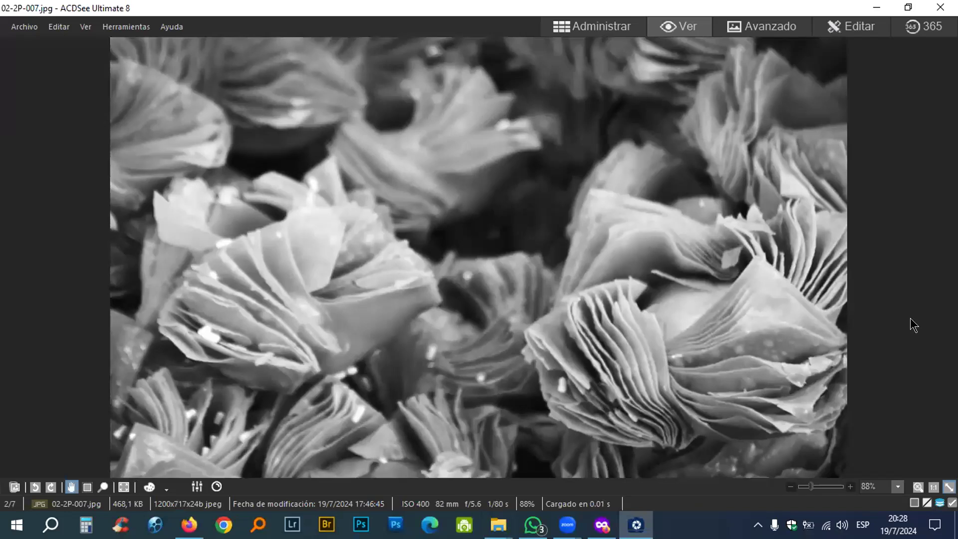
{"action": "scroll", "coordinate": [914, 325], "scroll_direction": "down", "scroll_amount": 1}
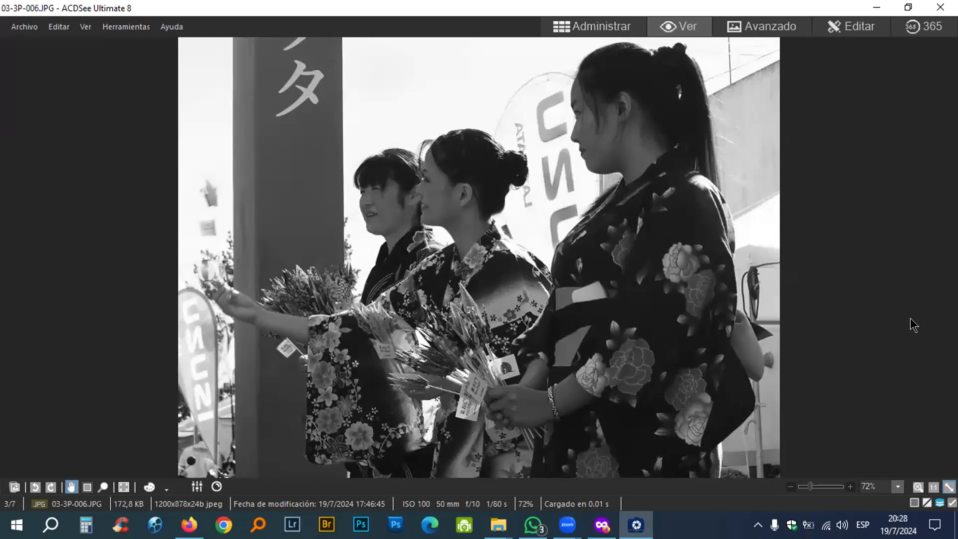
{"action": "key", "text": "alt+Tab"}
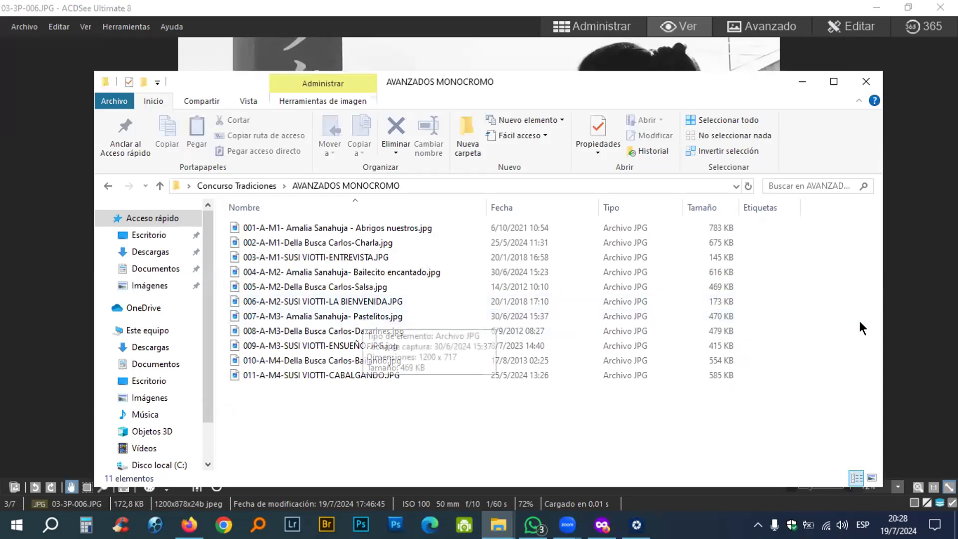
Step: View 04-ME-004.jpg in ACDSee, and switch to File Explorer to look up the author and title of photo 004
{"action": "left_click", "coordinate": [936, 317]}
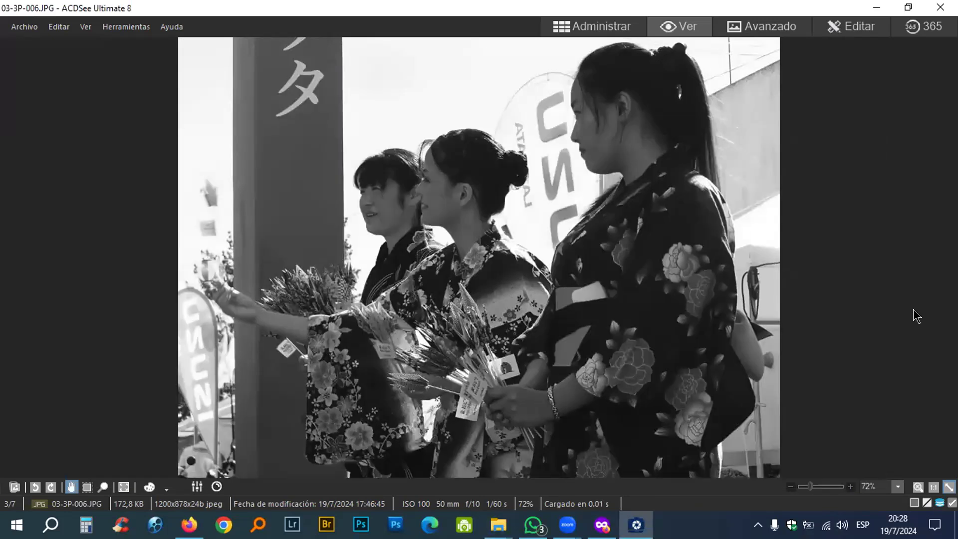
{"action": "key", "text": "Right"}
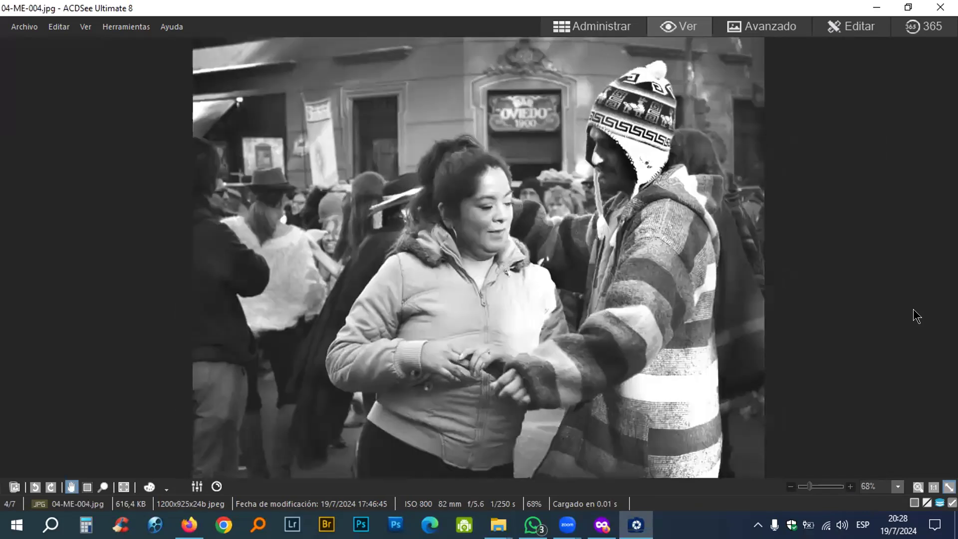
{"action": "key", "text": "alt+Tab"}
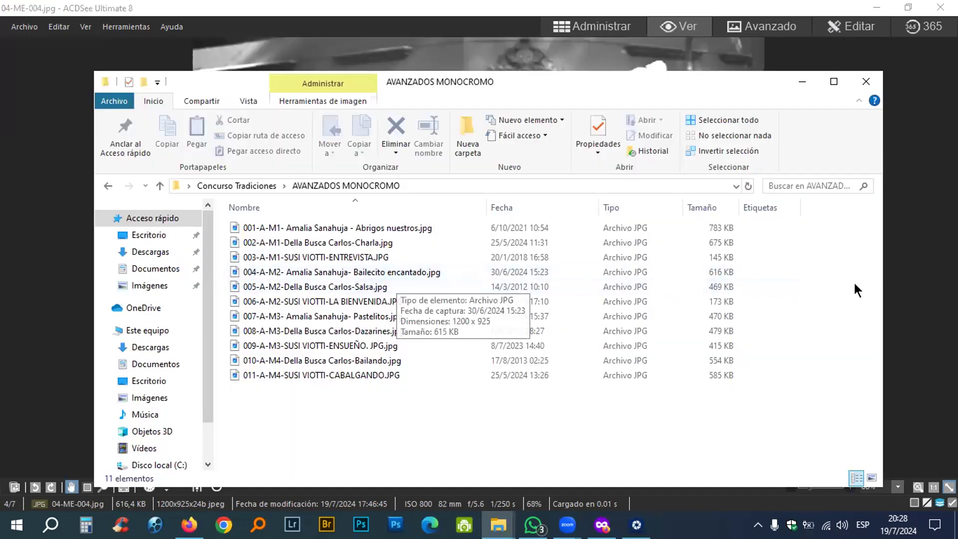
Step: View 05-1M-011.JPG in ACDSee, and switch to File Explorer to look up the author and title of photo 011
{"action": "key", "text": "alt+Tab"}
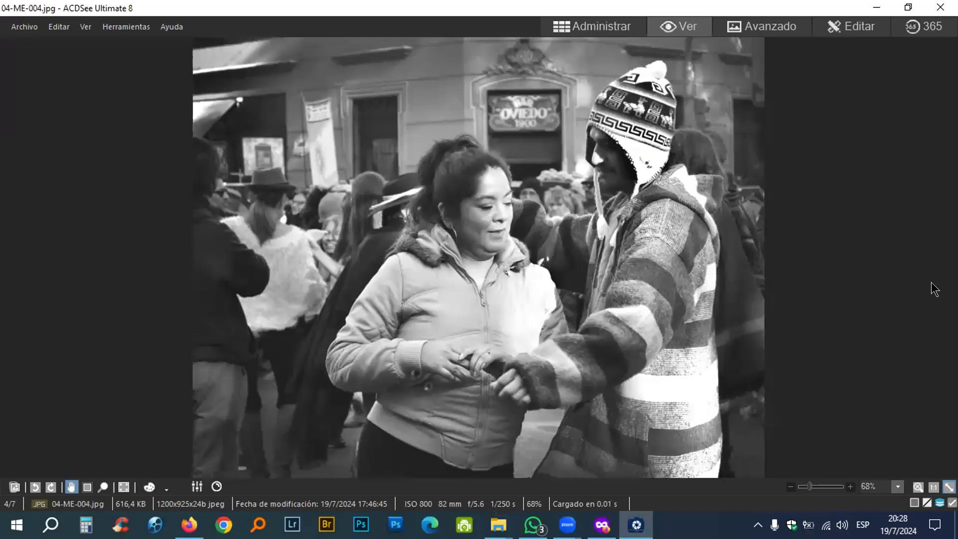
{"action": "scroll", "coordinate": [934, 289], "scroll_direction": "down", "scroll_amount": 1}
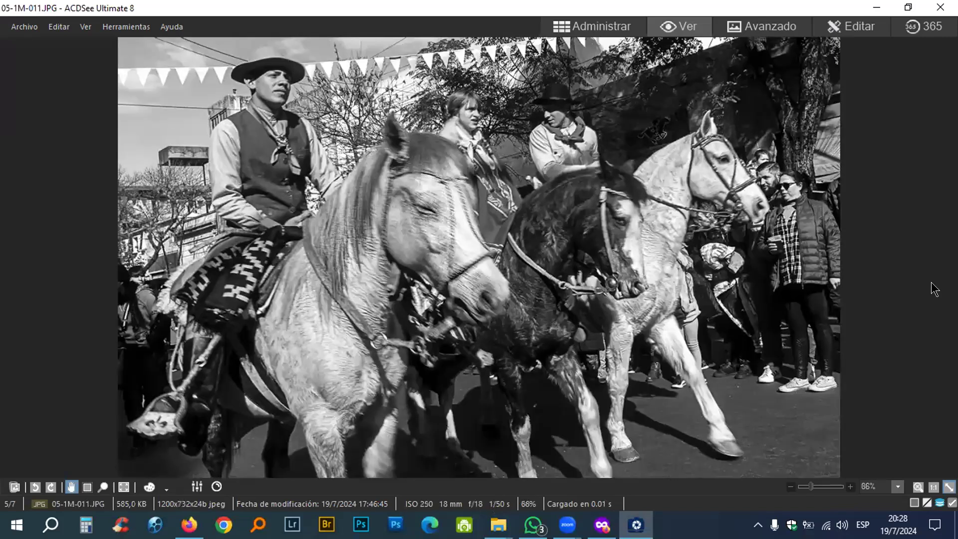
{"action": "key", "text": "alt+Tab"}
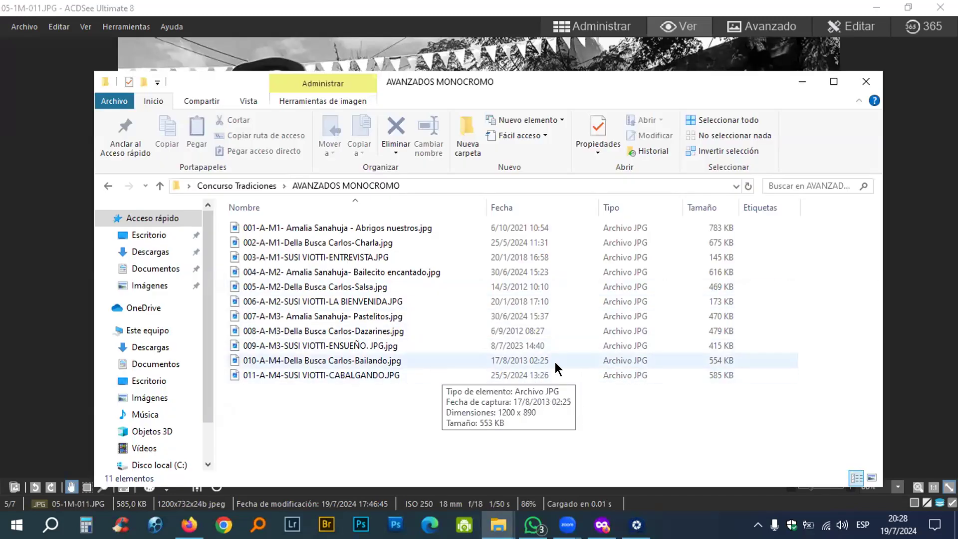
Step: View 06-2M-010.jpg in ACDSee, and switch to File Explorer to look up the author and title of photo 010
{"action": "left_click", "coordinate": [924, 337]}
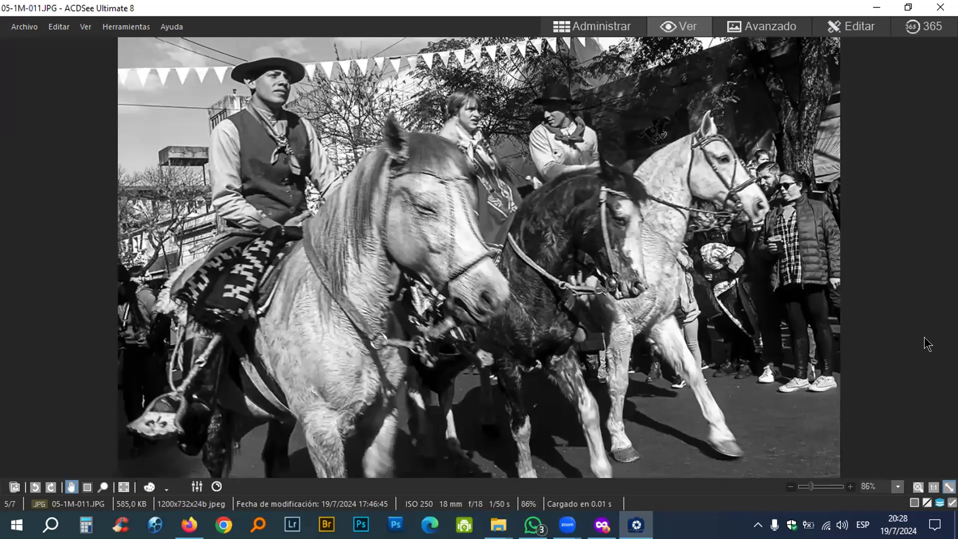
{"action": "key", "text": "Right"}
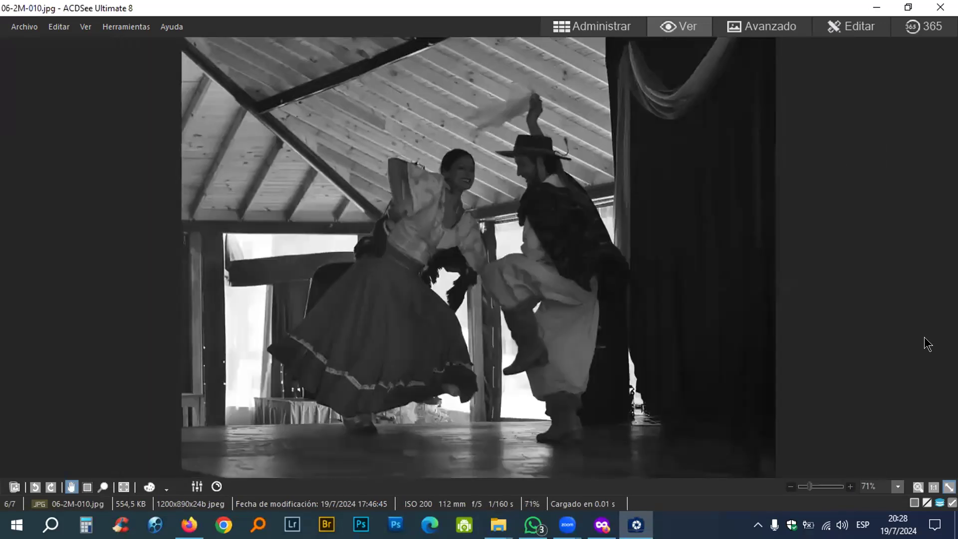
{"action": "key", "text": "alt+Tab"}
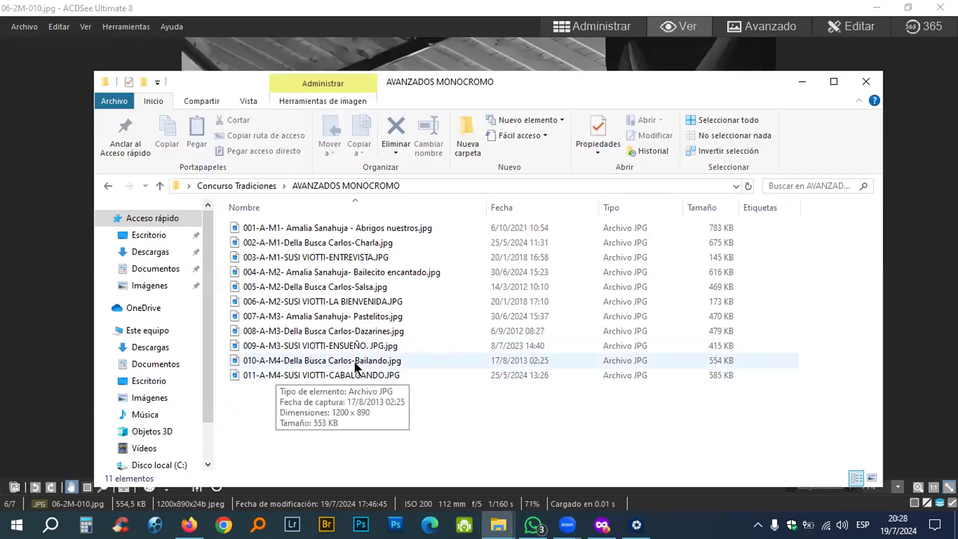
Step: View 07-3M-008.jpg in ACDSee, and switch to File Explorer to look up the author and title of photo 008
{"action": "key", "text": "alt+Tab"}
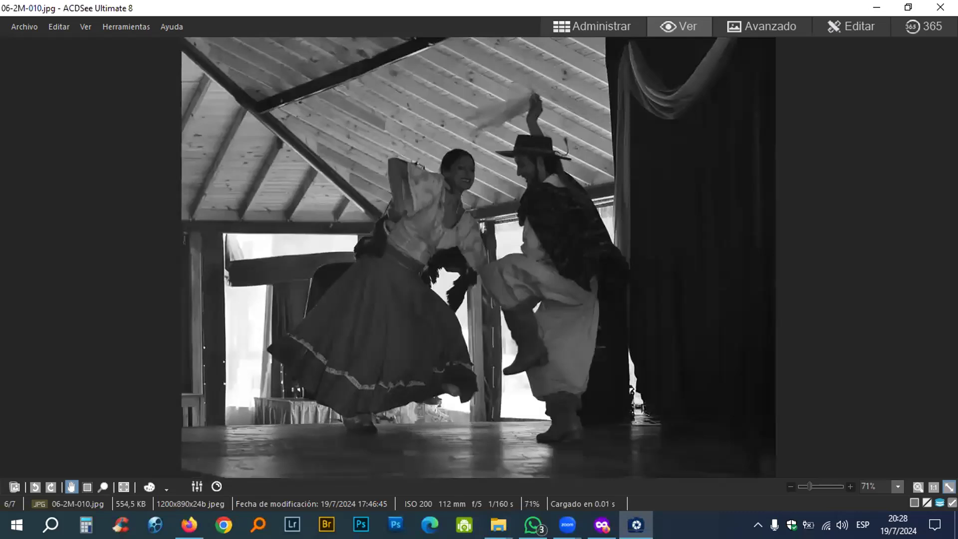
{"action": "key", "text": "Right"}
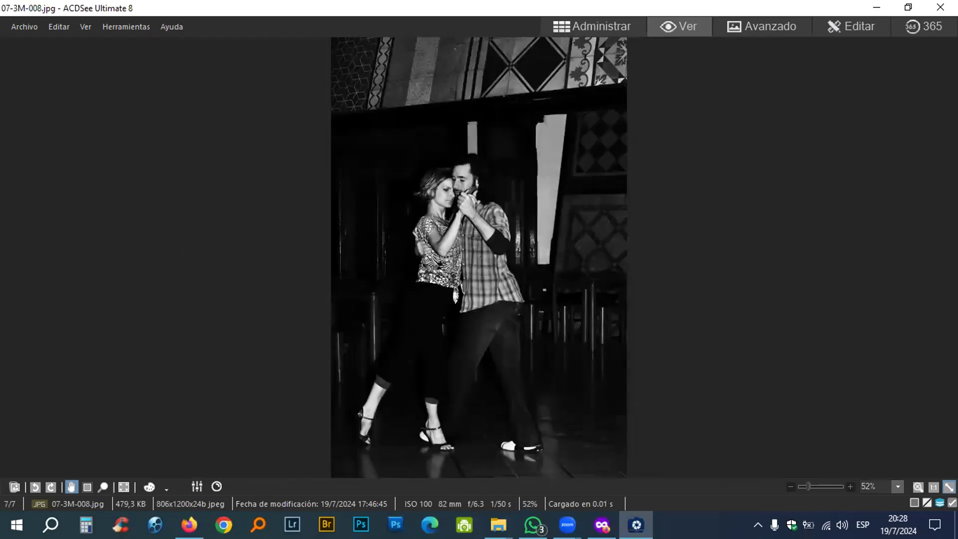
{"action": "key", "text": "alt+Tab"}
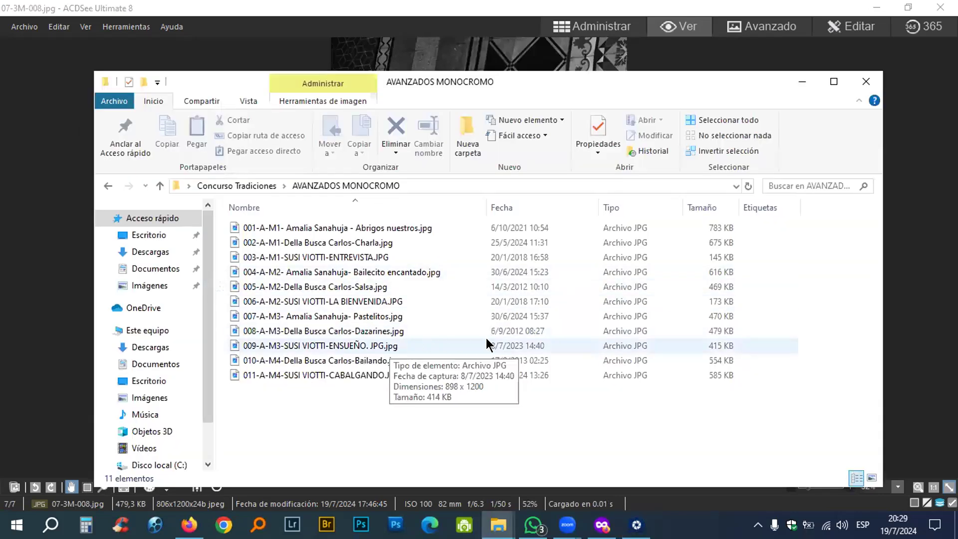
Step: Return to the ACDSee thumbnails, show the folder tree and rename the AVANZADOS MONOCROMO folder as 01-AVANZADOS MONOCROMO
{"action": "left_click", "coordinate": [920, 342]}
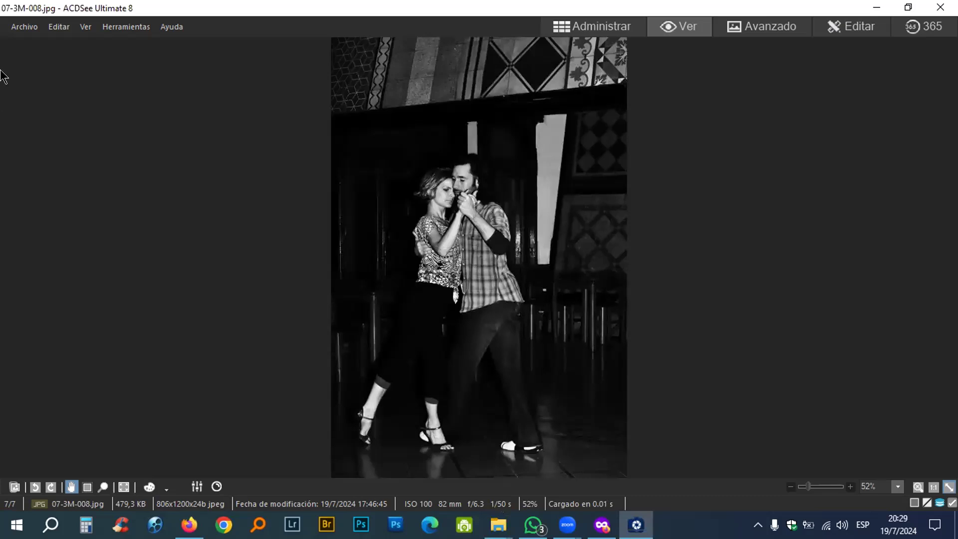
{"action": "key", "text": "Escape"}
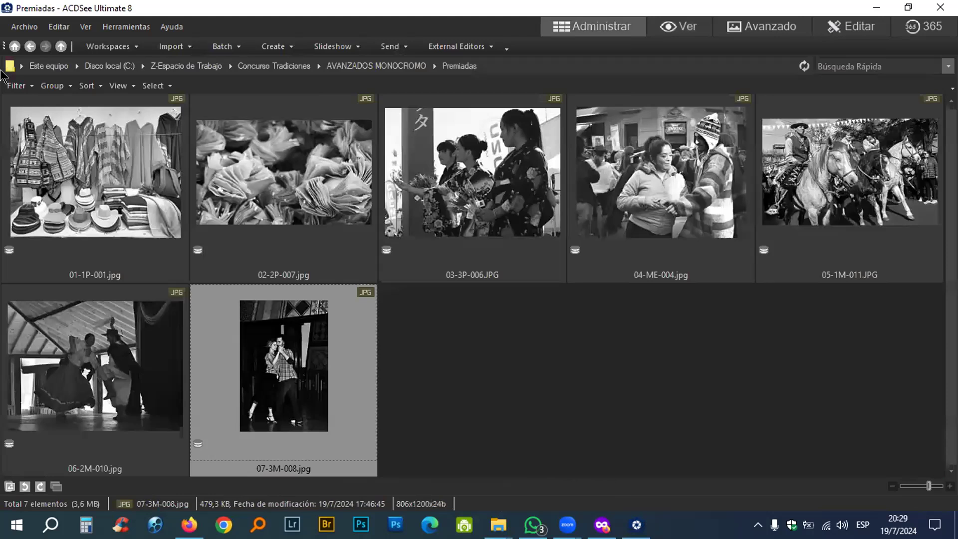
{"action": "left_click", "coordinate": [85, 28]}
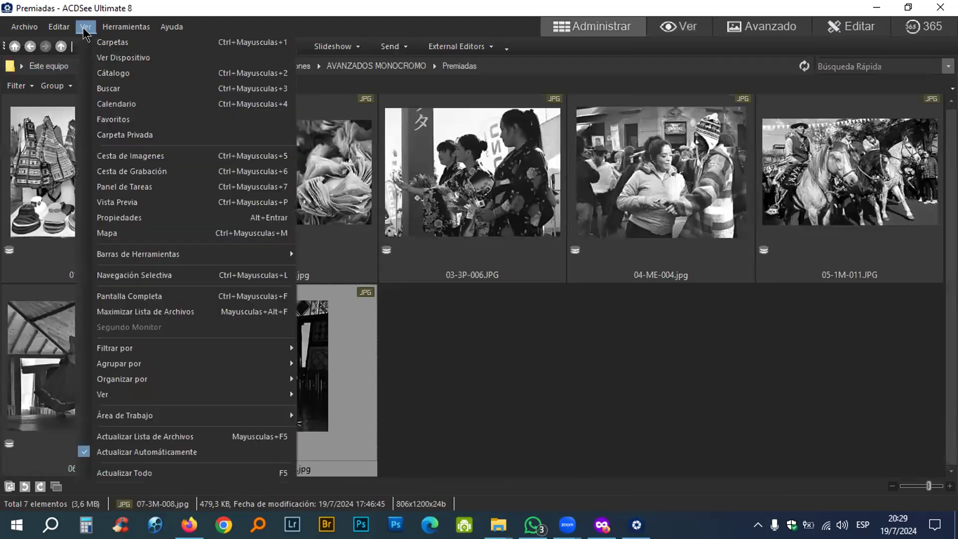
{"action": "left_click", "coordinate": [112, 43]}
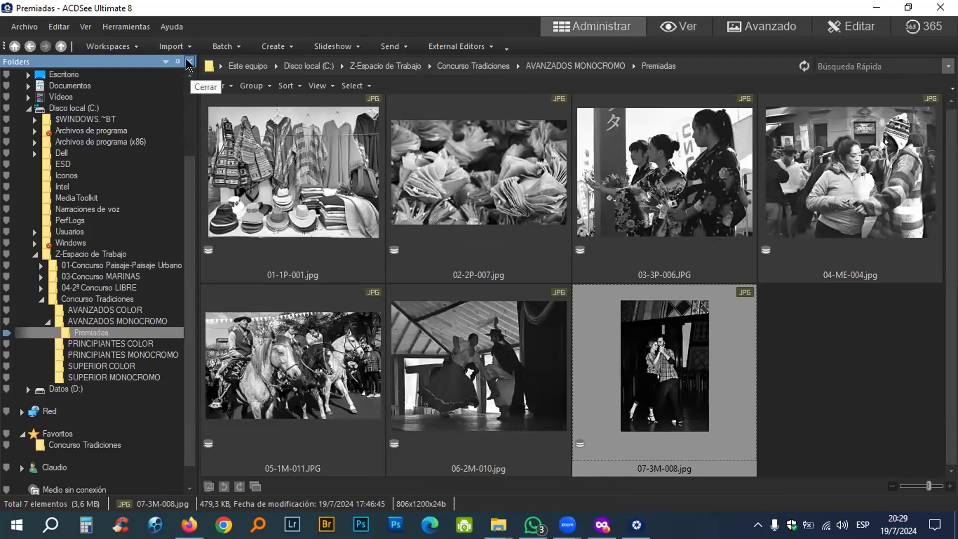
{"action": "left_click", "coordinate": [107, 322]}
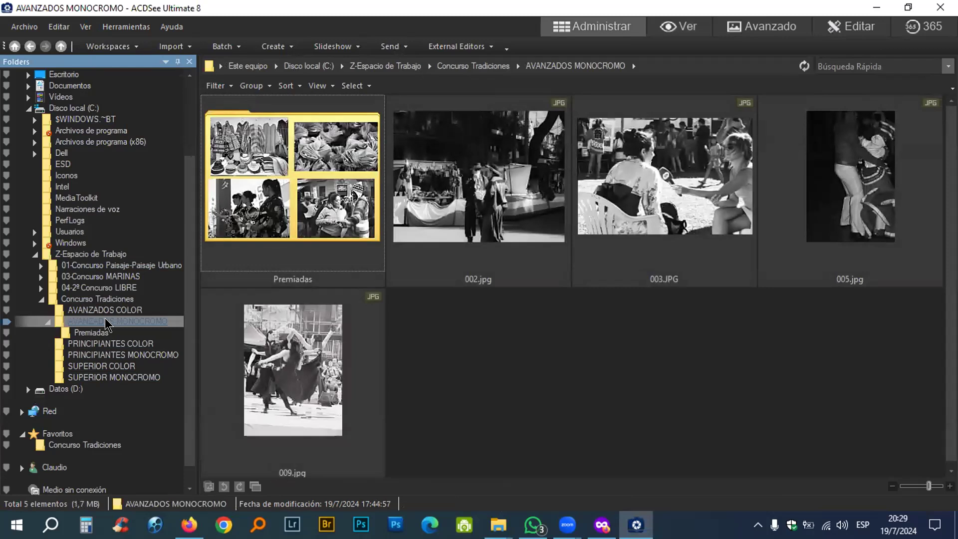
{"action": "left_click", "coordinate": [107, 322]}
{"action": "key", "text": "Home"}
{"action": "type", "text": "01-"}
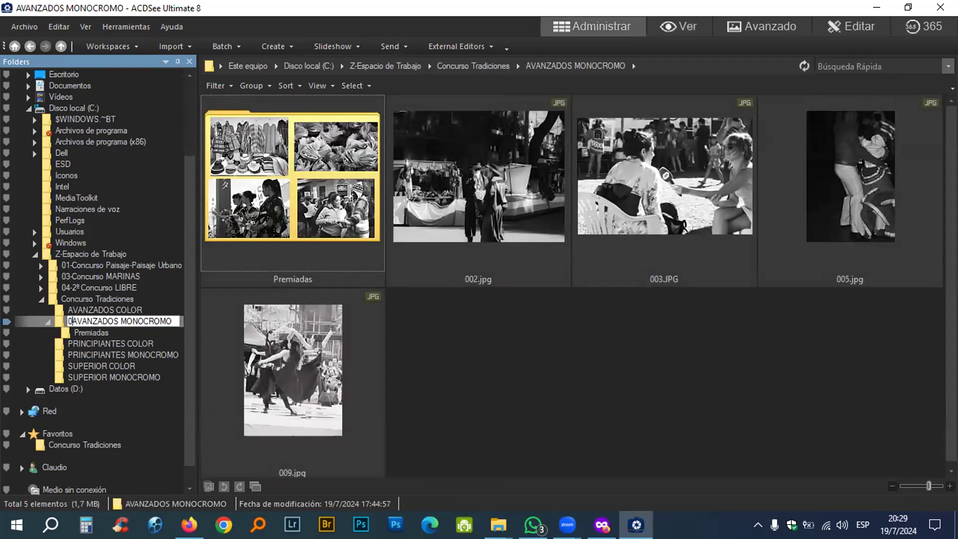
{"action": "key", "text": "Return"}
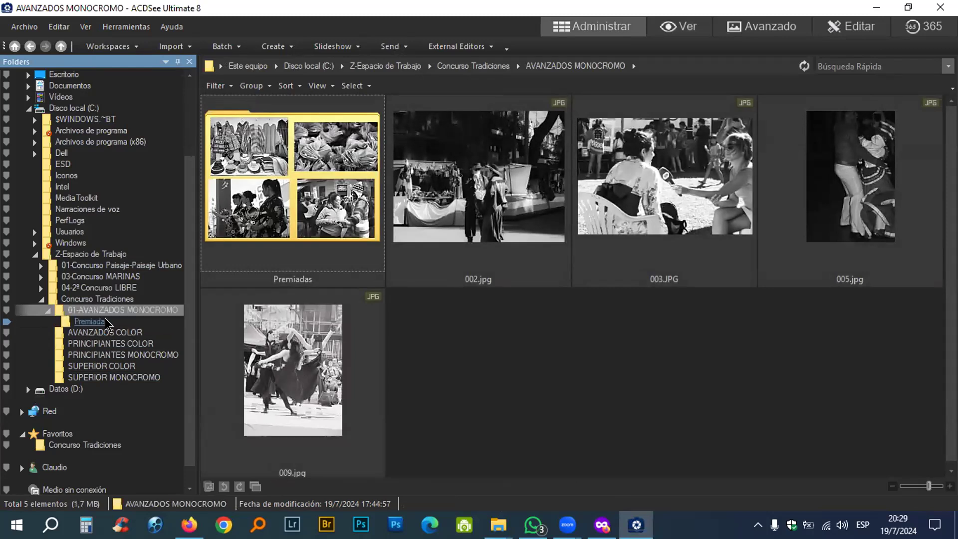
Step: Rename the PRINCIPIANTES COLOR folder as 02-PRINCIPIANTES COLOR
{"action": "left_click", "coordinate": [95, 344]}
{"action": "left_click", "coordinate": [95, 344]}
{"action": "key", "text": "Home"}
{"action": "type", "text": "02-"}
{"action": "key", "text": "Return"}
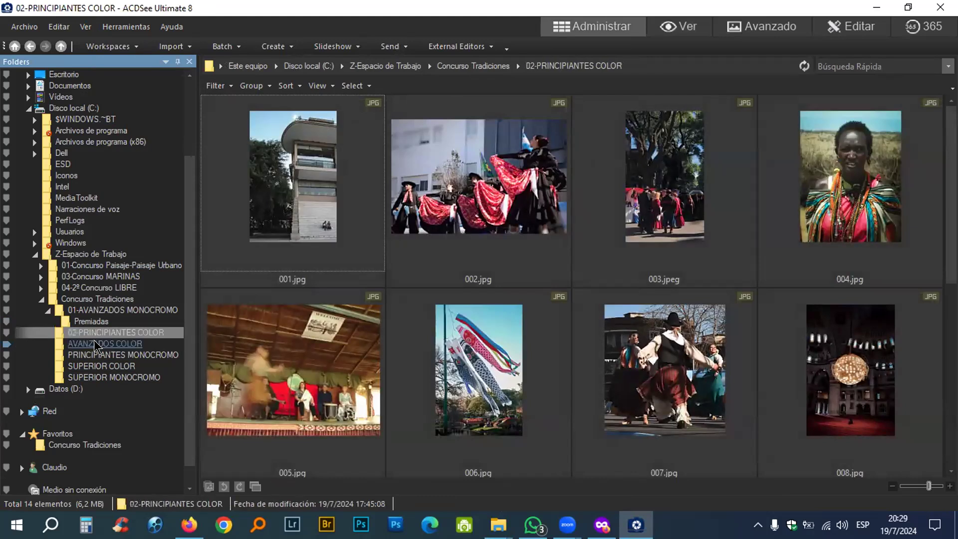
Step: Hide the folder tree and open all the photos of 02-PRINCIPIANTES COLOR in the full image view, starting with 001.jpg
{"action": "left_click", "coordinate": [189, 61]}
{"action": "key", "text": "ctrl+a"}
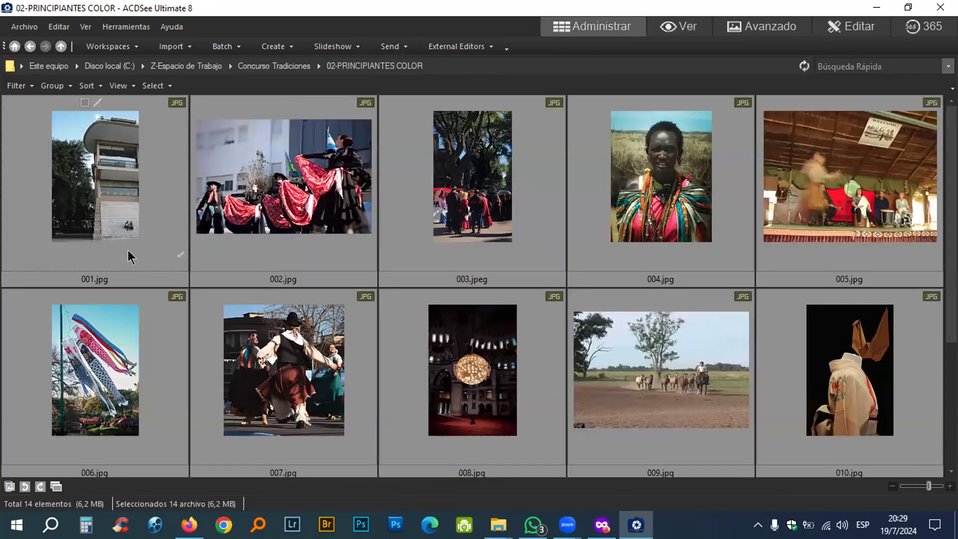
{"action": "double_click", "coordinate": [129, 170]}
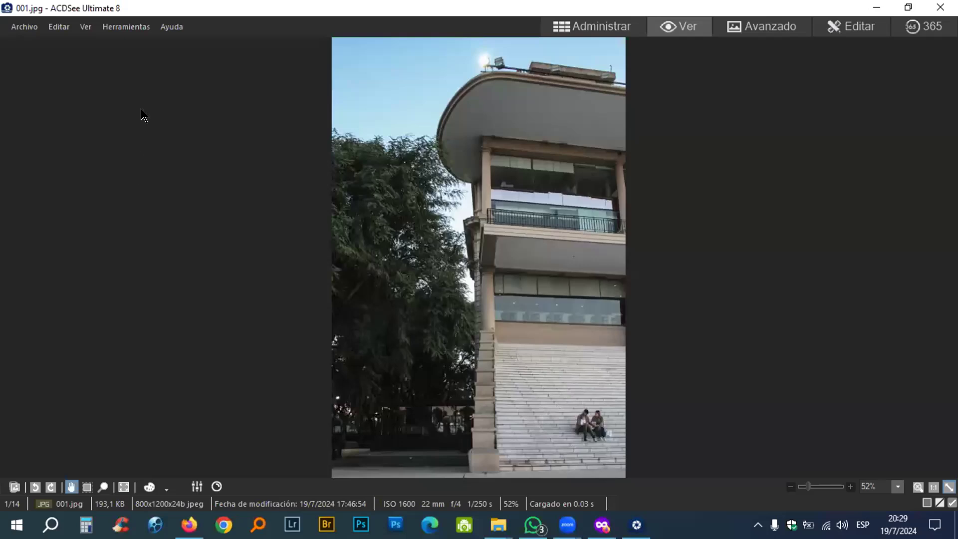
{"action": "left_click", "coordinate": [129, 29]}
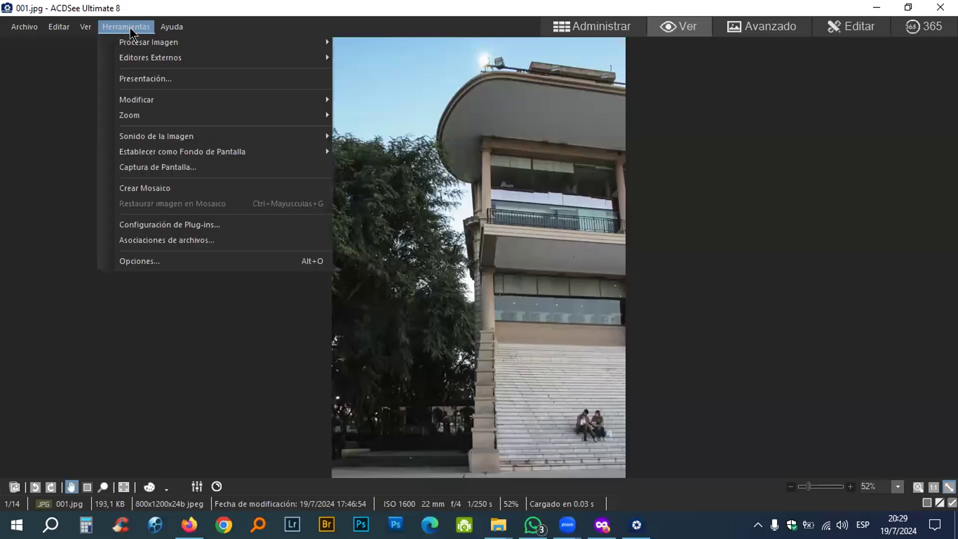
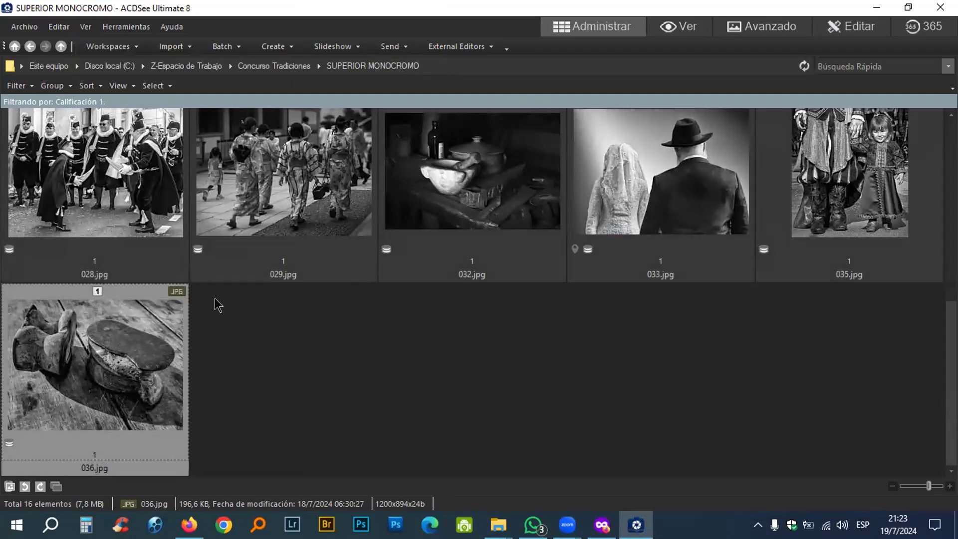
Step: Show the folder tree and rename the SUPERIOR MONOCROMO folder as 03-SUPERIOR MONOCROMO
{"action": "left_click", "coordinate": [85, 28]}
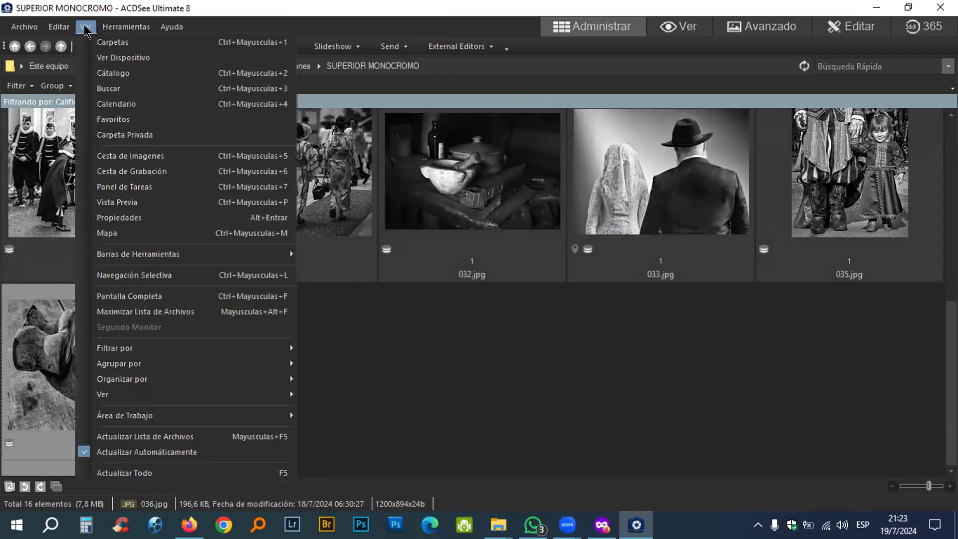
{"action": "left_click", "coordinate": [106, 42]}
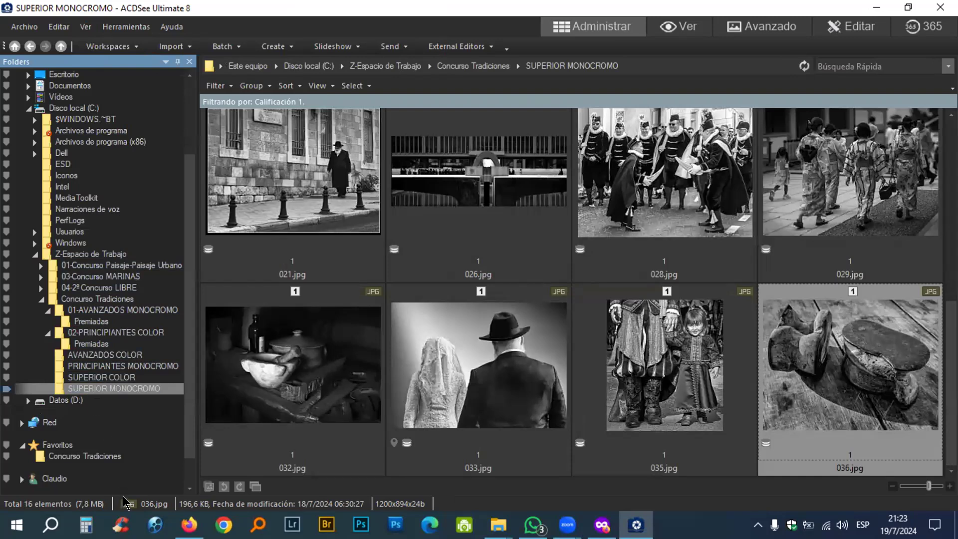
{"action": "left_click", "coordinate": [104, 390]}
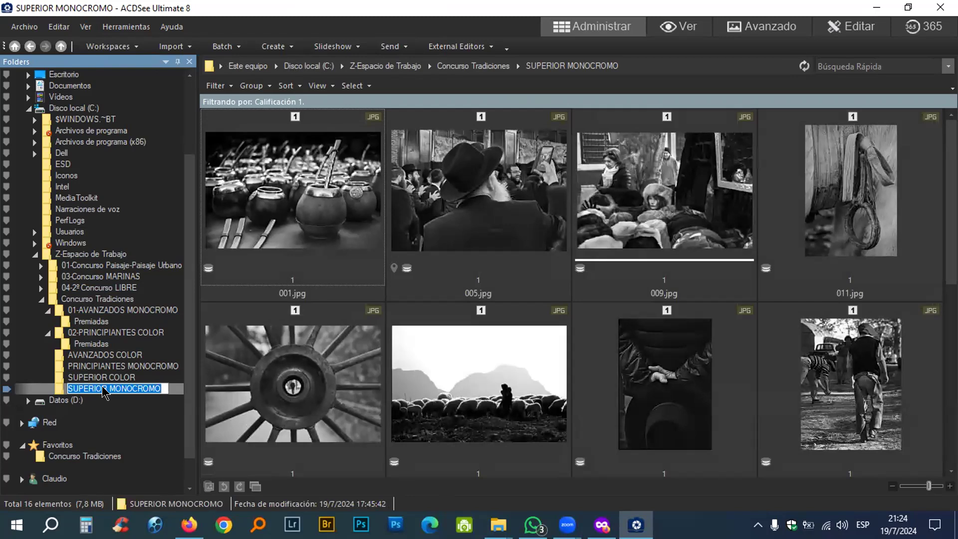
{"action": "key", "text": "Home"}
{"action": "type", "text": "03"}
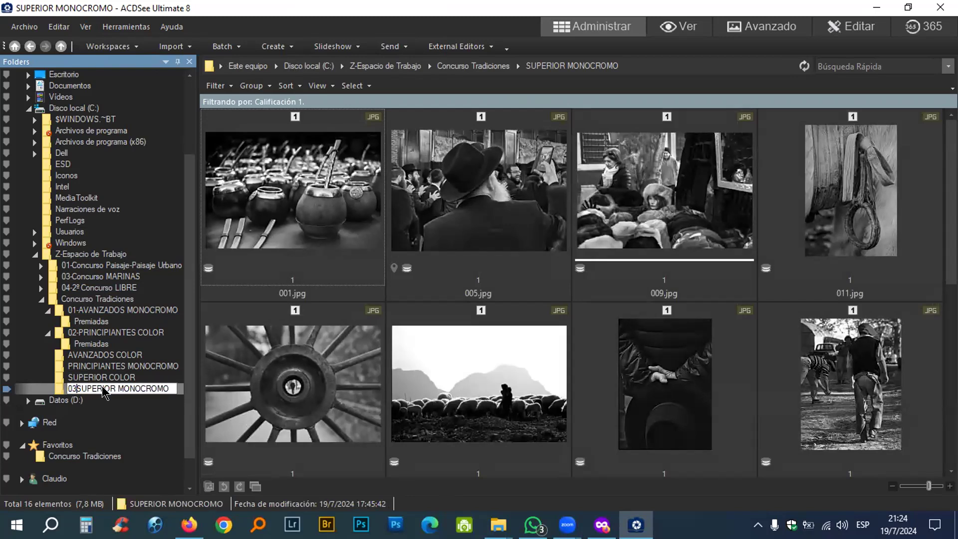
{"action": "type", "text": "-"}
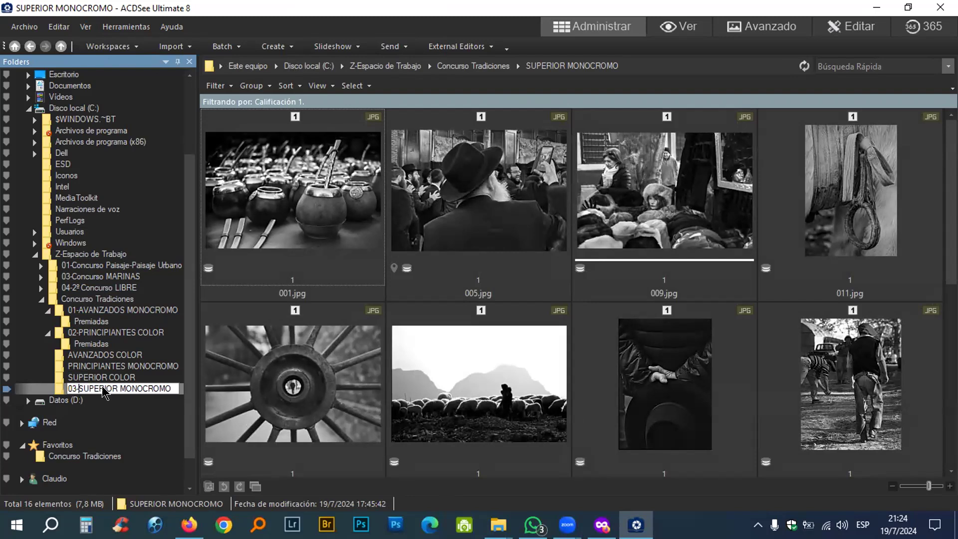
{"action": "key", "text": "Return"}
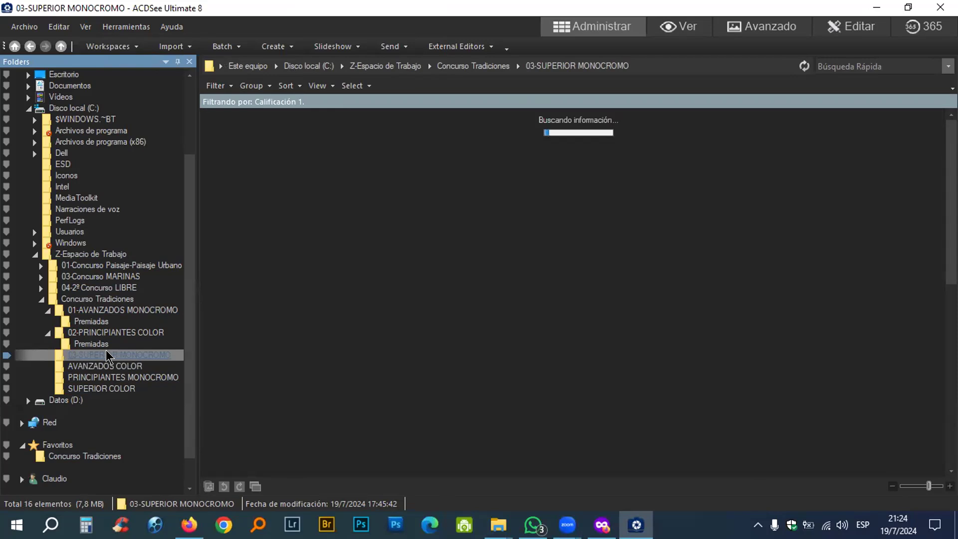
Step: Create a subfolder named Premiadas inside 03-SUPERIOR MONOCROMO
{"action": "right_click", "coordinate": [107, 354]}
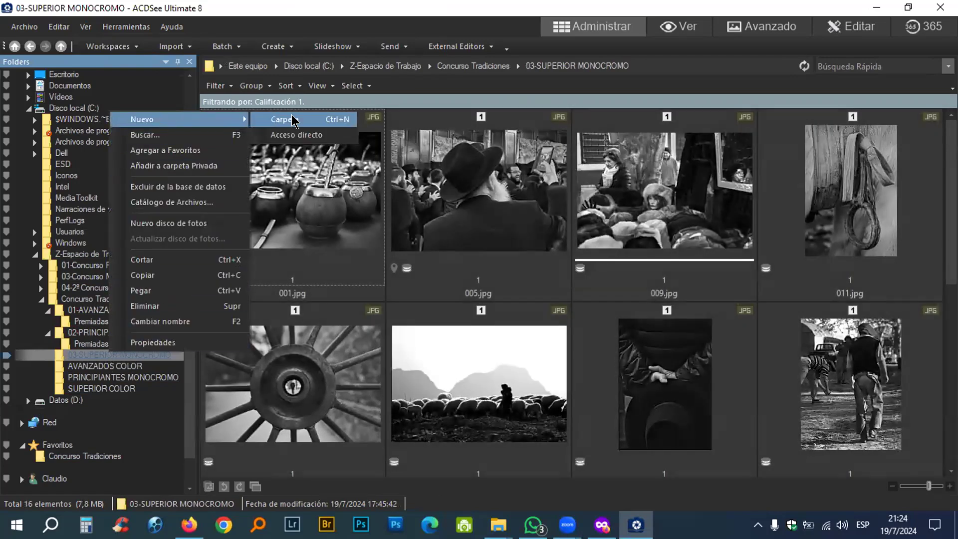
{"action": "left_click", "coordinate": [293, 115]}
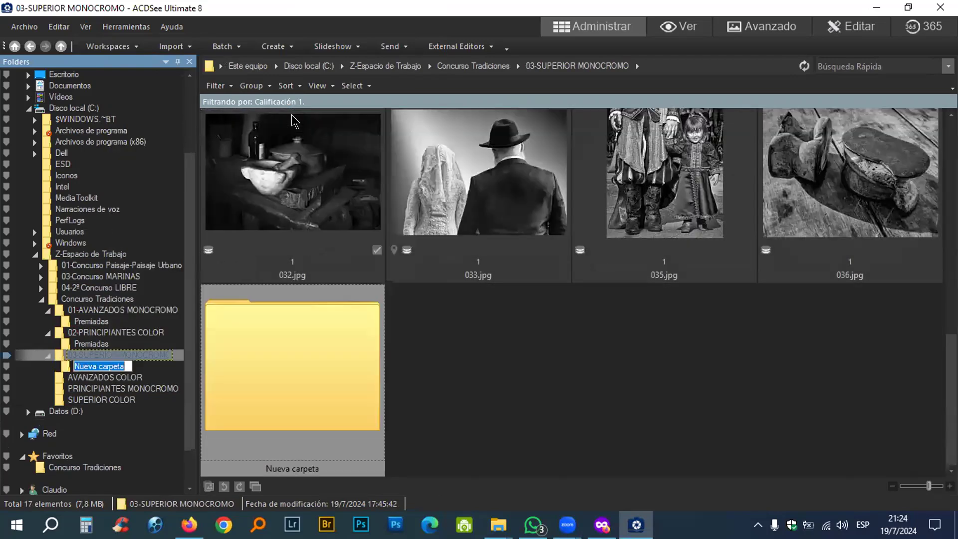
{"action": "type", "text": "Premiadas"}
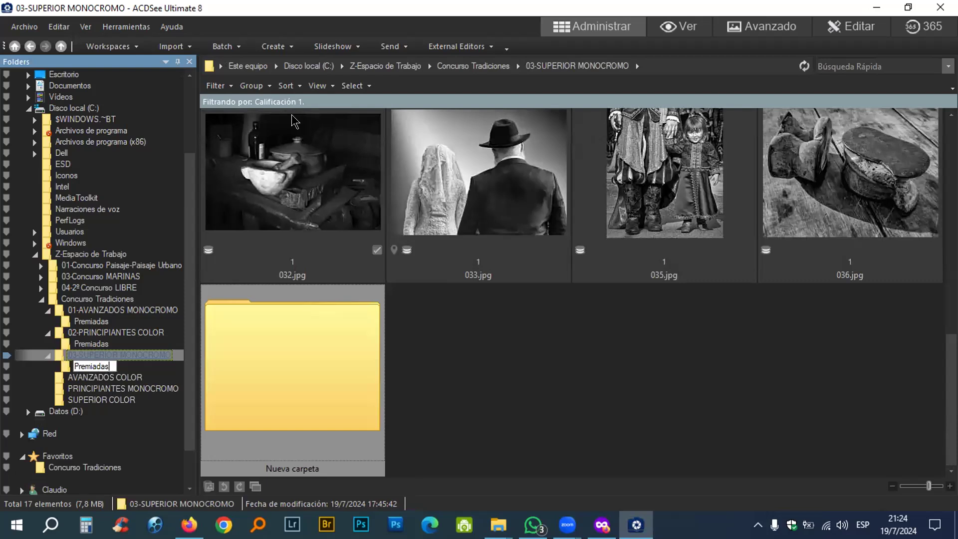
{"action": "key", "text": "Return"}
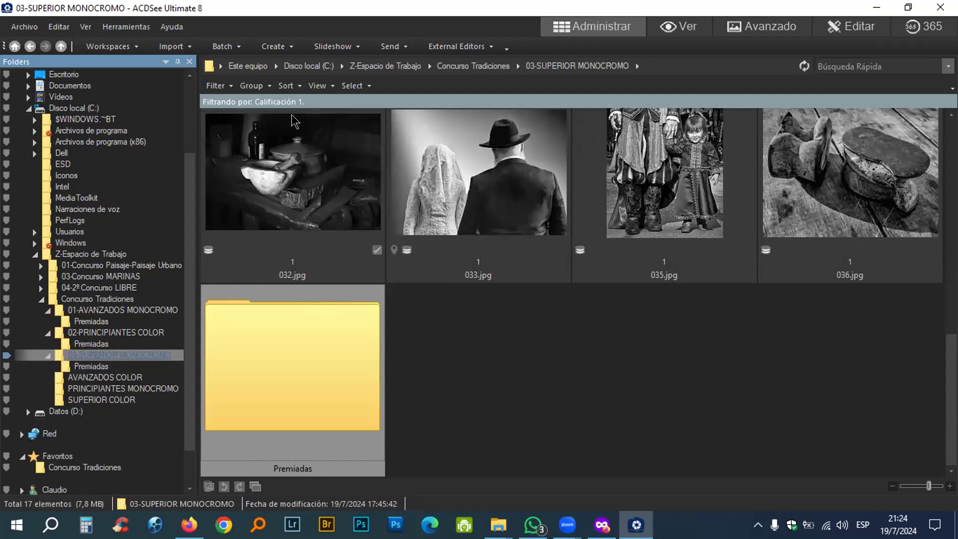
Step: Move all the filtered photos of 03-SUPERIOR MONOCROMO into its Premiadas subfolder and open that subfolder
{"action": "key", "text": "ctrl+a"}
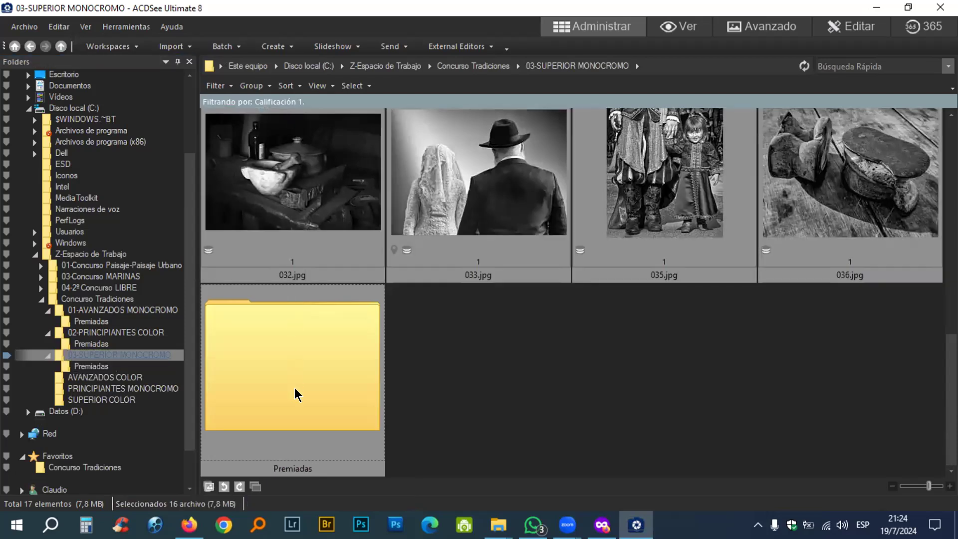
{"action": "left_click_drag", "start_coordinate": [283, 160], "coordinate": [263, 370]}
{"action": "double_click", "coordinate": [287, 195]}
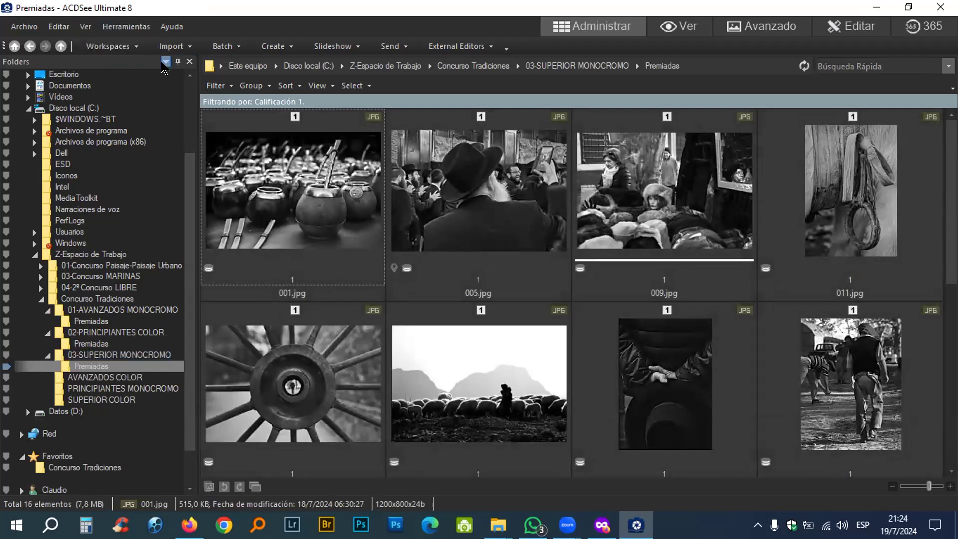
Step: Hide the folder tree and shrink the thumbnails until all the photos in Premiadas fit on one screen
{"action": "left_click", "coordinate": [189, 62]}
{"action": "mouse_move", "coordinate": [920, 480]}
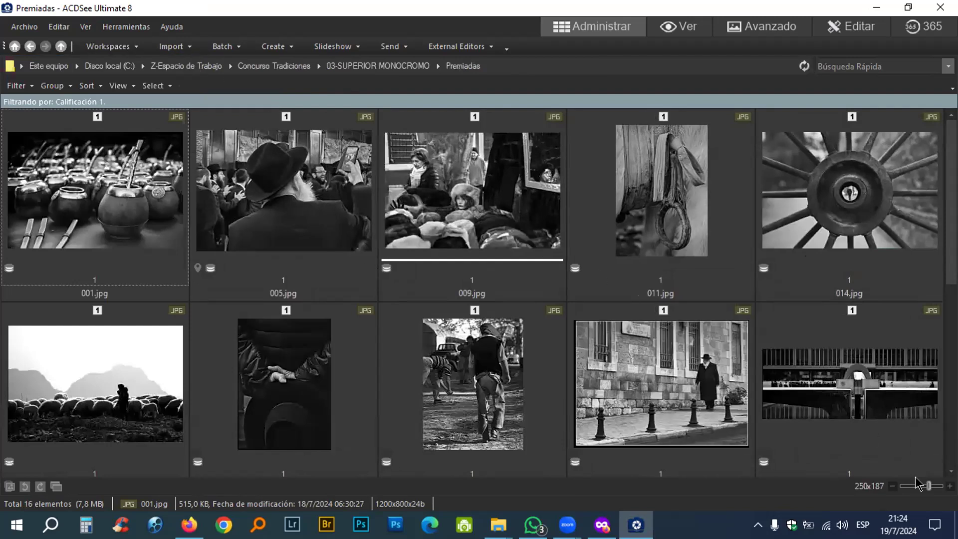
{"action": "left_click_drag", "start_coordinate": [926, 484], "coordinate": [913, 487]}
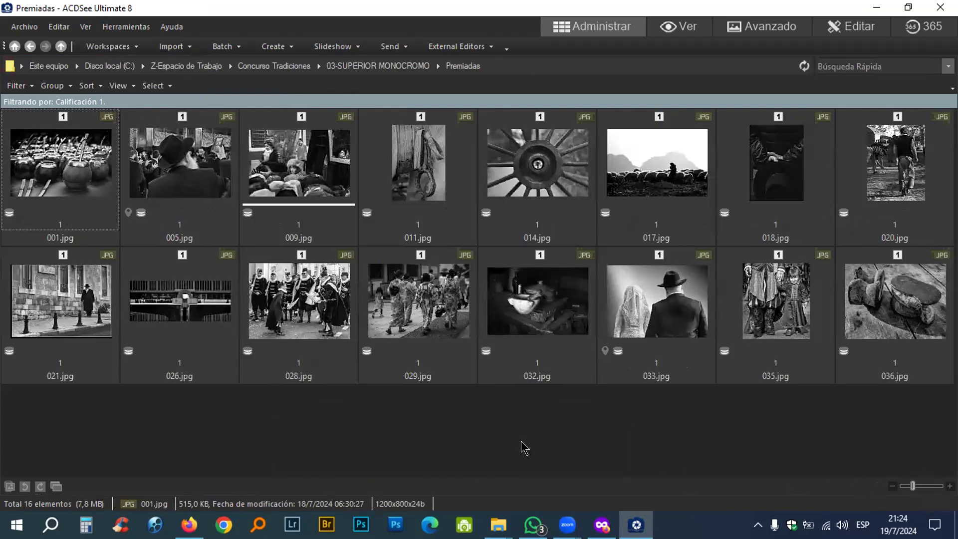
Step: Examine 017.jpg and 020.jpg one after the other in the full image view, returning to the thumbnails
{"action": "double_click", "coordinate": [636, 150]}
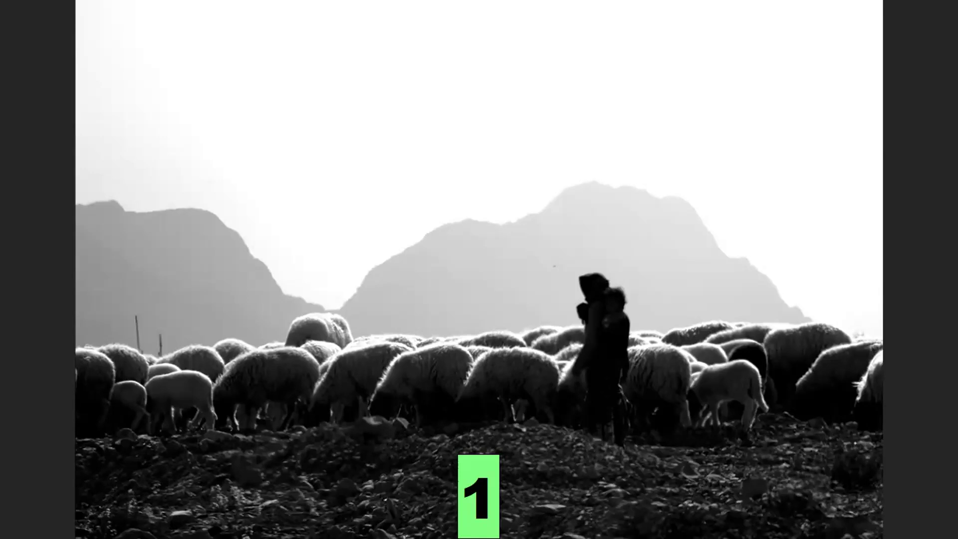
{"action": "key", "text": "Escape"}
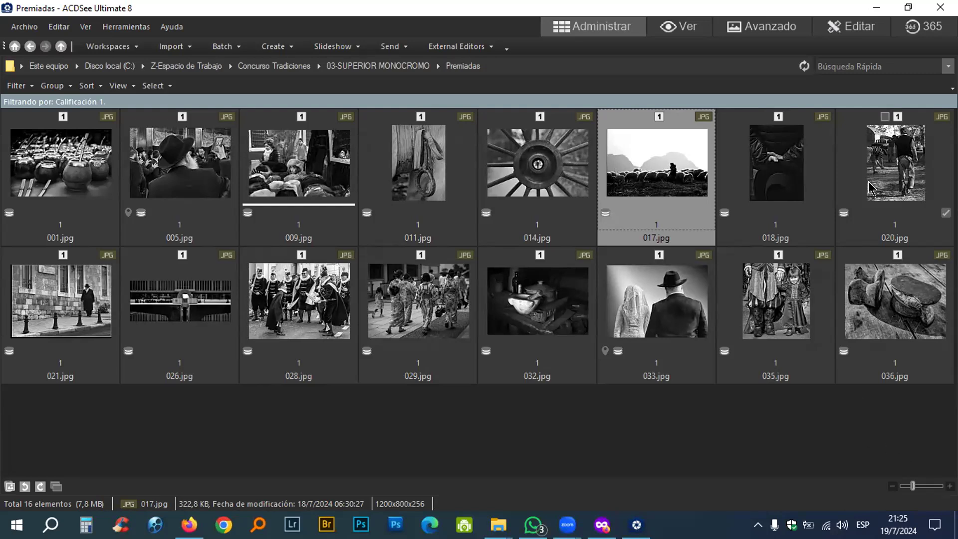
{"action": "left_click", "coordinate": [880, 159]}
{"action": "double_click", "coordinate": [879, 160]}
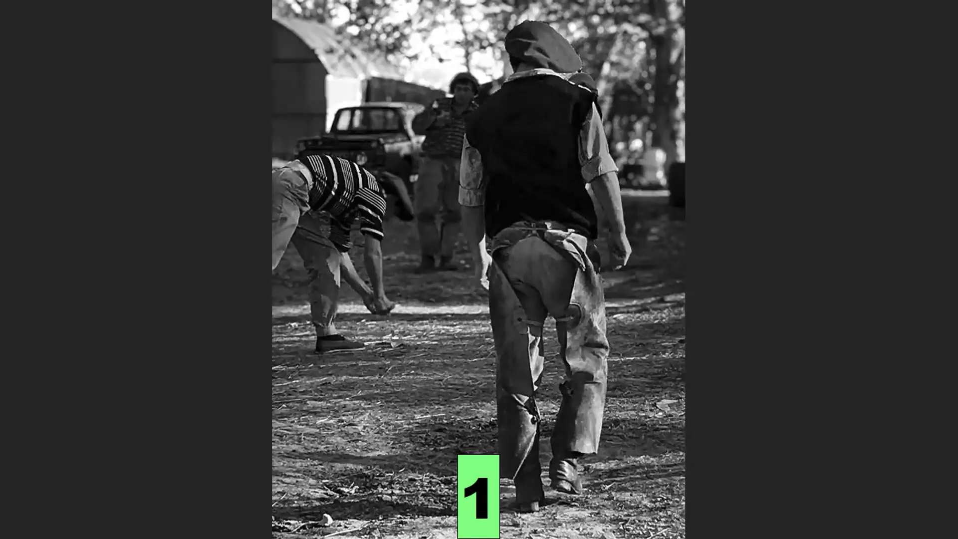
{"action": "key", "text": "Escape"}
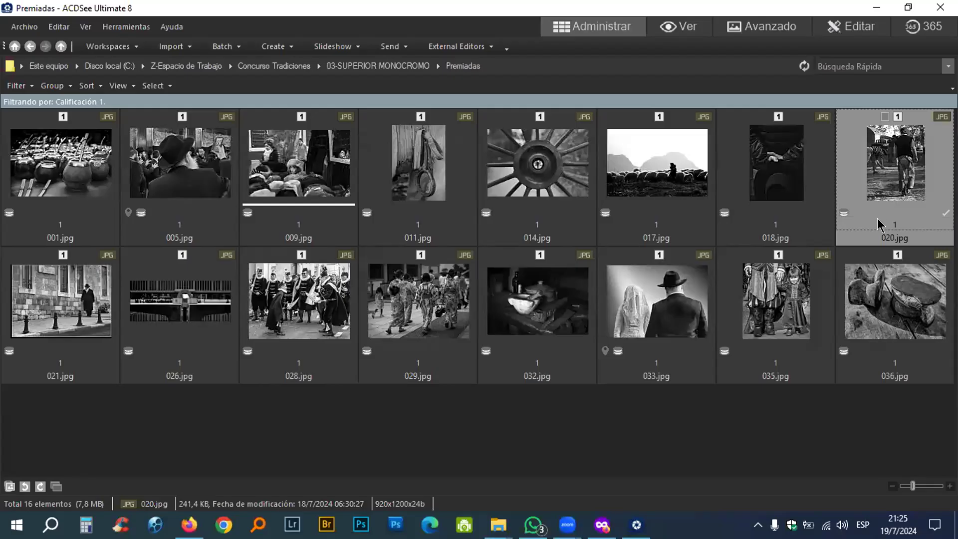
Step: Clear the rating of all the photos in the Premiadas subfolder and deselect them
{"action": "key", "text": "ctrl+a"}
{"action": "key", "text": "ctrl+0"}
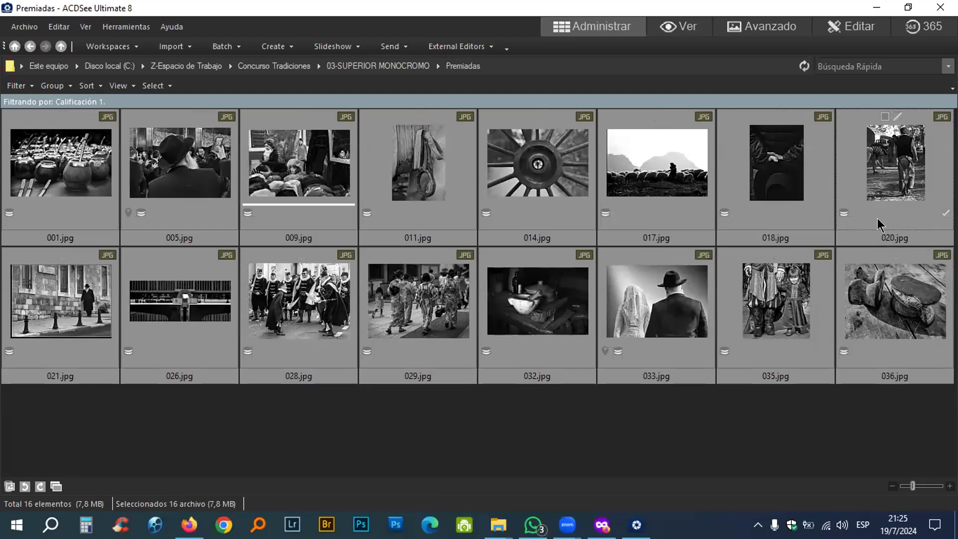
{"action": "left_click", "coordinate": [678, 446]}
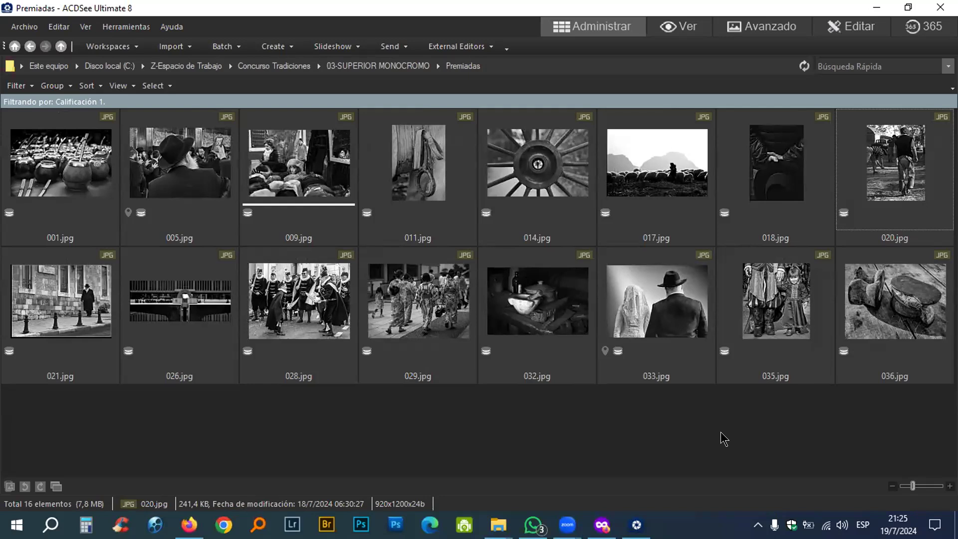
Step: Compare 017.jpg and 020.jpg side by side in the image comparison view, closing it without changes
{"action": "left_click", "coordinate": [692, 175]}
{"action": "left_click", "coordinate": [852, 186], "text": "ctrl"}
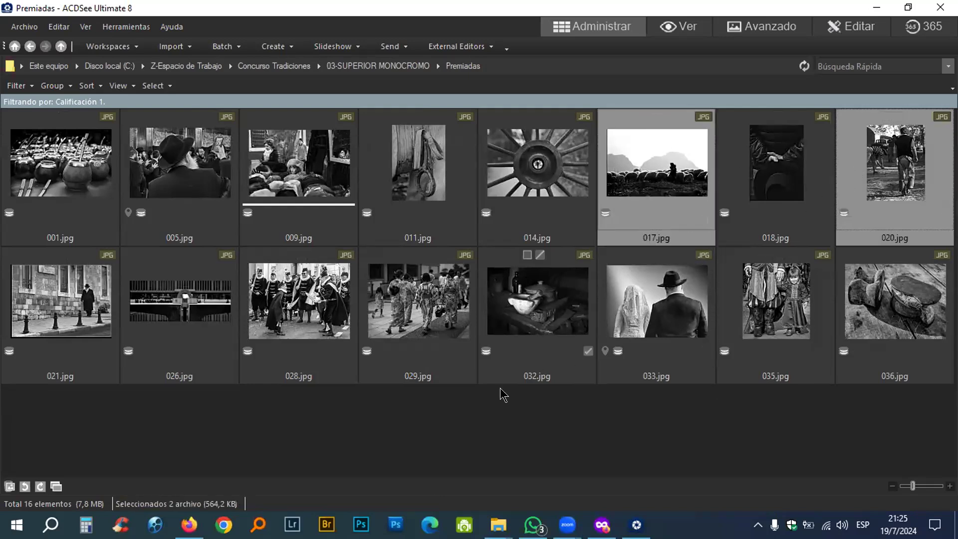
{"action": "left_click", "coordinate": [56, 486]}
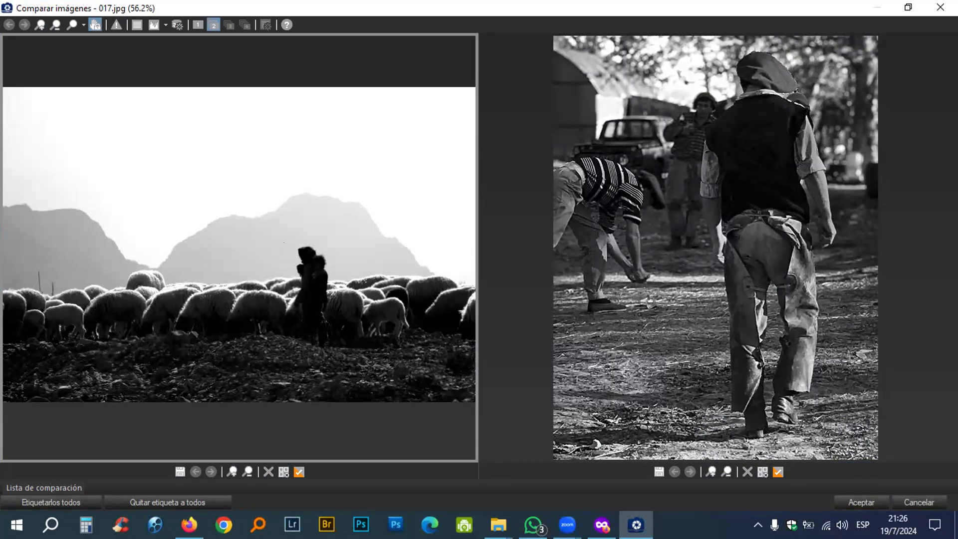
{"action": "key", "text": "Escape"}
Step: Show the folder tree, move 020.jpg out of Premiadas back into 03-SUPERIOR MONOCROMO, and hide the tree again
{"action": "left_click", "coordinate": [887, 169]}
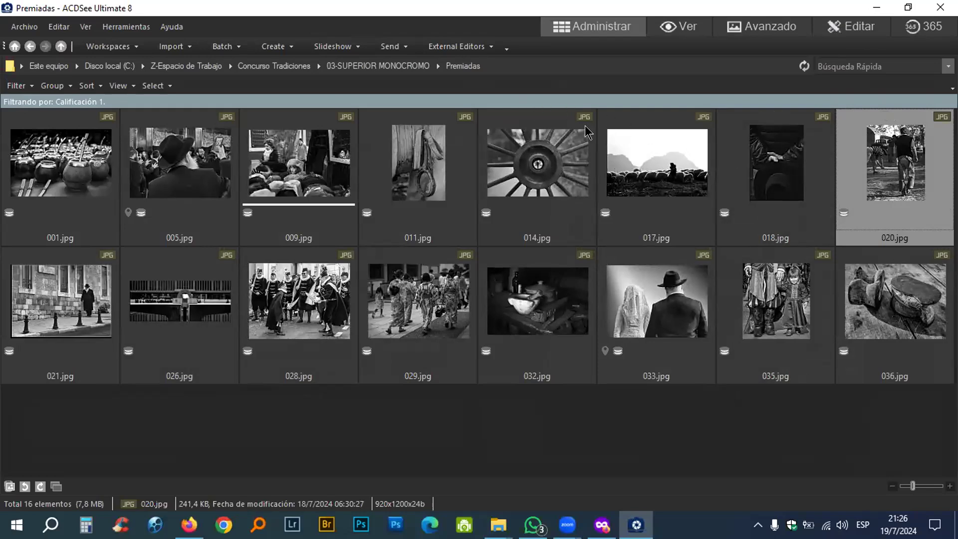
{"action": "left_click", "coordinate": [85, 26]}
{"action": "mouse_move", "coordinate": [117, 28]}
{"action": "mouse_move", "coordinate": [85, 27]}
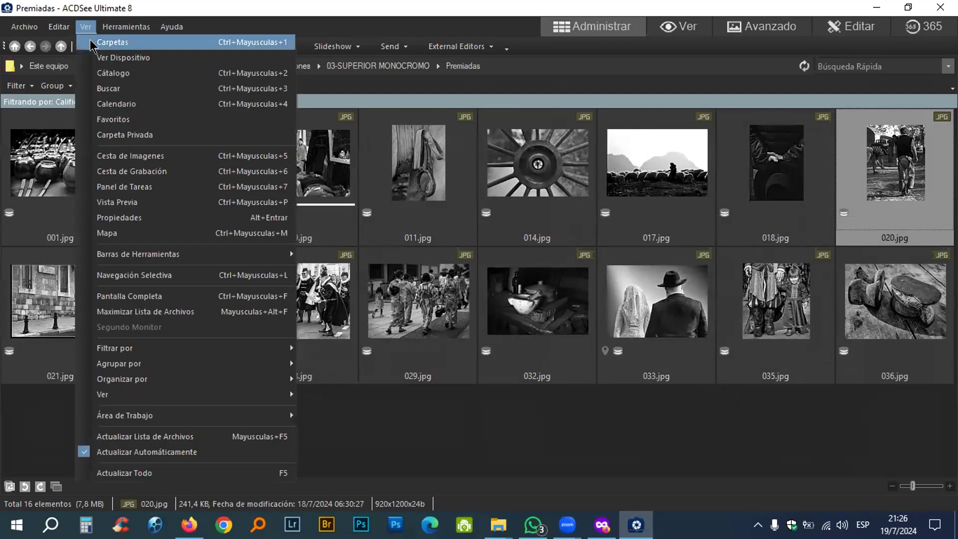
{"action": "left_click", "coordinate": [100, 41]}
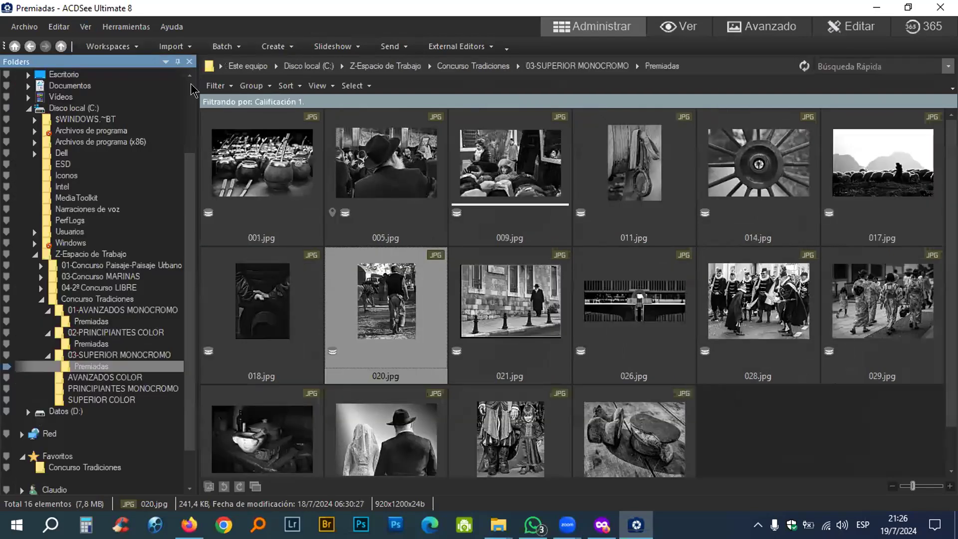
{"action": "left_click", "coordinate": [389, 302]}
{"action": "left_click_drag", "start_coordinate": [134, 348], "coordinate": [133, 349]}
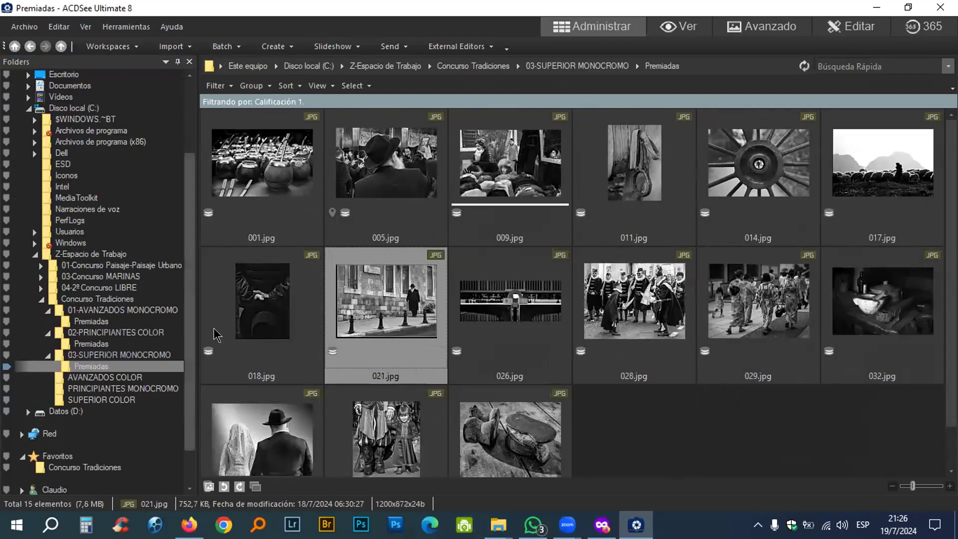
{"action": "left_click", "coordinate": [189, 63]}
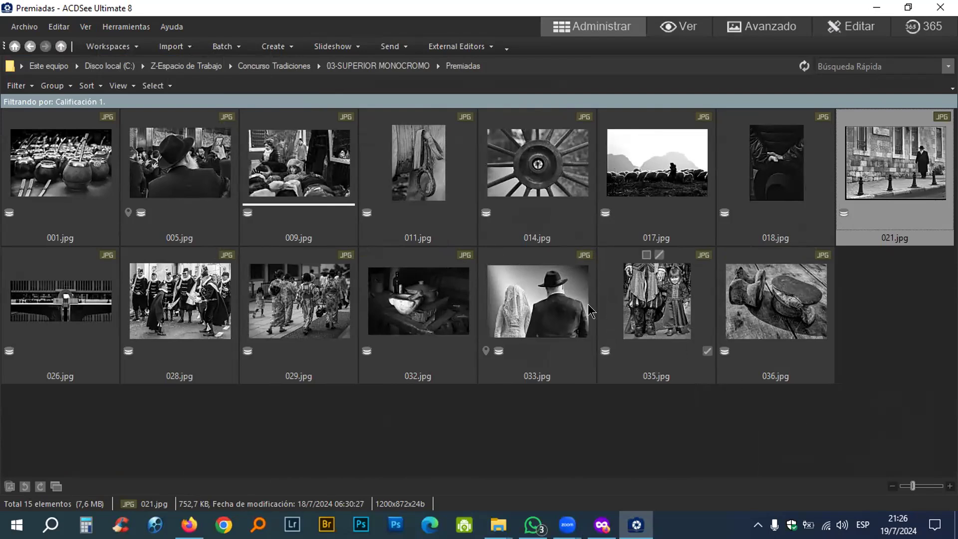
Step: Examine 033.jpg, the couple seen from behind, in the full image view and return to the thumbnails
{"action": "left_click", "coordinate": [566, 302]}
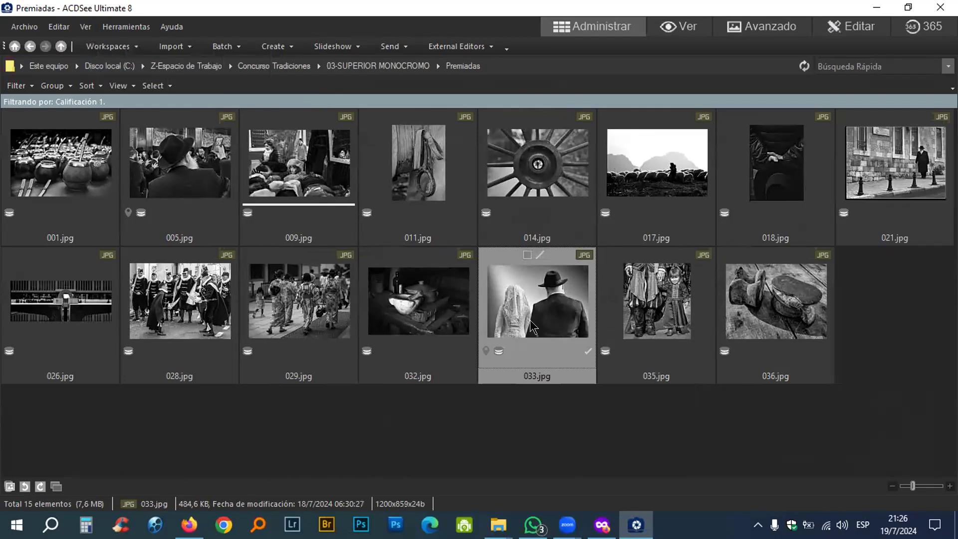
{"action": "double_click", "coordinate": [525, 302]}
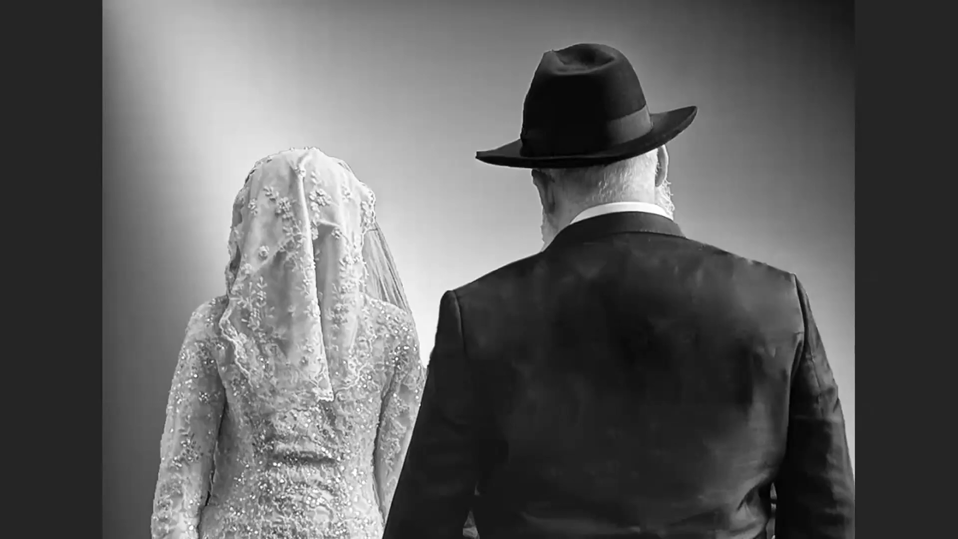
{"action": "key", "text": "Escape"}
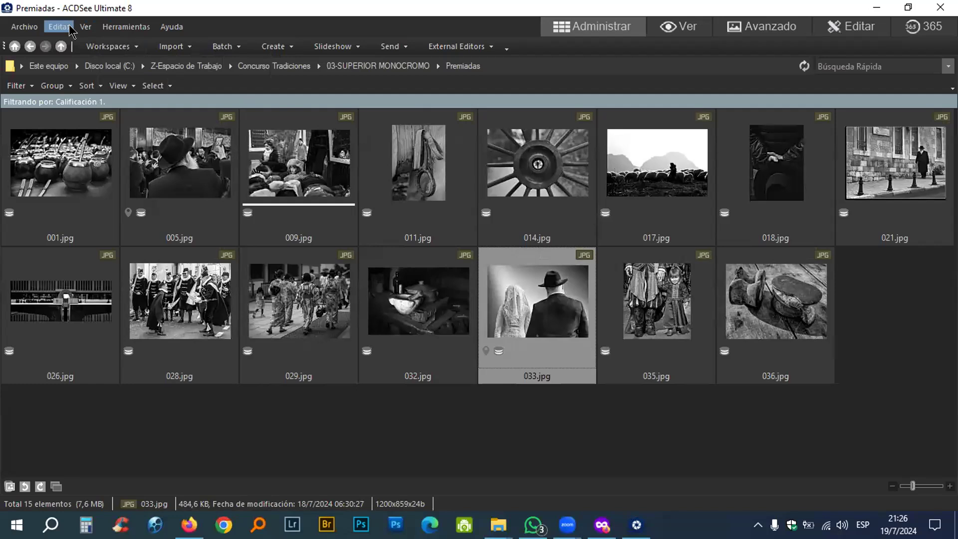
Step: Show the folder tree, move 033.jpg out of Premiadas back into 03-SUPERIOR MONOCROMO, and hide the tree again
{"action": "left_click", "coordinate": [91, 27]}
{"action": "mouse_move", "coordinate": [85, 27]}
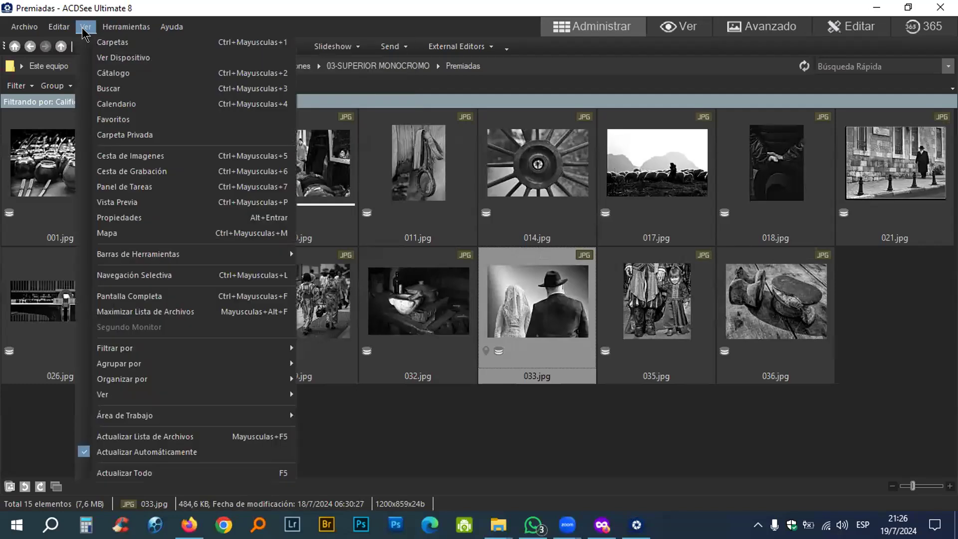
{"action": "left_click", "coordinate": [107, 41]}
{"action": "left_click_drag", "start_coordinate": [260, 368], "coordinate": [151, 356]}
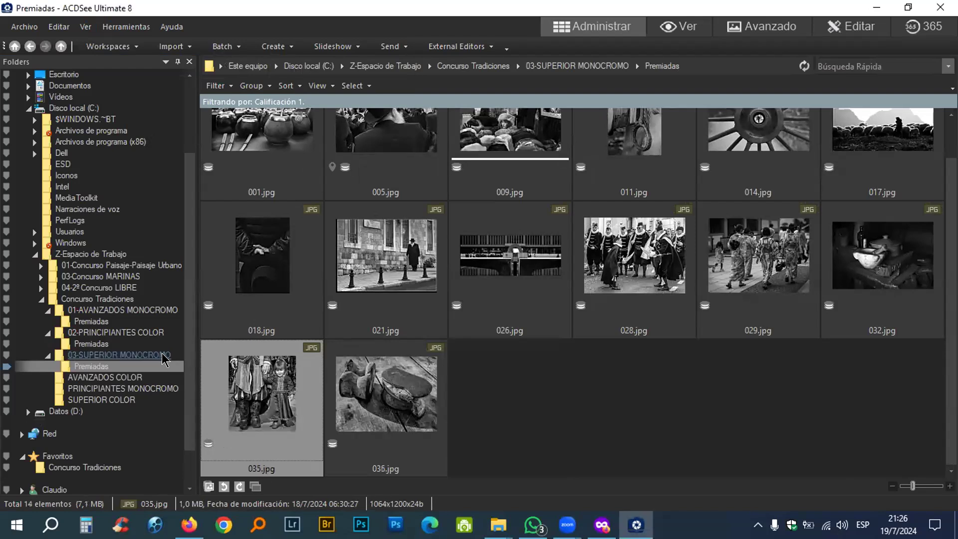
{"action": "left_click", "coordinate": [189, 61]}
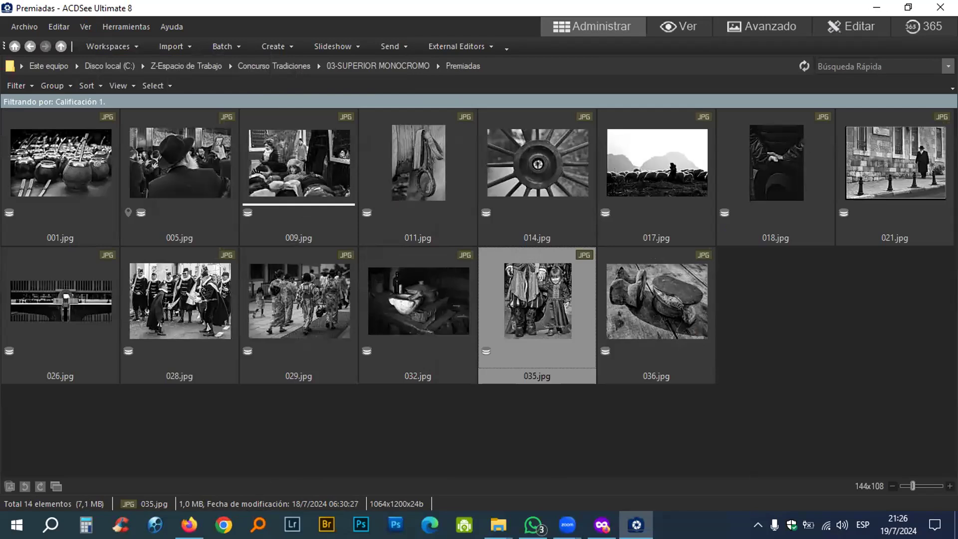
Step: Enlarge the thumbnails to about 172x129 and deselect the photo
{"action": "scroll", "coordinate": [937, 487], "scroll_direction": "up", "scroll_amount": 3}
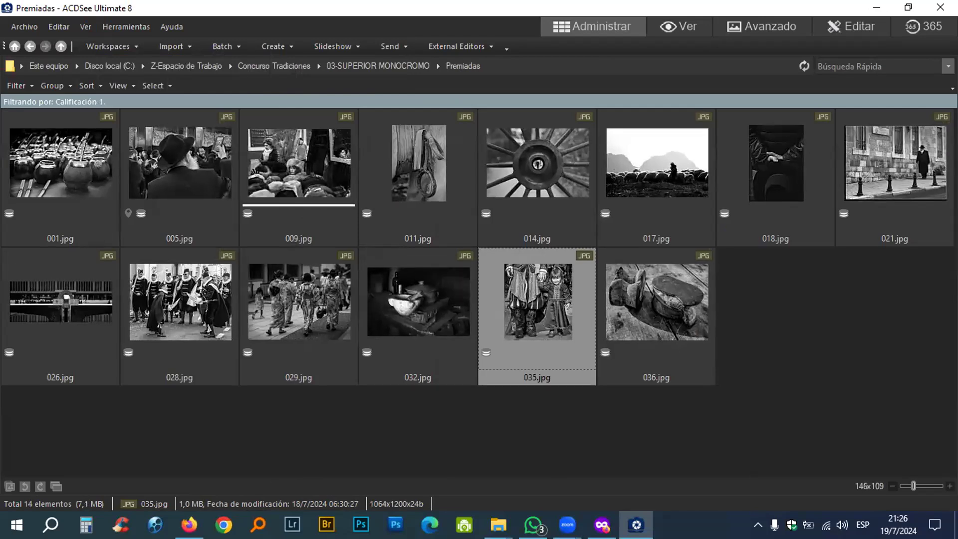
{"action": "left_click_drag", "start_coordinate": [911, 484], "coordinate": [914, 484]}
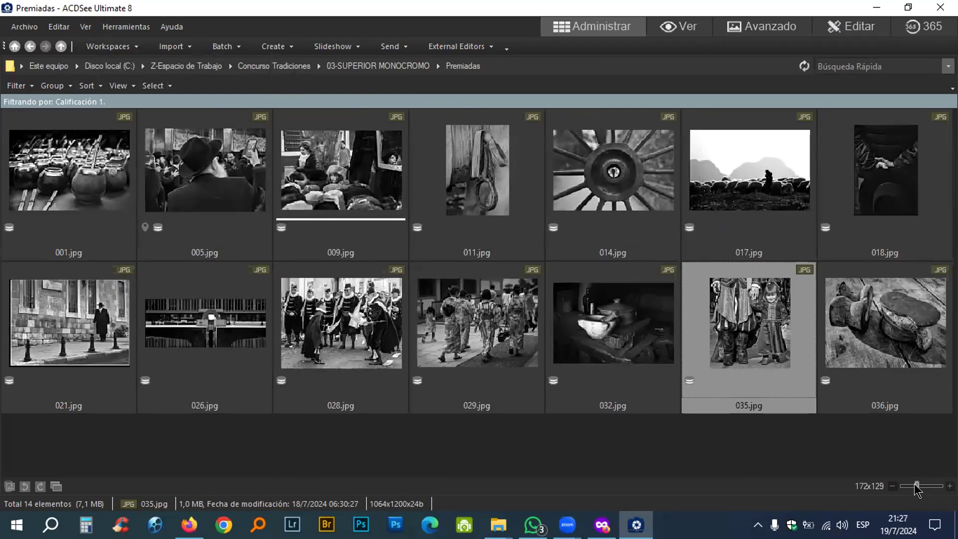
{"action": "left_click", "coordinate": [770, 452]}
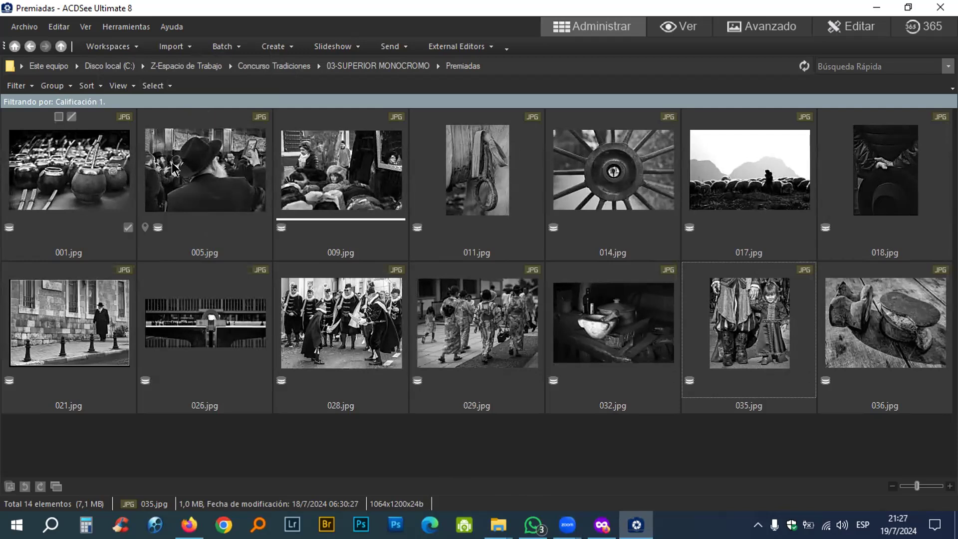
Step: Filter the Premiadas photos by Marcados
{"action": "left_click", "coordinate": [88, 28]}
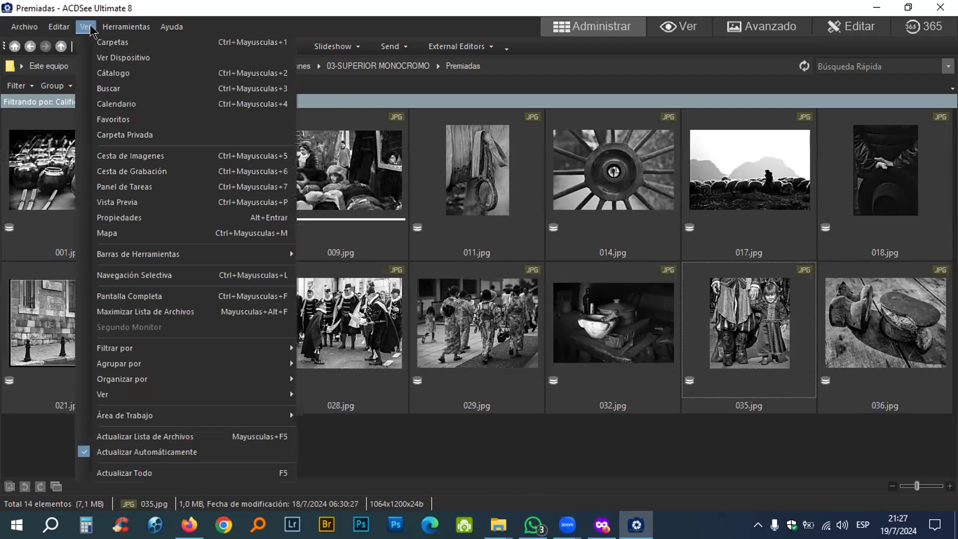
{"action": "mouse_move", "coordinate": [118, 348]}
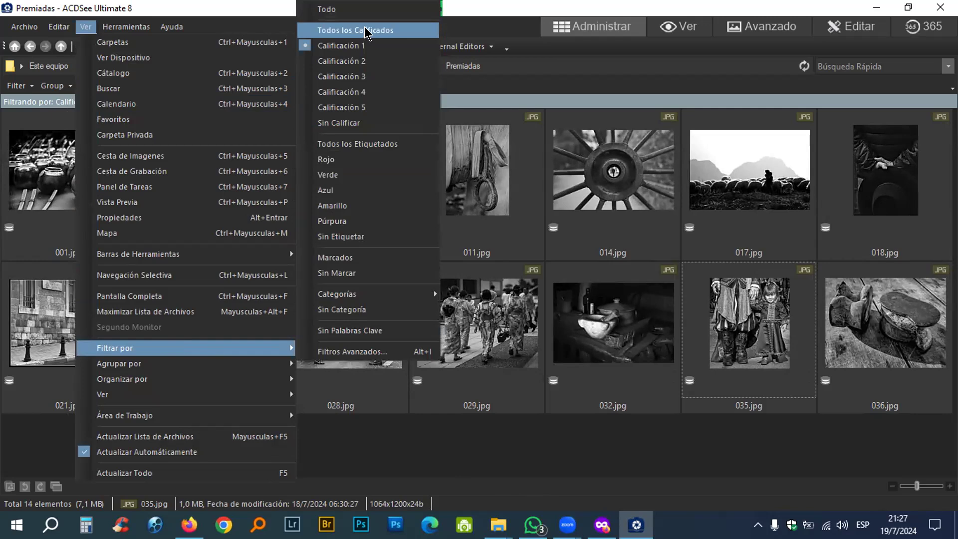
{"action": "left_click", "coordinate": [336, 258]}
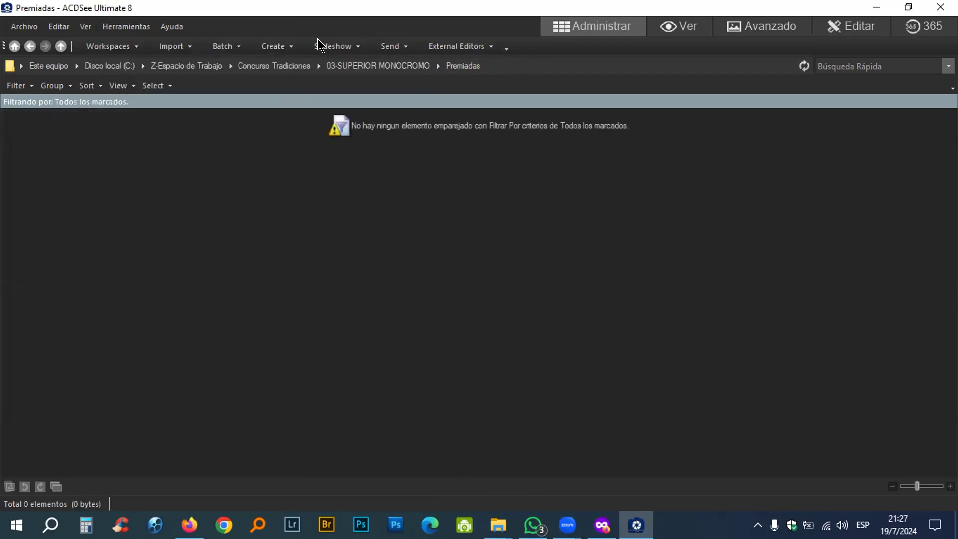
Step: Set the filter to Todo to list every photo in the Premiadas subfolder
{"action": "left_click", "coordinate": [85, 31]}
{"action": "mouse_move", "coordinate": [298, 355]}
{"action": "left_click", "coordinate": [405, 9]}
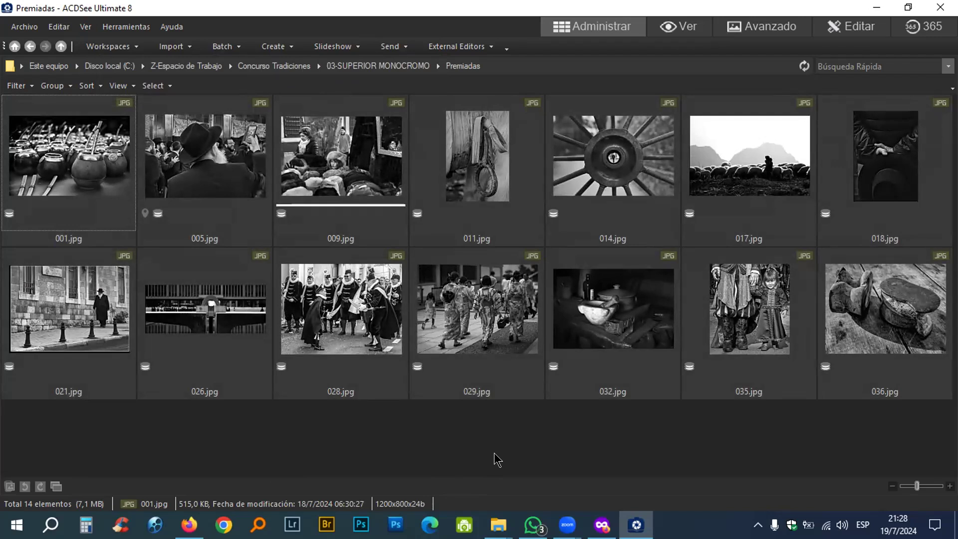
Step: Reorder the Premiadas photos by moving 028.jpg to first place and 011.jpg to fourth place, right after 005.jpg
{"action": "left_click", "coordinate": [348, 306]}
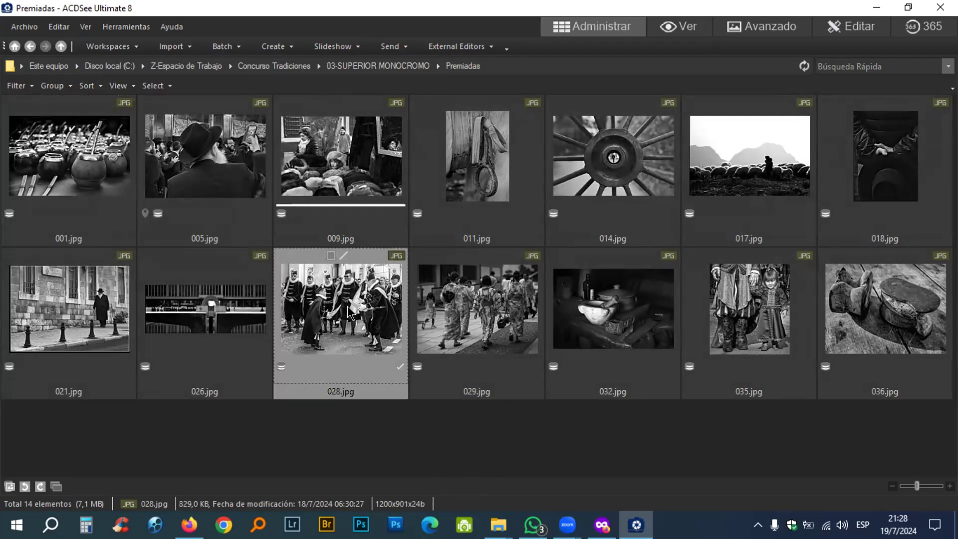
{"action": "mouse_move", "coordinate": [347, 306]}
{"action": "left_mouse_down"}
{"action": "mouse_move", "coordinate": [196, 274]}
{"action": "mouse_move", "coordinate": [79, 207]}
{"action": "mouse_move", "coordinate": [36, 197]}
{"action": "left_mouse_up"}
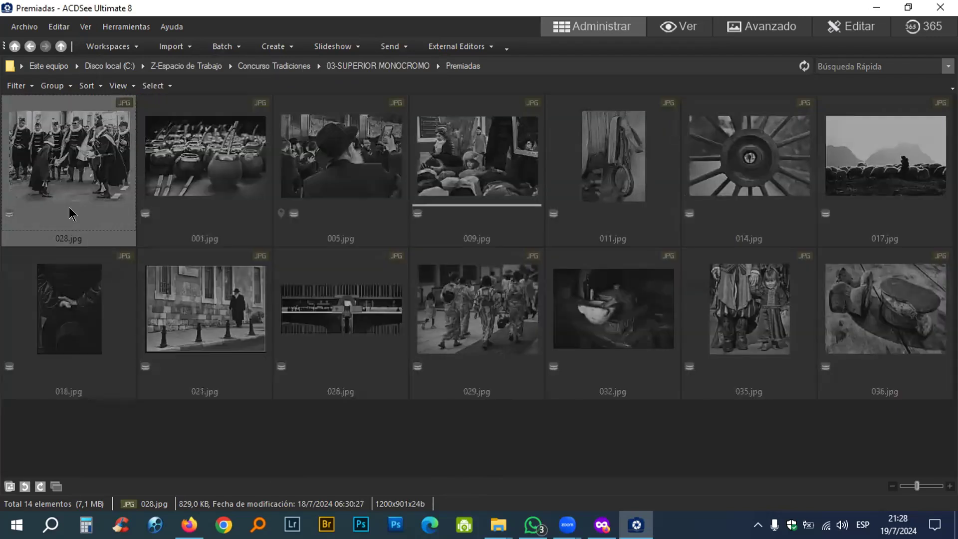
{"action": "left_click", "coordinate": [174, 163]}
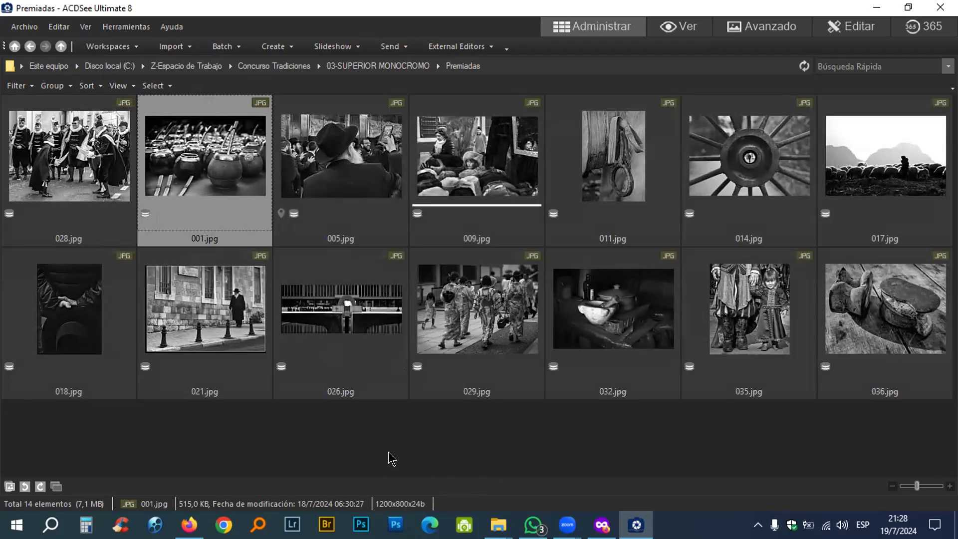
{"action": "left_click", "coordinate": [635, 181]}
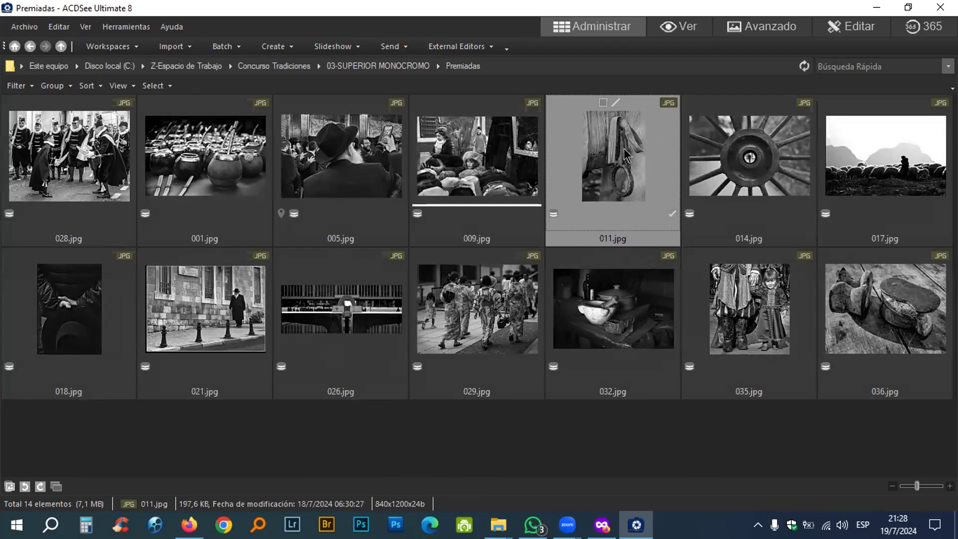
{"action": "left_click_drag", "start_coordinate": [626, 156], "coordinate": [350, 170]}
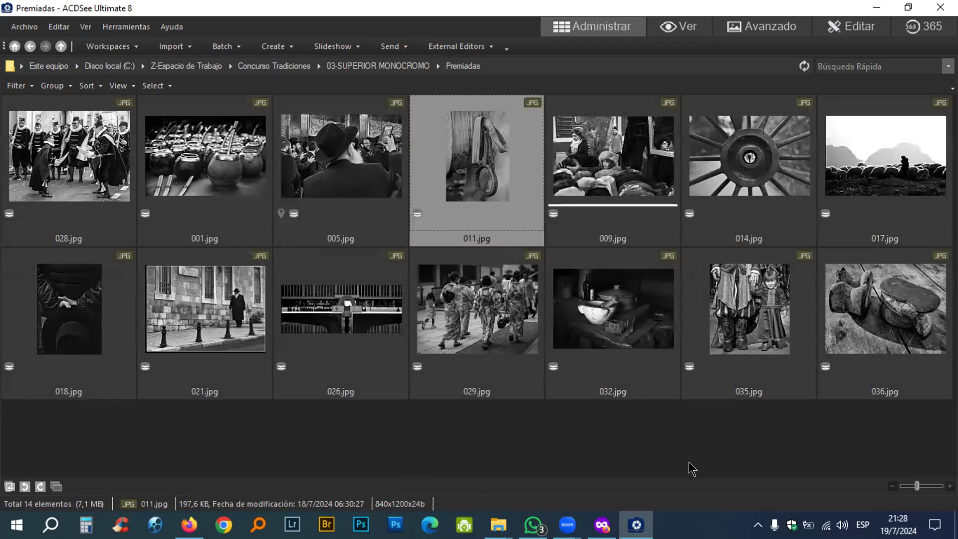
Step: Move 011.jpg to third place and 035.jpg to fourth place among the Premiadas photos, and view 035.jpg full screen
{"action": "left_click_drag", "start_coordinate": [477, 172], "coordinate": [314, 170]}
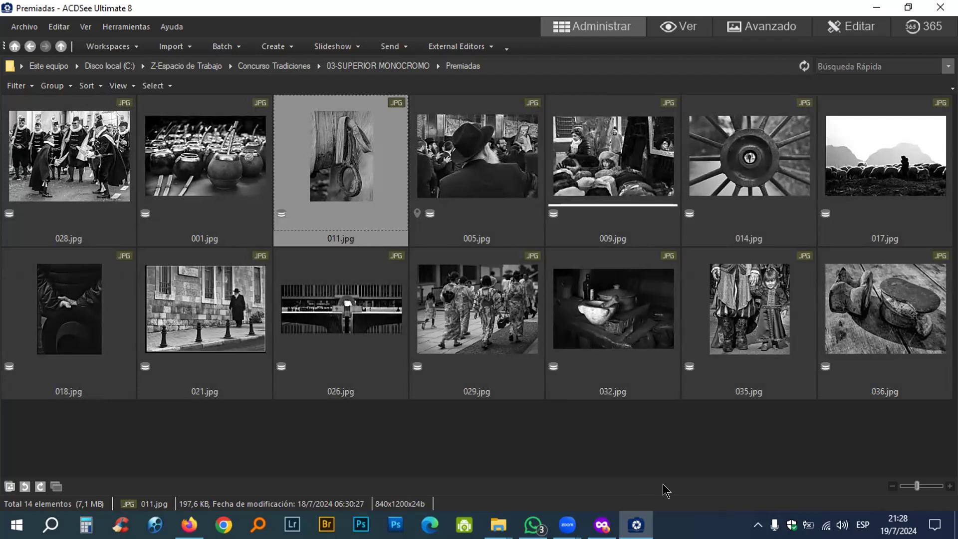
{"action": "left_click", "coordinate": [745, 312]}
{"action": "left_click_drag", "start_coordinate": [745, 312], "coordinate": [419, 217]}
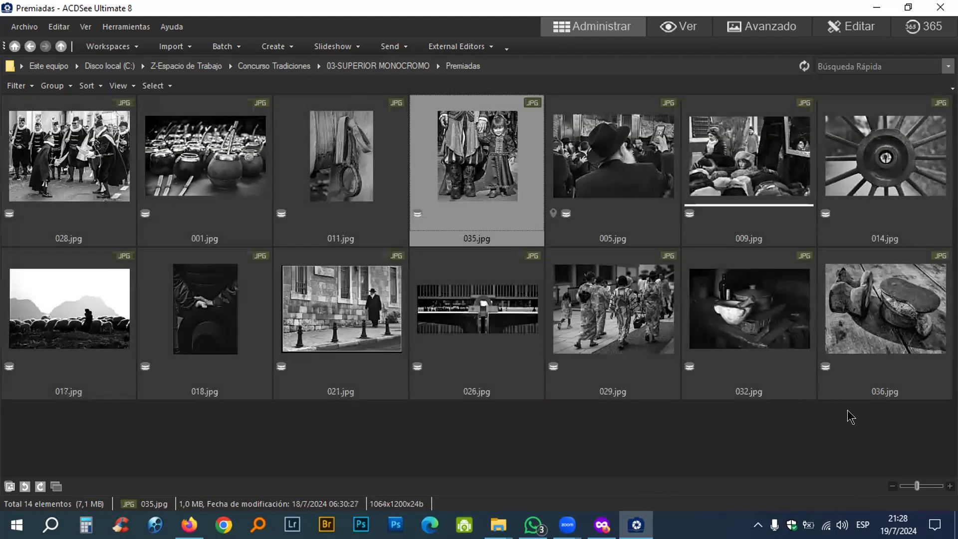
{"action": "double_click", "coordinate": [450, 158]}
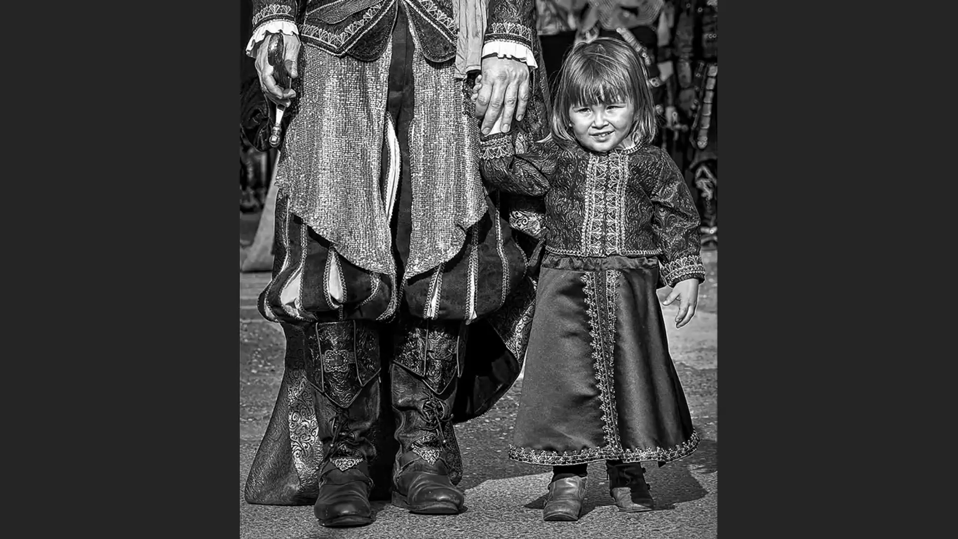
{"action": "key", "text": "Escape"}
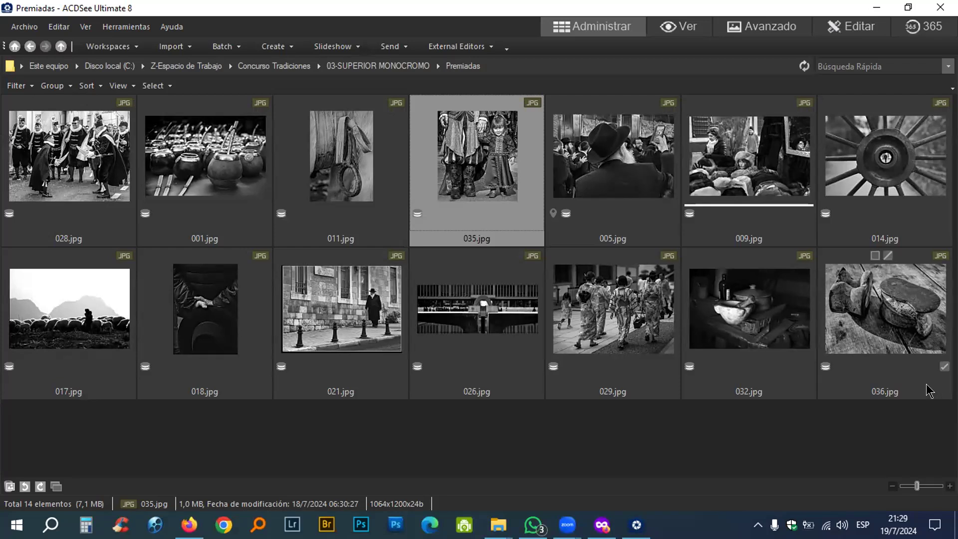
Step: Move 032.jpg to fifth place, right after 035.jpg, and view 014.jpg full screen
{"action": "left_click", "coordinate": [755, 315]}
{"action": "left_click_drag", "start_coordinate": [754, 314], "coordinate": [609, 232]}
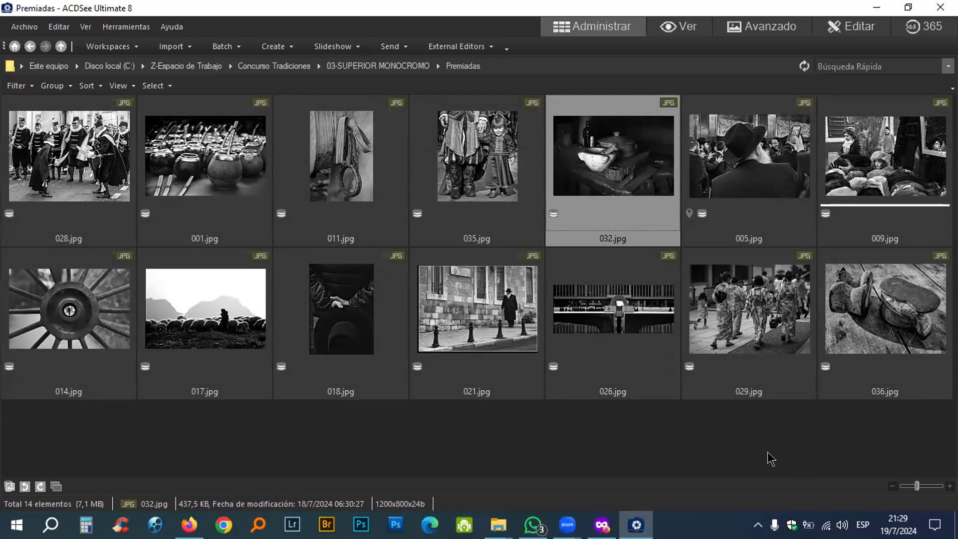
{"action": "left_click", "coordinate": [51, 310]}
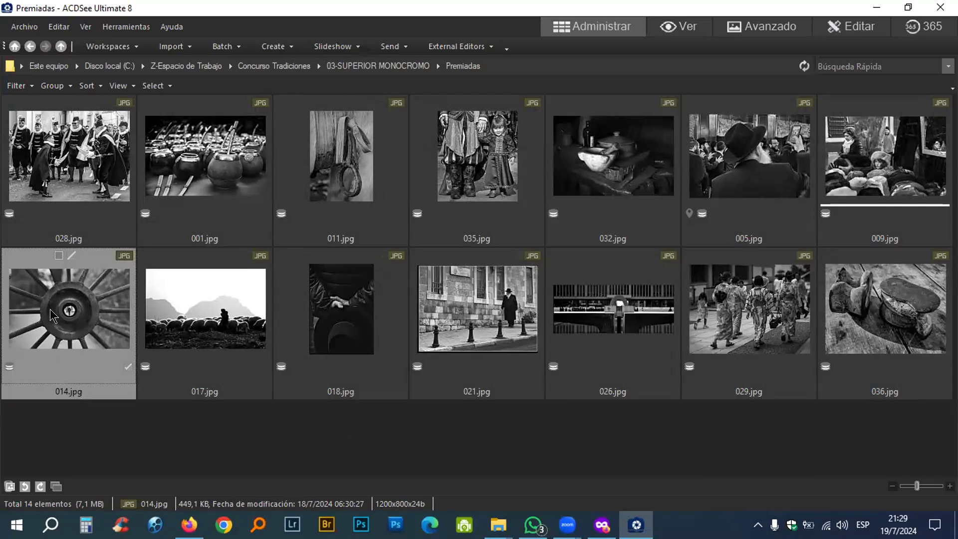
{"action": "double_click", "coordinate": [50, 310]}
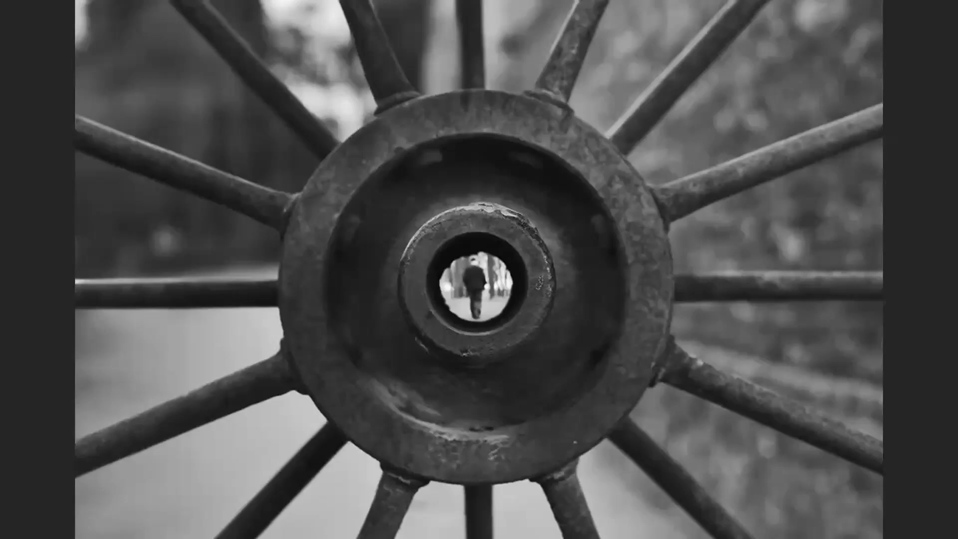
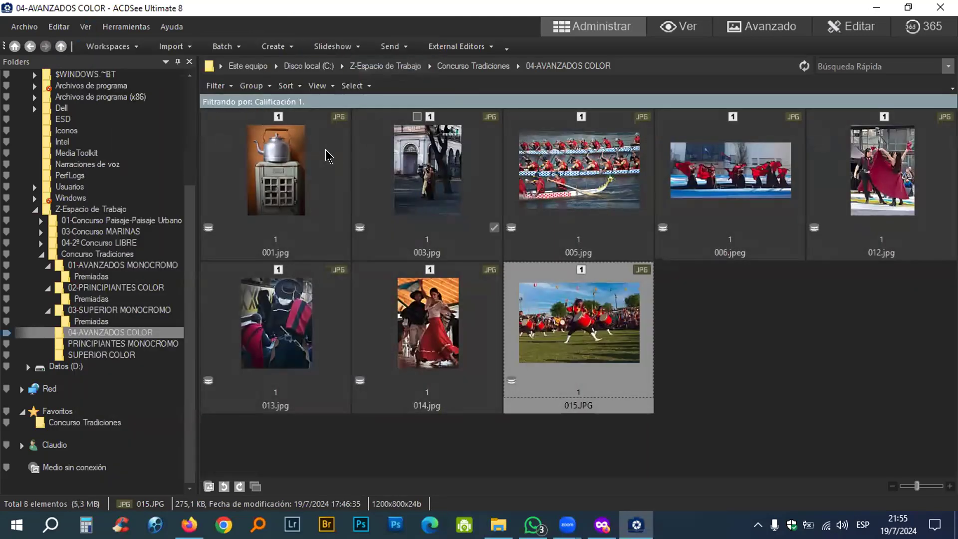
Step: Create a new subfolder inside 04-AVANZADOS COLOR
{"action": "right_click", "coordinate": [125, 333]}
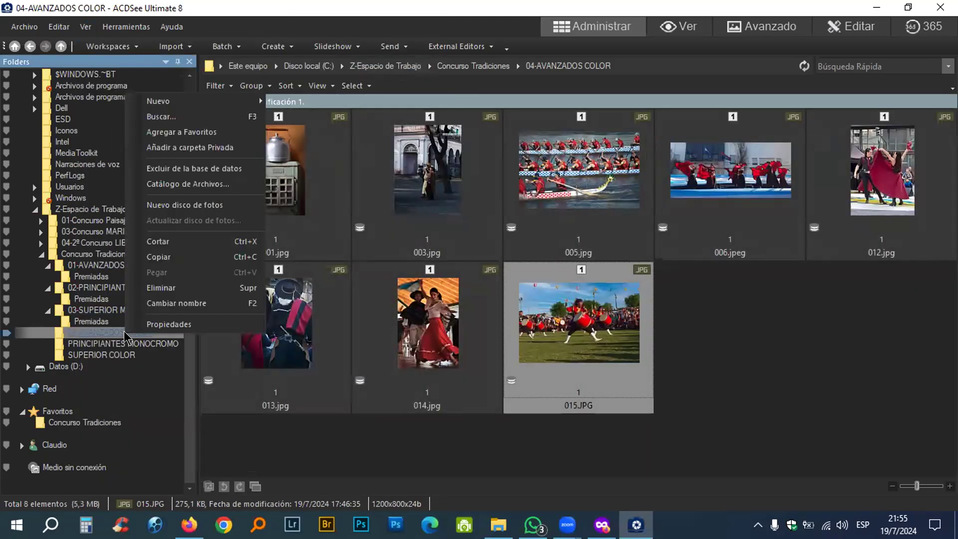
{"action": "mouse_move", "coordinate": [174, 110]}
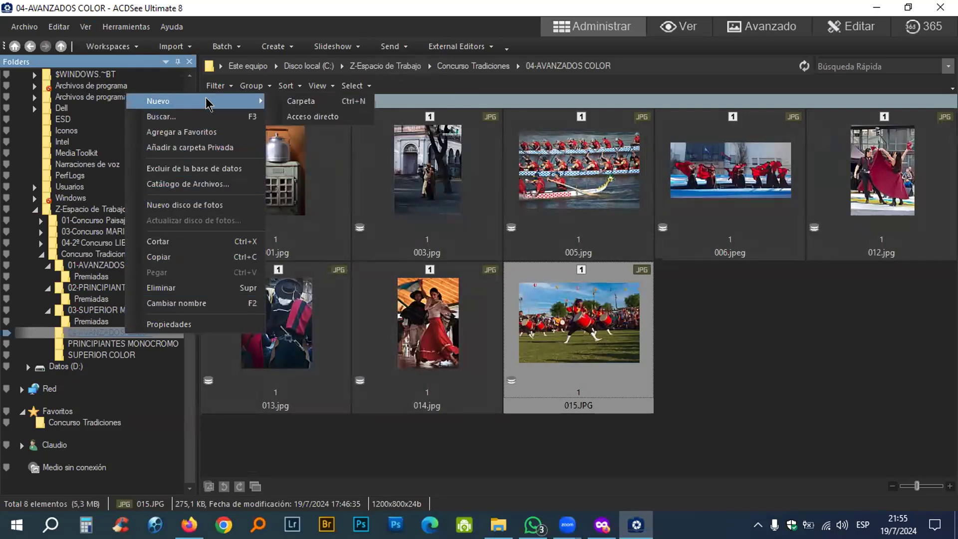
{"action": "left_click", "coordinate": [289, 103]}
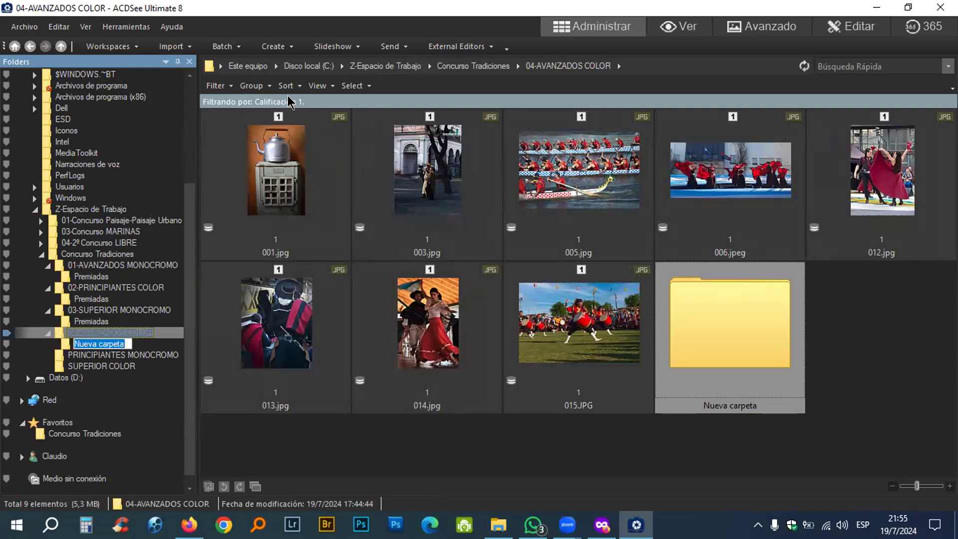
{"action": "type", "text": "PREMIADAS"}
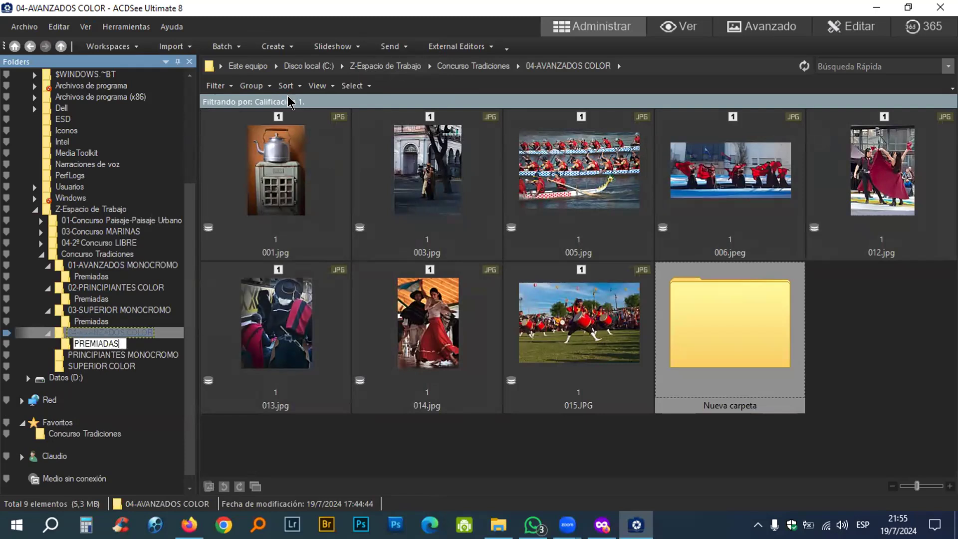
{"action": "key", "text": "BackSpace"}
{"action": "key", "text": "BackSpace"}
{"action": "key", "text": "BackSpace"}
{"action": "key", "text": "BackSpace"}
{"action": "key", "text": "BackSpace"}
{"action": "key", "text": "BackSpace"}
{"action": "key", "text": "BackSpace"}
{"action": "key", "text": "BackSpace"}
{"action": "key", "text": "BackSpace"}
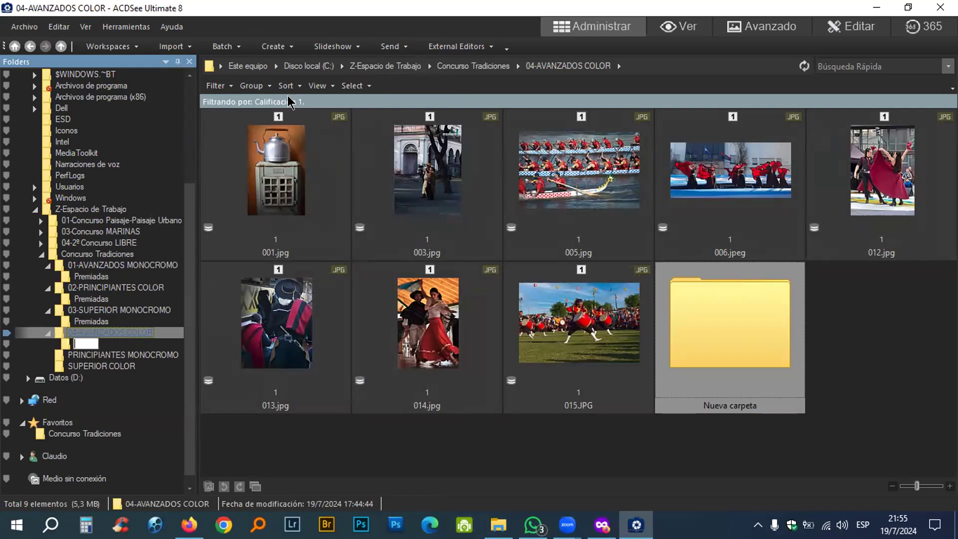
Step: Name the new subfolder of 04-AVANZADOS COLOR Premiadas
{"action": "type", "text": "Premiadas"}
{"action": "key", "text": "Return"}
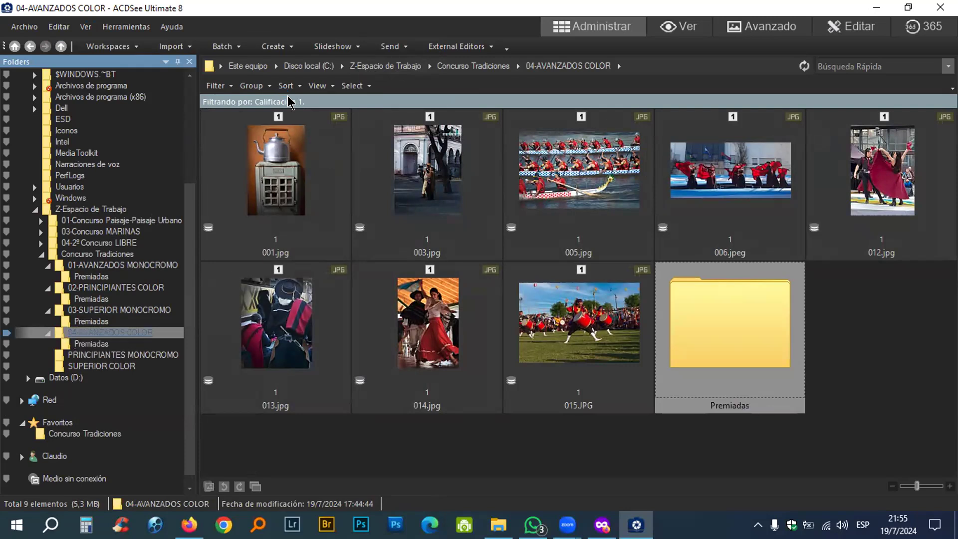
Step: Move all eight filtered photos of 04-AVANZADOS COLOR into the new Premiadas subfolder
{"action": "key", "text": "ctrl+a"}
{"action": "left_click", "coordinate": [722, 288], "text": "ctrl"}
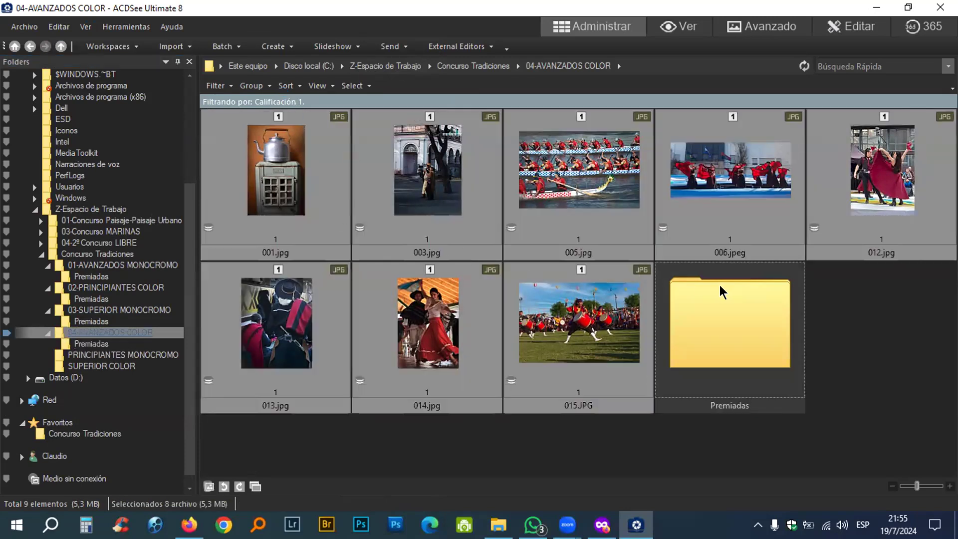
{"action": "left_click_drag", "start_coordinate": [524, 324], "coordinate": [688, 312]}
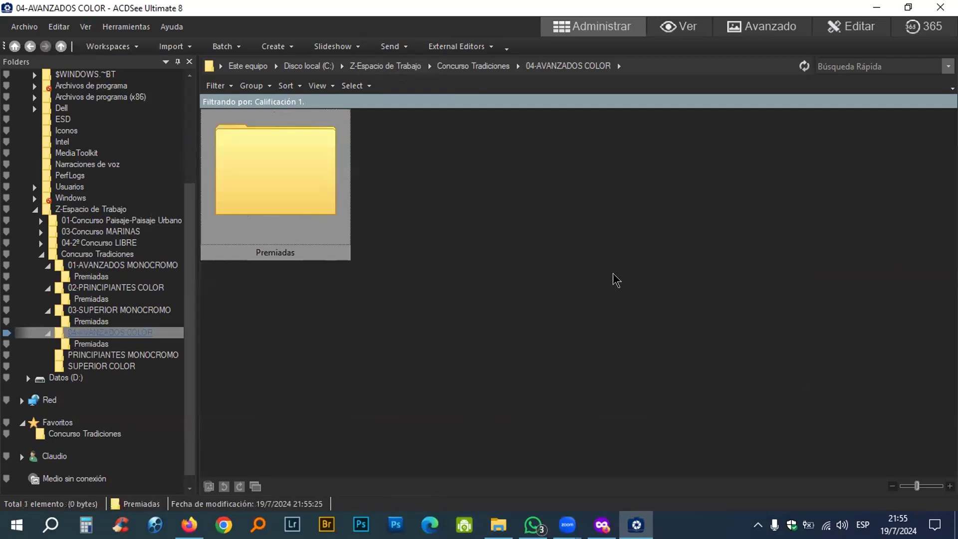
Step: Open the Premiadas subfolder with the folder tree hidden and remove the rating from all its photos
{"action": "left_click", "coordinate": [189, 62]}
{"action": "double_click", "coordinate": [101, 169]}
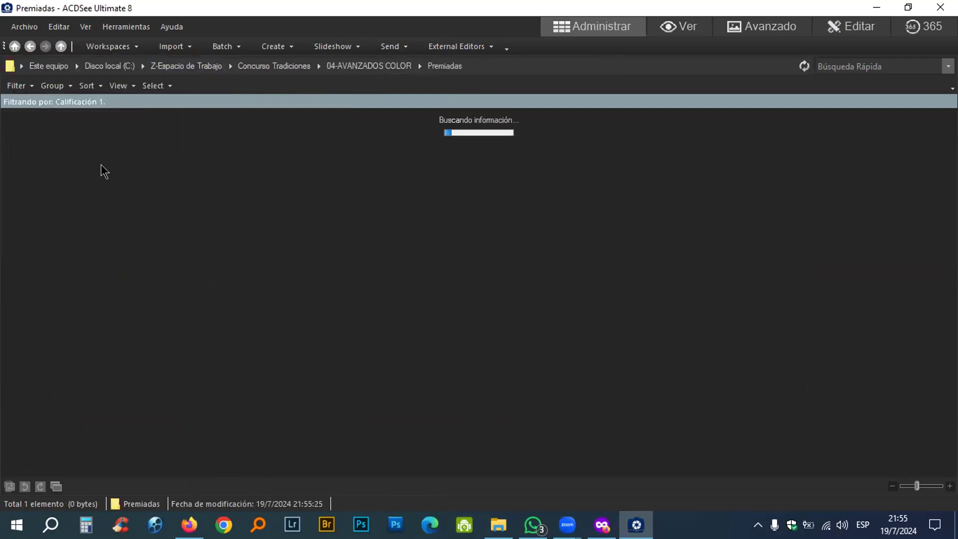
{"action": "key", "text": "ctrl+a"}
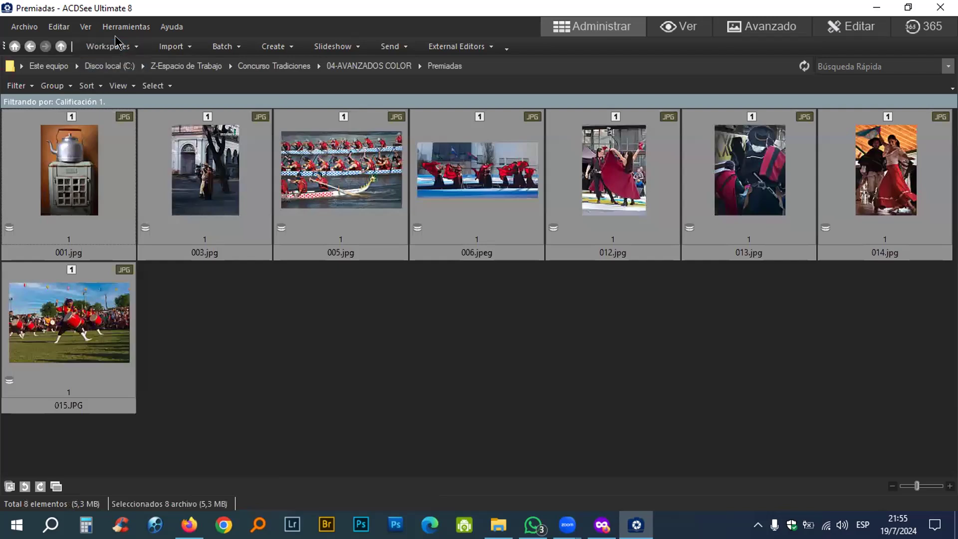
{"action": "key", "text": "ctrl+0"}
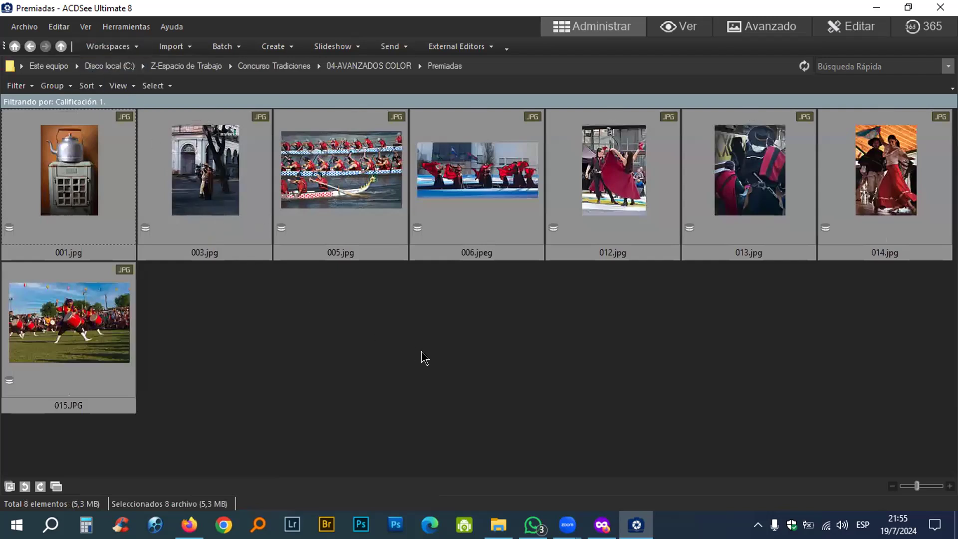
{"action": "left_click", "coordinate": [455, 324]}
Step: Compare 012.jpg and 014.jpg side by side, then return to the thumbnails
{"action": "left_click", "coordinate": [613, 199]}
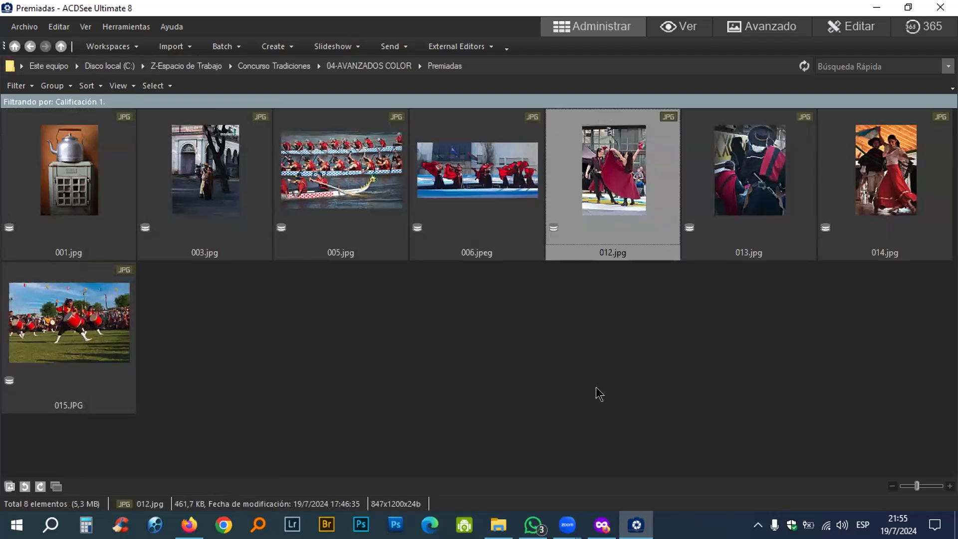
{"action": "left_click", "coordinate": [907, 176], "text": "ctrl"}
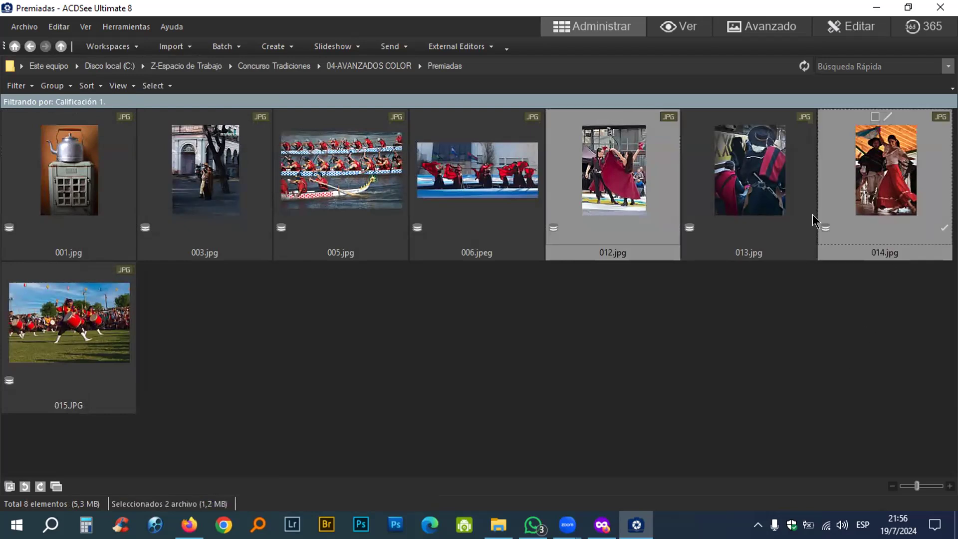
{"action": "key", "text": "alt+o"}
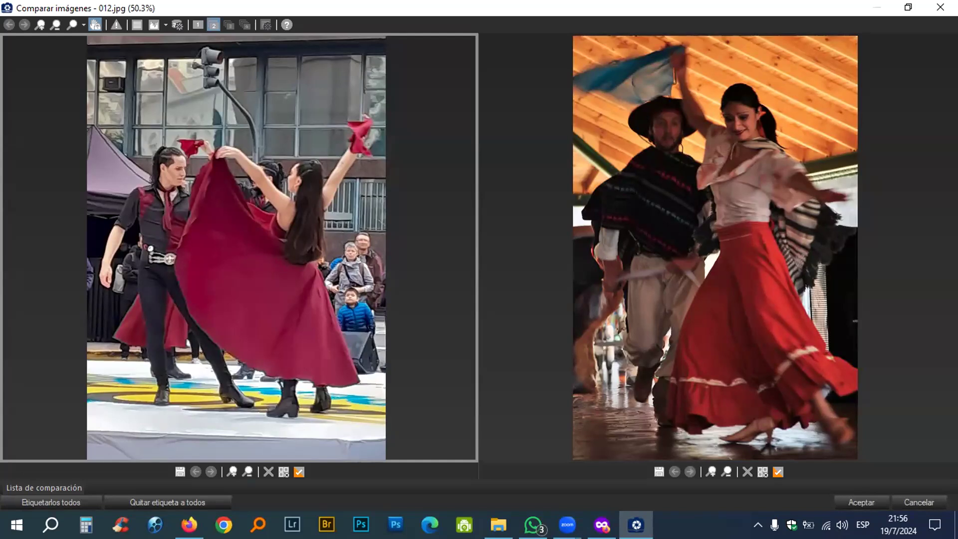
{"action": "key", "text": "Escape"}
Step: Enlarge the thumbnails so six fit in a row, and view 003.jpg full screen
{"action": "mouse_move", "coordinate": [920, 488]}
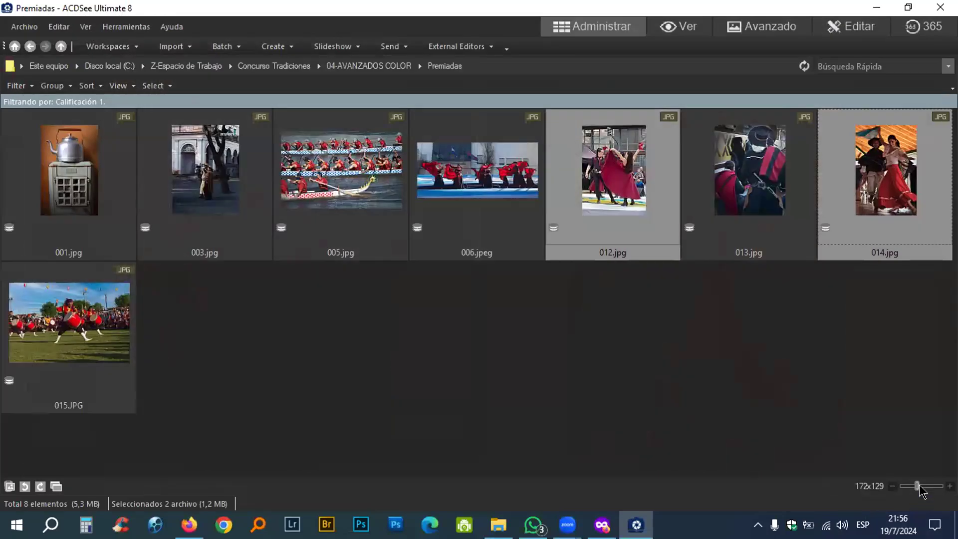
{"action": "left_click_drag", "start_coordinate": [920, 485], "coordinate": [923, 486]}
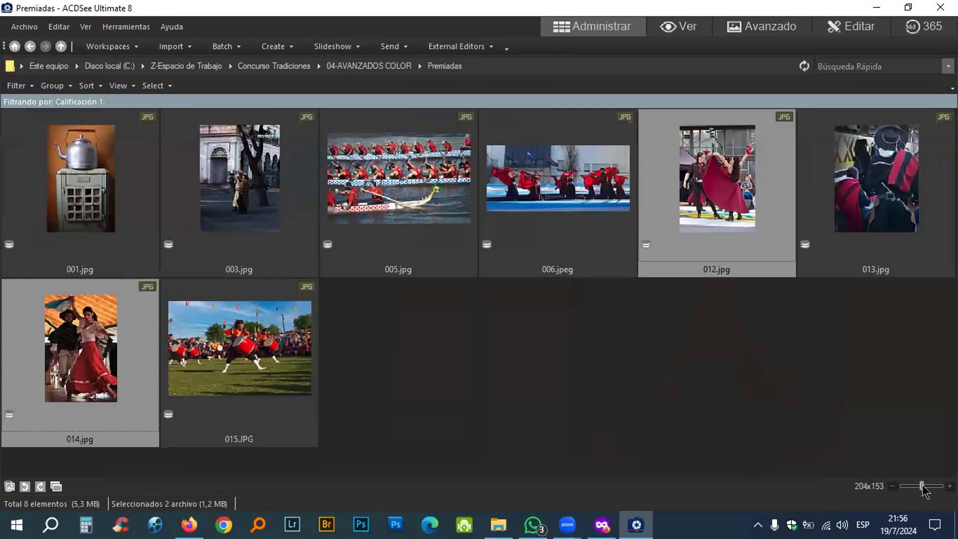
{"action": "left_click", "coordinate": [292, 197]}
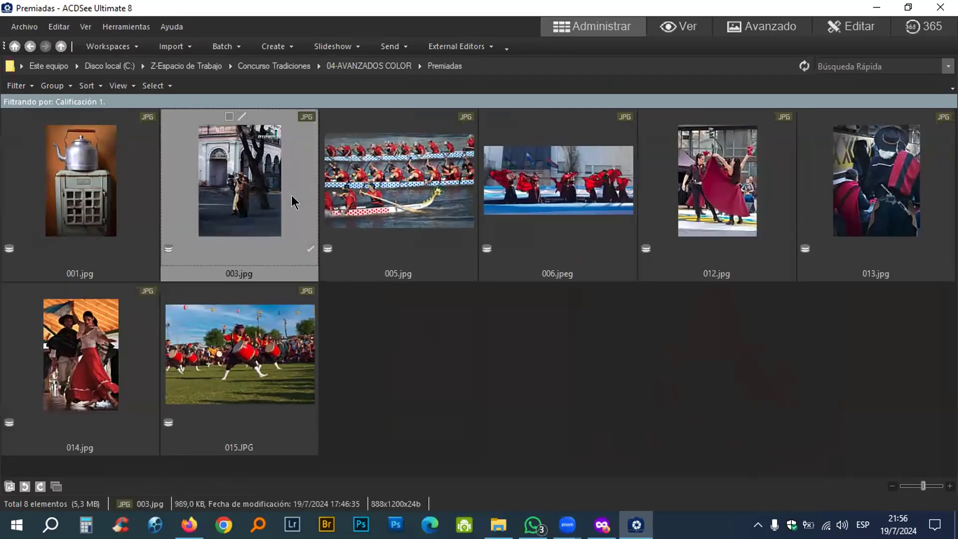
{"action": "double_click", "coordinate": [292, 196]}
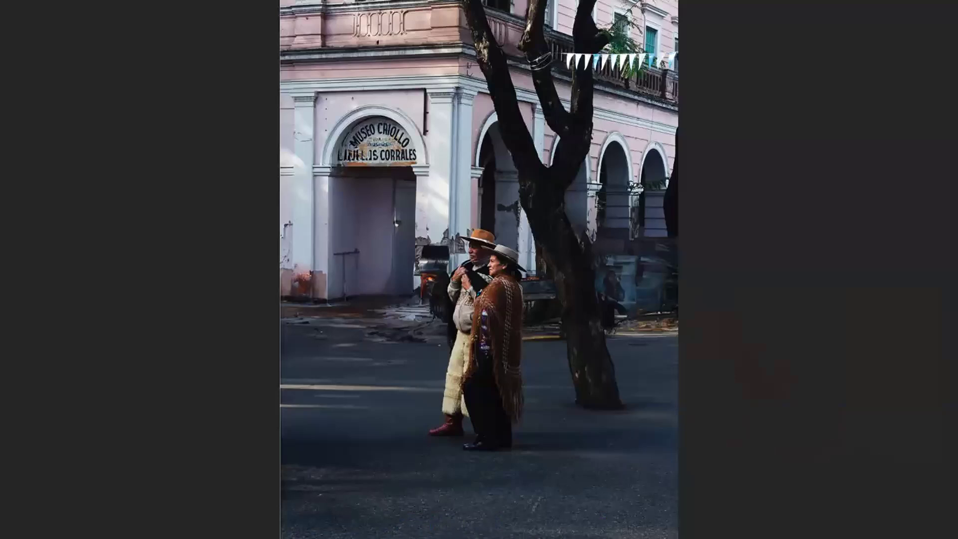
{"action": "key", "text": "Escape"}
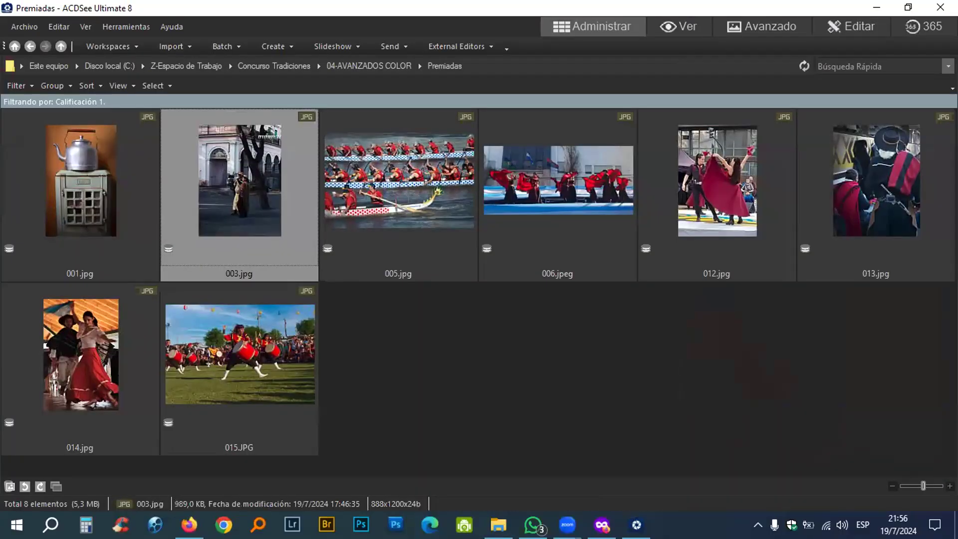
{"action": "left_click", "coordinate": [882, 437]}
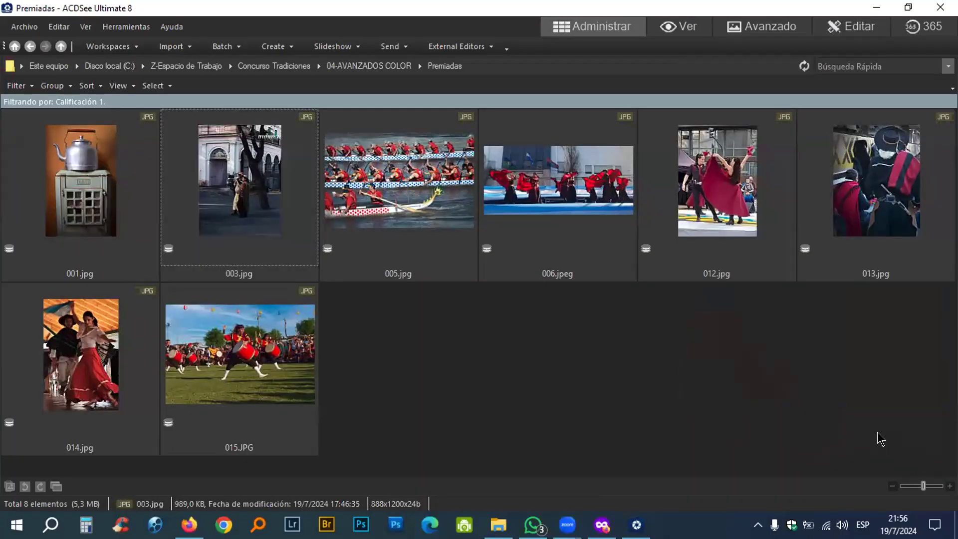
Step: Move 012.jpg out of Premiadas back into the 04-AVANZADOS COLOR folder, showing the folder tree only for the move
{"action": "left_click", "coordinate": [702, 203]}
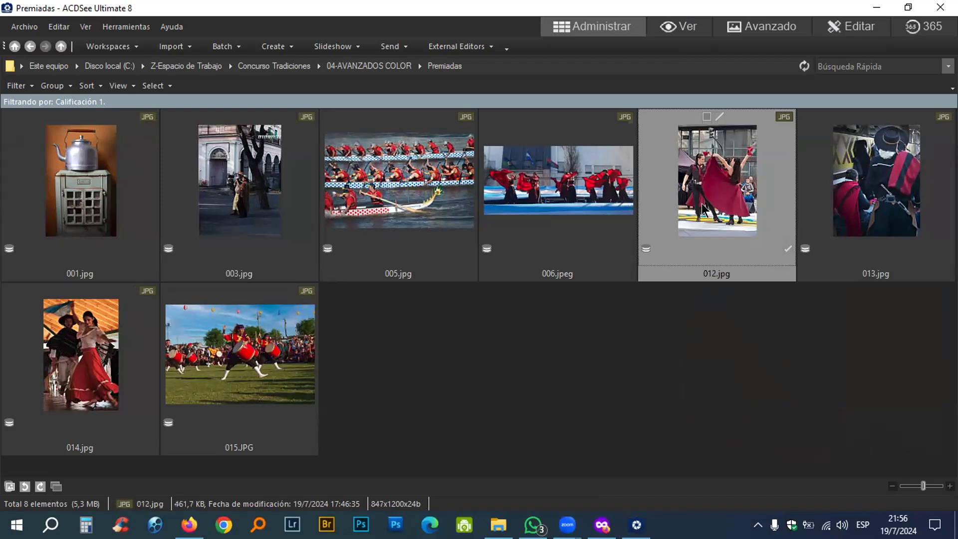
{"action": "left_click", "coordinate": [90, 25]}
{"action": "left_click", "coordinate": [92, 42]}
{"action": "left_click_drag", "start_coordinate": [299, 375], "coordinate": [155, 332]}
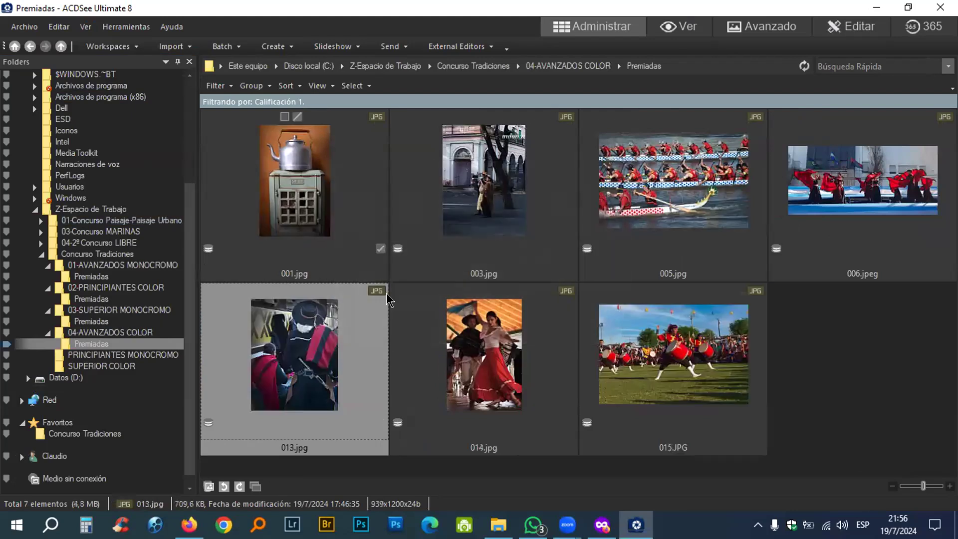
{"action": "left_click", "coordinate": [189, 62]}
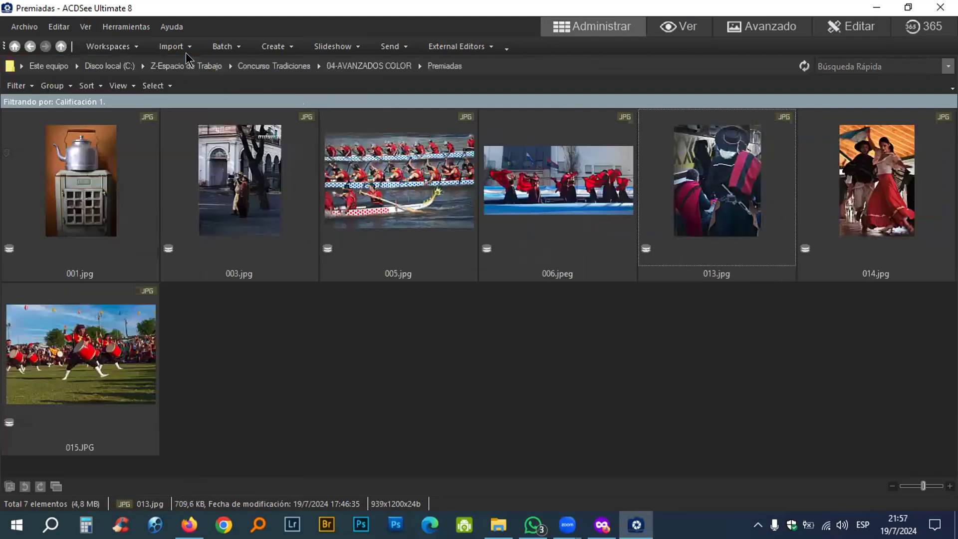
Step: Shrink the thumbnails so all seven photos fit in one row, and view 001.jpg full screen
{"action": "mouse_move", "coordinate": [923, 486]}
{"action": "left_click_drag", "start_coordinate": [922, 487], "coordinate": [917, 486]}
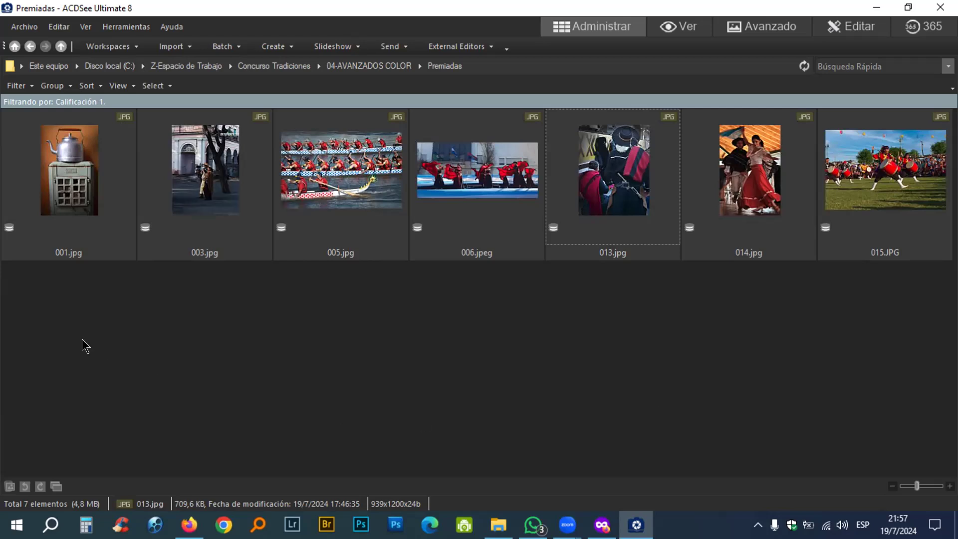
{"action": "left_click", "coordinate": [72, 207]}
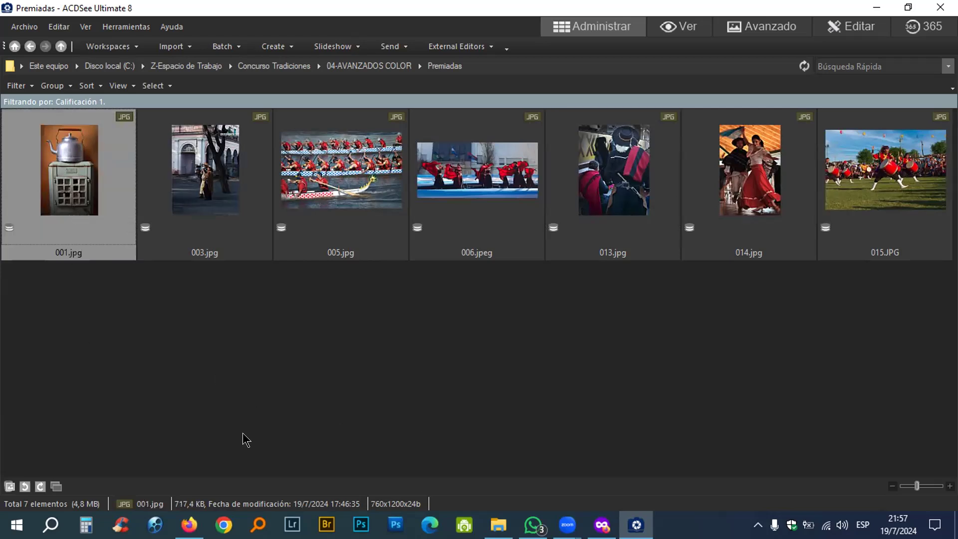
{"action": "double_click", "coordinate": [62, 188]}
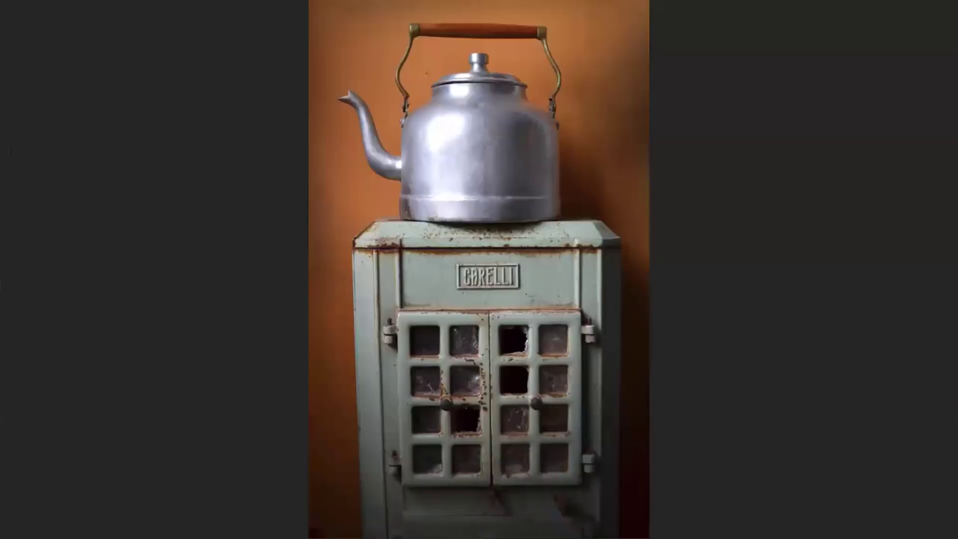
{"action": "double_click", "coordinate": [920, 423]}
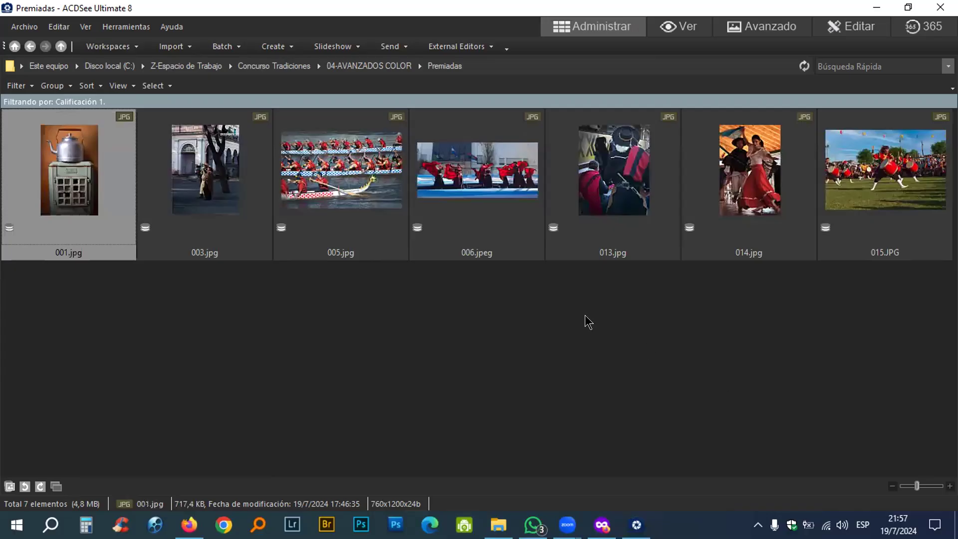
Step: Select 005.jpg and 006.jpeg, and replace the Calificación 1 filter with Todo for the Premiadas folder
{"action": "left_click", "coordinate": [372, 182]}
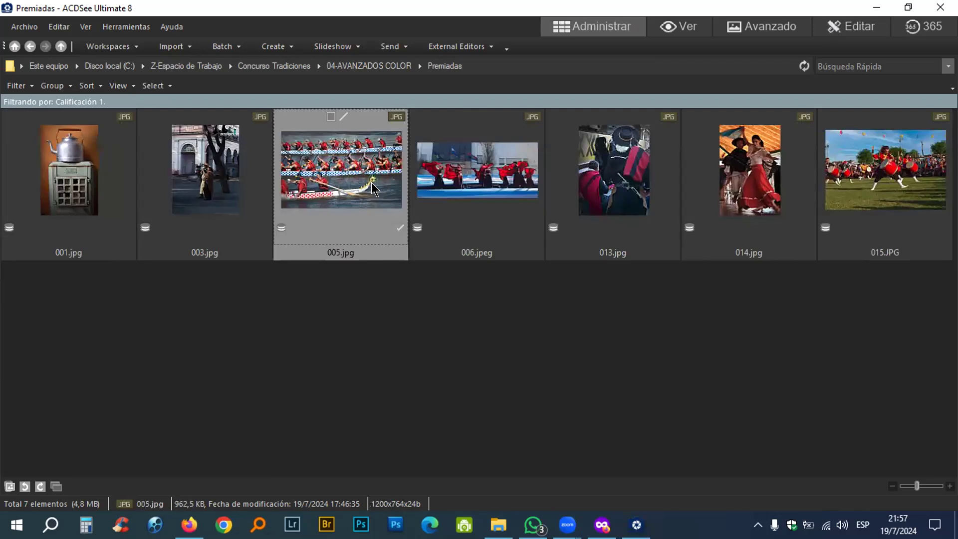
{"action": "left_click", "coordinate": [433, 181], "text": "ctrl"}
{"action": "left_click_drag", "start_coordinate": [433, 180], "coordinate": [147, 180]}
{"action": "left_click", "coordinate": [80, 27]}
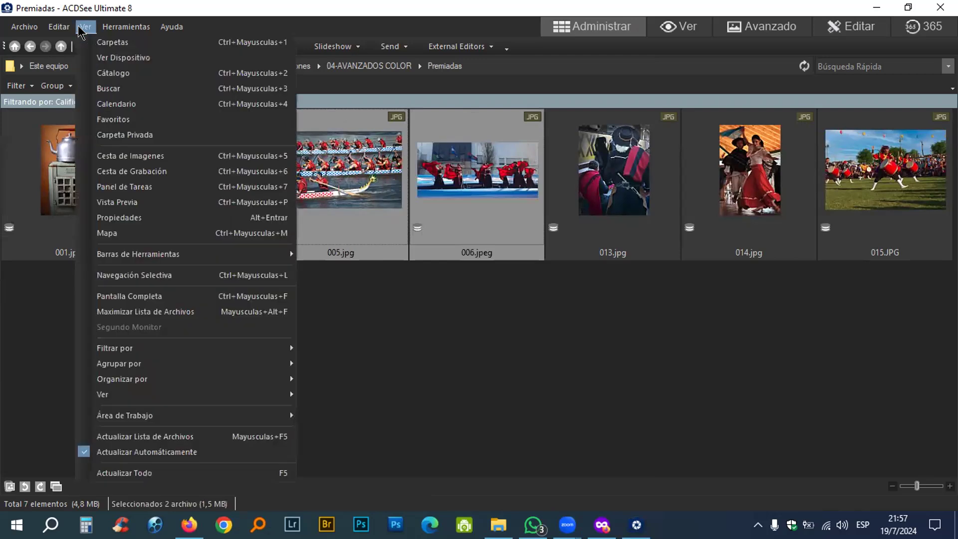
{"action": "mouse_move", "coordinate": [100, 348]}
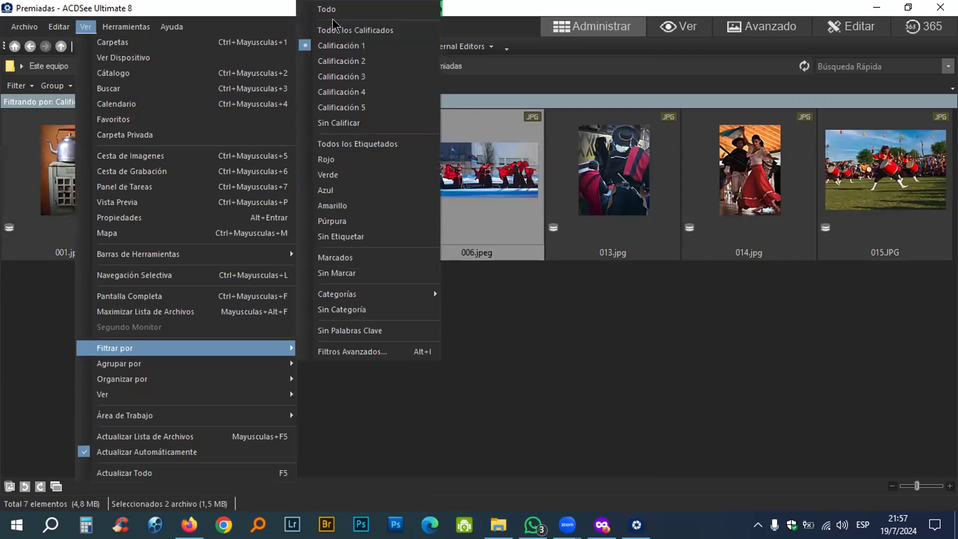
{"action": "left_click", "coordinate": [619, 369]}
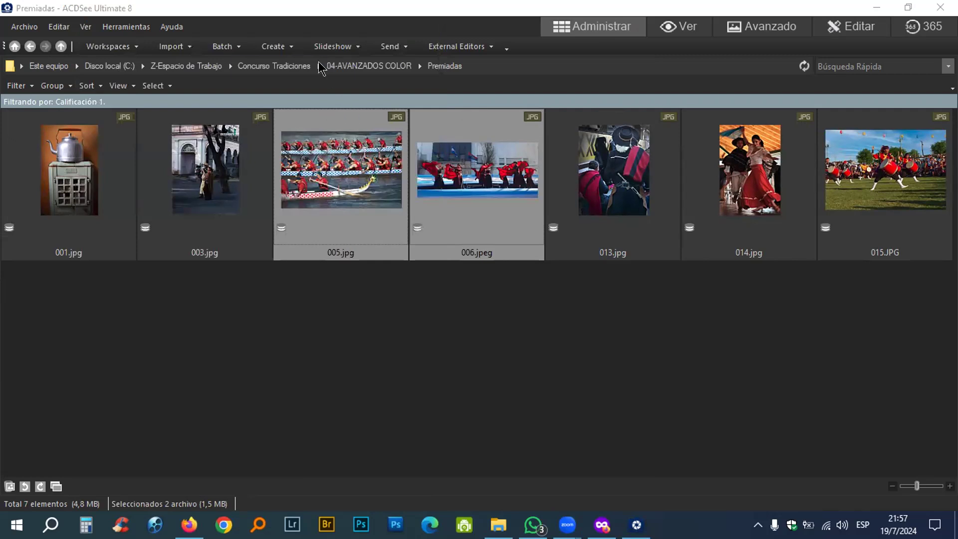
{"action": "left_click", "coordinate": [86, 27]}
{"action": "mouse_move", "coordinate": [144, 347]}
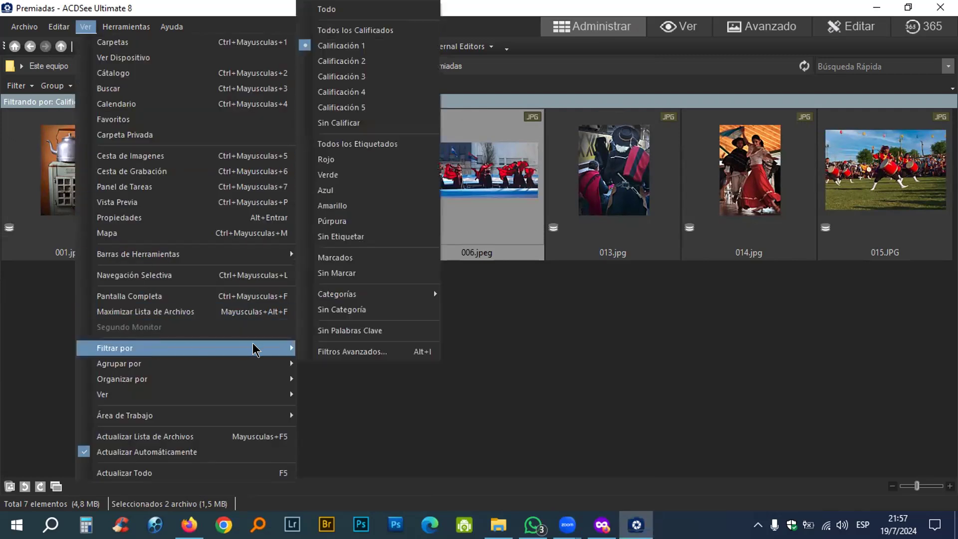
{"action": "left_click", "coordinate": [316, 9]}
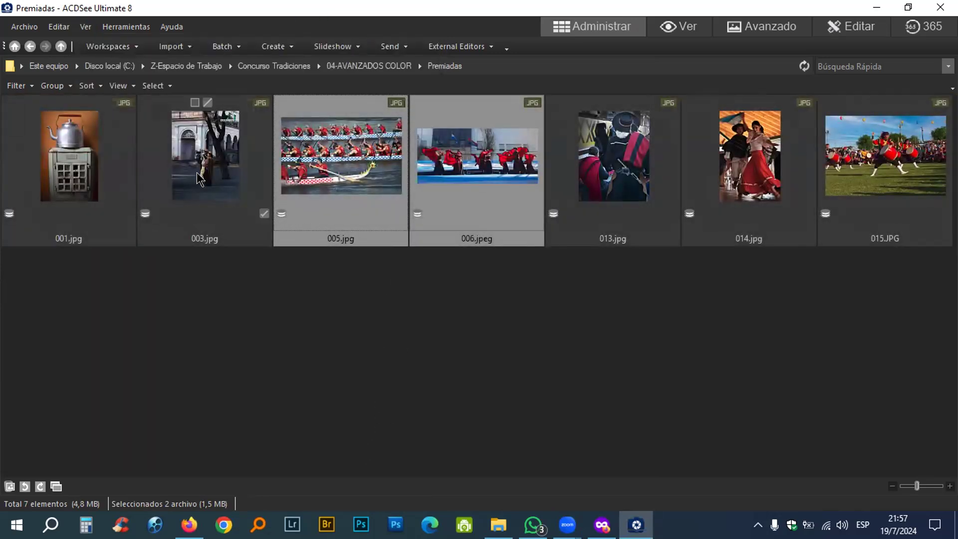
Step: Reduce the selection to only 005.jpg and 006.jpeg and compare the two photos side by side
{"action": "left_click", "coordinate": [89, 141], "text": "ctrl"}
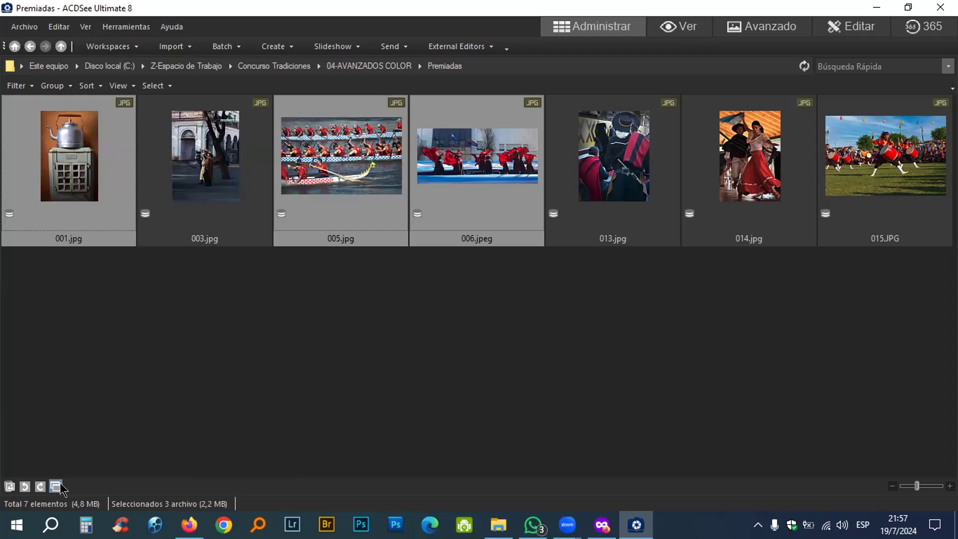
{"action": "left_click", "coordinate": [219, 402]}
{"action": "left_click", "coordinate": [353, 187]}
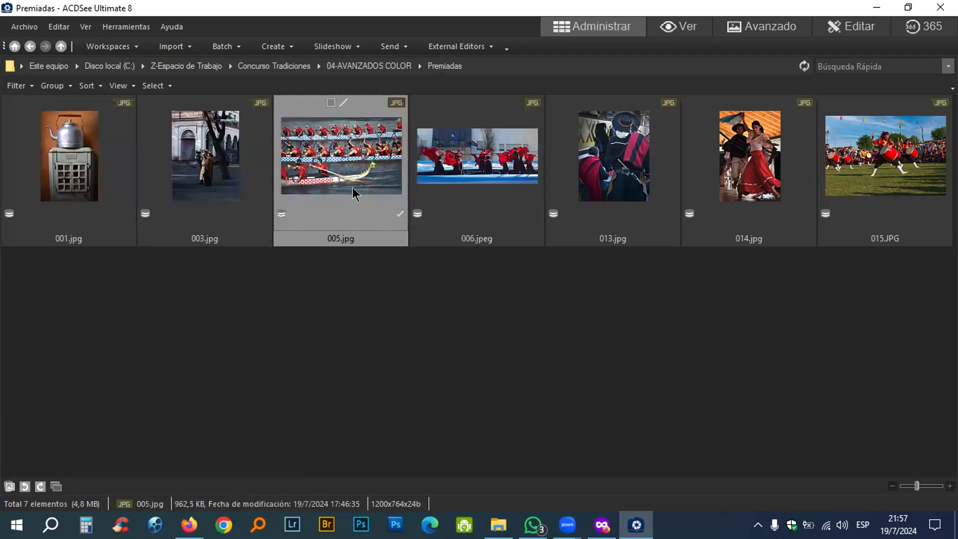
{"action": "left_click", "coordinate": [477, 175], "text": "ctrl"}
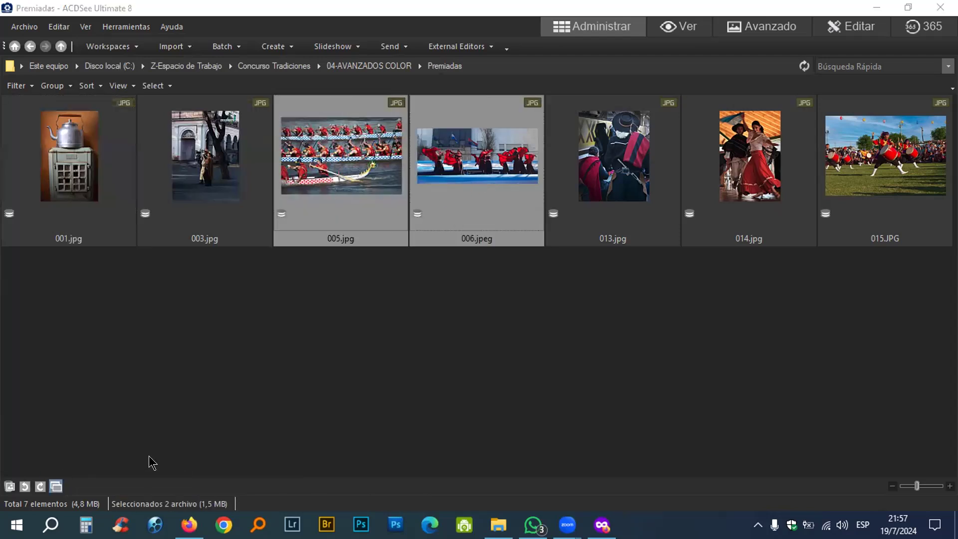
{"action": "key", "text": "alt+c"}
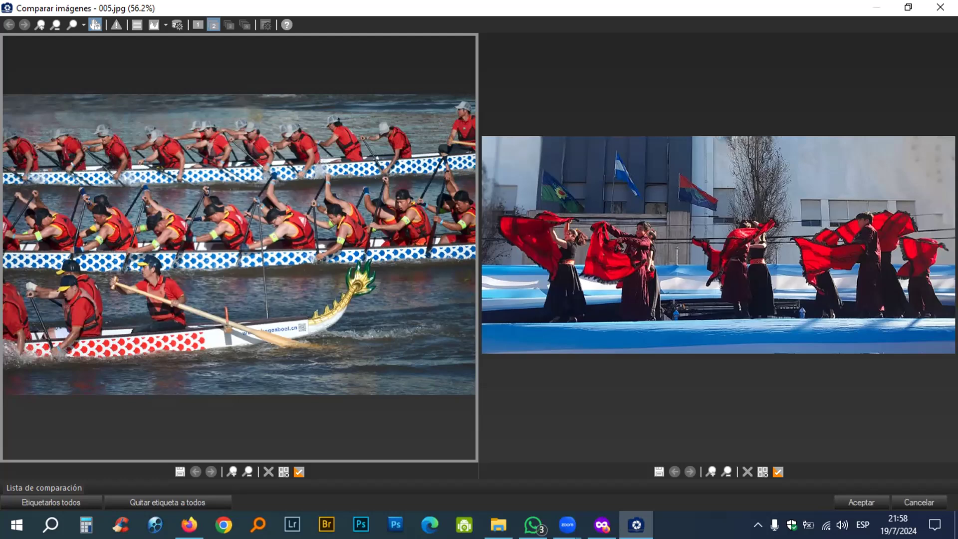
Step: Move 005.jpg and 006.jpeg ahead of 003.jpg, compare them side by side, and place 006.jpeg before 005.jpg
{"action": "key", "text": "Escape"}
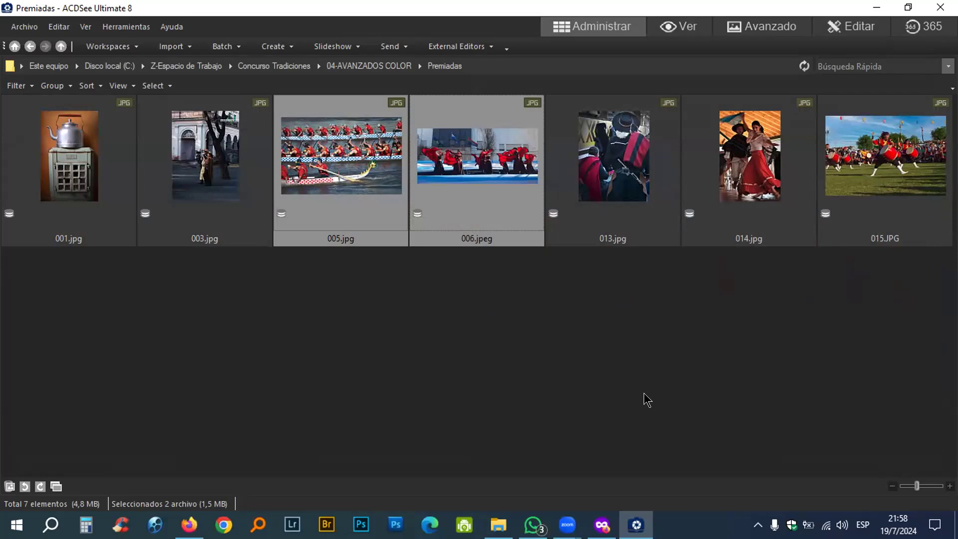
{"action": "left_click_drag", "start_coordinate": [331, 167], "coordinate": [182, 159]}
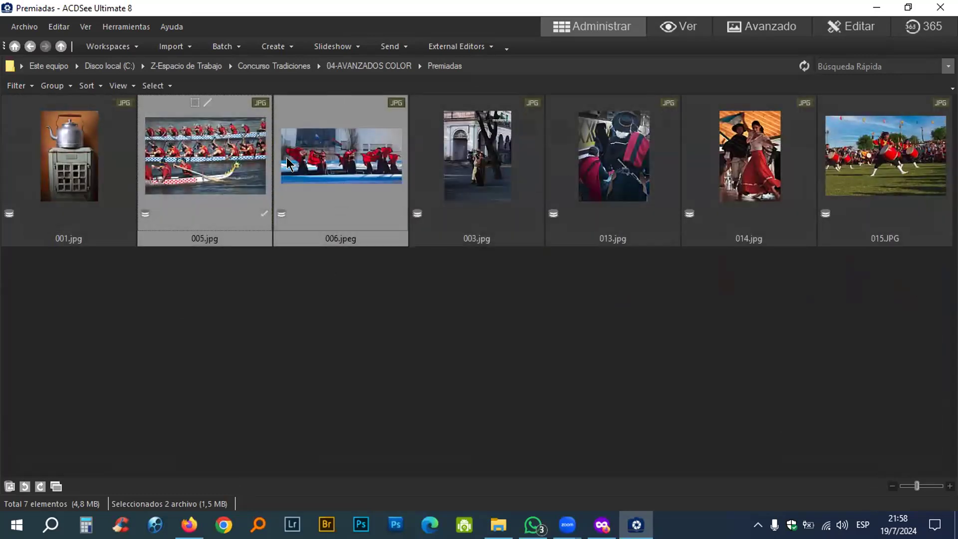
{"action": "left_click", "coordinate": [57, 485]}
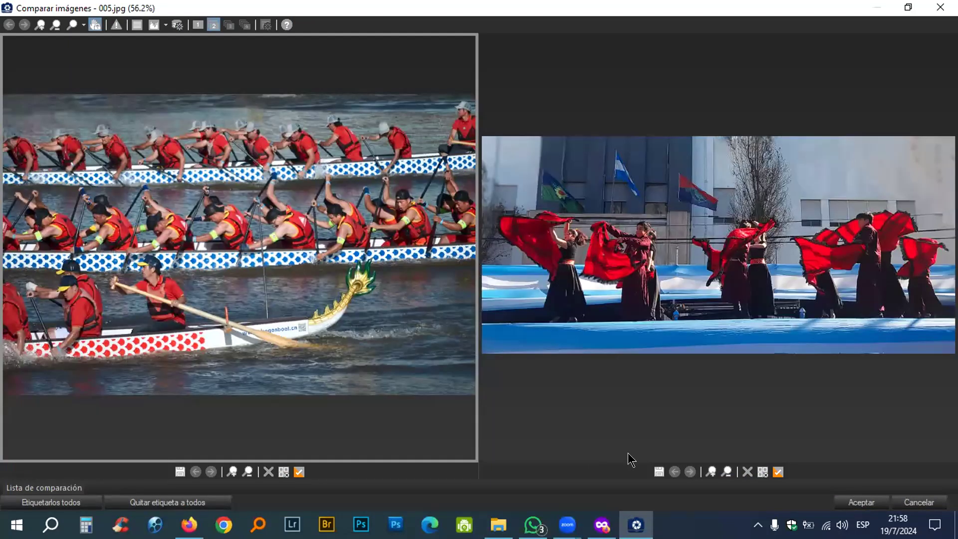
{"action": "key", "text": "Escape"}
{"action": "left_click", "coordinate": [466, 415]}
{"action": "left_click_drag", "start_coordinate": [330, 138], "coordinate": [151, 142]}
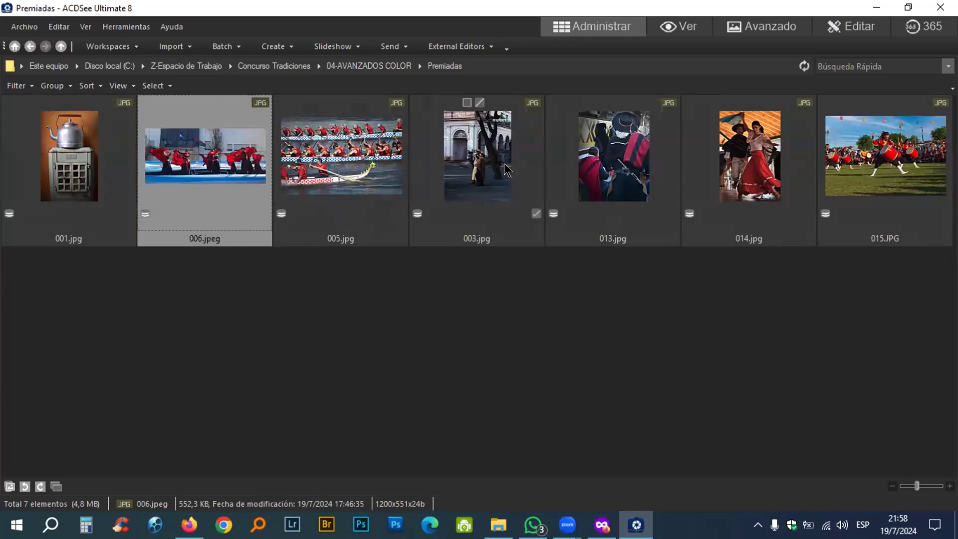
Step: View 015.JPG enlarged and move it directly after 006.jpeg in the photo order
{"action": "double_click", "coordinate": [835, 170]}
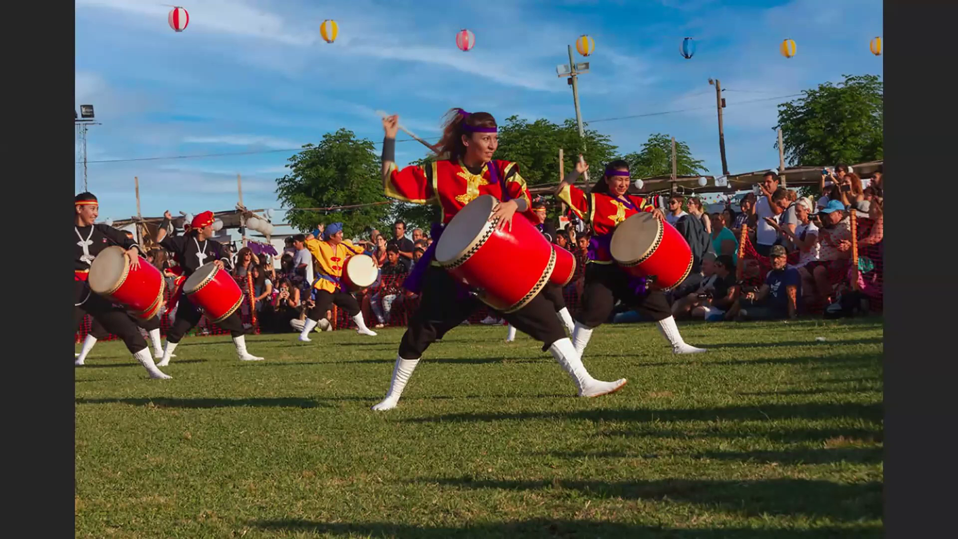
{"action": "key", "text": "Escape"}
{"action": "left_click_drag", "start_coordinate": [891, 163], "coordinate": [253, 158]}
Step: Compare 006.jpeg and 015.JPG side by side, and select only 015.JPG back in the folder
{"action": "left_click", "coordinate": [238, 242], "text": "ctrl"}
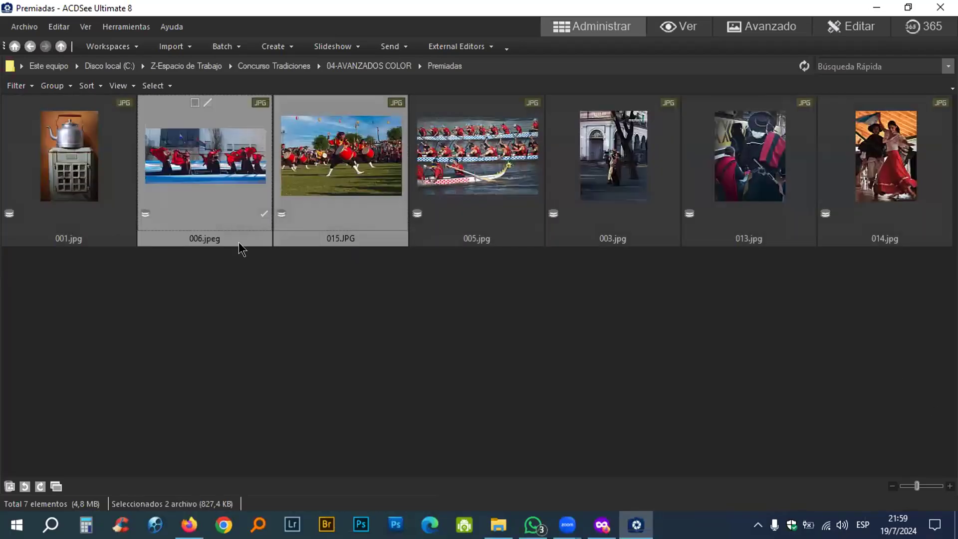
{"action": "left_click", "coordinate": [57, 487]}
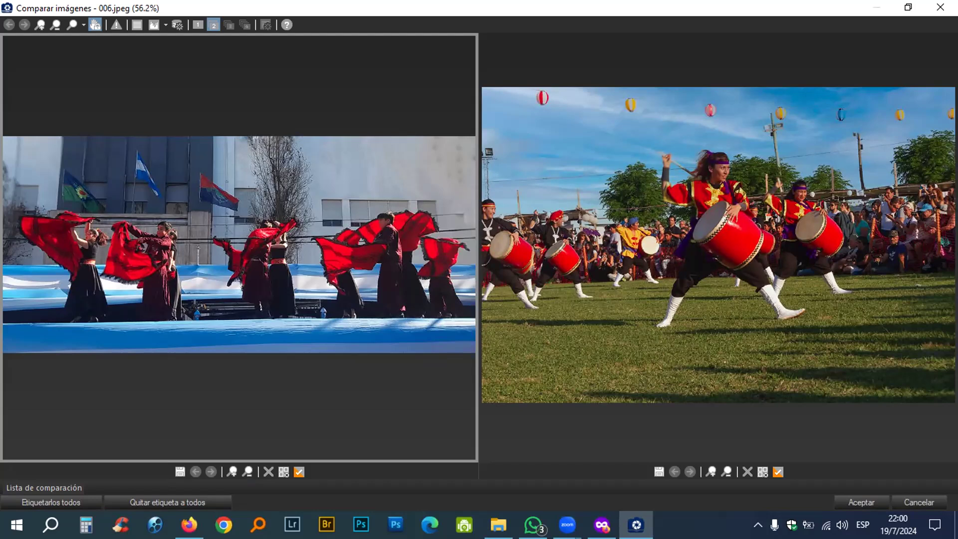
{"action": "key", "text": "Escape"}
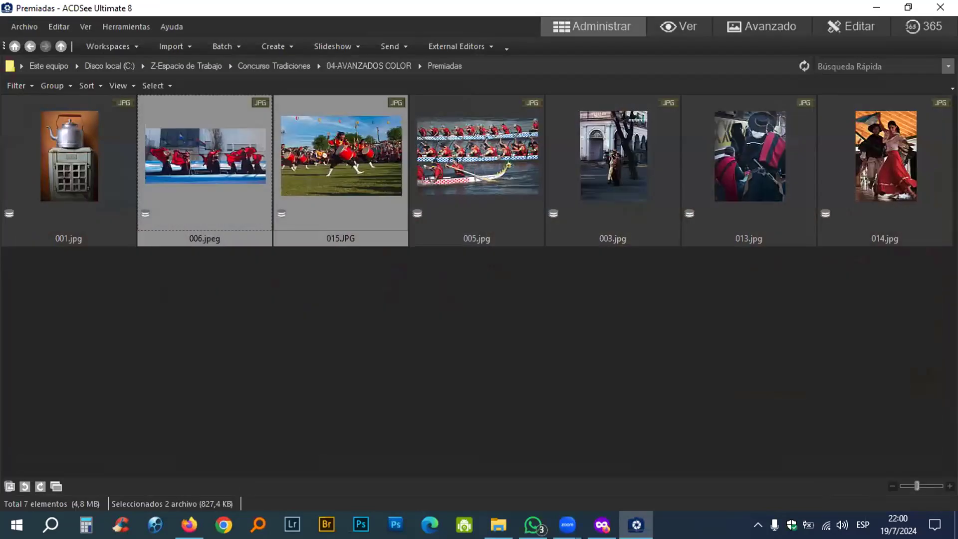
{"action": "left_click", "coordinate": [408, 371]}
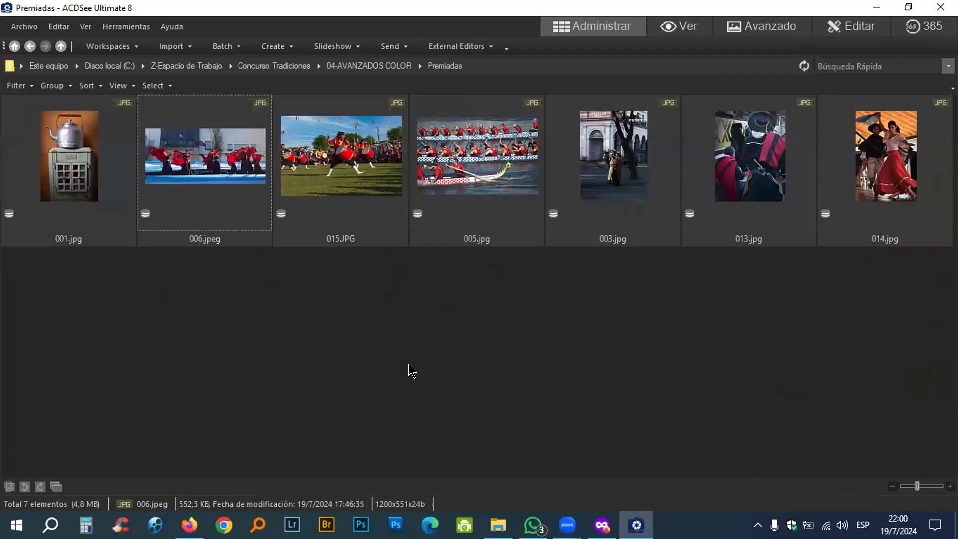
{"action": "left_click", "coordinate": [332, 105]}
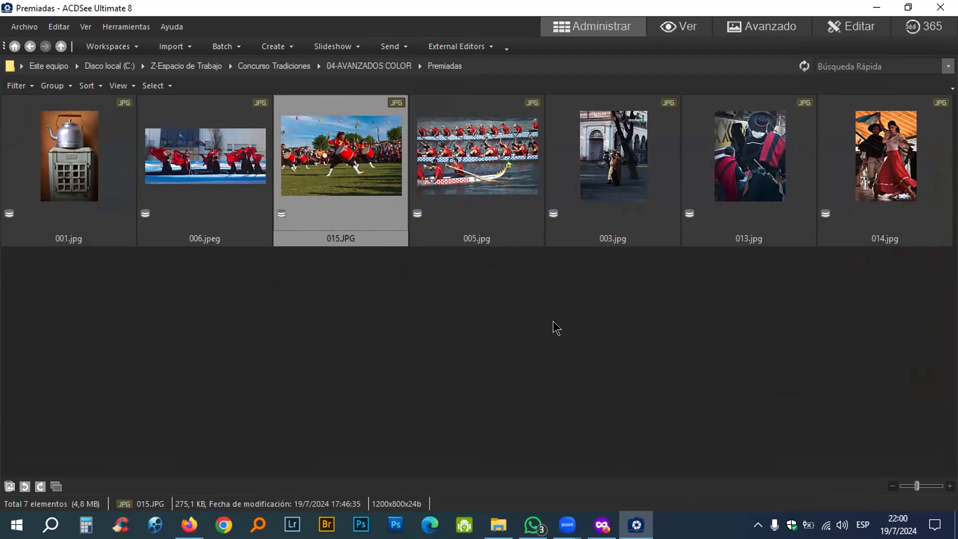
Step: Compare 003.jpg and 013.jpg side by side, and clear the selection after returning to the folder
{"action": "mouse_move", "coordinate": [733, 196]}
{"action": "left_click", "coordinate": [746, 177]}
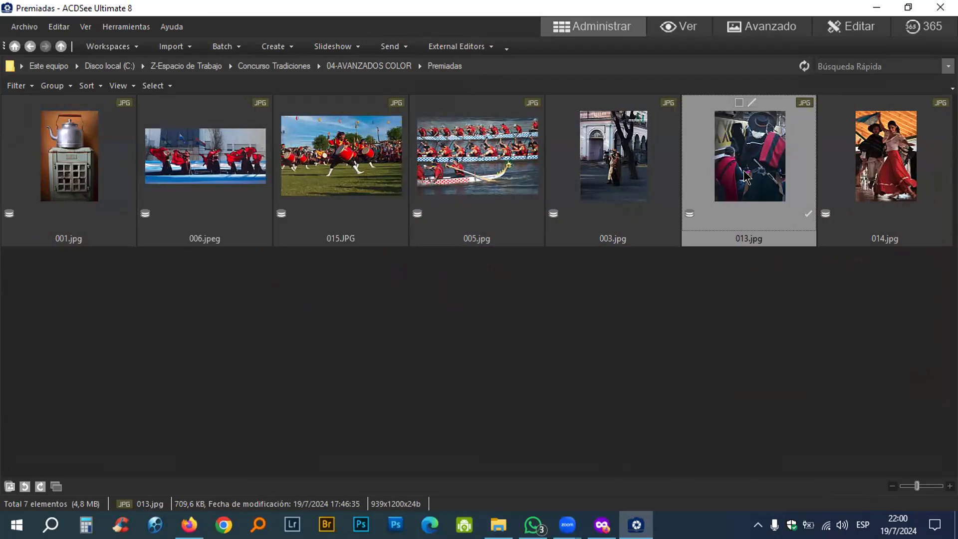
{"action": "left_click", "coordinate": [618, 175], "text": "ctrl"}
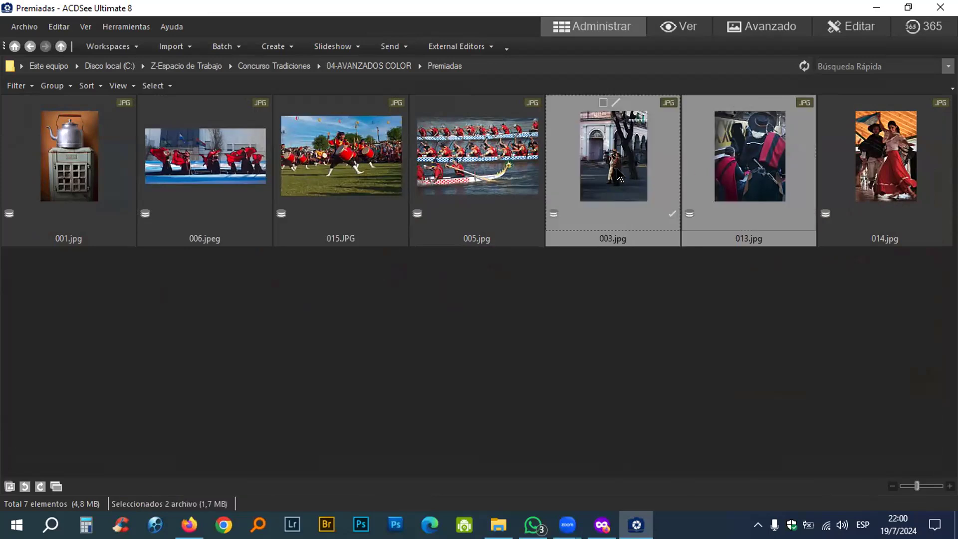
{"action": "left_click", "coordinate": [55, 486]}
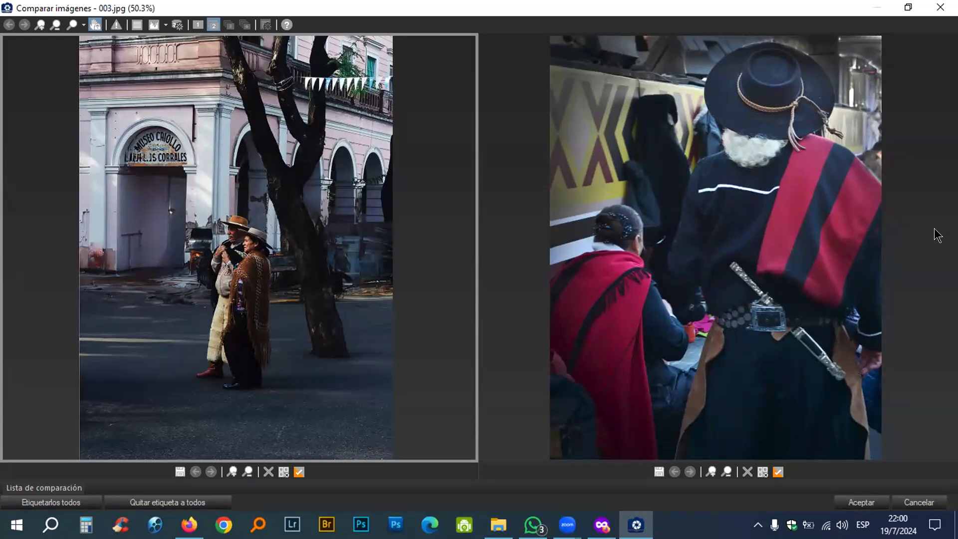
{"action": "key", "text": "Escape"}
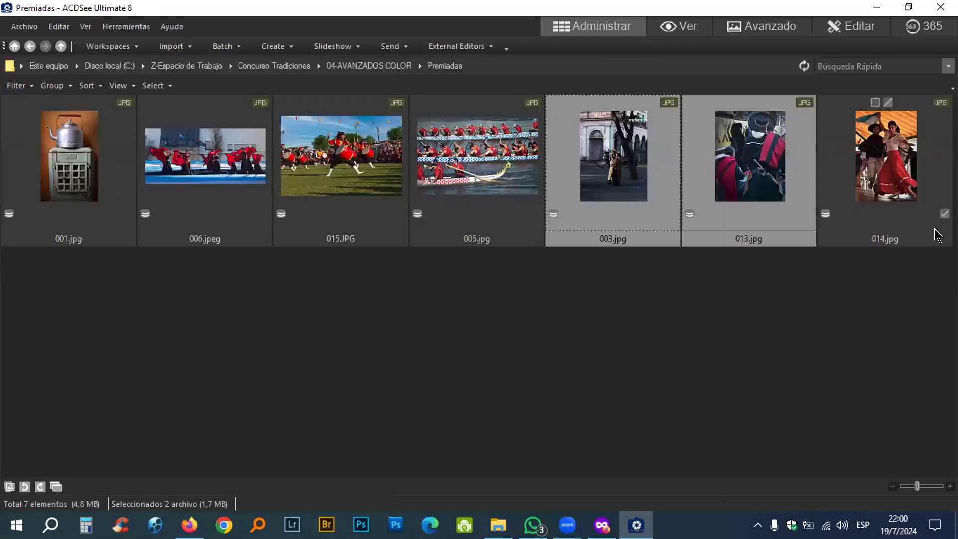
{"action": "left_click", "coordinate": [859, 334]}
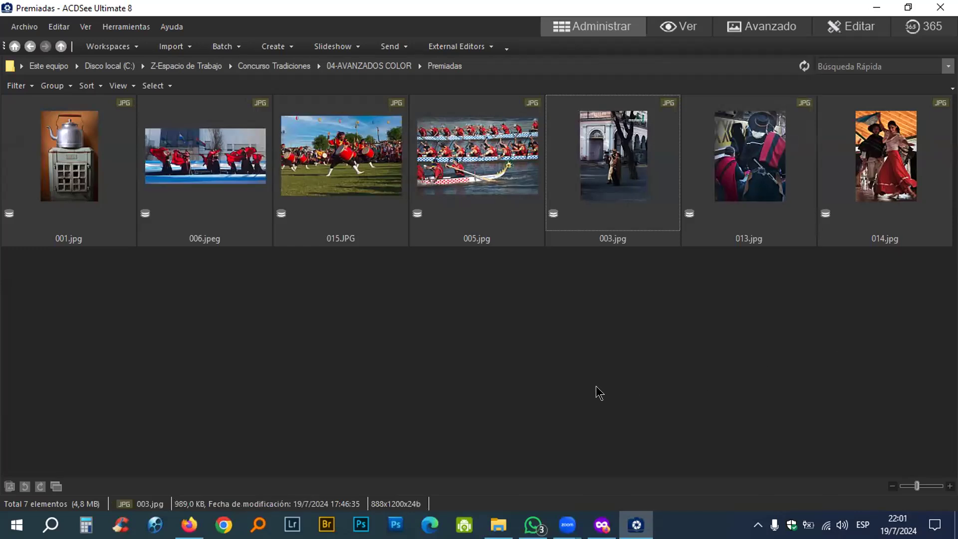
Step: Rename the kettle photo 001.jpg as 01-1P-001.jpg
{"action": "left_click", "coordinate": [35, 158]}
{"action": "key", "text": "F2"}
{"action": "key", "text": "Home"}
{"action": "type", "text": "01-1P"}
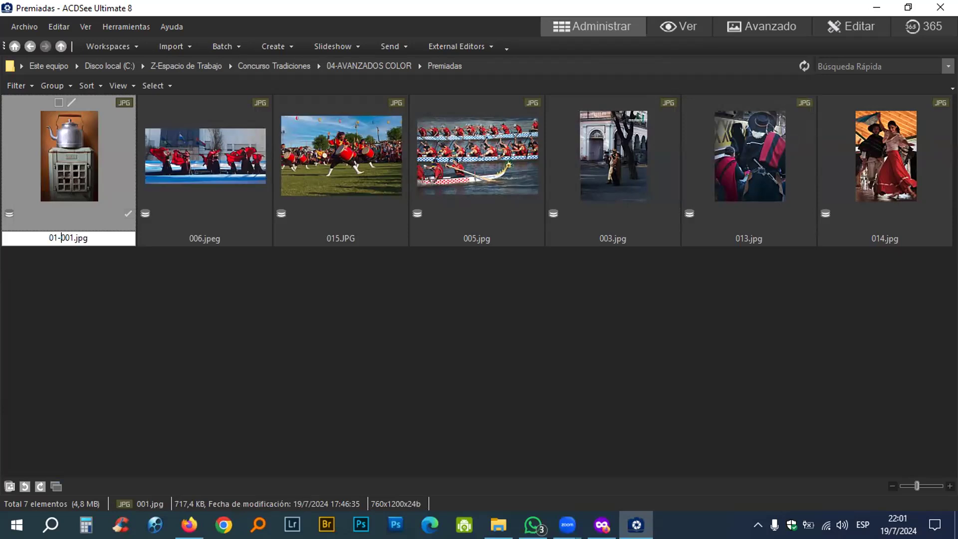
{"action": "type", "text": "-"}
{"action": "key", "text": "Return"}
Step: Rename 006.jpeg as 02-2P-006.jpeg
{"action": "key", "text": "Right"}
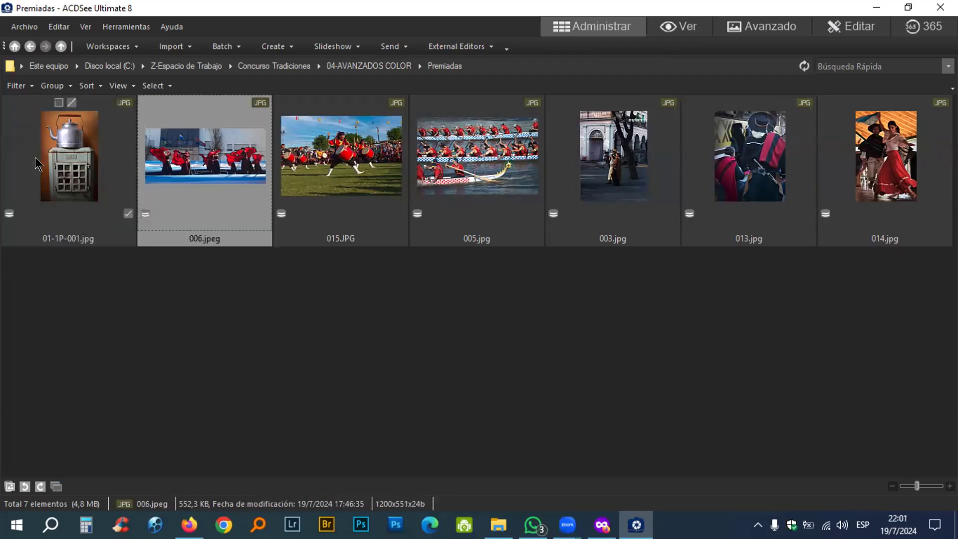
{"action": "key", "text": "F2"}
{"action": "key", "text": "Home"}
{"action": "type", "text": "02-2P-"}
{"action": "key", "text": "Return"}
Step: Rename 015.JPG as 03-3P-015.JPG
{"action": "key", "text": "Right"}
{"action": "key", "text": "F2"}
{"action": "key", "text": "Home"}
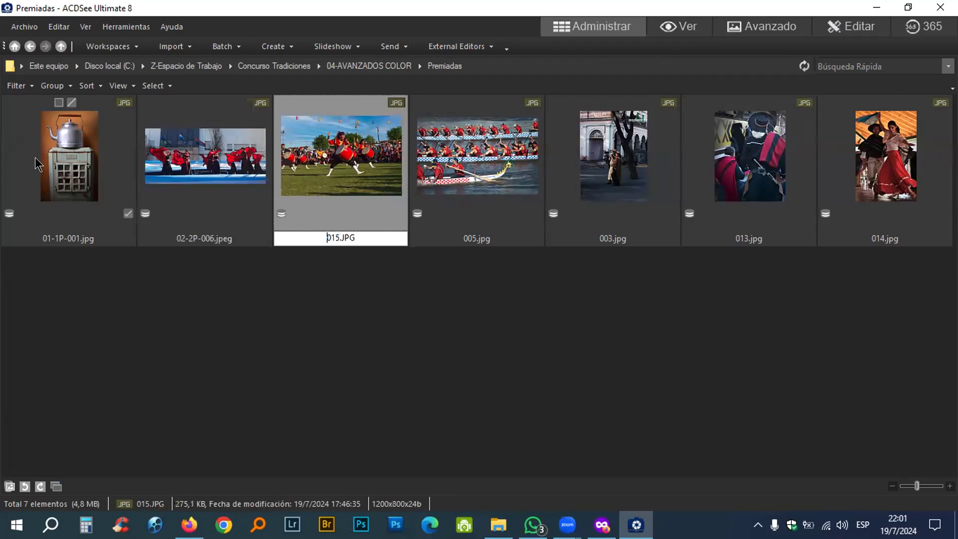
{"action": "type", "text": "03-3P-"}
{"action": "key", "text": "Return"}
Step: Rename the rowing photo 005.jpg as 04-ME-005.jpg
{"action": "key", "text": "Right"}
{"action": "key", "text": "F2"}
{"action": "key", "text": "Home"}
{"action": "type", "text": "04-"}
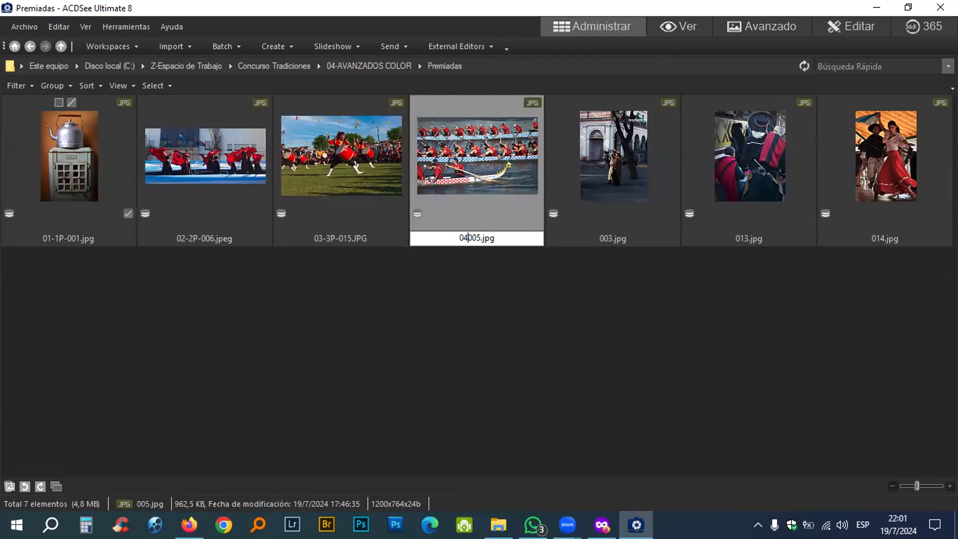
{"action": "type", "text": "ME-"}
{"action": "key", "text": "Return"}
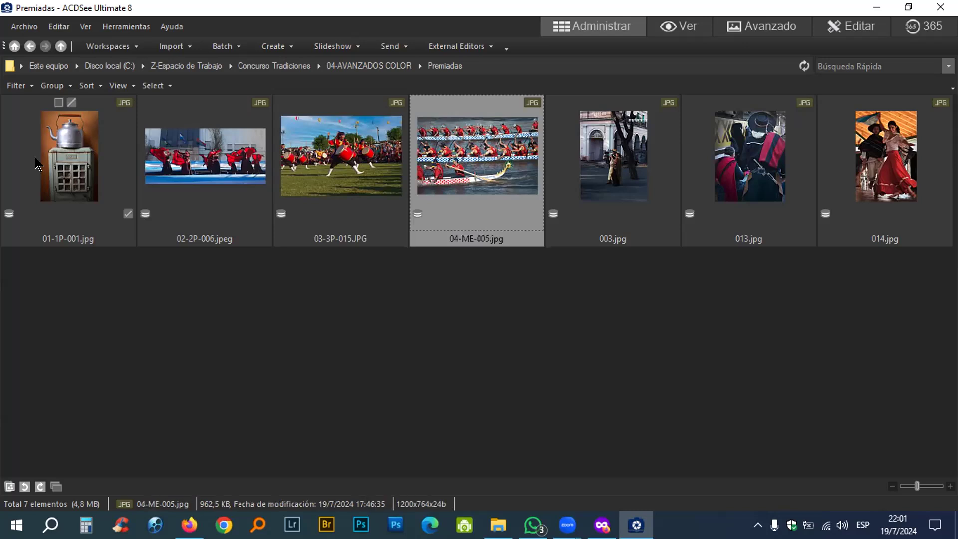
Step: Rename 003.jpg as 05-1M-003.jpg
{"action": "key", "text": "Right"}
{"action": "key", "text": "F2"}
{"action": "key", "text": "Home"}
{"action": "type", "text": "05-"}
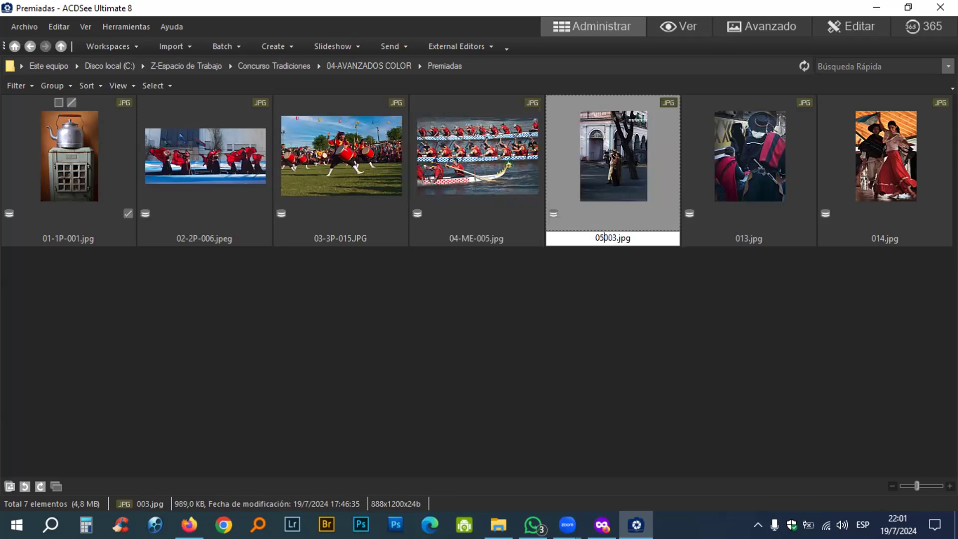
{"action": "type", "text": "1M-"}
{"action": "key", "text": "Return"}
Step: Rename 013.jpg as 06-2M-013.jpg
{"action": "key", "text": "Right"}
{"action": "key", "text": "F2"}
{"action": "key", "text": "Home"}
{"action": "type", "text": "06-2M"}
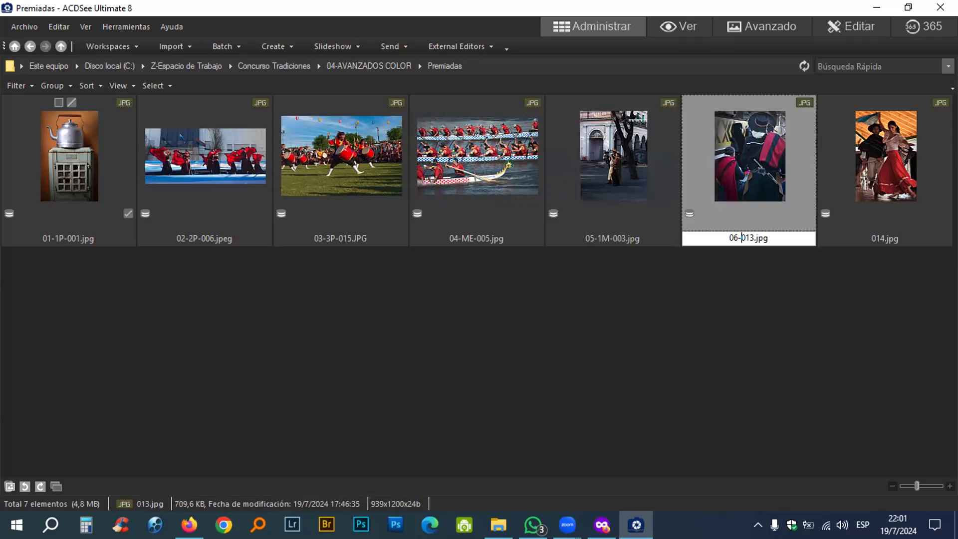
{"action": "type", "text": "-"}
{"action": "key", "text": "Return"}
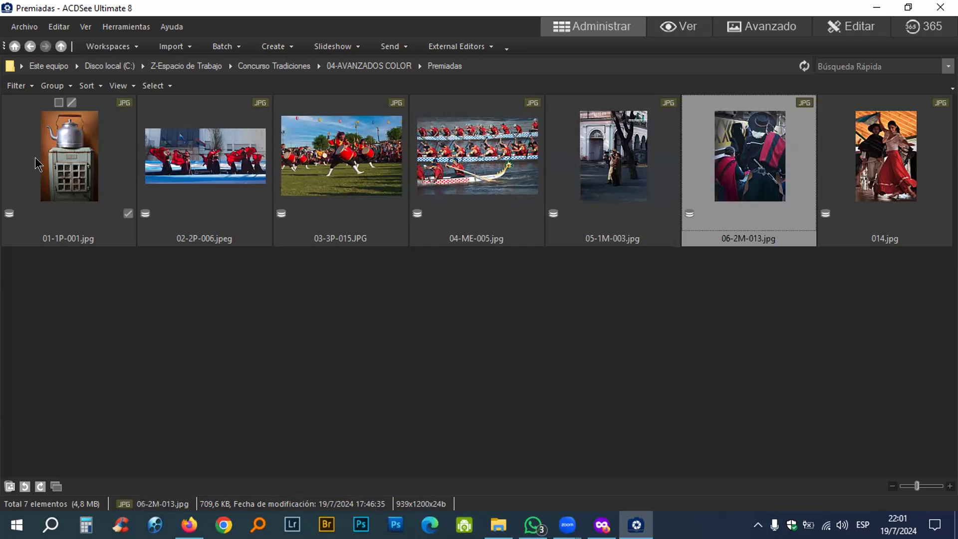
Step: Rename the last photo, 014.jpg, as 07-3M-014.jpg
{"action": "key", "text": "Right"}
{"action": "key", "text": "F2"}
{"action": "key", "text": "Home"}
{"action": "type", "text": "07-3M-"}
{"action": "key", "text": "Return"}
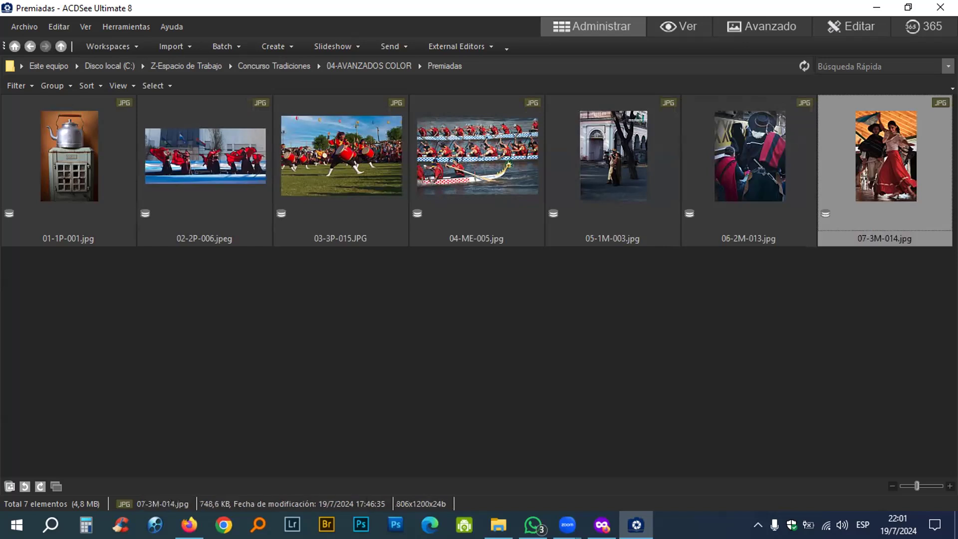
Step: Switch to File Explorer and open the AVANZADOS COLOR folder inside Concurso Tradiciones
{"action": "mouse_move", "coordinate": [498, 525]}
{"action": "left_click", "coordinate": [498, 469]}
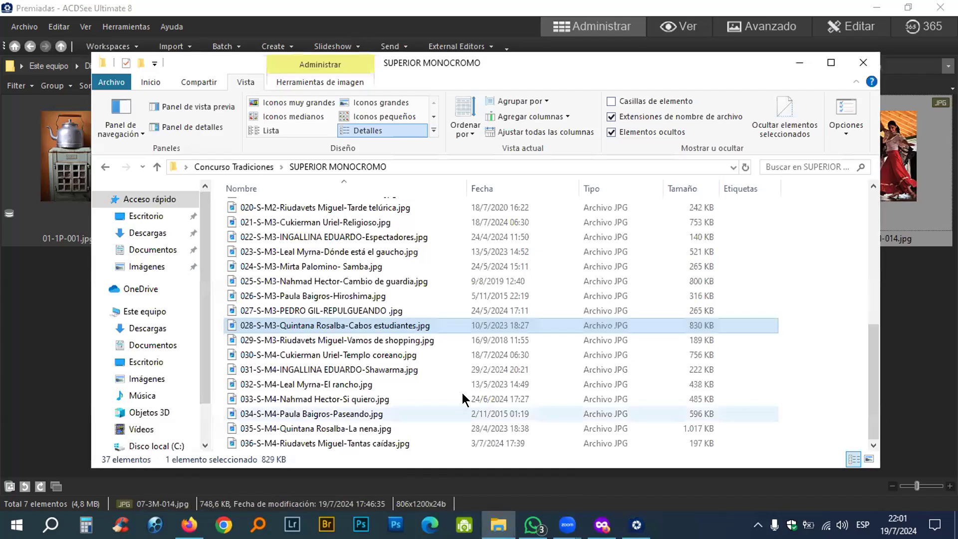
{"action": "left_click", "coordinate": [236, 169]}
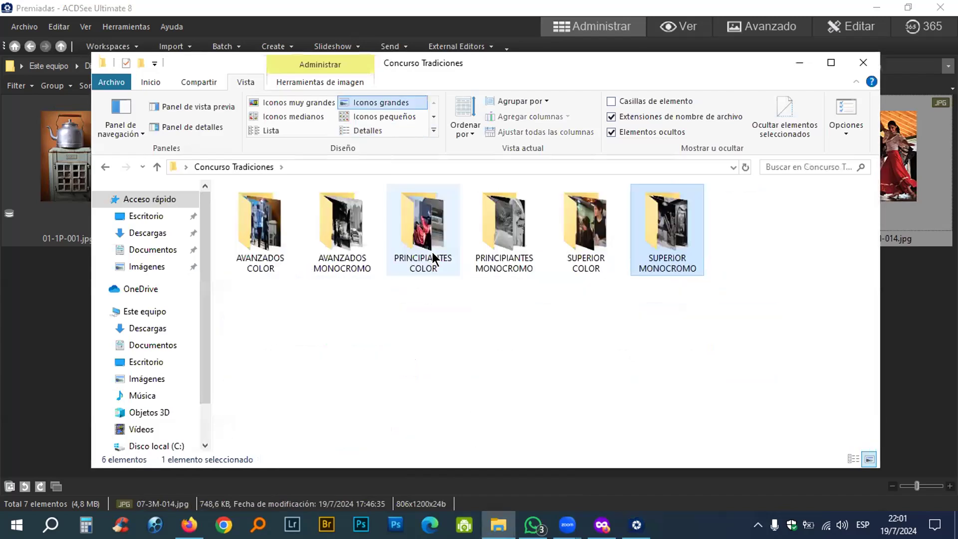
{"action": "double_click", "coordinate": [256, 224]}
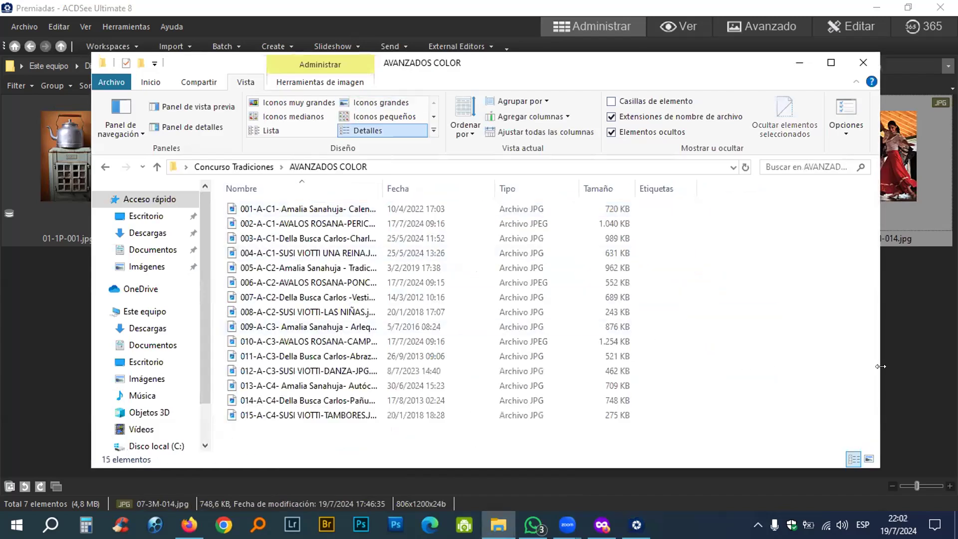
Step: Switch back to ACDSee and open 01-1P-001.jpg in the image viewer
{"action": "key", "text": "alt+Tab"}
{"action": "left_click", "coordinate": [83, 139]}
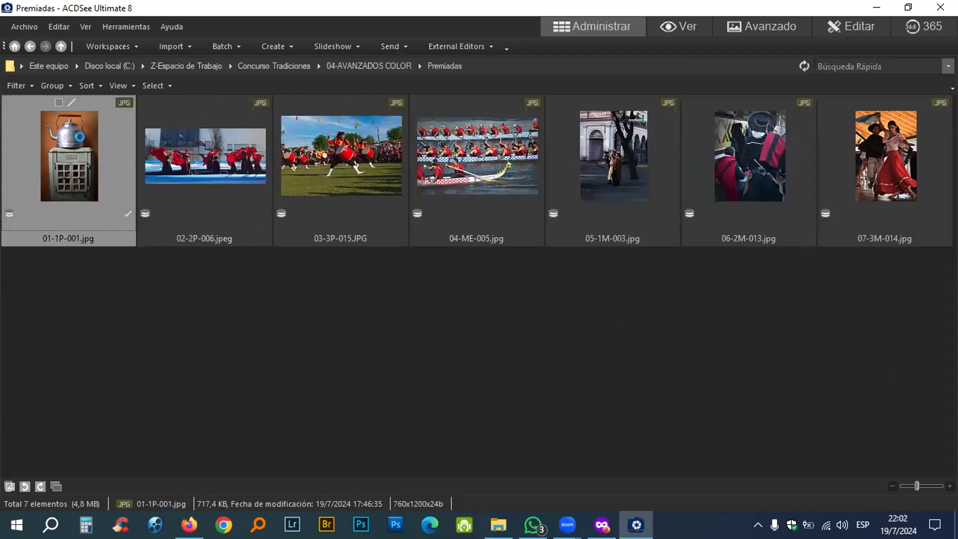
{"action": "double_click", "coordinate": [83, 140]}
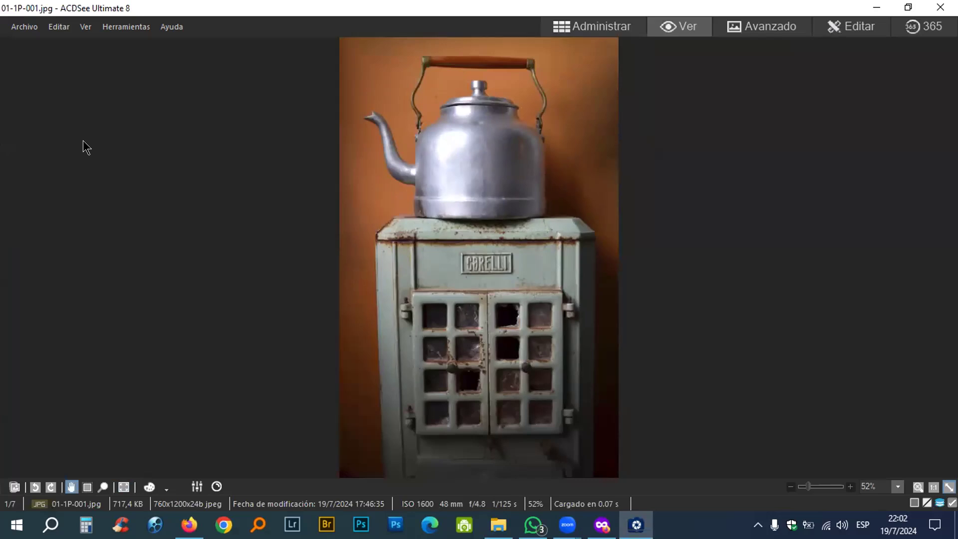
Step: Widen the Nombre column of AVANZADOS COLOR in File Explorer to read photo 001's full file name, and return to ACDSee
{"action": "key", "text": "alt+Tab"}
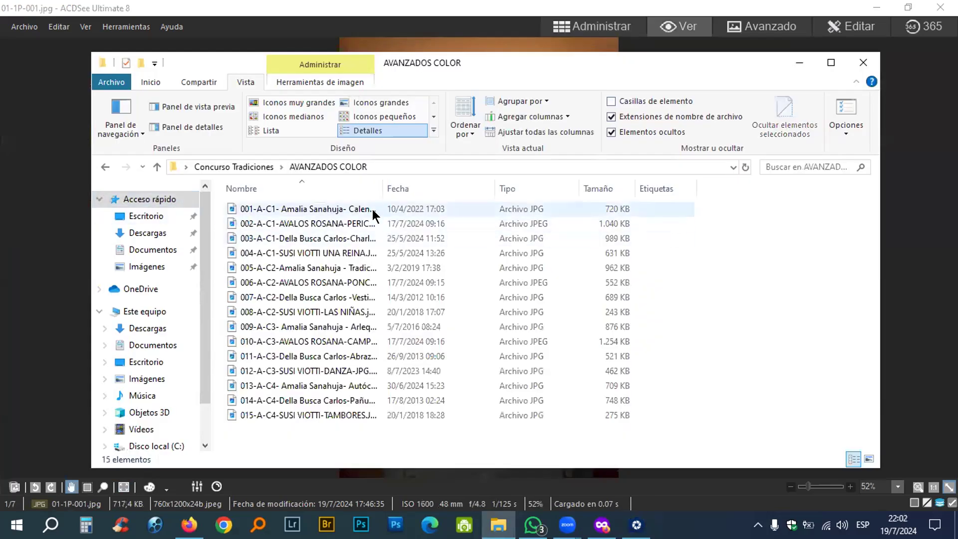
{"action": "left_click_drag", "start_coordinate": [379, 186], "coordinate": [469, 192]}
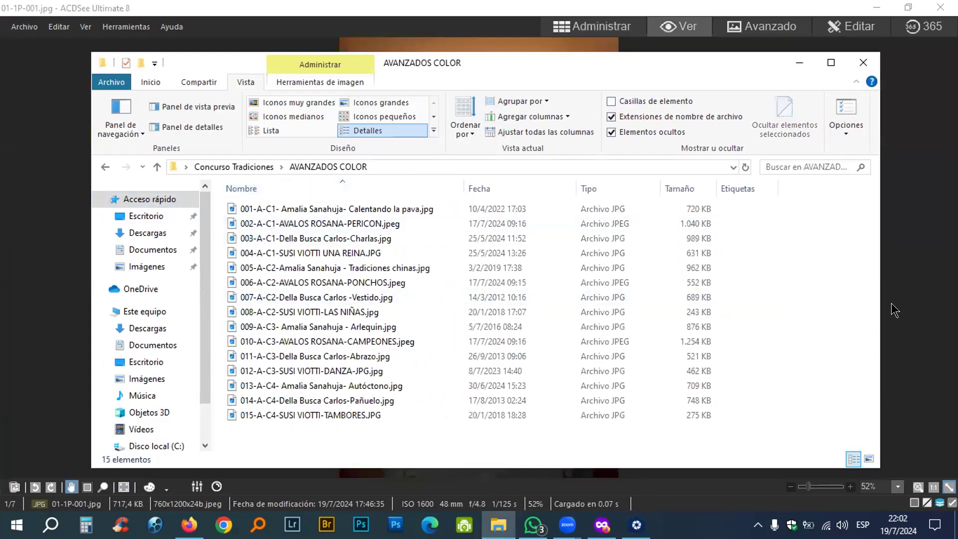
{"action": "key", "text": "alt+Tab"}
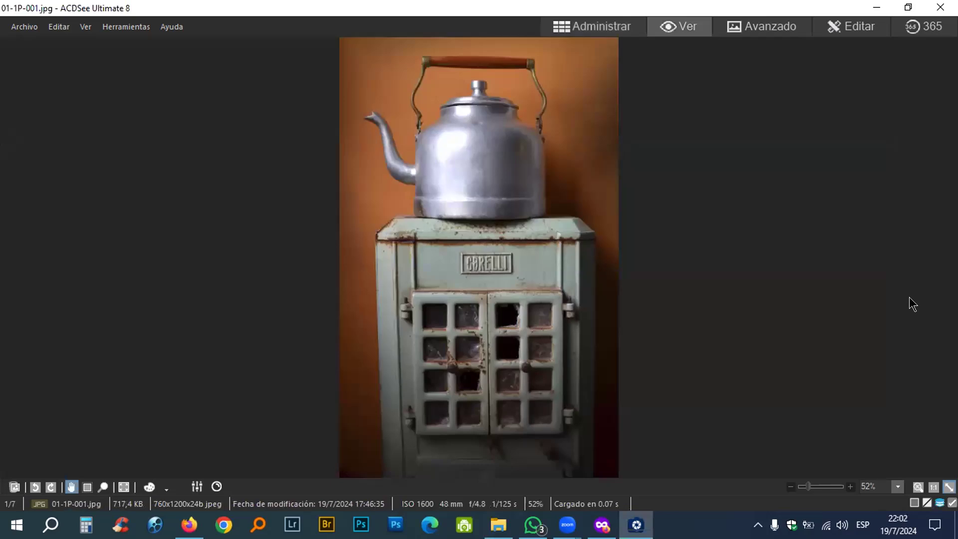
Step: View 02-2P-006.jpeg, look up photo 006's author and title in File Explorer, and return to ACDSee
{"action": "key", "text": "Right"}
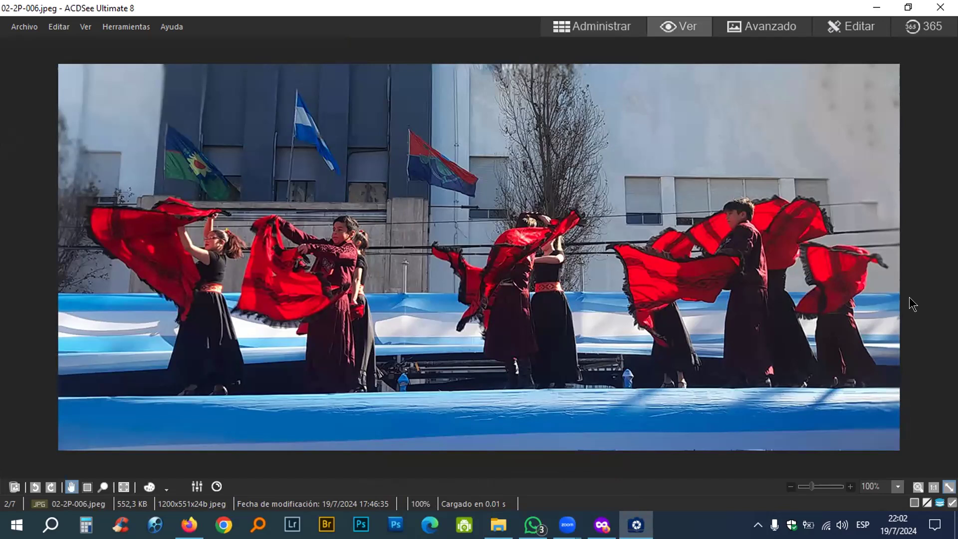
{"action": "key", "text": "alt+Tab"}
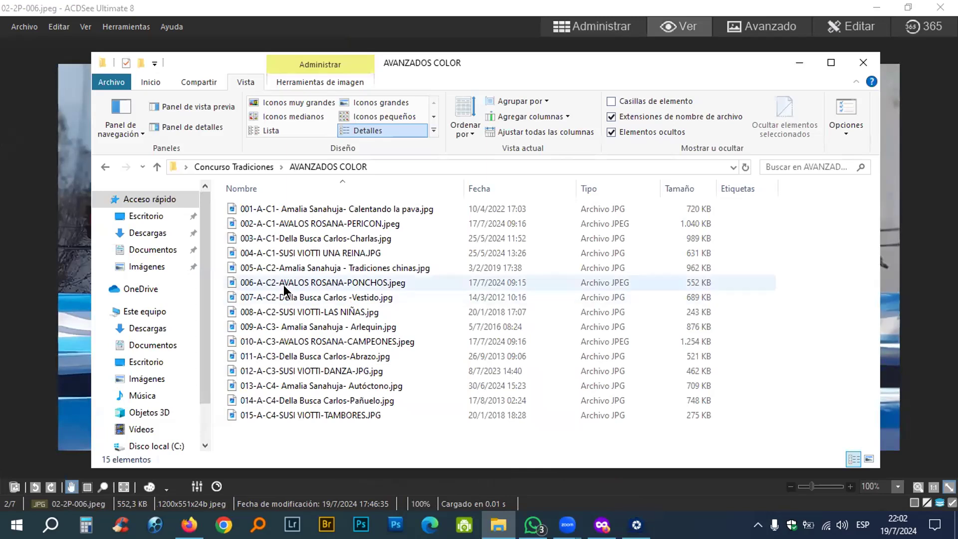
{"action": "left_click", "coordinate": [922, 295]}
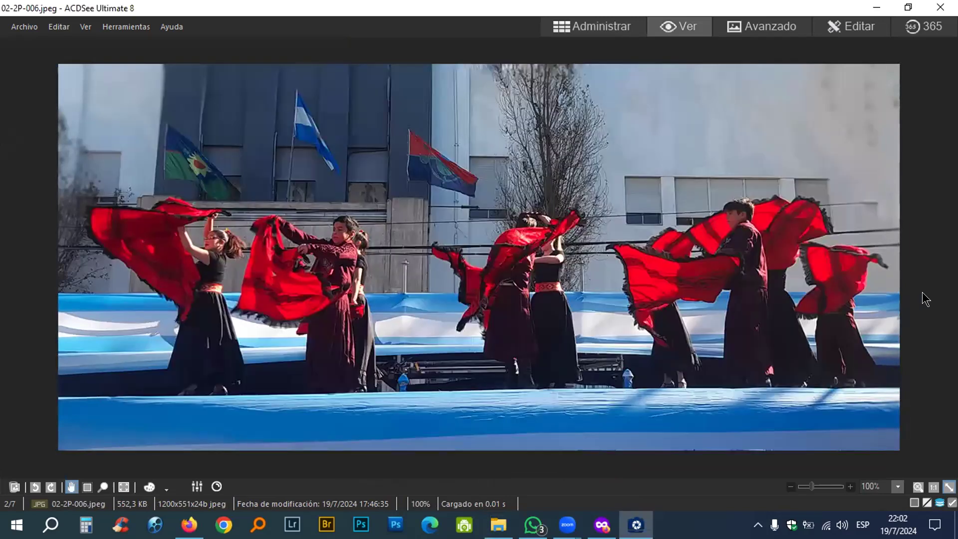
Step: View 03-3P-015.JPG and 04-ME-005.jpg in turn, looking up each photo's author and title in File Explorer and returning to ACDSee
{"action": "scroll", "coordinate": [922, 292], "scroll_direction": "down", "scroll_amount": 1}
{"action": "key", "text": "alt+Tab"}
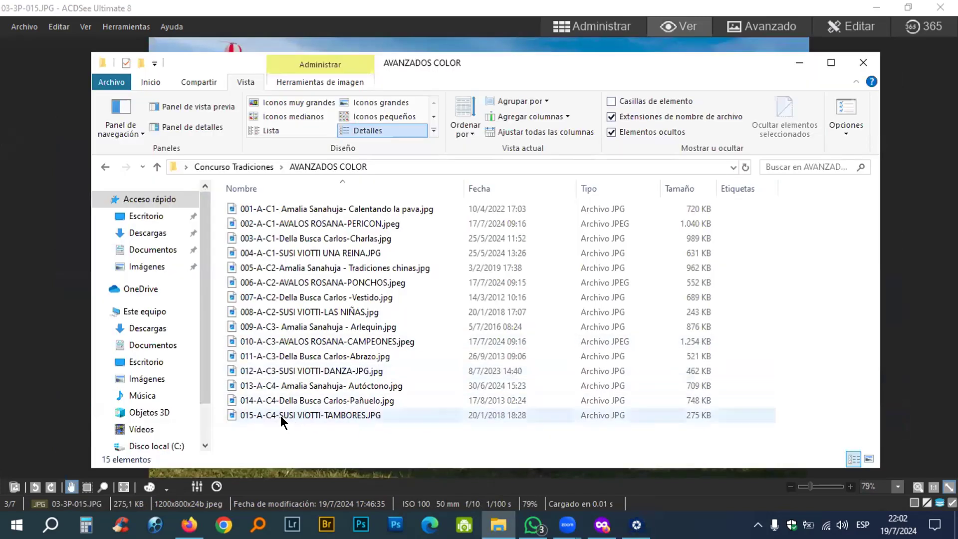
{"action": "key", "text": "alt+Tab"}
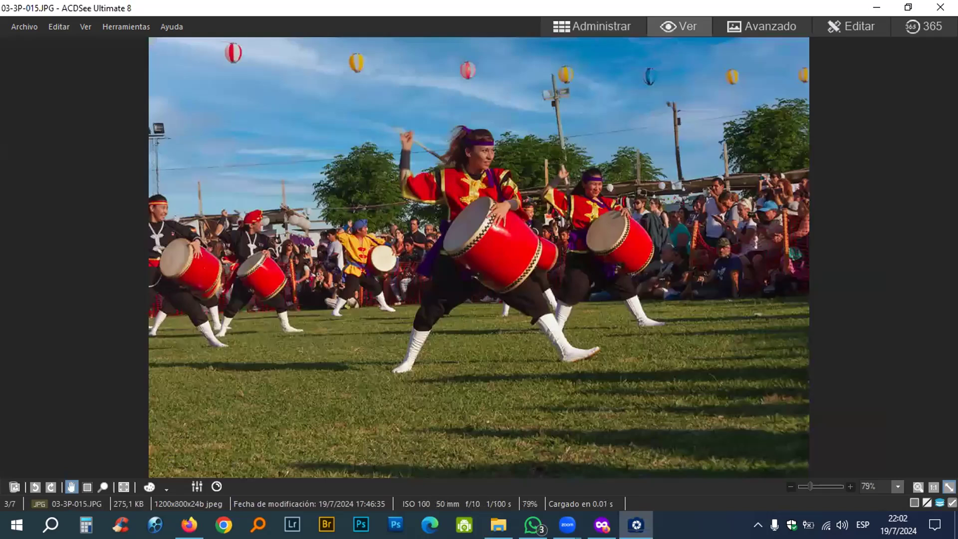
{"action": "key", "text": "Right"}
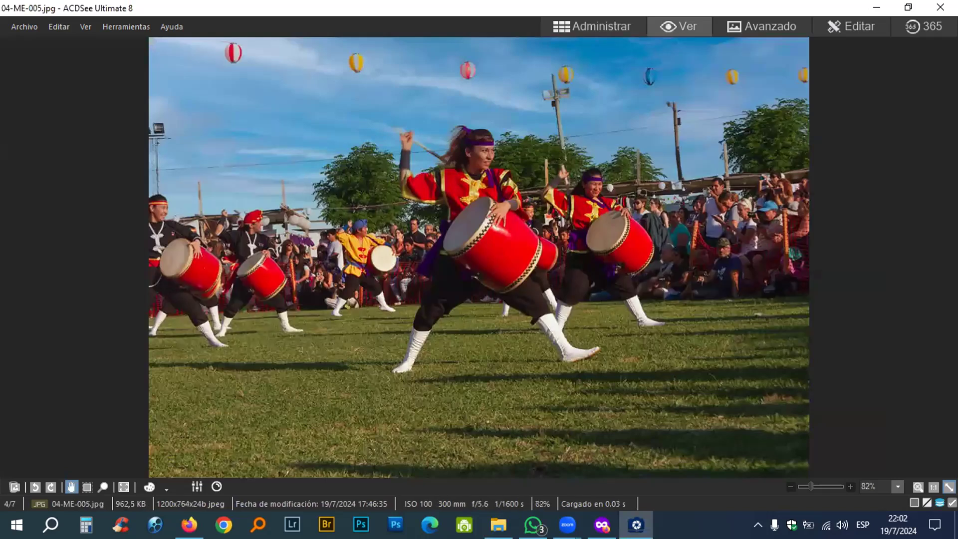
{"action": "key", "text": "alt+Tab"}
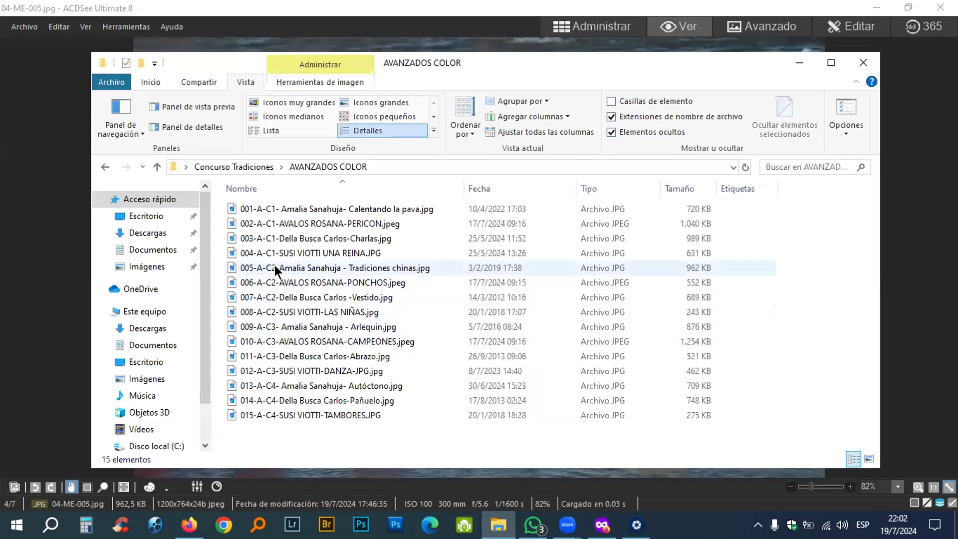
{"action": "left_click", "coordinate": [917, 284]}
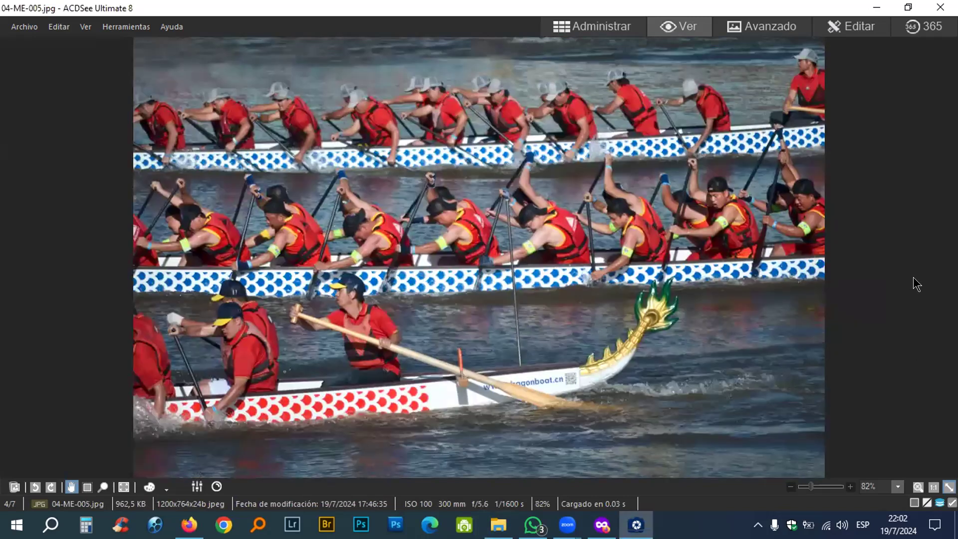
Step: View 05-1M-003.jpg and 06-2M-013.jpg in turn, looking up the authors and titles of photos 003 and 013 in File Explorer
{"action": "scroll", "coordinate": [913, 277], "scroll_direction": "down", "scroll_amount": 1}
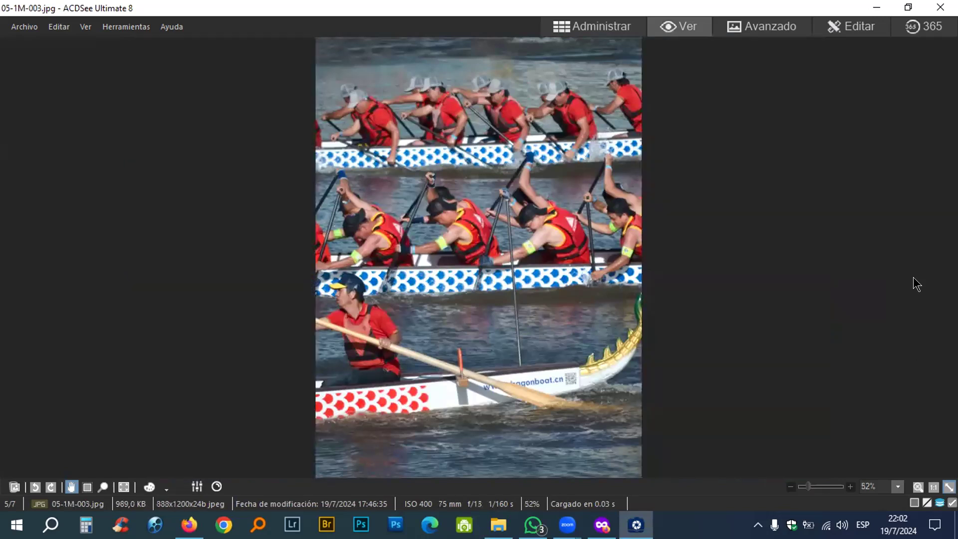
{"action": "key", "text": "alt+Tab"}
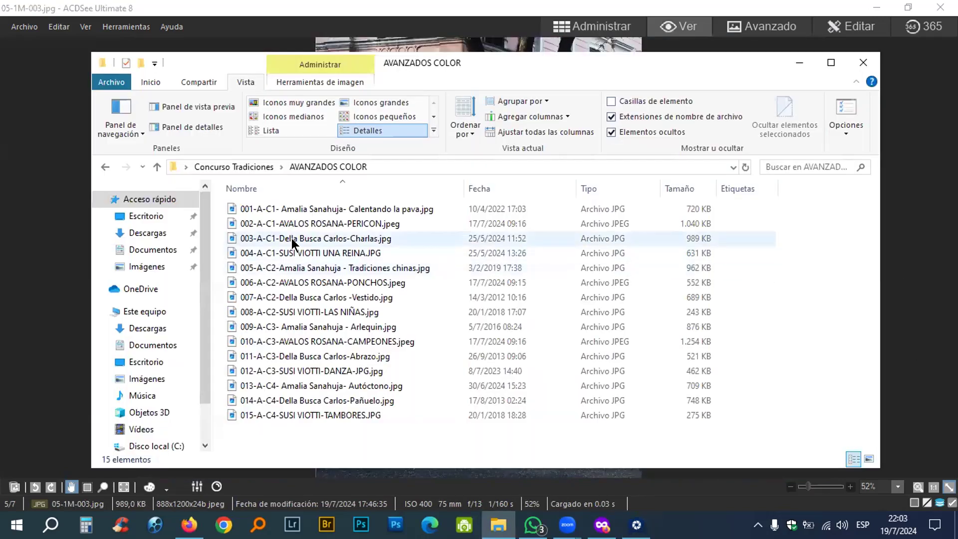
{"action": "left_click", "coordinate": [917, 295]}
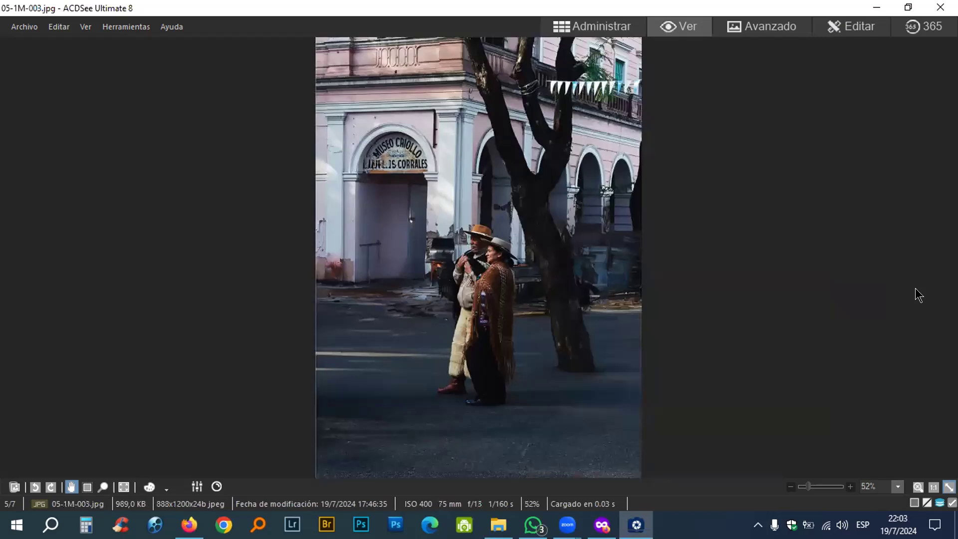
{"action": "scroll", "coordinate": [917, 295], "scroll_direction": "down", "scroll_amount": 1}
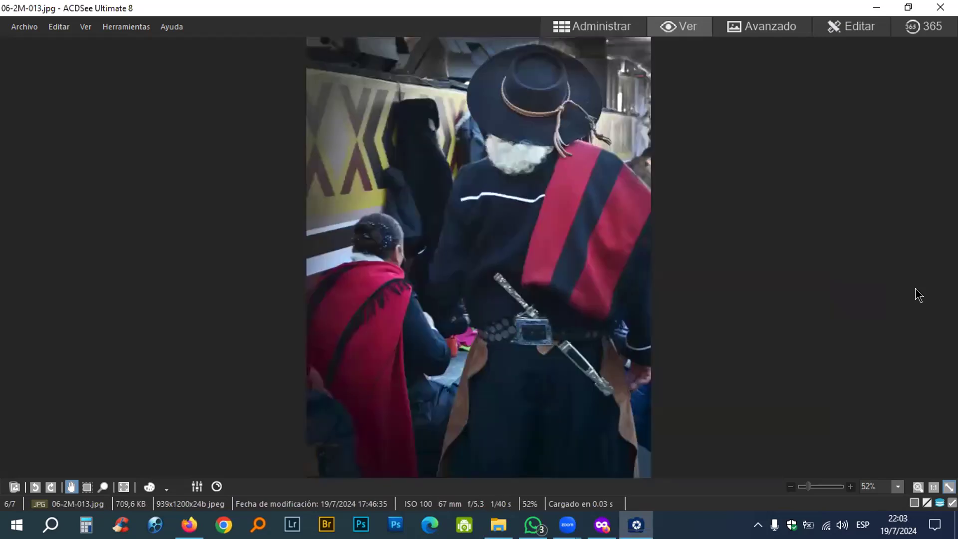
{"action": "key", "text": "alt+Tab"}
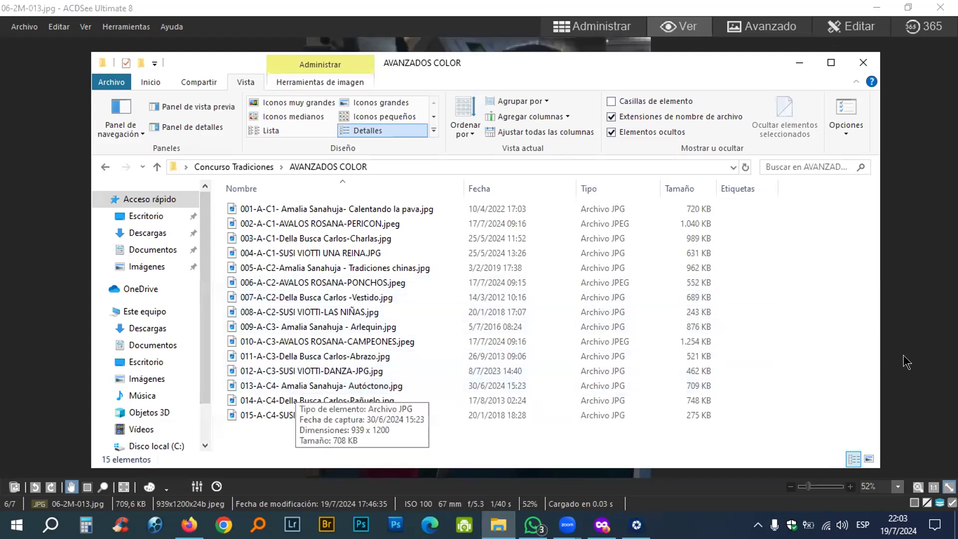
{"action": "key", "text": "alt+Tab"}
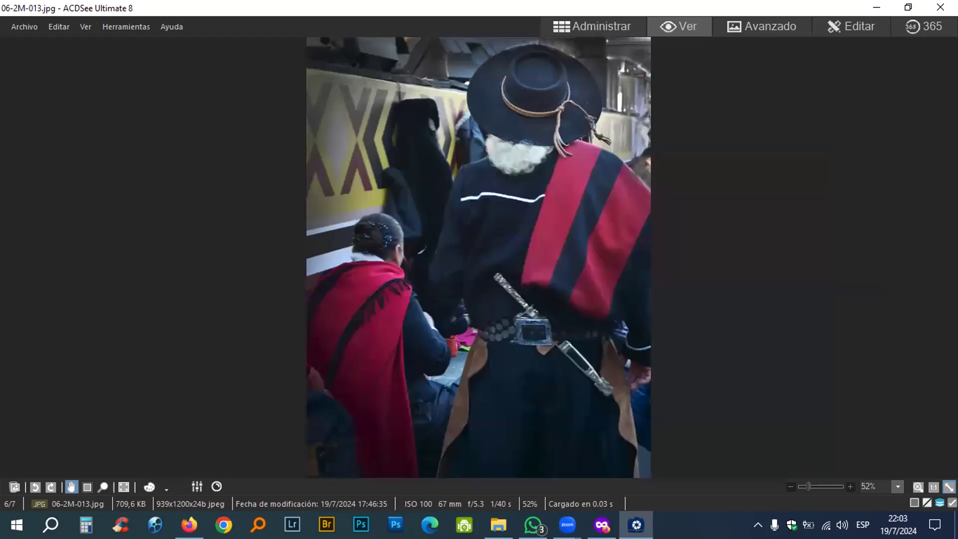
Step: View 07-3M-014.jpg, look up photo 014's author and title in File Explorer, and return to ACDSee
{"action": "key", "text": "Right"}
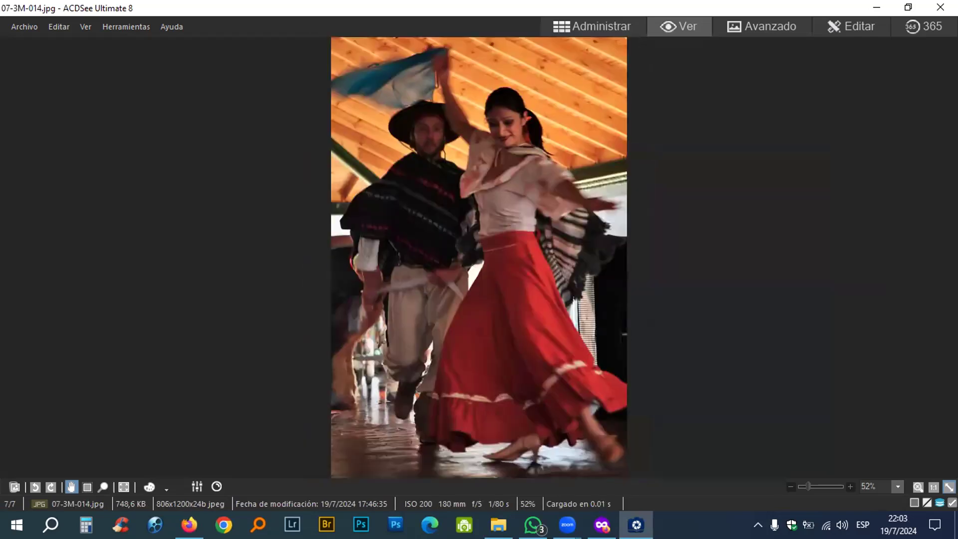
{"action": "key", "text": "alt+Tab"}
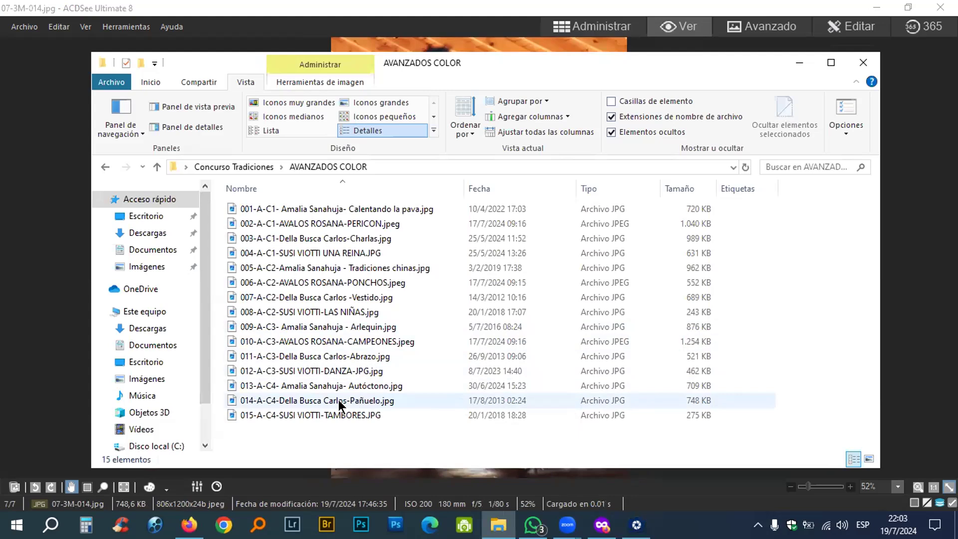
{"action": "key", "text": "alt+Tab"}
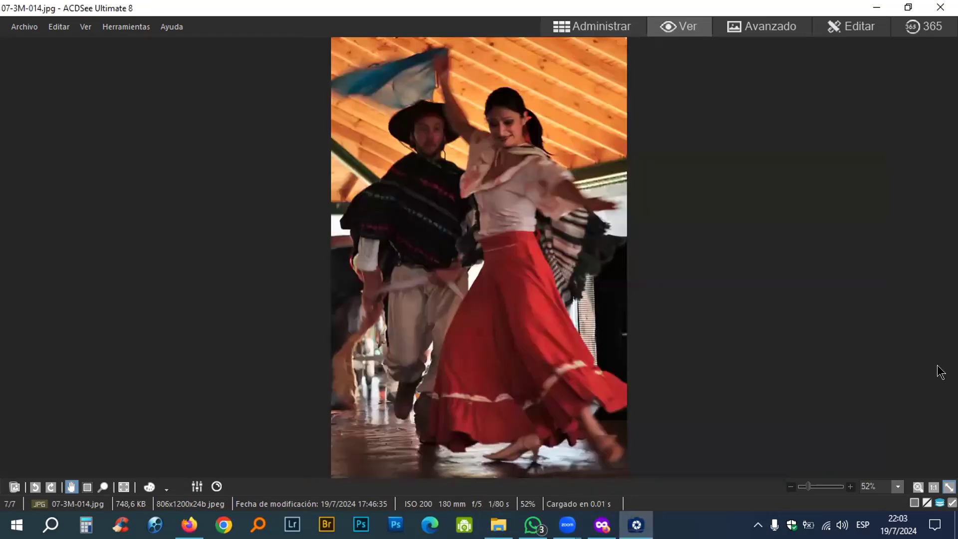
Step: Leave the image viewer and show the folder tree beside the Premiadas thumbnails
{"action": "key", "text": "Escape"}
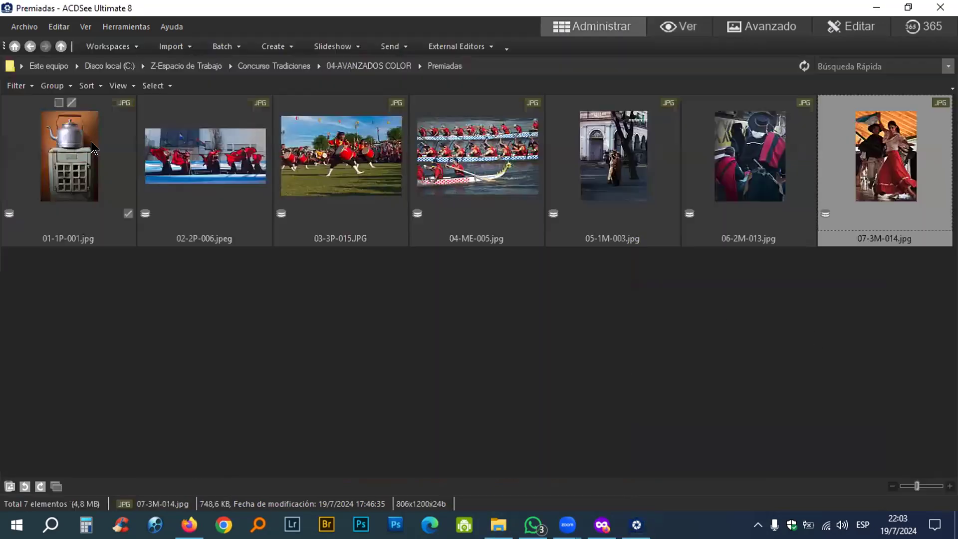
{"action": "left_click", "coordinate": [88, 27]}
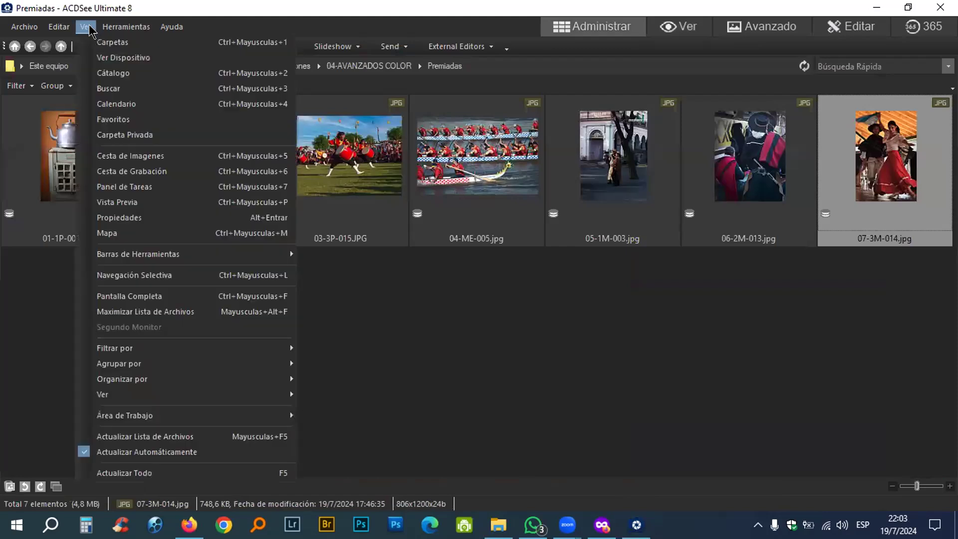
{"action": "left_click", "coordinate": [92, 40]}
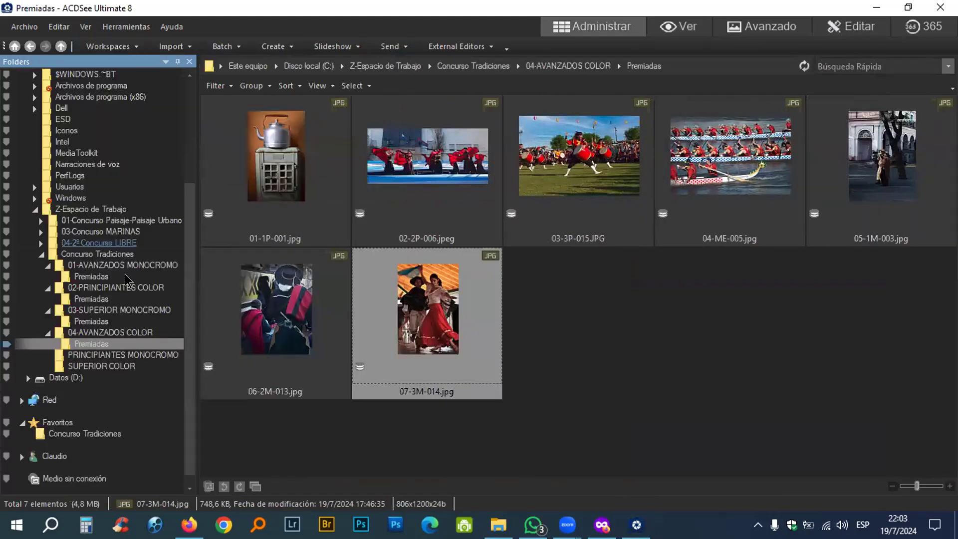
{"action": "left_click", "coordinate": [137, 354]}
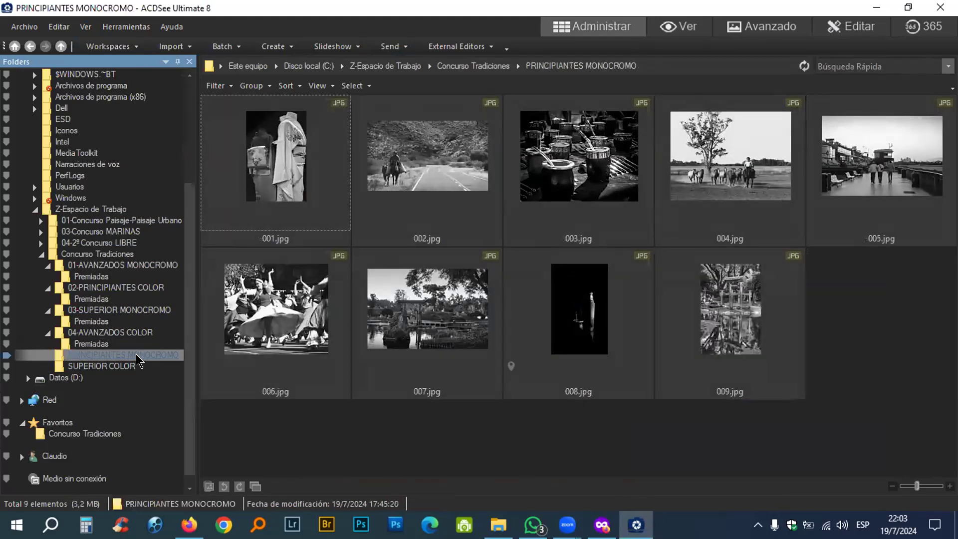
{"action": "left_click", "coordinate": [137, 355]}
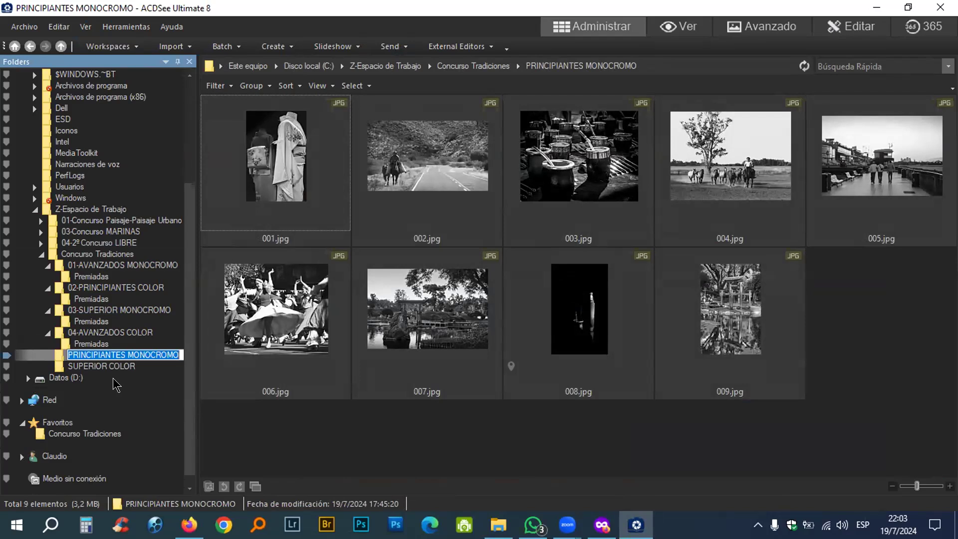
{"action": "key", "text": "Escape"}
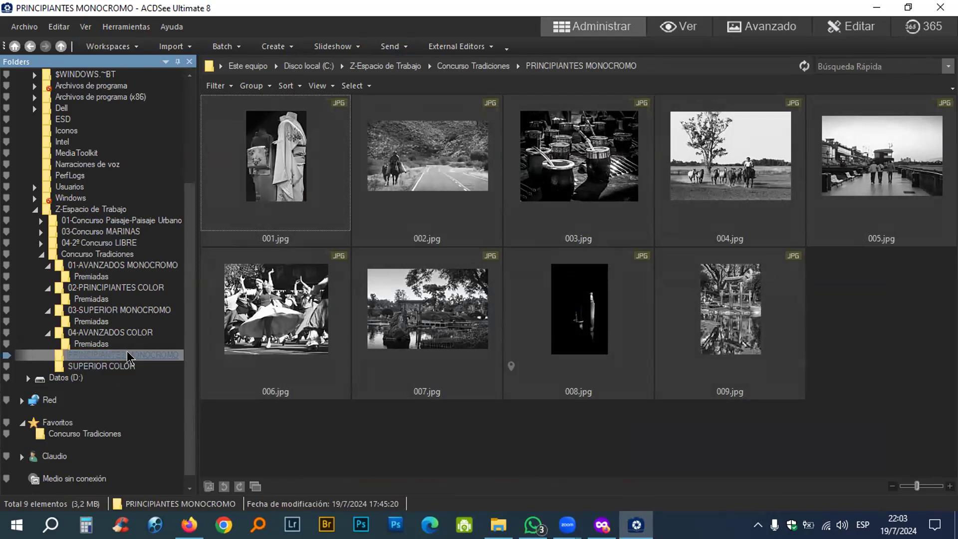
Step: Rename the SUPERIOR COLOR folder as 05-SUPERIOR COLOR
{"action": "left_click", "coordinate": [115, 367]}
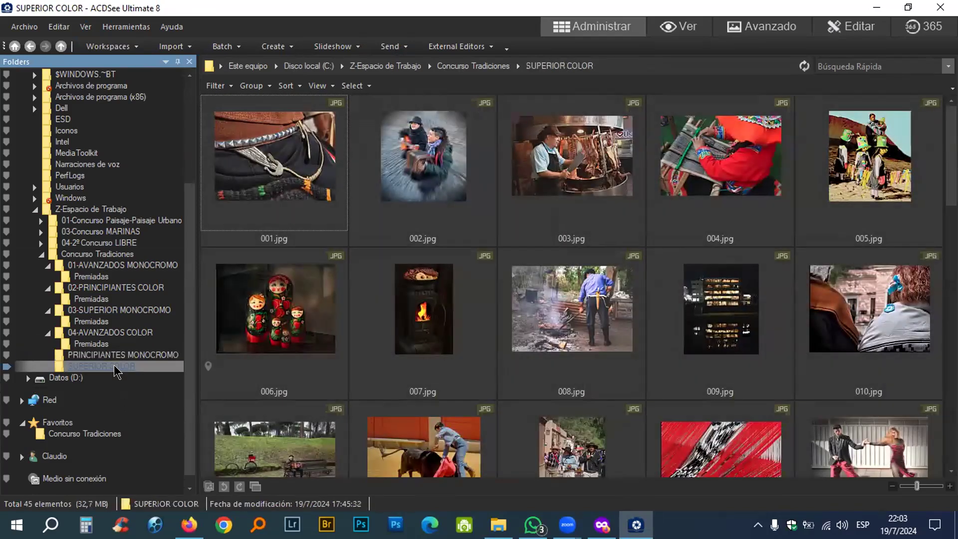
{"action": "key", "text": "Home"}
{"action": "type", "text": "05"}
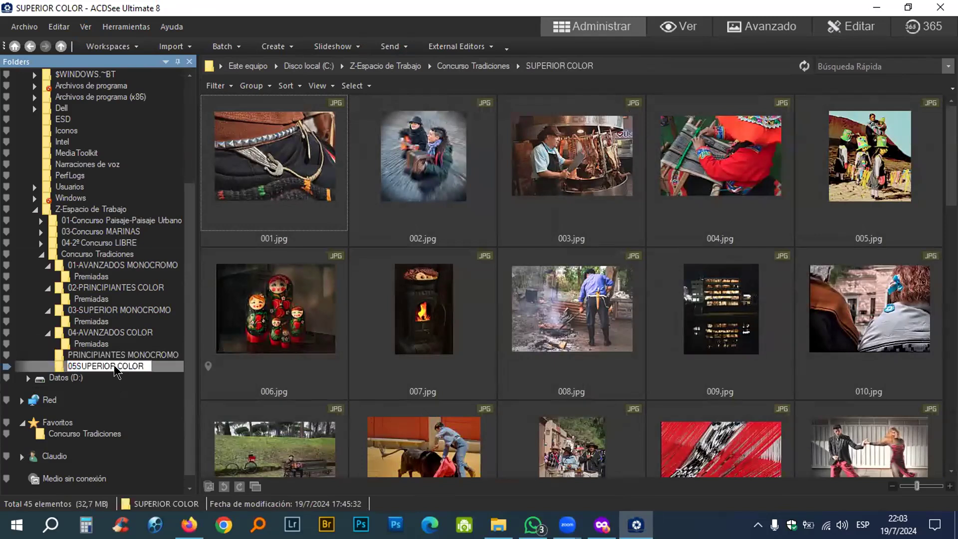
{"action": "type", "text": "-"}
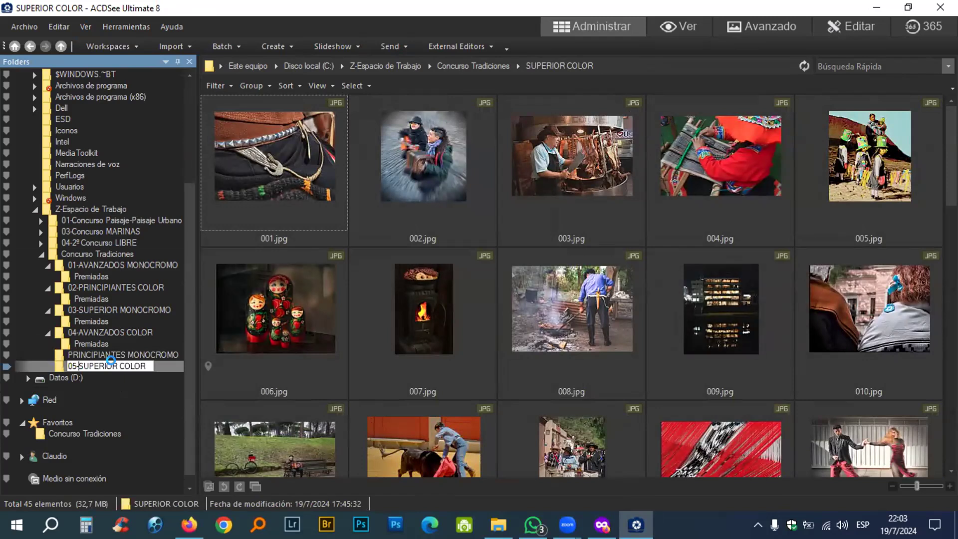
{"action": "key", "text": "Return"}
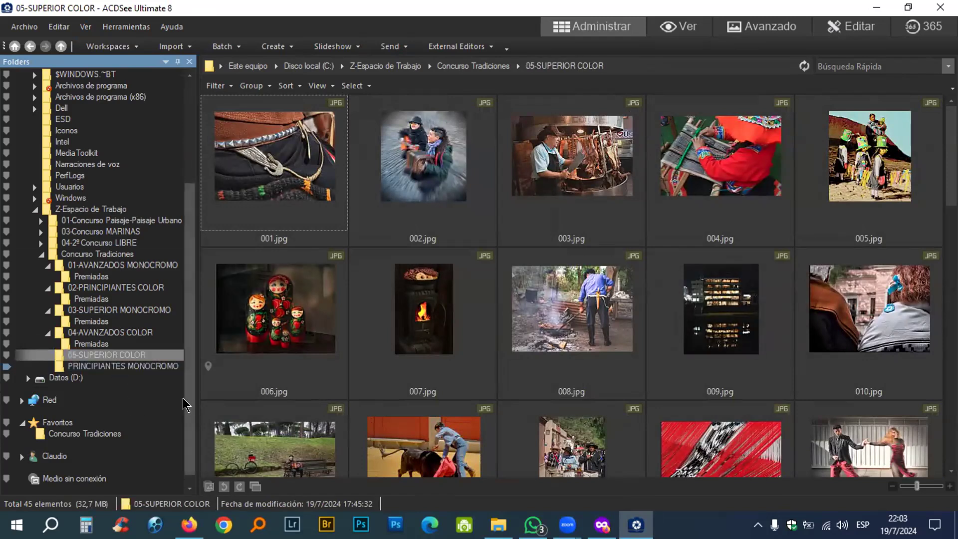
Step: Hide the folder tree and select all the photos in the 05-SUPERIOR COLOR folder
{"action": "left_click", "coordinate": [128, 356]}
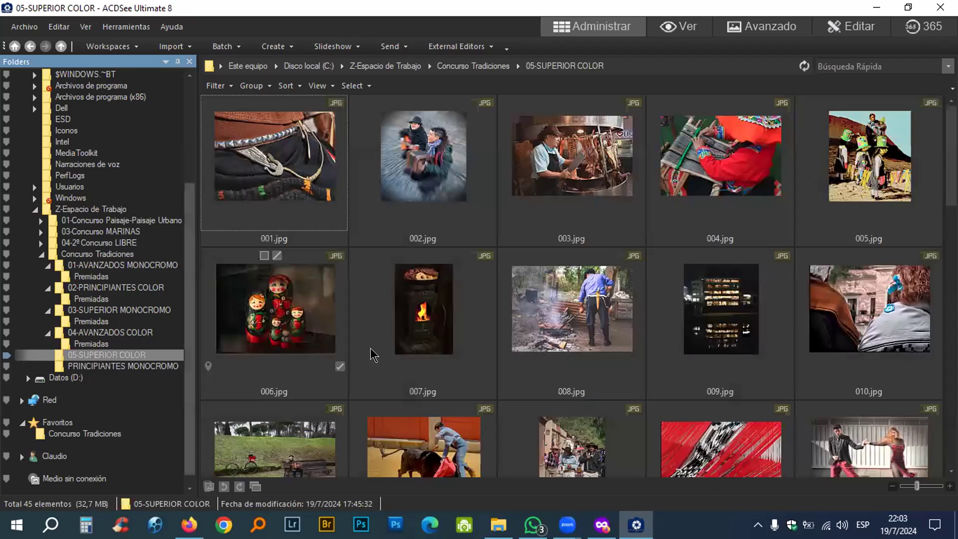
{"action": "left_click", "coordinate": [190, 62]}
{"action": "key", "text": "ctrl+a"}
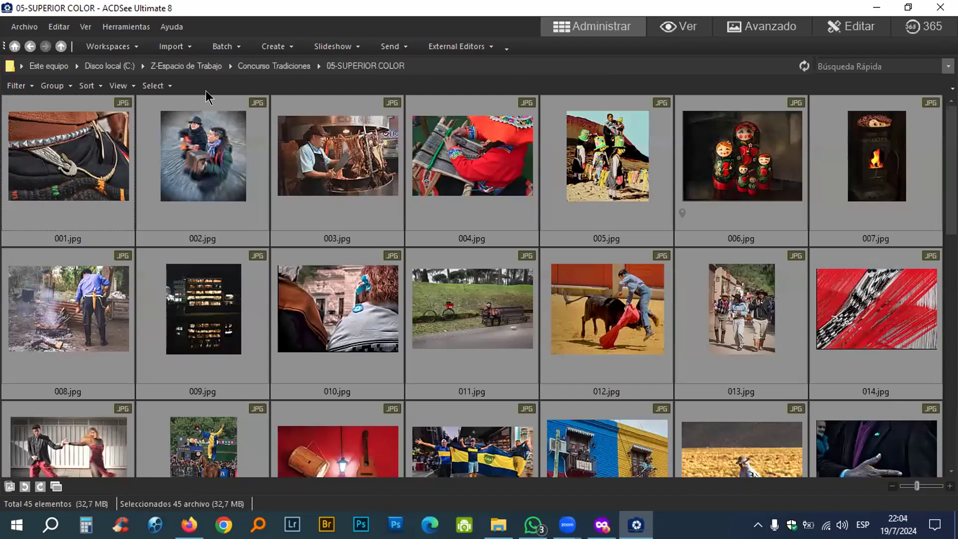
Step: Open 001.jpg in the image viewer and start a slideshow of the superior colour photos
{"action": "double_click", "coordinate": [70, 172]}
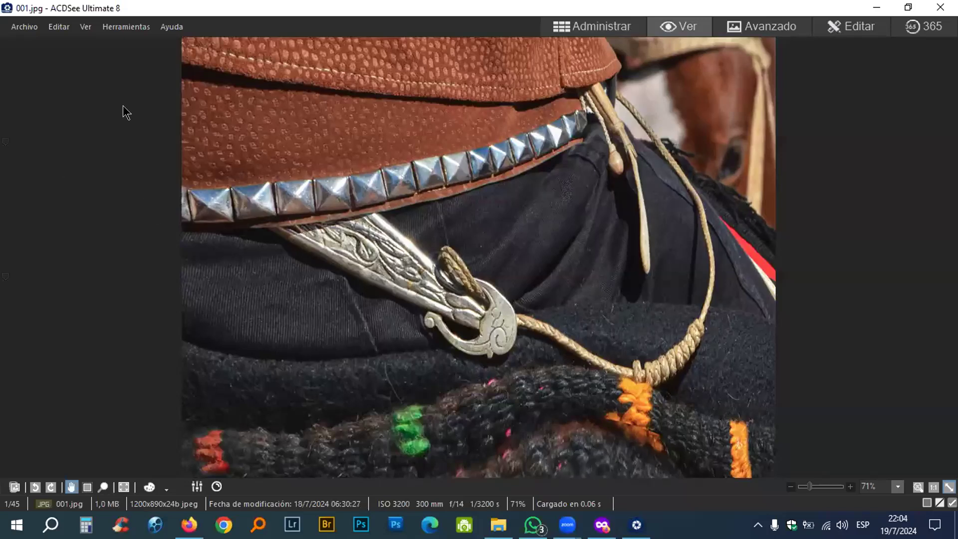
{"action": "left_click", "coordinate": [129, 28]}
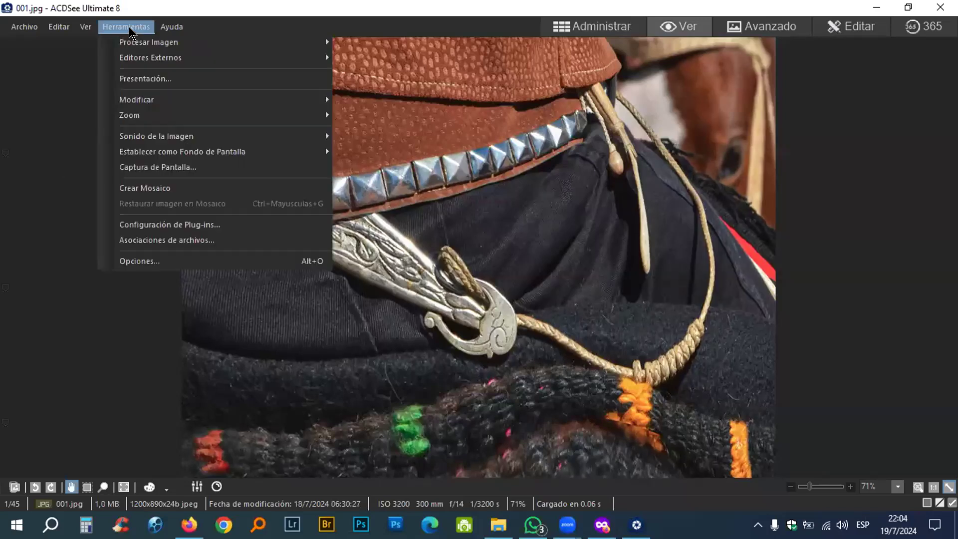
{"action": "left_click", "coordinate": [148, 78]}
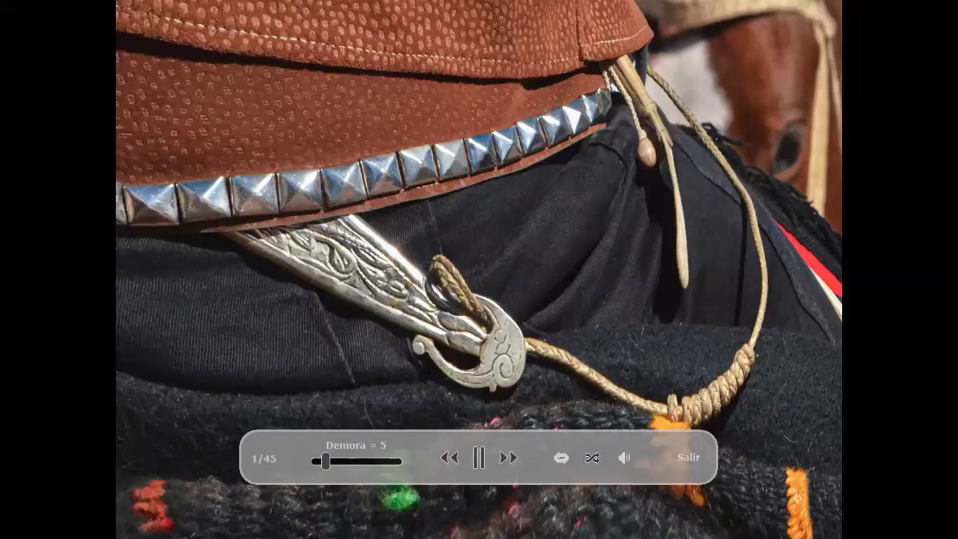
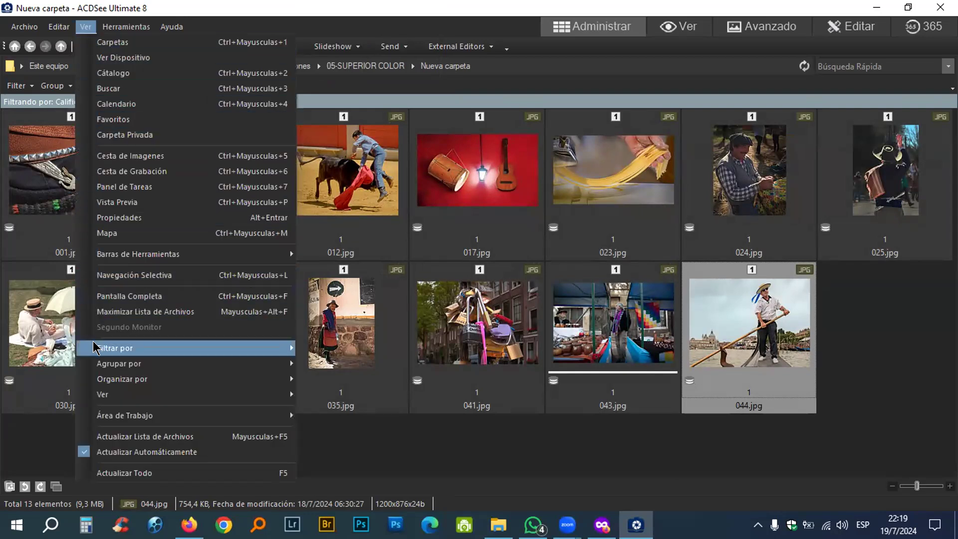
Step: Filter Nueva carpeta to show only the unrated photos and enlarge the thumbnails
{"action": "mouse_move", "coordinate": [116, 350]}
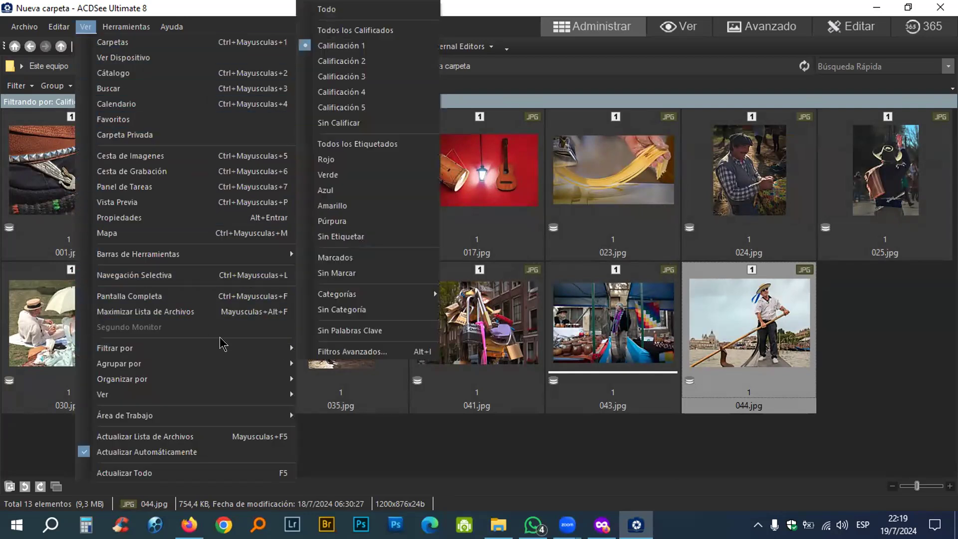
{"action": "left_click", "coordinate": [373, 123]}
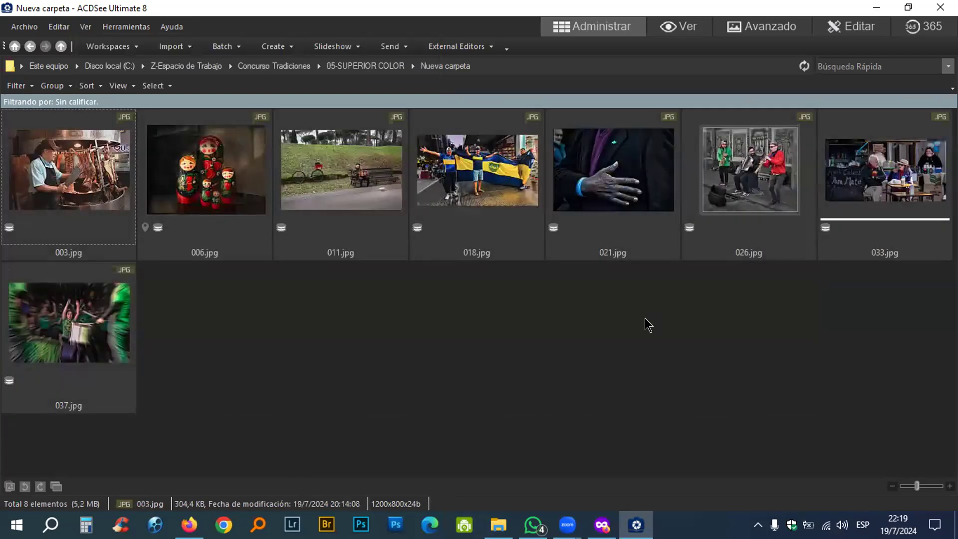
{"action": "mouse_move", "coordinate": [916, 479]}
{"action": "left_click_drag", "start_coordinate": [915, 484], "coordinate": [929, 484]}
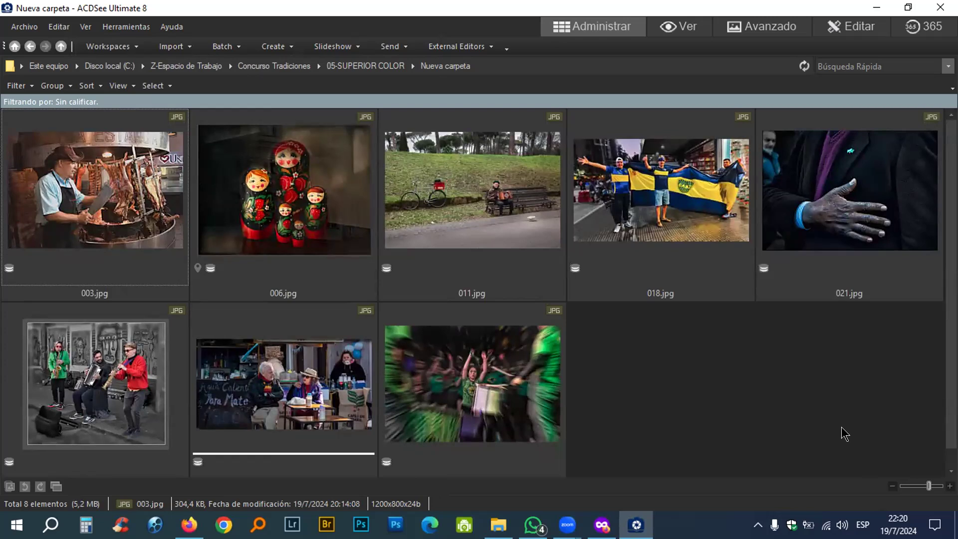
Step: Assign a rating of 1 to photo 011.jpg
{"action": "left_click", "coordinate": [499, 212]}
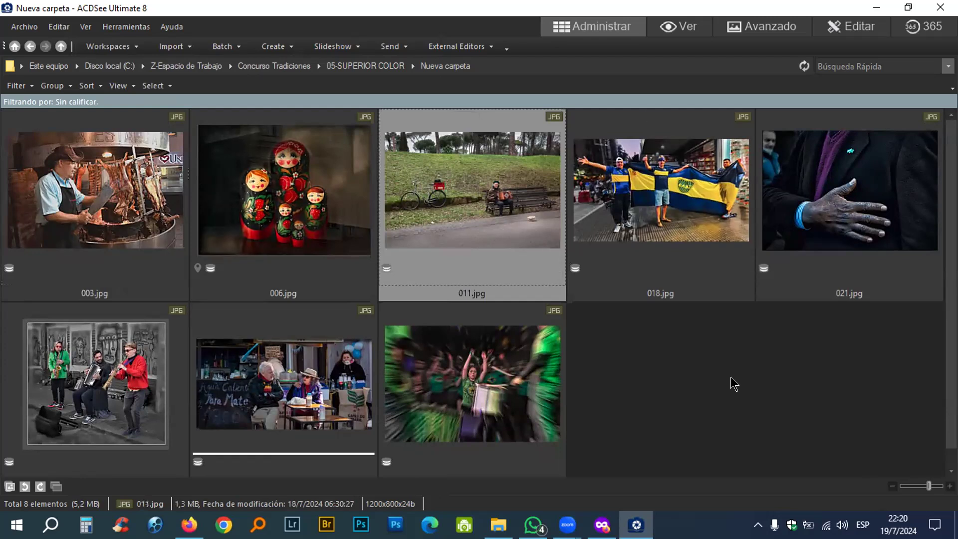
{"action": "key", "text": "ctrl+1"}
Step: Filter Nueva carpeta to show only the photos rated 1, and display the folder tree
{"action": "left_click", "coordinate": [90, 31]}
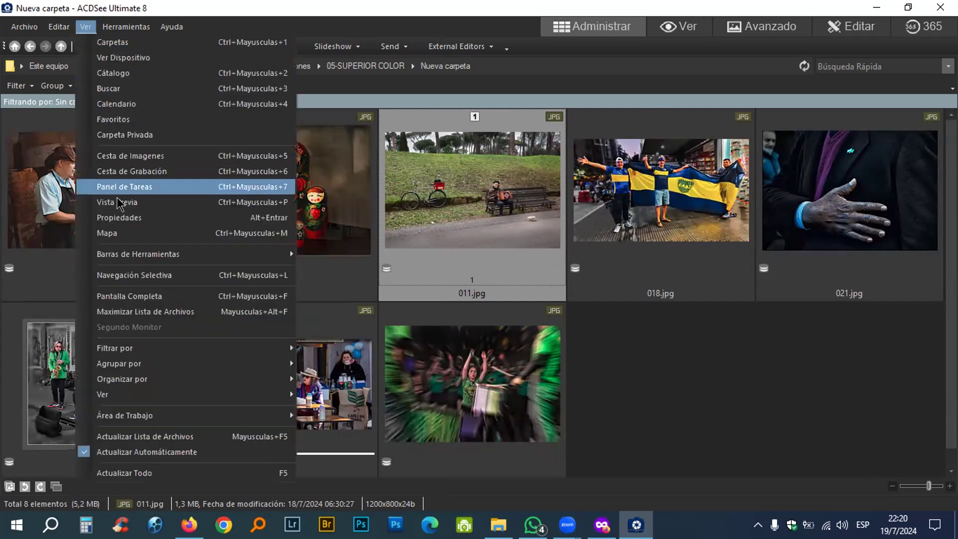
{"action": "mouse_move", "coordinate": [122, 347]}
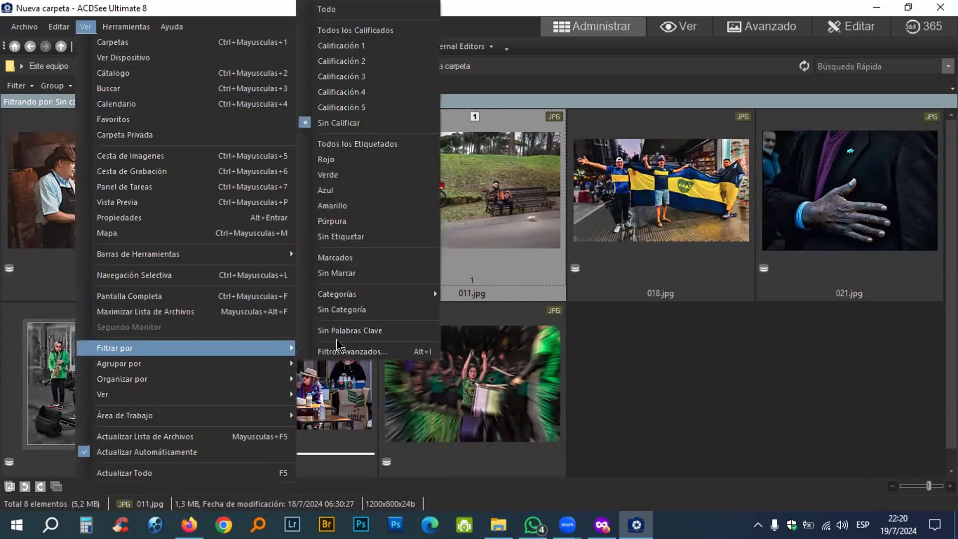
{"action": "left_click", "coordinate": [341, 46]}
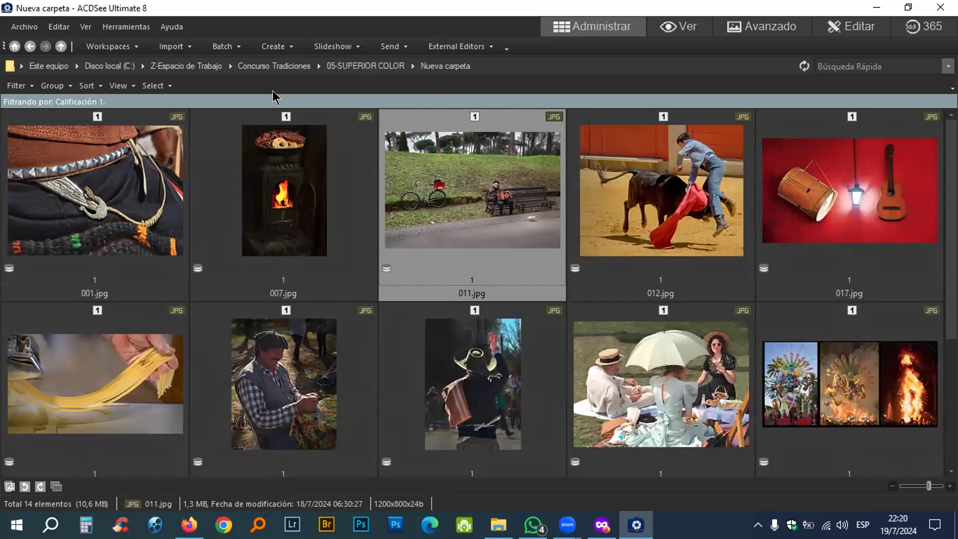
{"action": "left_click", "coordinate": [88, 27]}
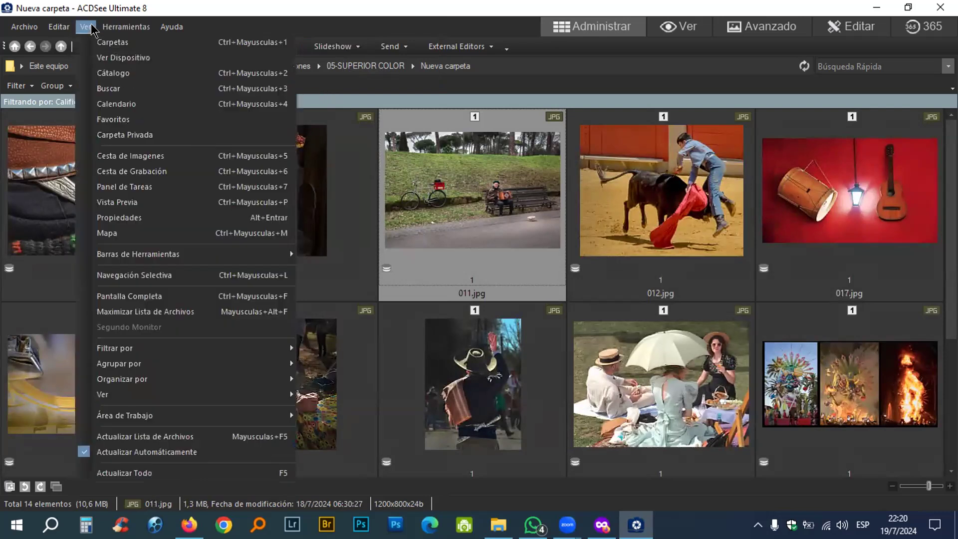
{"action": "left_click", "coordinate": [90, 42]}
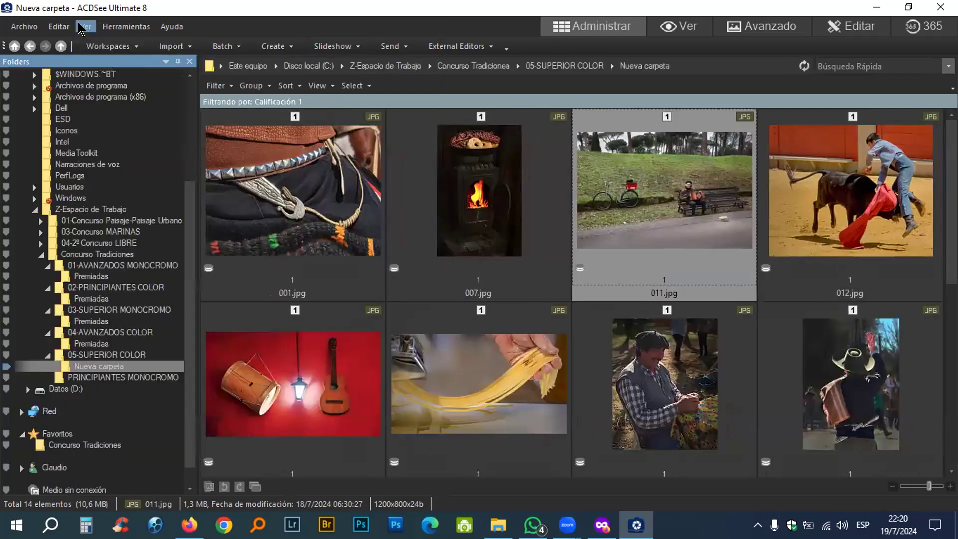
Step: Filter Nueva carpeta to the unrated photos and move all of them to the 05-SUPERIOR COLOR folder
{"action": "left_click", "coordinate": [83, 27]}
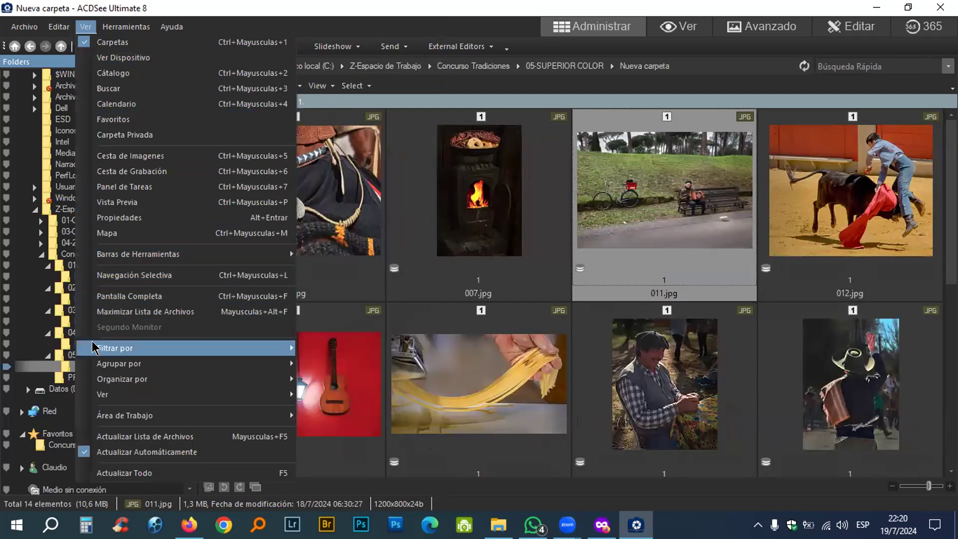
{"action": "mouse_move", "coordinate": [175, 345]}
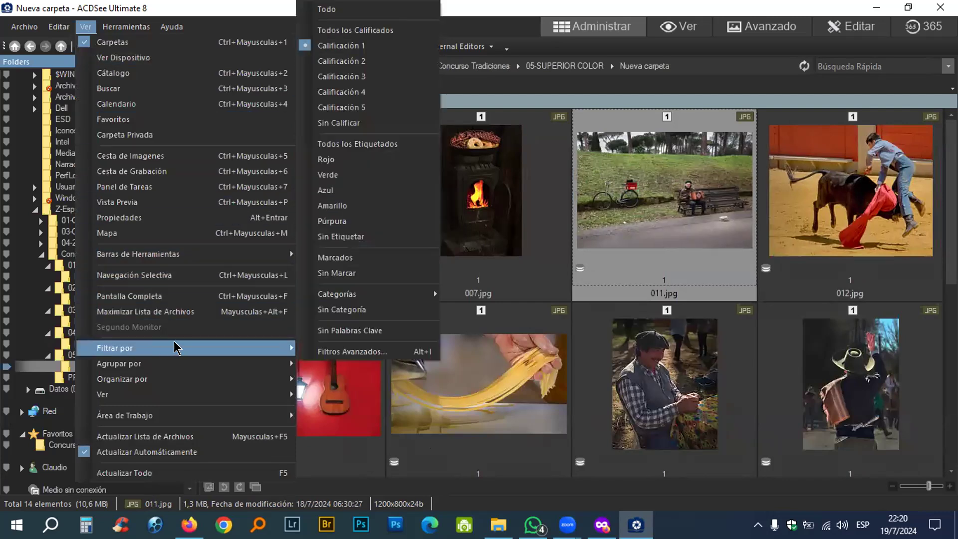
{"action": "left_click", "coordinate": [333, 124]}
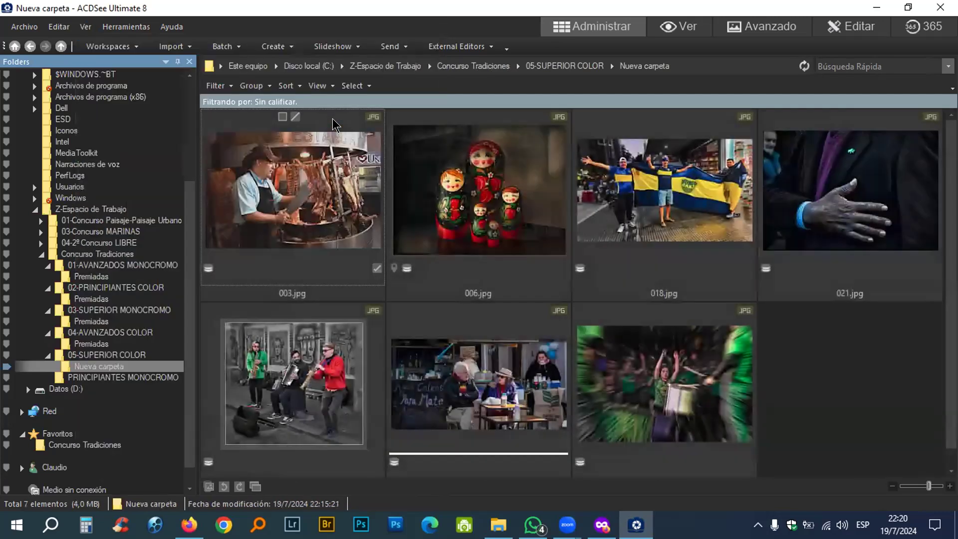
{"action": "key", "text": "ctrl+a"}
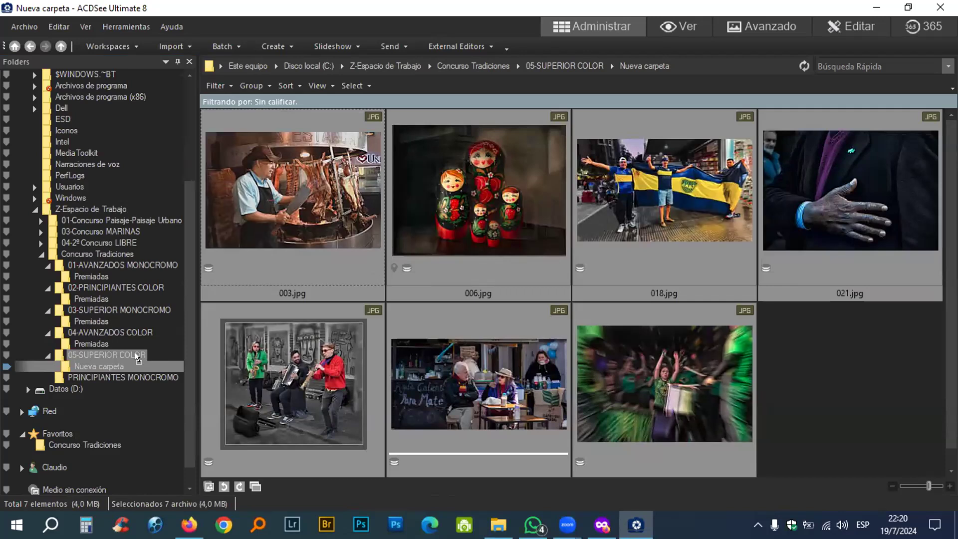
{"action": "left_click_drag", "start_coordinate": [136, 356], "coordinate": [136, 357]}
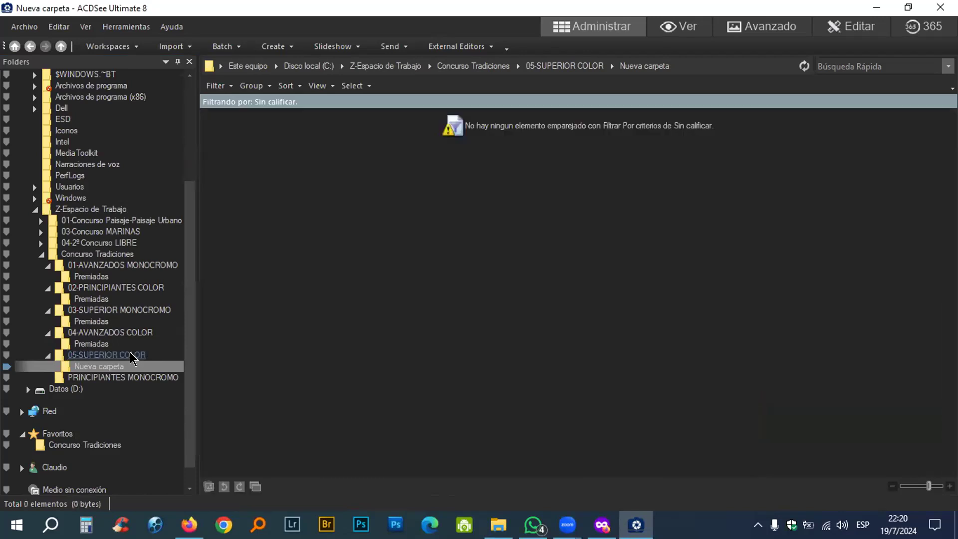
Step: Remove the rating filter from Nueva carpeta so all its photos are listed
{"action": "left_click", "coordinate": [91, 367]}
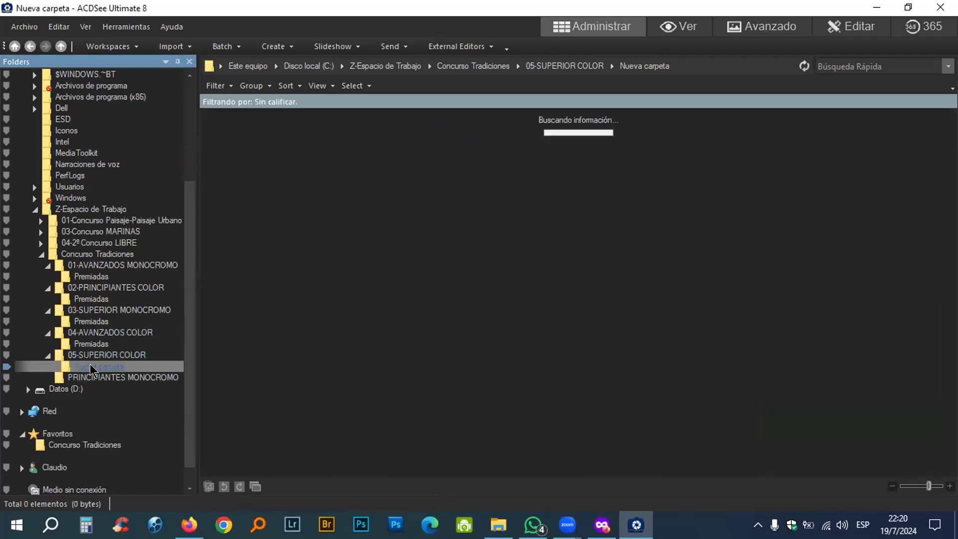
{"action": "left_click", "coordinate": [86, 27]}
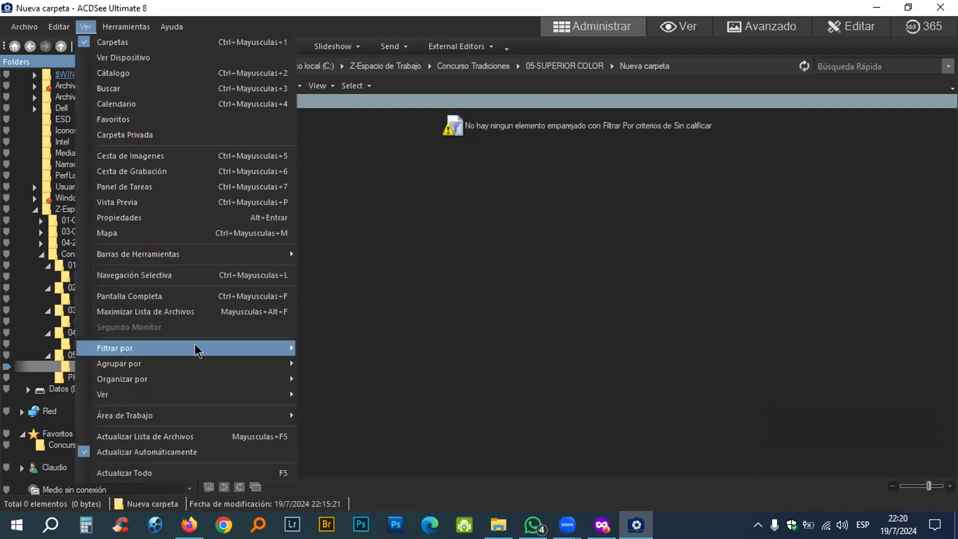
{"action": "mouse_move", "coordinate": [199, 348]}
{"action": "left_click", "coordinate": [338, 15]}
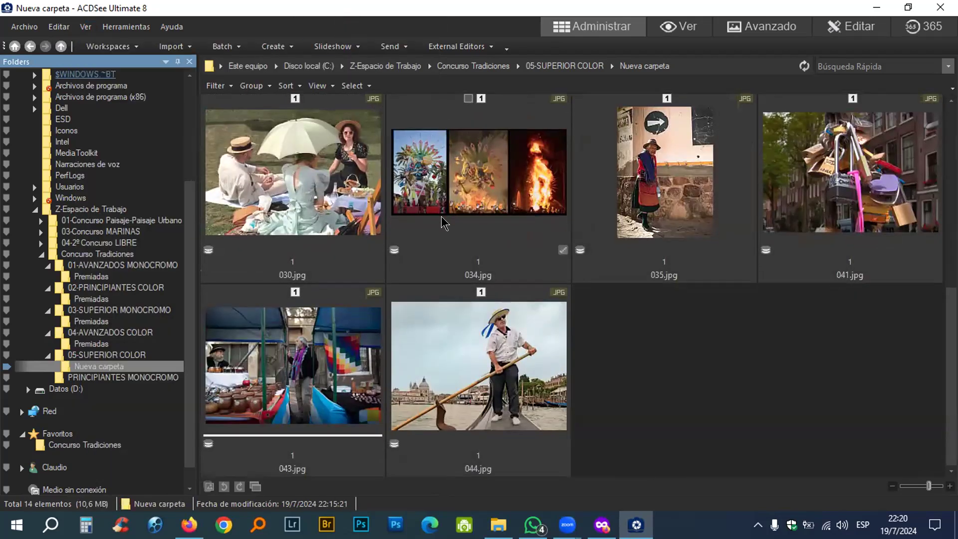
{"action": "scroll", "coordinate": [444, 222], "scroll_direction": "up", "scroll_amount": 5}
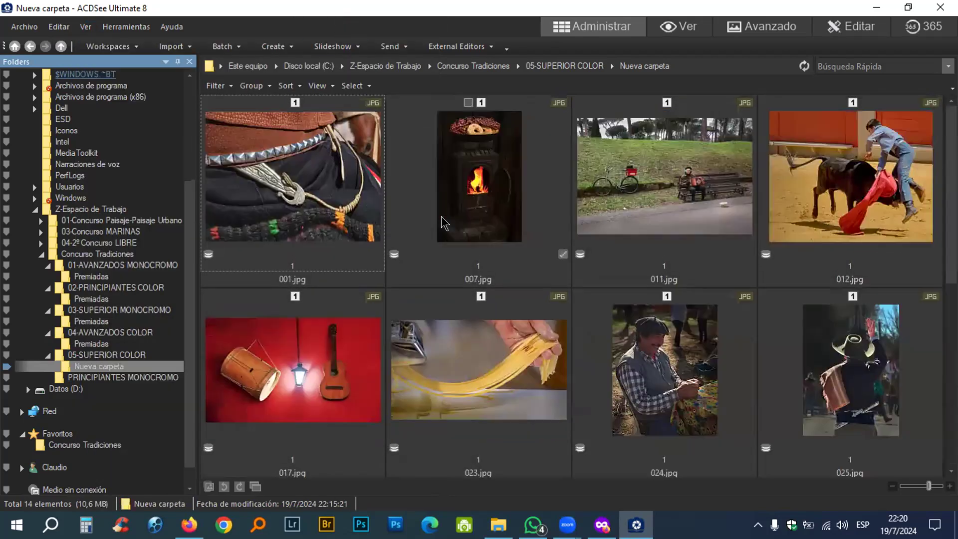
Step: Hide the folder tree and clear the rating of all the photos in Nueva carpeta
{"action": "left_click", "coordinate": [188, 62]}
{"action": "key", "text": "ctrl+a"}
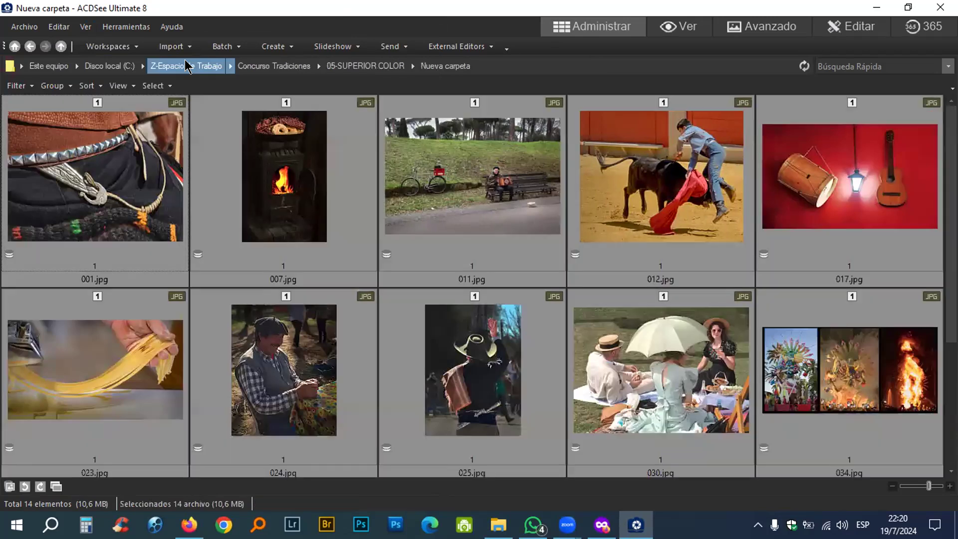
{"action": "key", "text": "ctrl+0"}
Step: Reduce the thumbnail size to 172x129 and deselect all the photos
{"action": "mouse_move", "coordinate": [927, 487]}
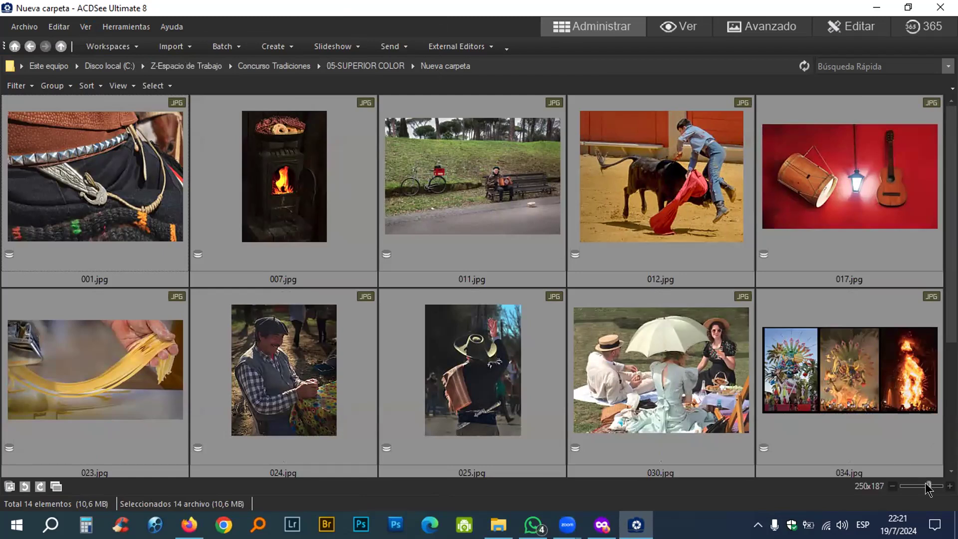
{"action": "left_click_drag", "start_coordinate": [927, 488], "coordinate": [917, 485]}
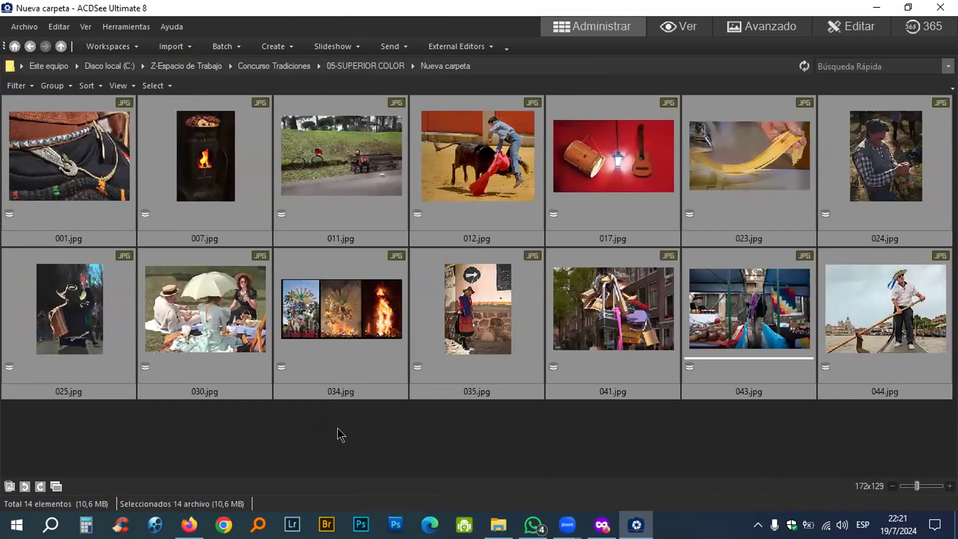
{"action": "left_click", "coordinate": [326, 455]}
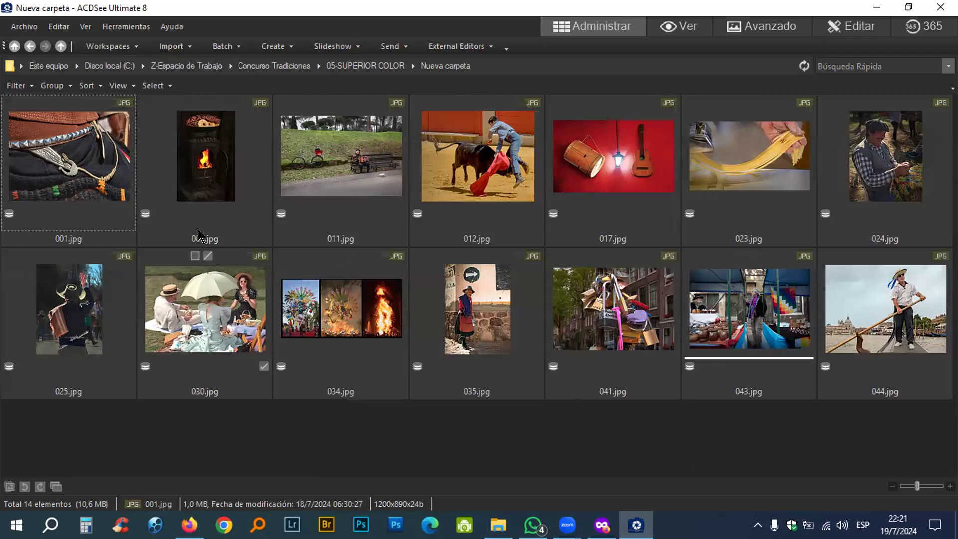
{"action": "left_click", "coordinate": [92, 25]}
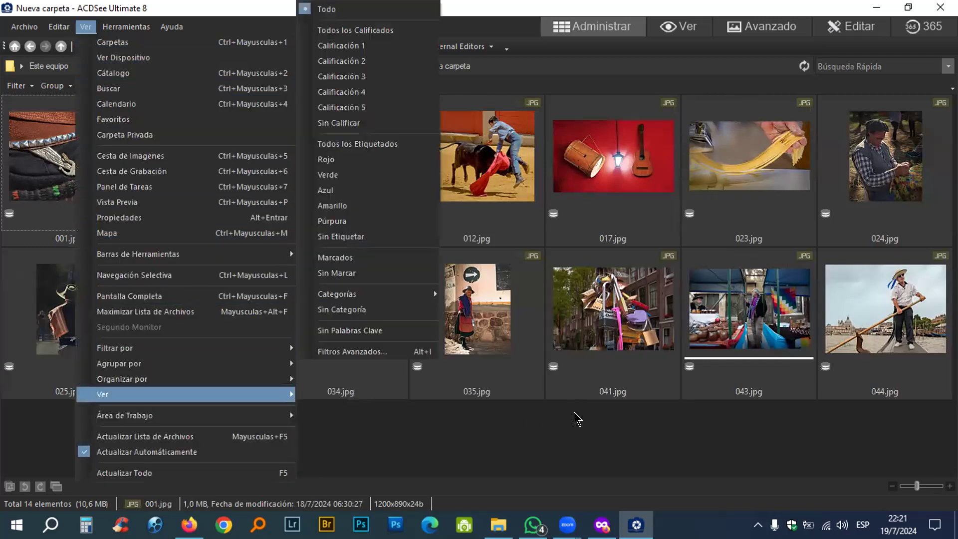
{"action": "left_click", "coordinate": [615, 469]}
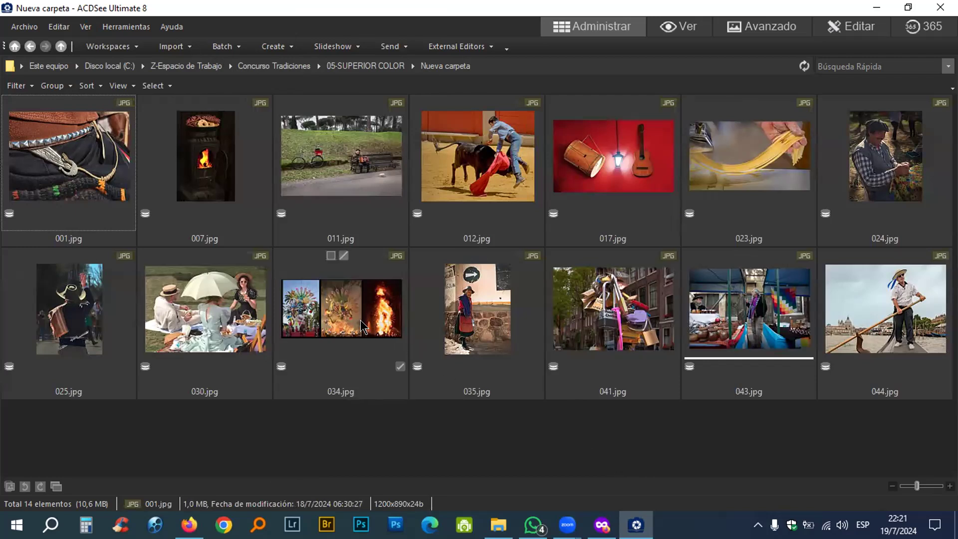
Step: Reorder the photos with 034.jpg first, followed by 001.jpg, 012.jpg and 023.jpg
{"action": "left_click", "coordinate": [342, 322]}
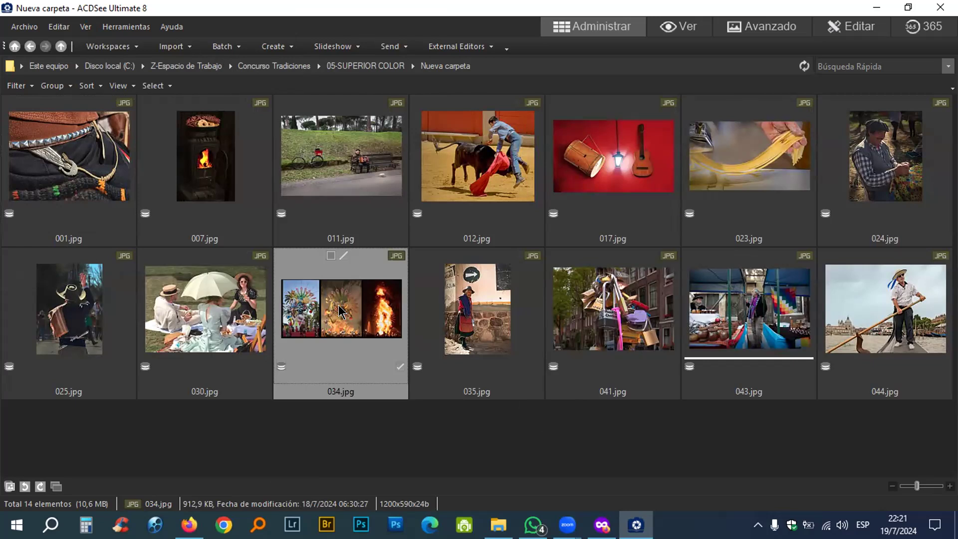
{"action": "left_click_drag", "start_coordinate": [338, 316], "coordinate": [24, 202]}
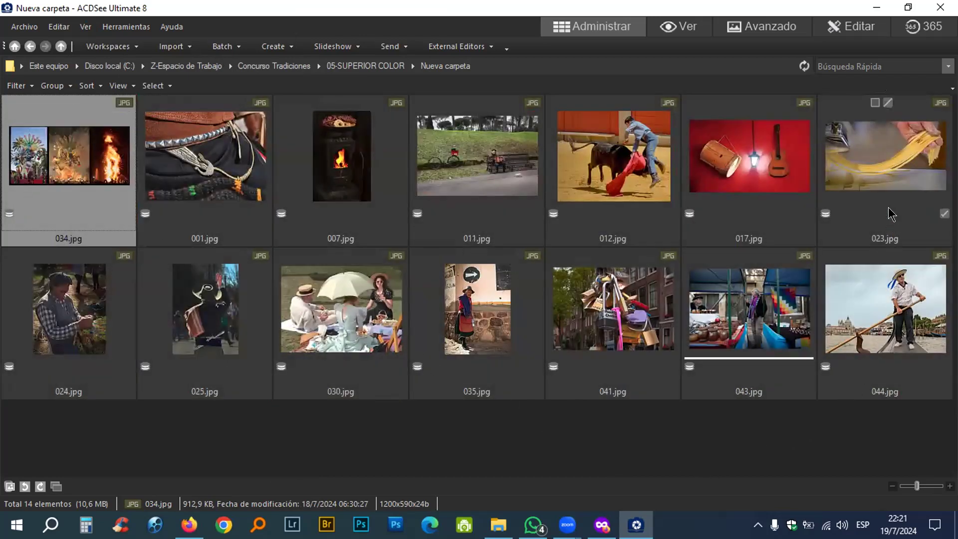
{"action": "left_click_drag", "start_coordinate": [889, 158], "coordinate": [204, 170]}
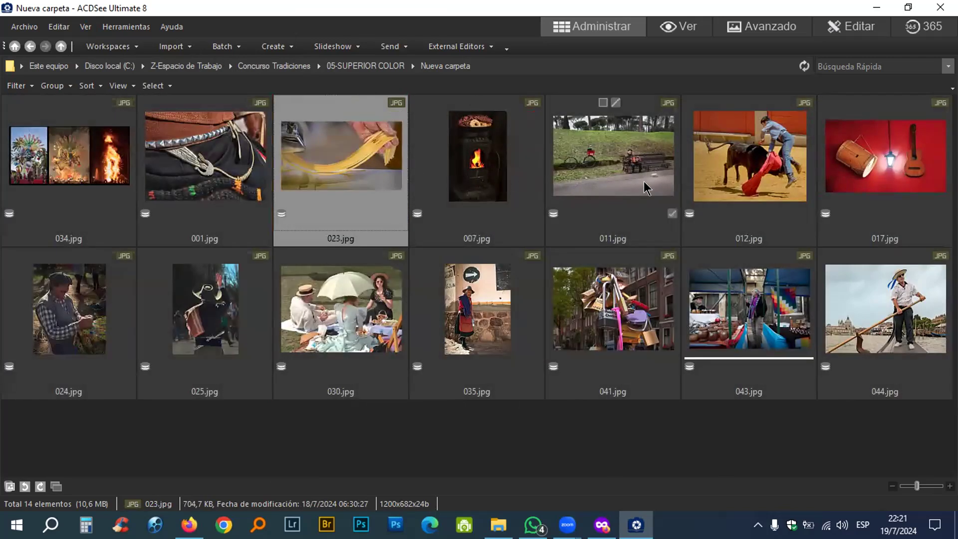
{"action": "left_click_drag", "start_coordinate": [742, 162], "coordinate": [317, 173]}
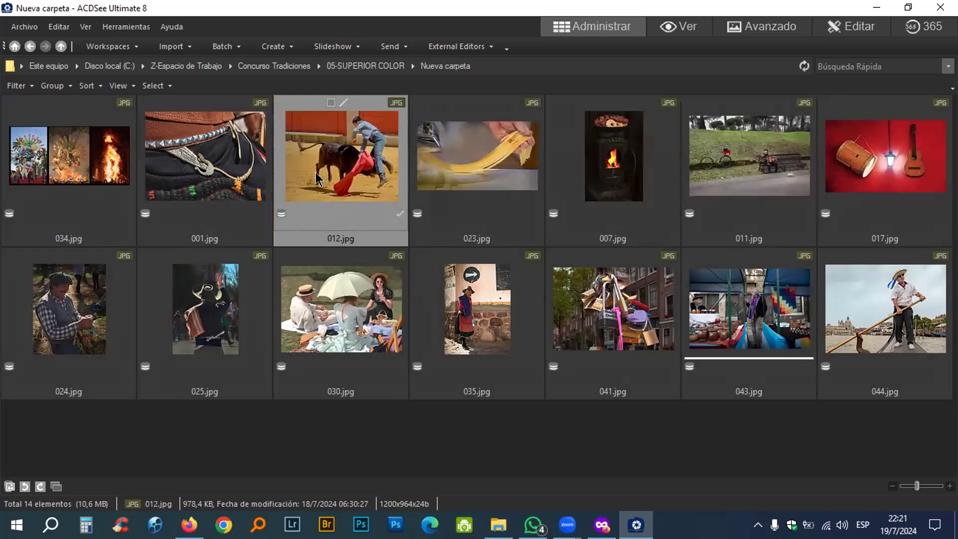
{"action": "left_click", "coordinate": [215, 149]}
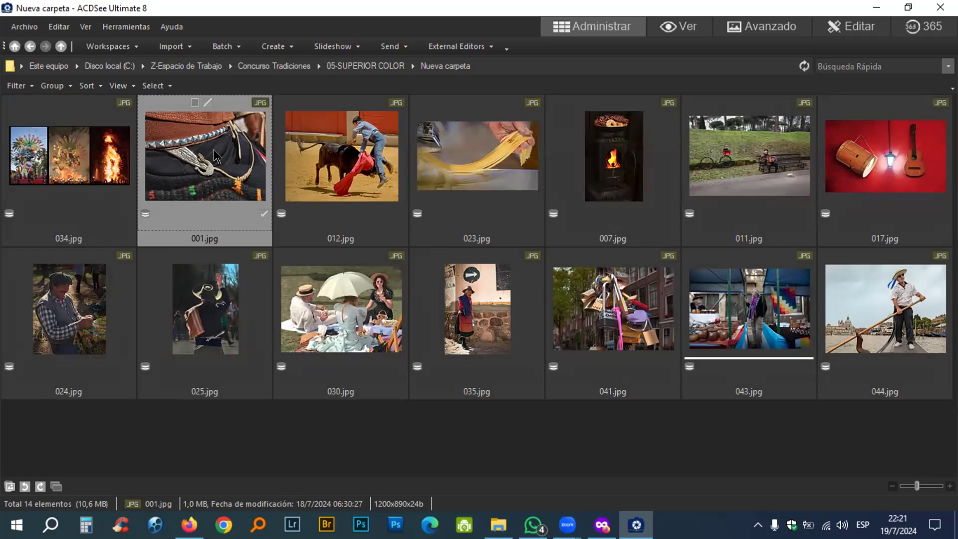
Step: Move 035.jpg to fifth place, directly after 023.jpg
{"action": "left_click", "coordinate": [486, 163]}
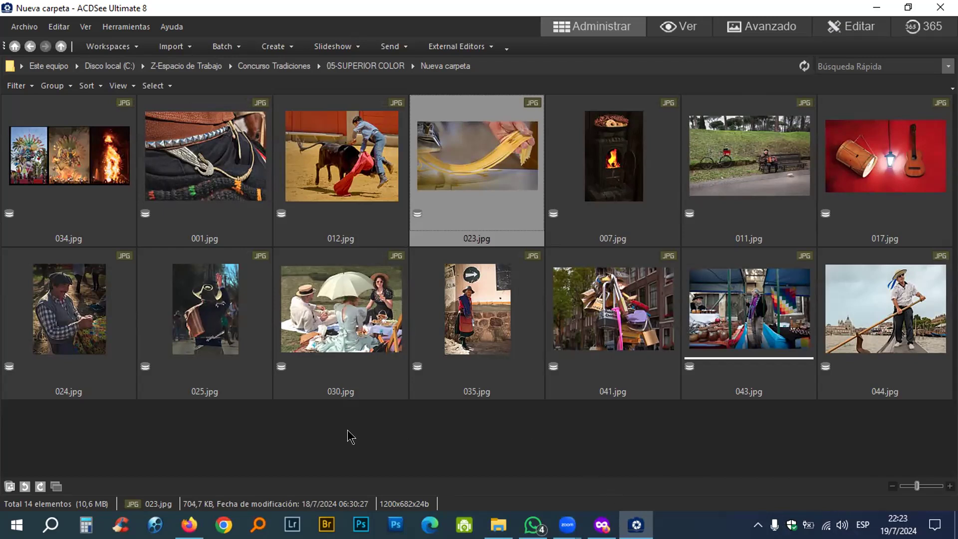
{"action": "left_click", "coordinate": [678, 441]}
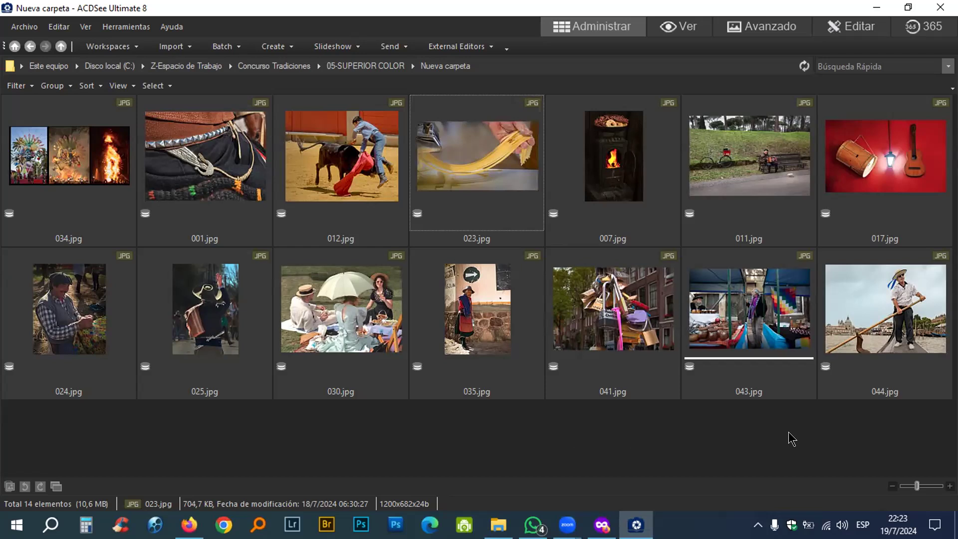
{"action": "left_click", "coordinate": [497, 174]}
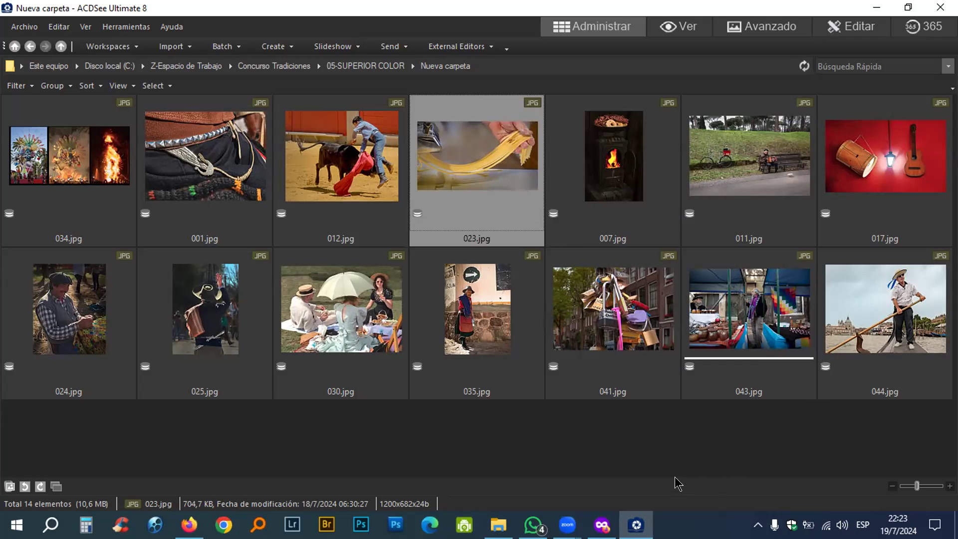
{"action": "left_click", "coordinate": [473, 311]}
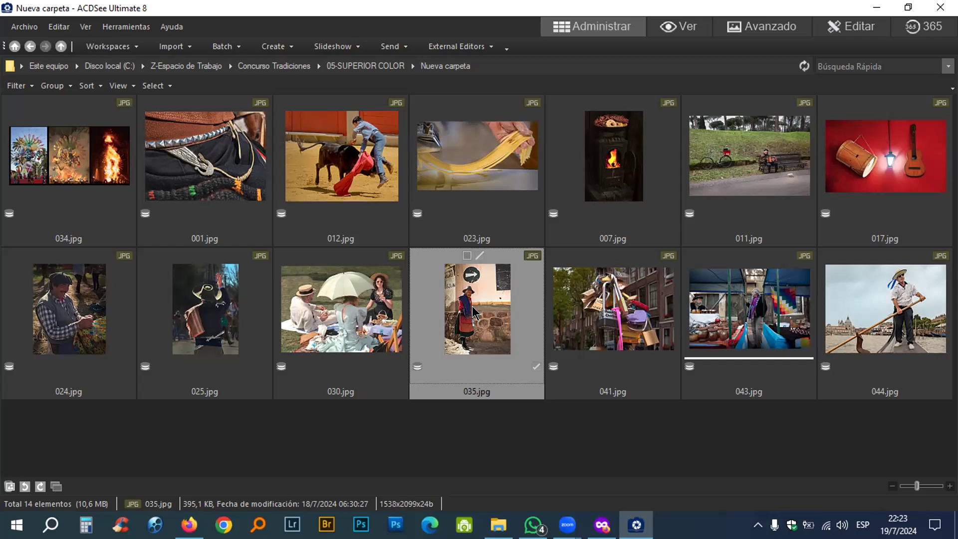
{"action": "left_click_drag", "start_coordinate": [473, 308], "coordinate": [555, 184]}
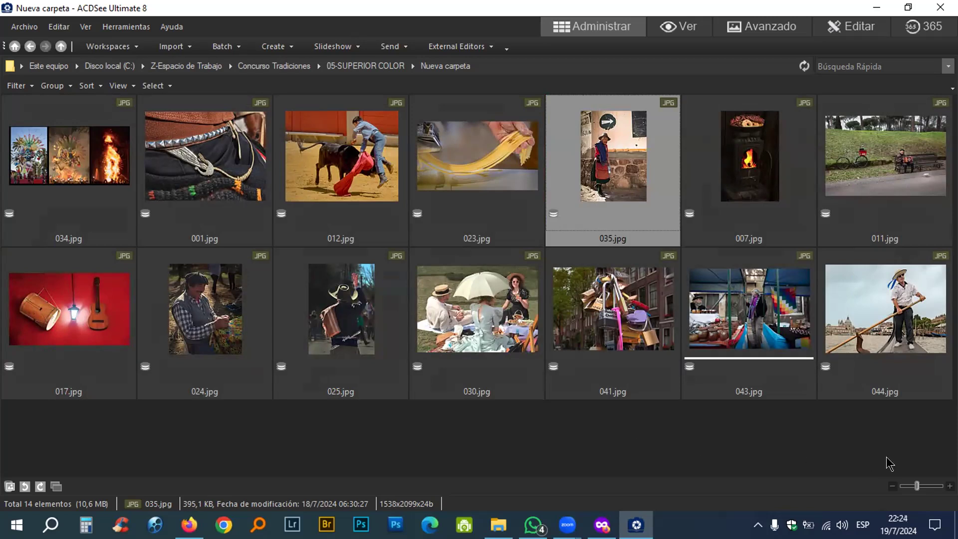
Step: Move 044.jpg to sixth place after 035.jpg, and 017.jpg to seventh place
{"action": "mouse_move", "coordinate": [900, 312]}
{"action": "left_click_drag", "start_coordinate": [900, 312], "coordinate": [720, 218]}
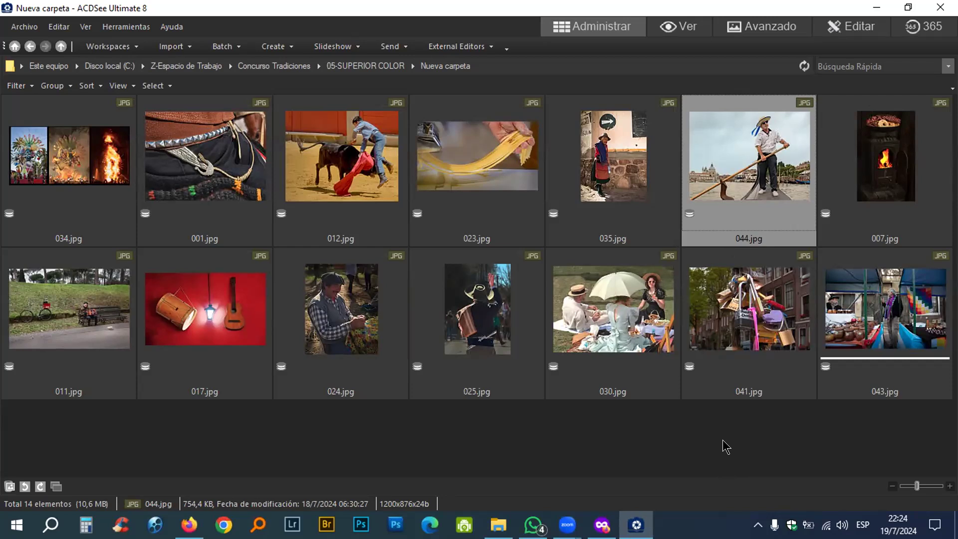
{"action": "left_click", "coordinate": [215, 317]}
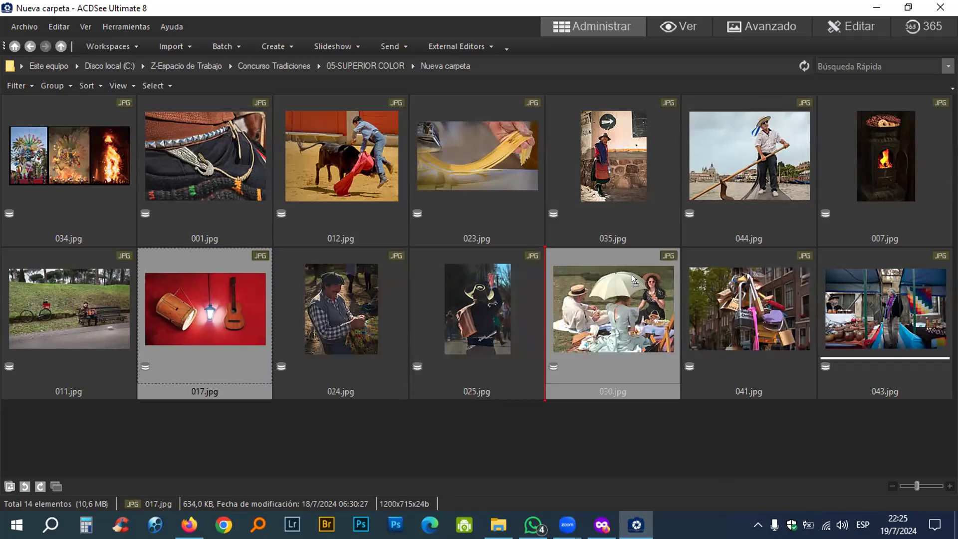
{"action": "left_click_drag", "start_coordinate": [734, 236], "coordinate": [822, 184]}
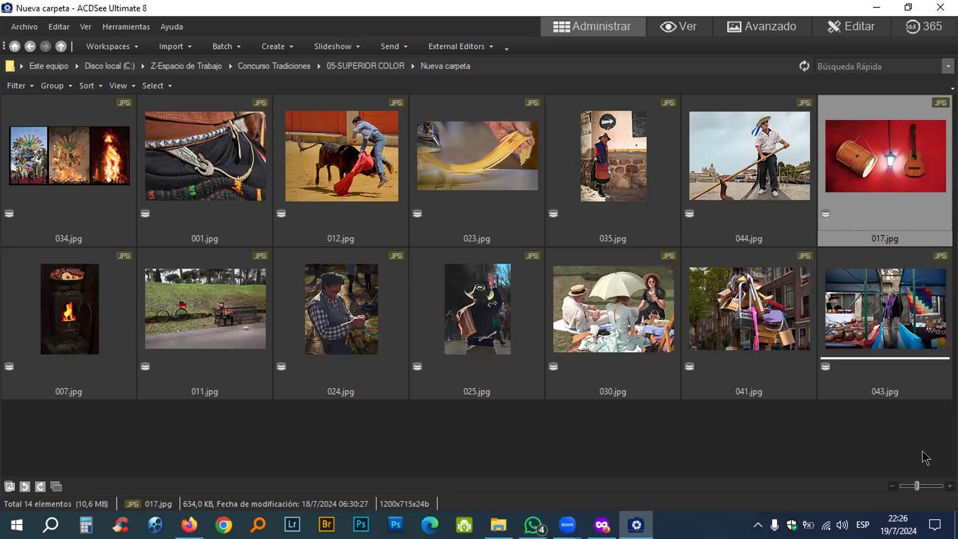
Step: Open 012.jpg in the image viewer to examine it at full size
{"action": "left_click", "coordinate": [385, 167]}
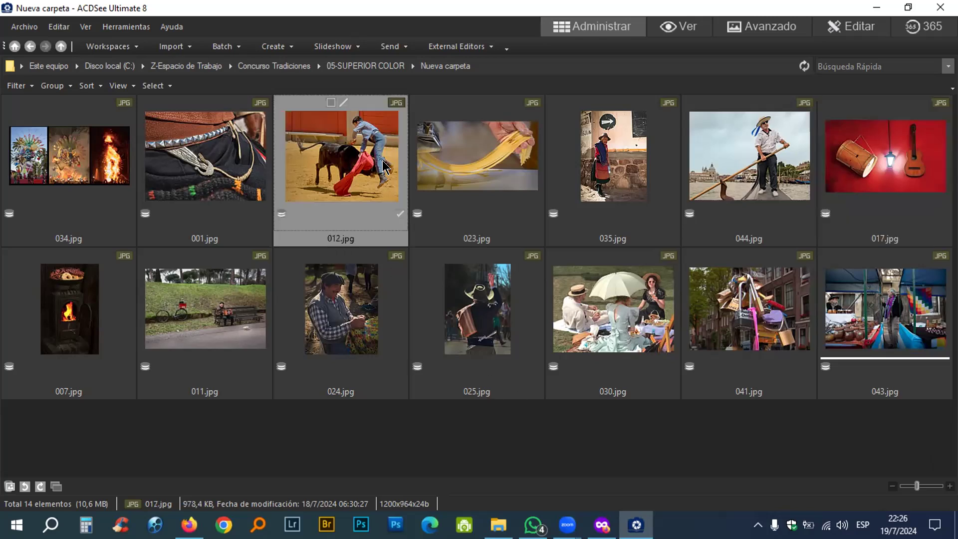
{"action": "double_click", "coordinate": [383, 161]}
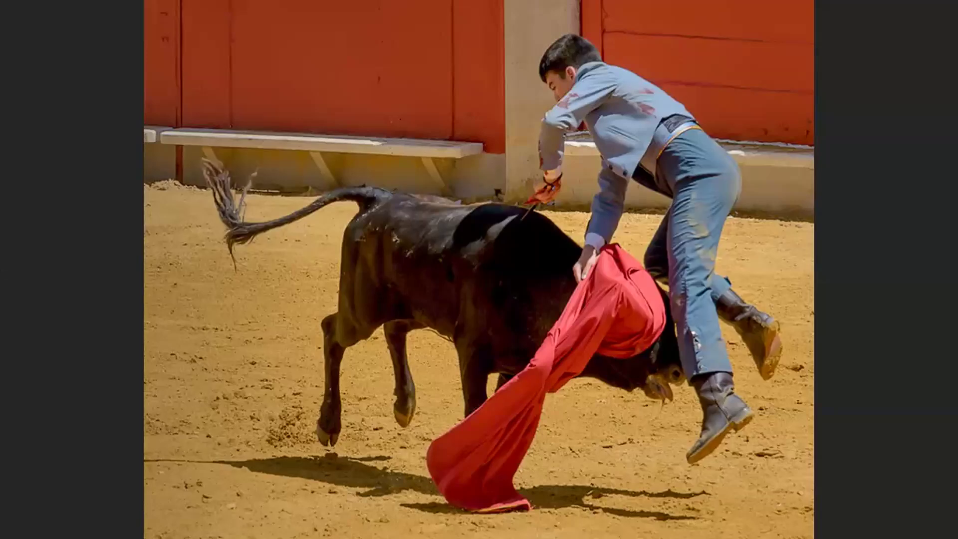
Step: Close the full-size view and move 012.jpg to first place, ahead of 034.jpg
{"action": "key", "text": "Escape"}
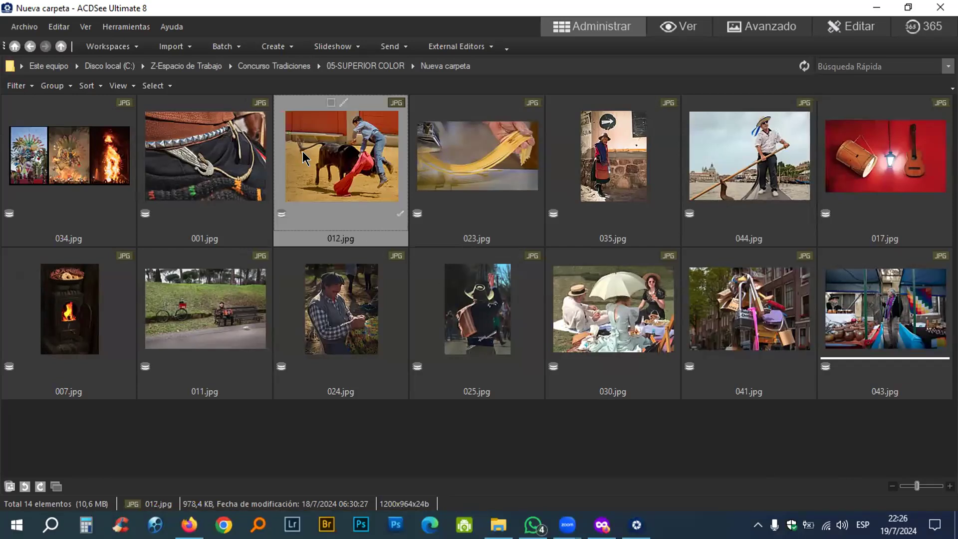
{"action": "left_click_drag", "start_coordinate": [310, 158], "coordinate": [19, 170]}
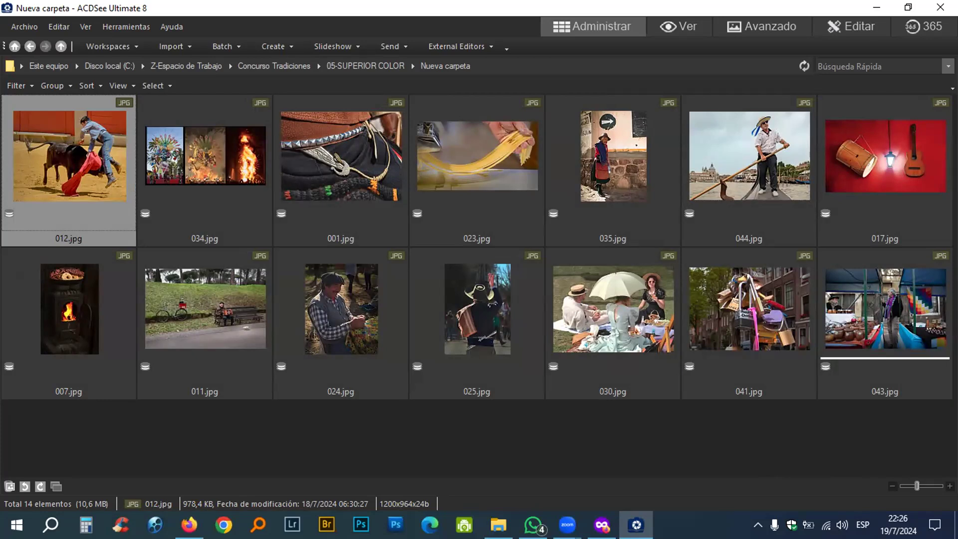
Step: Compare 034.jpg and 023.jpg side by side, and move 023.jpg to third place, directly after 034.jpg
{"action": "left_click", "coordinate": [203, 161]}
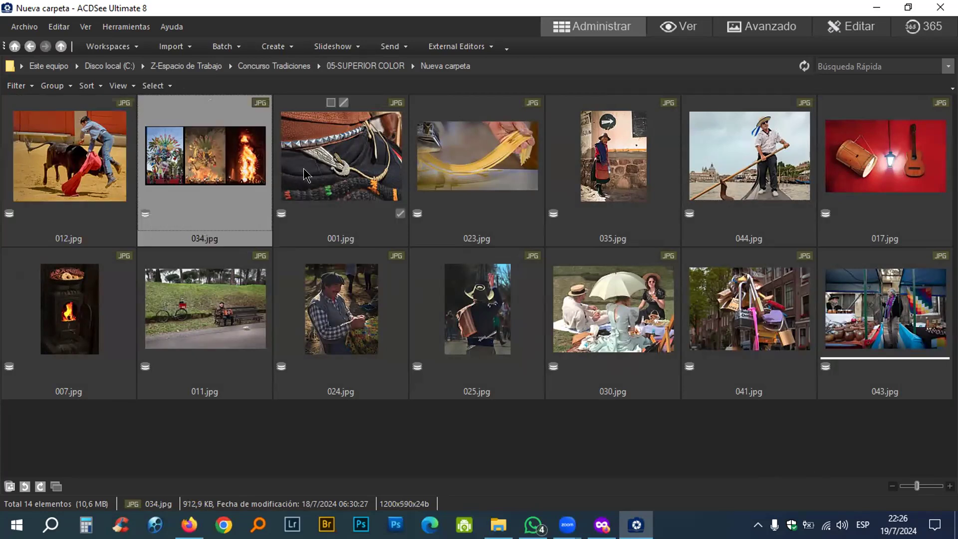
{"action": "left_click", "coordinate": [471, 163], "text": "ctrl"}
{"action": "left_click", "coordinate": [59, 487]}
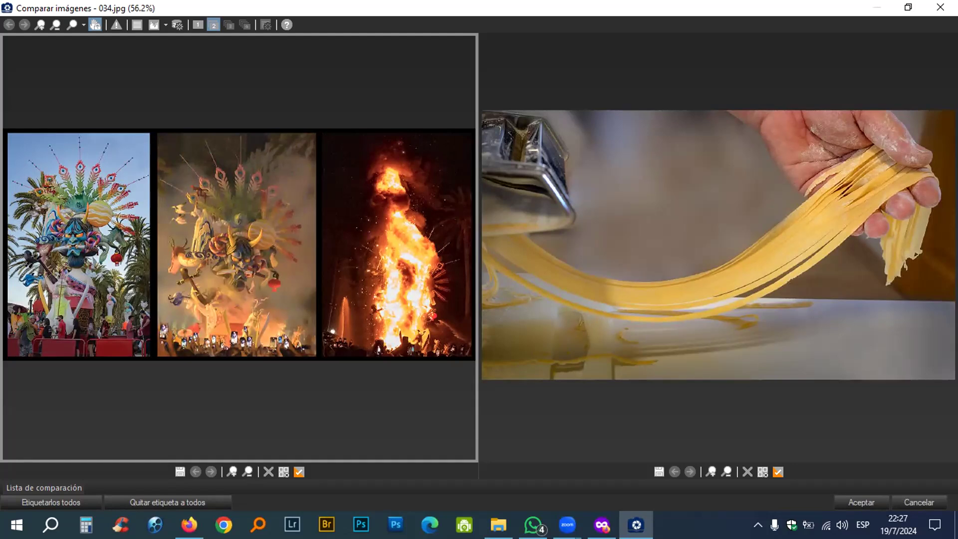
{"action": "key", "text": "Escape"}
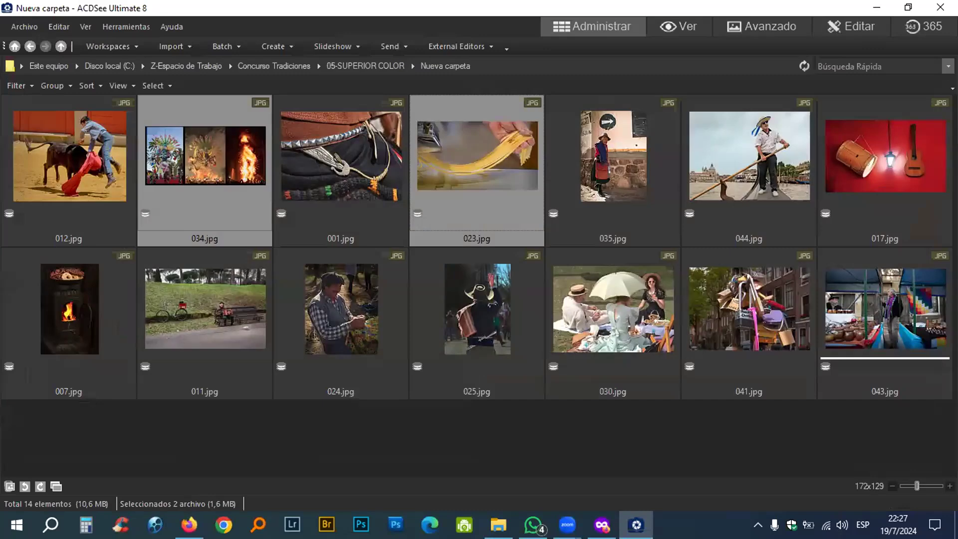
{"action": "left_click", "coordinate": [652, 436]}
{"action": "left_click_drag", "start_coordinate": [453, 151], "coordinate": [304, 157]}
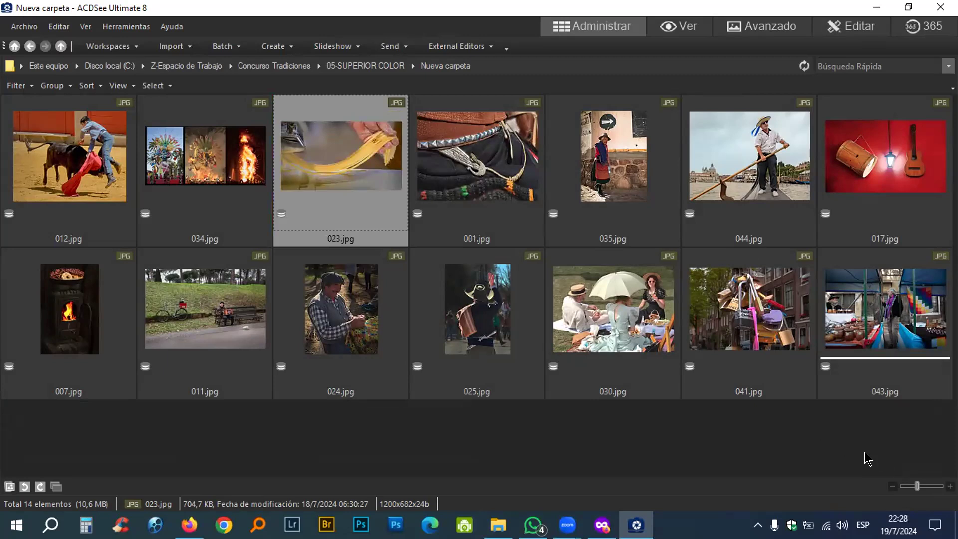
Step: Compare 035.jpg and 044.jpg side by side, and move 044.jpg to fifth place, ahead of 035.jpg
{"action": "left_click", "coordinate": [614, 160]}
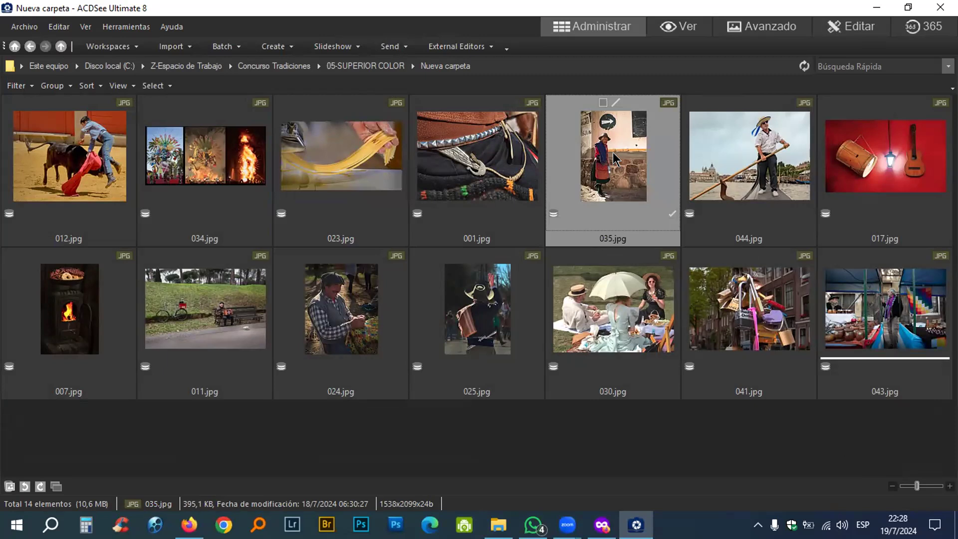
{"action": "left_click", "coordinate": [754, 159], "text": "ctrl"}
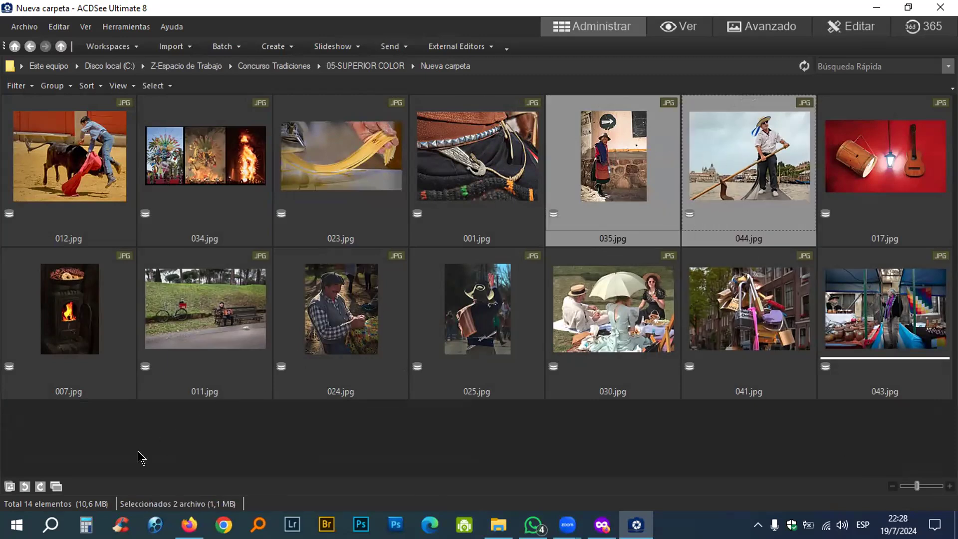
{"action": "left_click", "coordinate": [56, 486]}
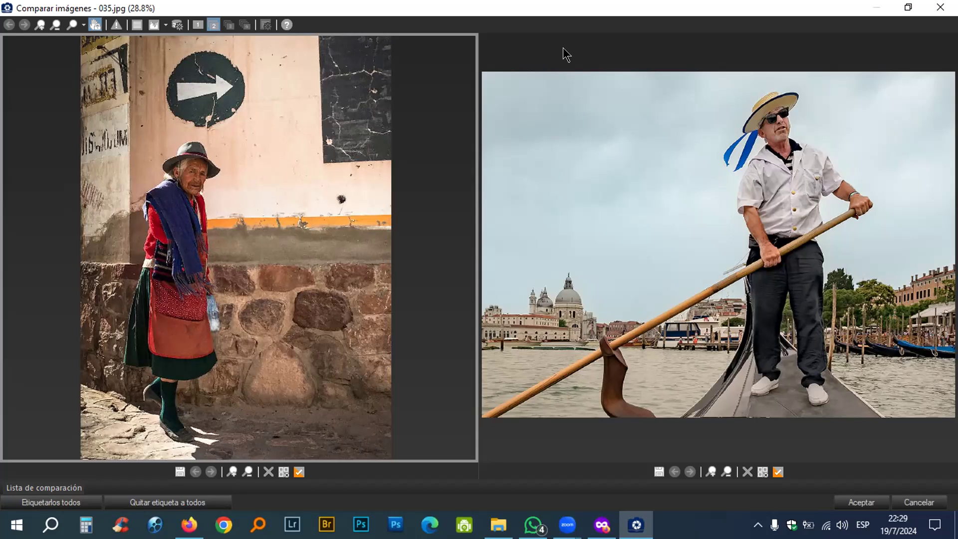
{"action": "key", "text": "Escape"}
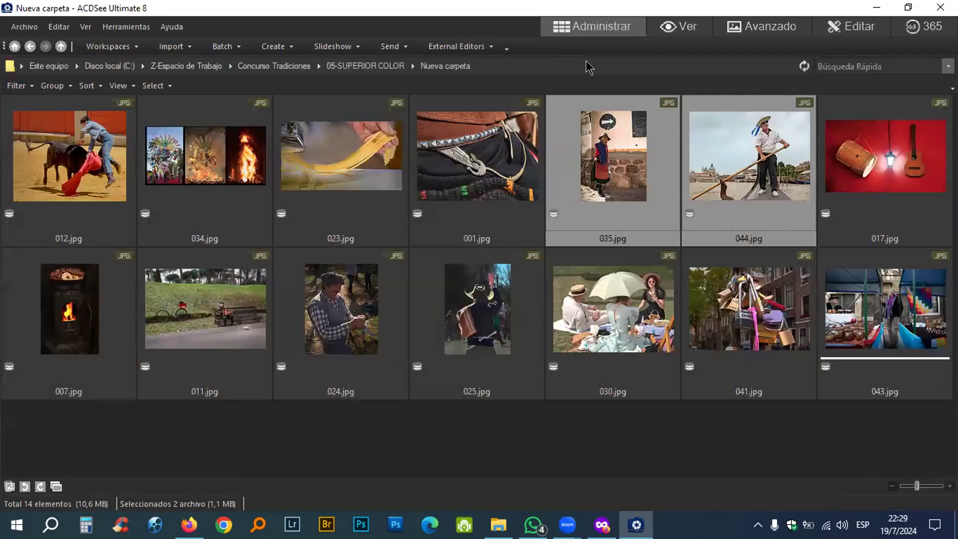
{"action": "left_click", "coordinate": [731, 163]}
{"action": "left_click_drag", "start_coordinate": [730, 154], "coordinate": [567, 152]}
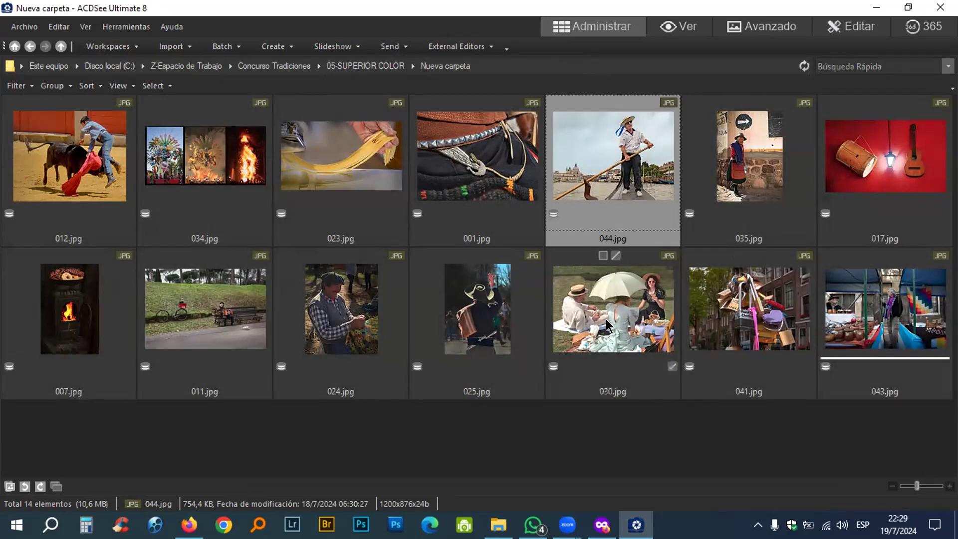
Step: Move 044.jpg and 035.jpg together ahead of 001.jpg, into fourth and fifth place
{"action": "left_click", "coordinate": [498, 158]}
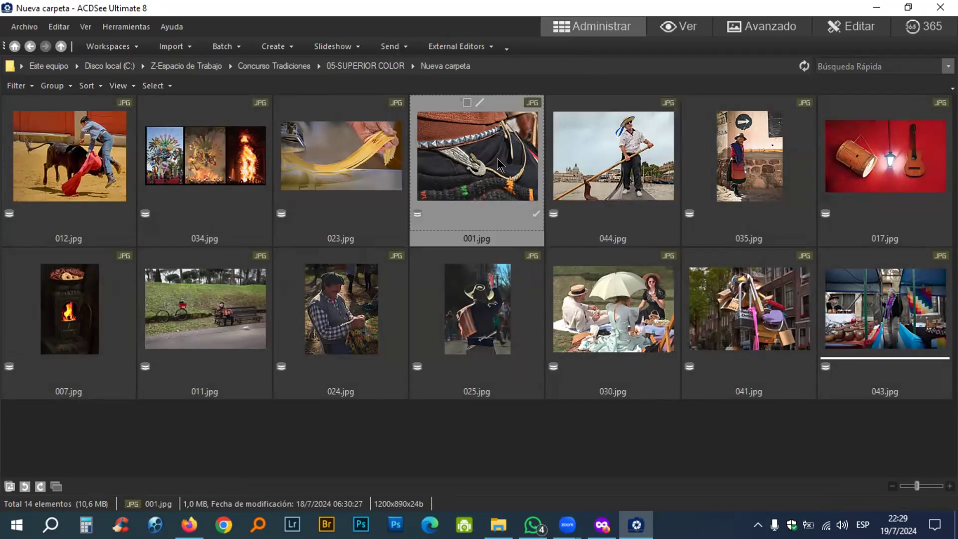
{"action": "left_click", "coordinate": [610, 158]}
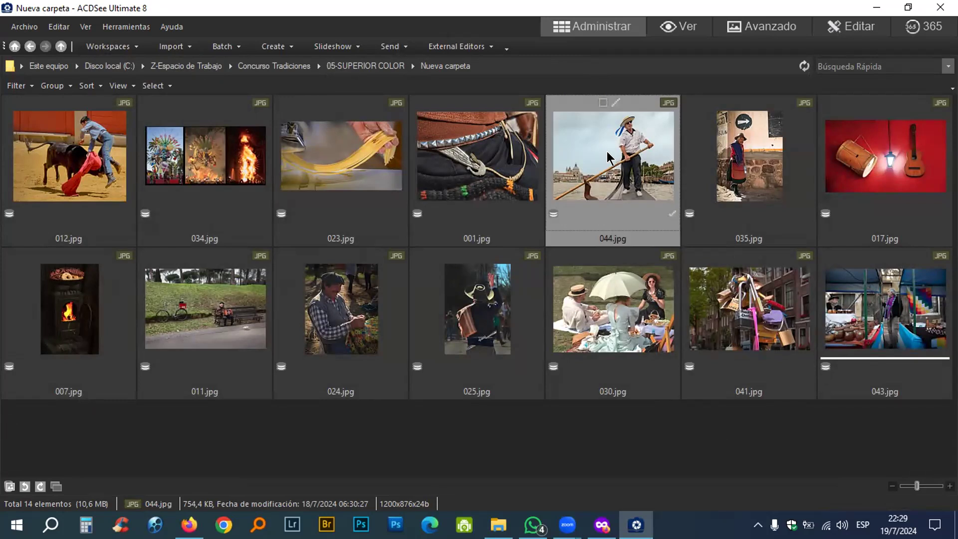
{"action": "left_click", "coordinate": [744, 160], "text": "ctrl"}
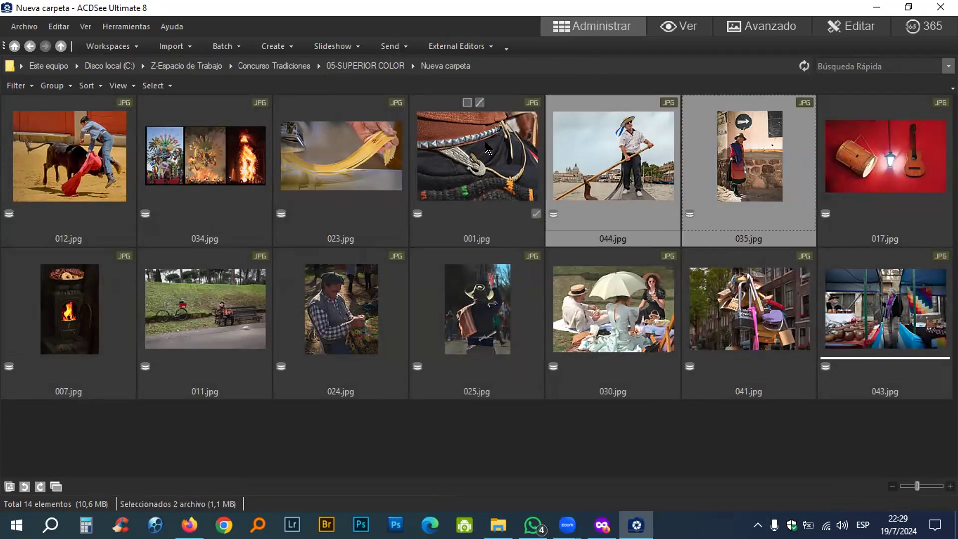
{"action": "left_click_drag", "start_coordinate": [590, 151], "coordinate": [433, 172]}
{"action": "left_click", "coordinate": [677, 421]}
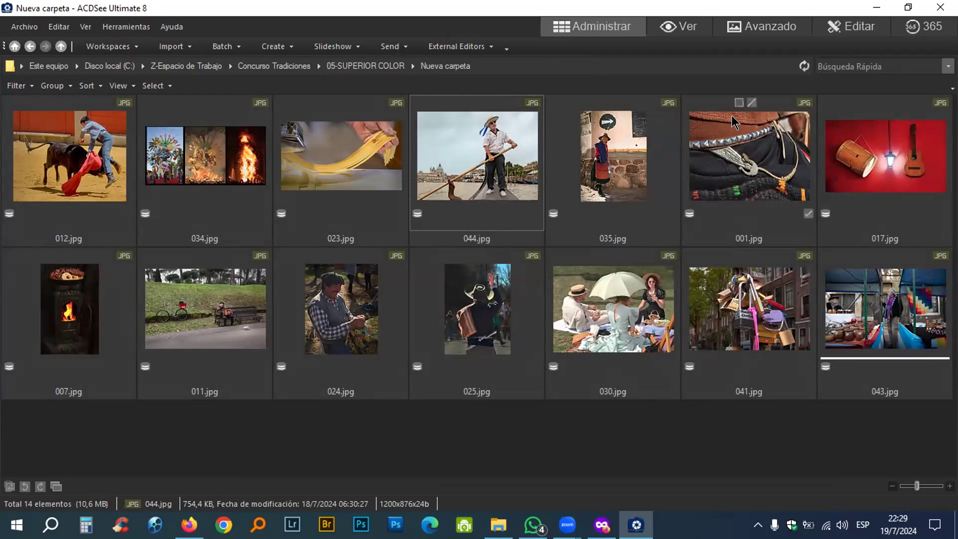
Step: Compare 001.jpg and 017.jpg side by side to check their relative ranking
{"action": "left_click", "coordinate": [773, 137]}
{"action": "left_click", "coordinate": [879, 150], "text": "ctrl"}
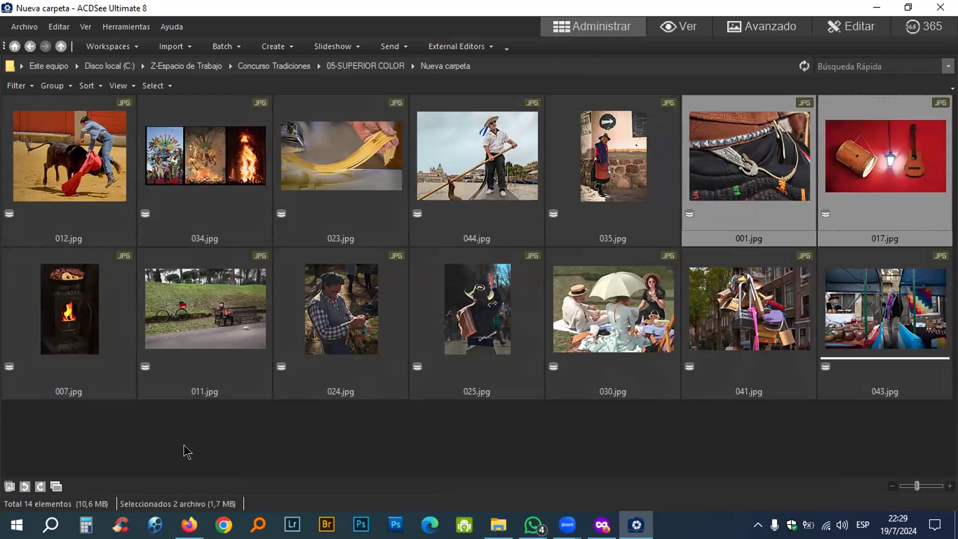
{"action": "left_click", "coordinate": [49, 487]}
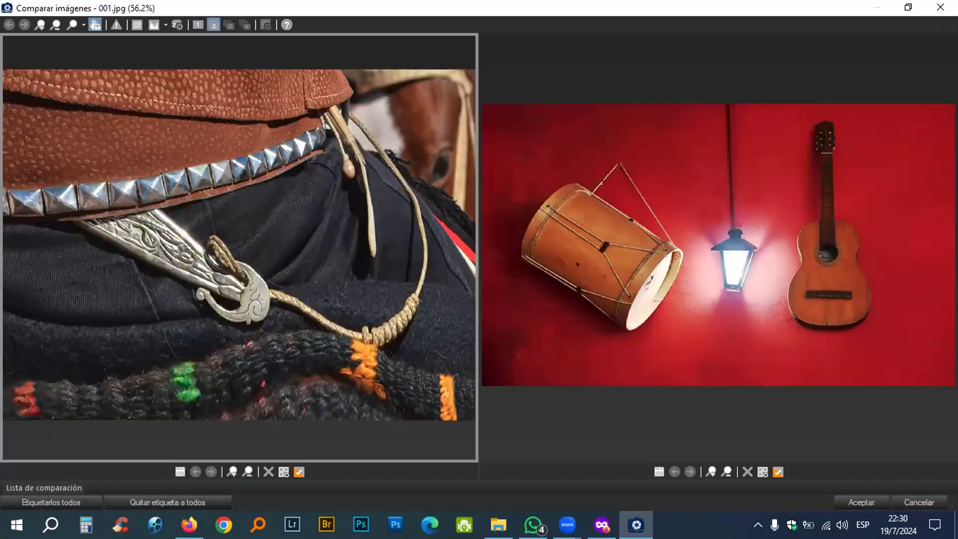
{"action": "key", "text": "Escape"}
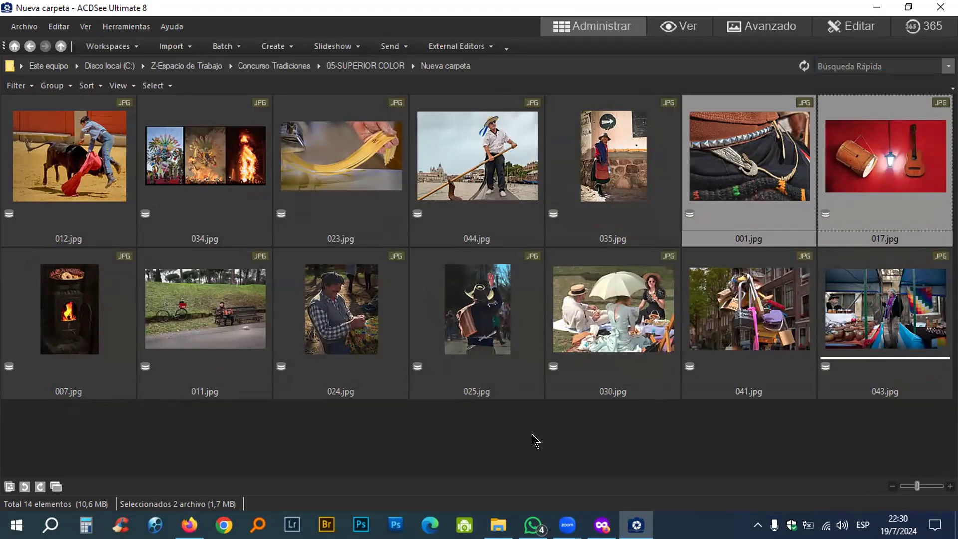
{"action": "left_click", "coordinate": [56, 486]}
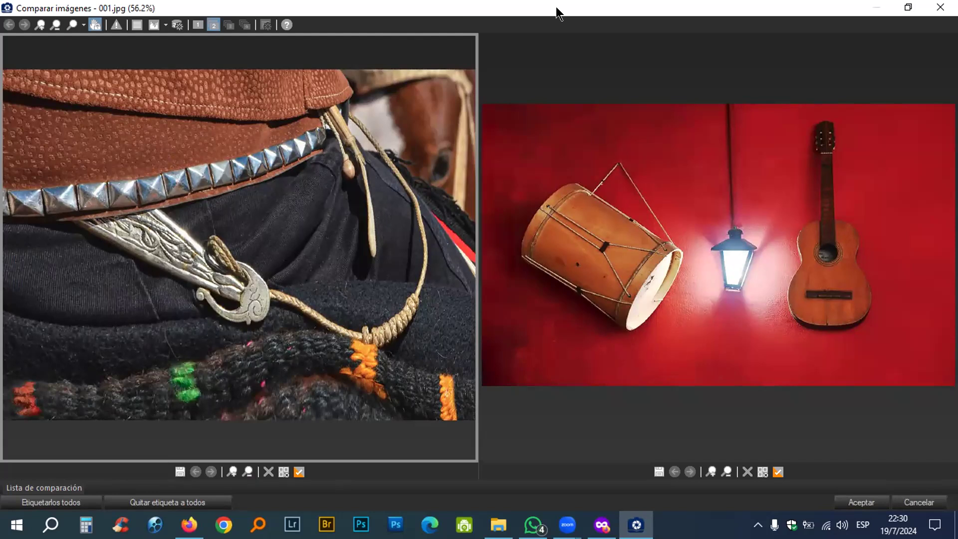
{"action": "key", "text": "Escape"}
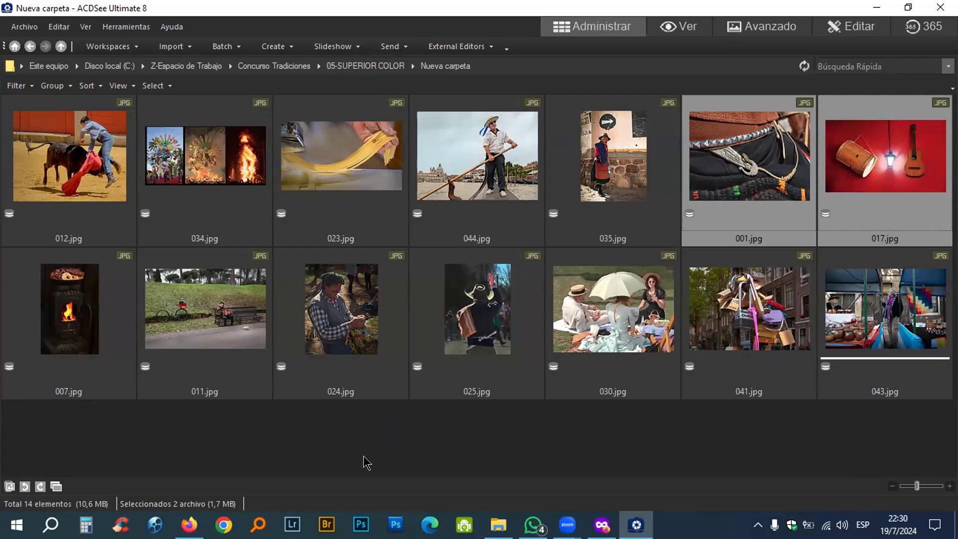
Step: Rename the first-place photo 012.jpg as 01-1P-012.jpg
{"action": "left_click", "coordinate": [68, 148]}
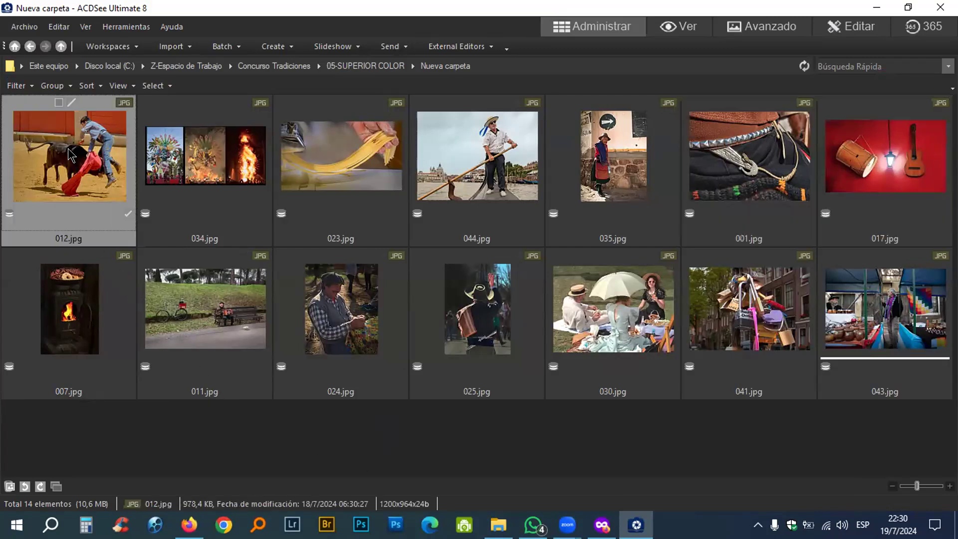
{"action": "key", "text": "F2"}
{"action": "key", "text": "Home"}
{"action": "type", "text": "01-"}
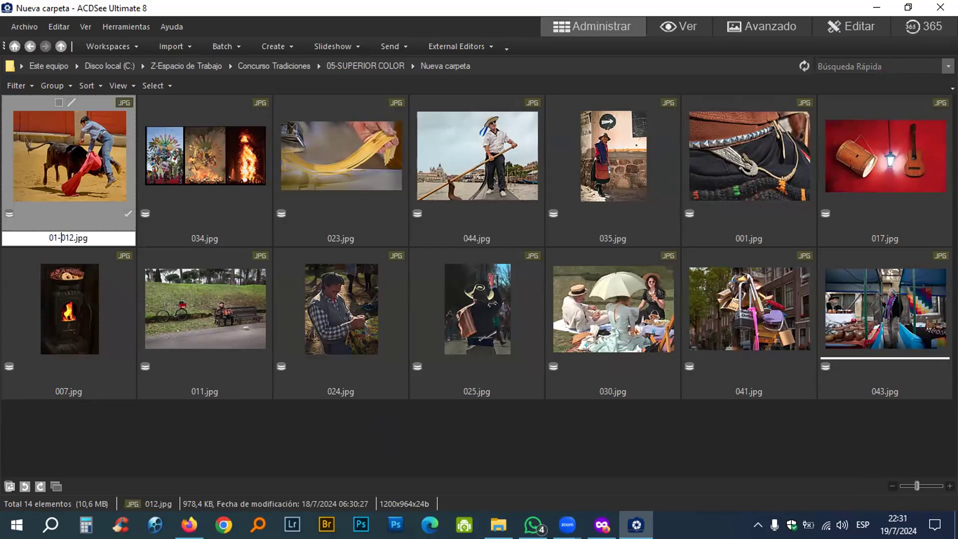
{"action": "type", "text": "1P-"}
{"action": "key", "text": "Return"}
Step: Rename the second-place photo 034.jpg as 02-2P-034.jpg
{"action": "key", "text": "Right"}
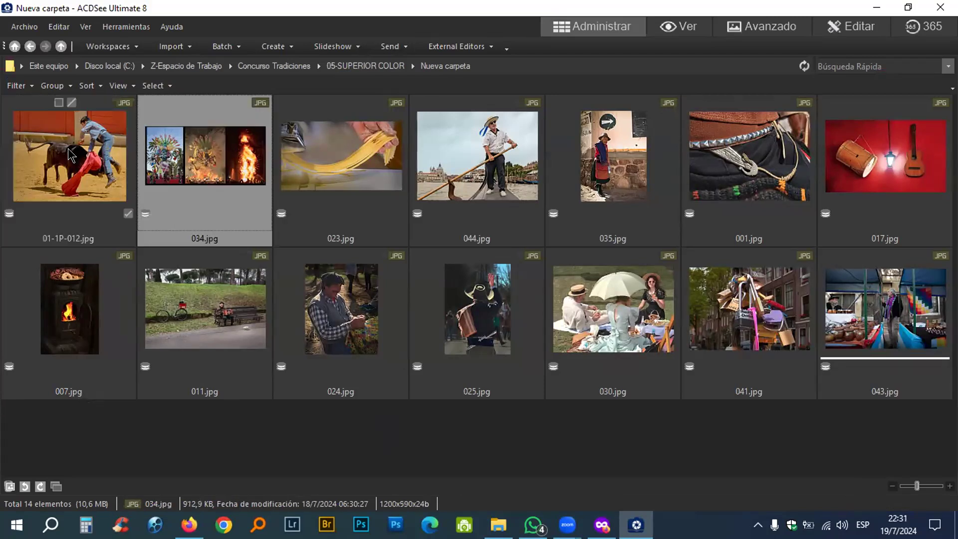
{"action": "key", "text": "F2"}
{"action": "key", "text": "Home"}
{"action": "type", "text": "02-2P-"}
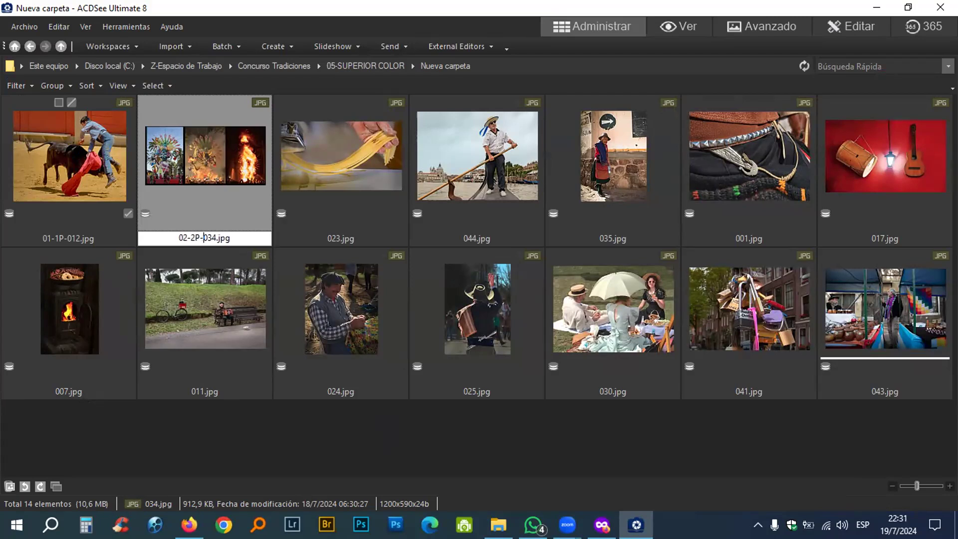
{"action": "key", "text": "Return"}
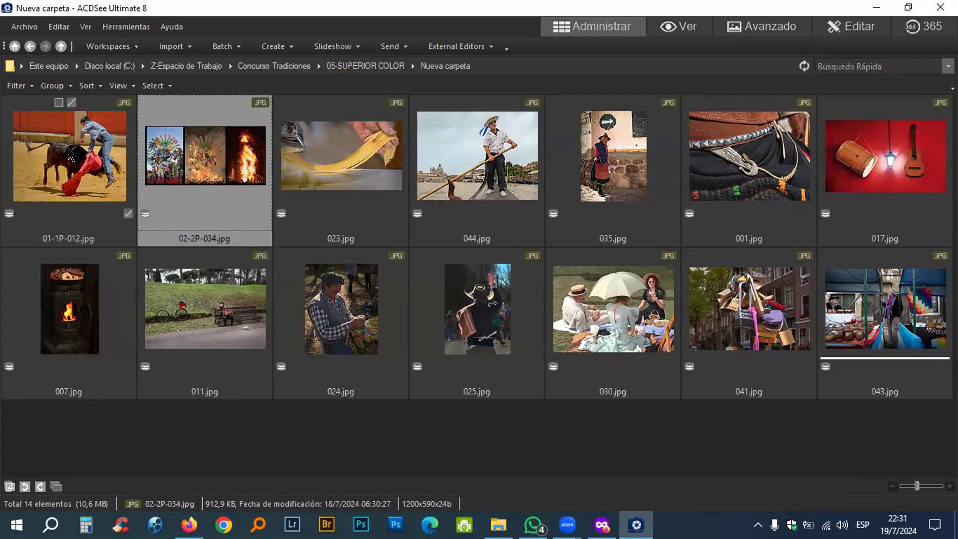
Step: Rename the third-place photo 023.jpg as 03-3P-023.jpg
{"action": "key", "text": "Right"}
{"action": "key", "text": "F2"}
{"action": "key", "text": "Home"}
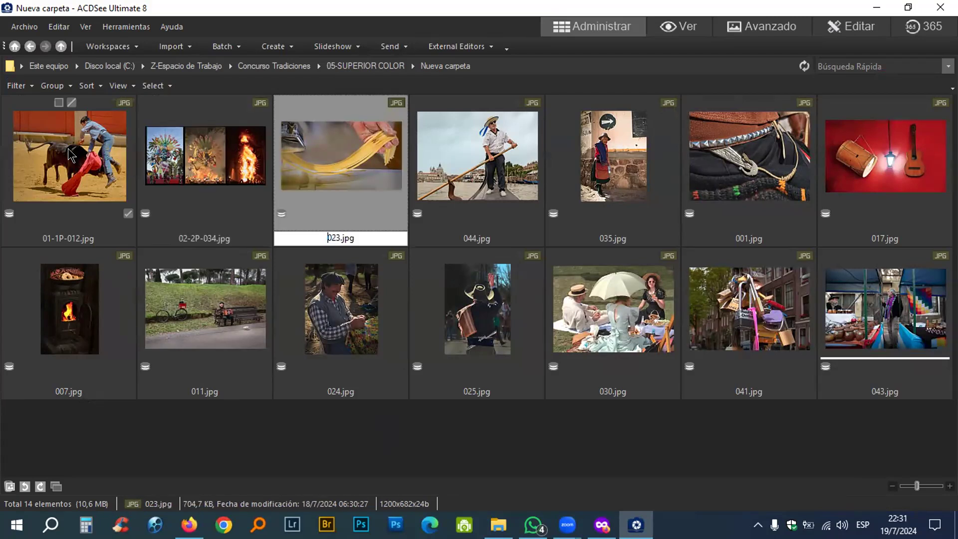
{"action": "type", "text": "03-3P-"}
{"action": "key", "text": "Return"}
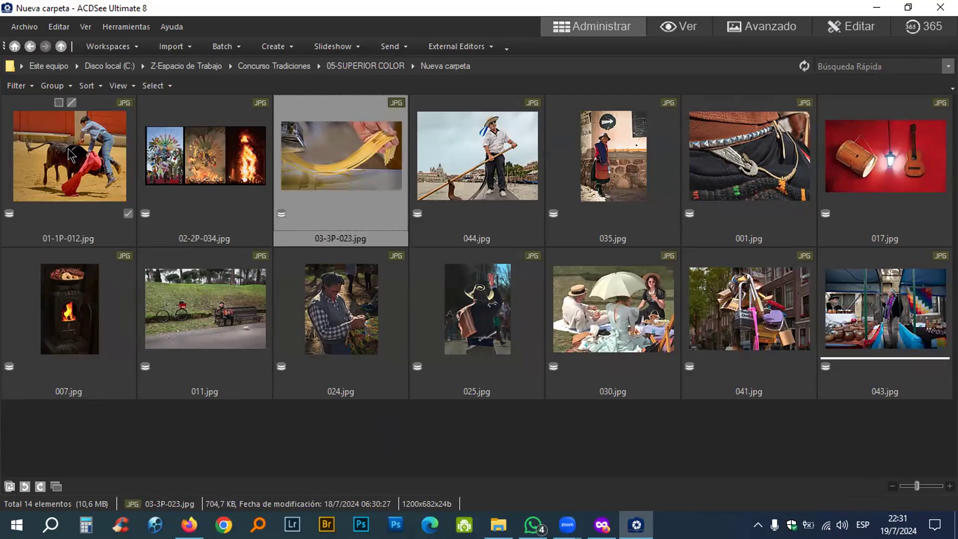
Step: Rename the fourth-place photo 044.jpg as 04-ME-044.jpg
{"action": "key", "text": "Right"}
{"action": "key", "text": "F2"}
{"action": "key", "text": "Home"}
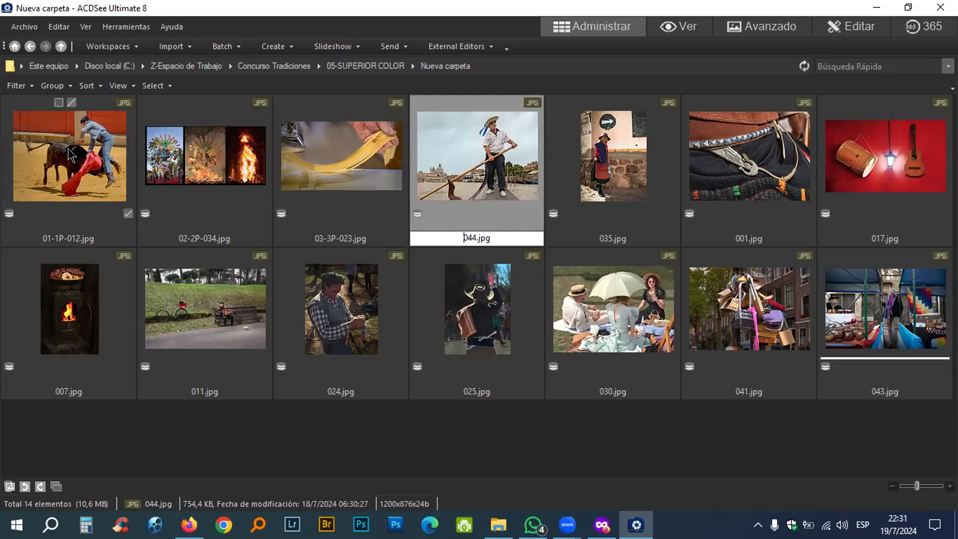
{"action": "type", "text": "04-ME-"}
{"action": "key", "text": "Return"}
Step: Rename the fifth-place photo 035.jpg as 05-1M-035.jpg
{"action": "key", "text": "Right"}
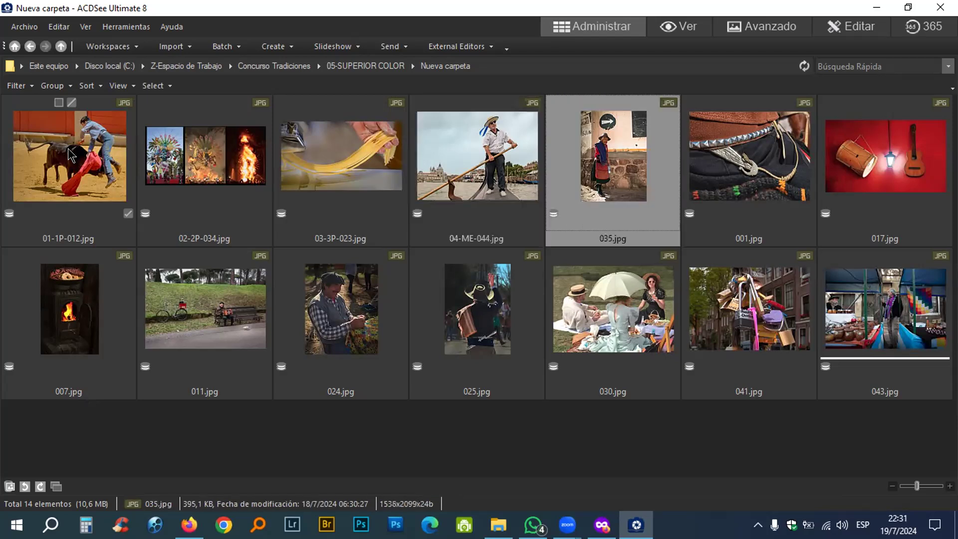
{"action": "key", "text": "F2"}
{"action": "key", "text": "Home"}
{"action": "type", "text": "05-"}
{"action": "type", "text": "1M-"}
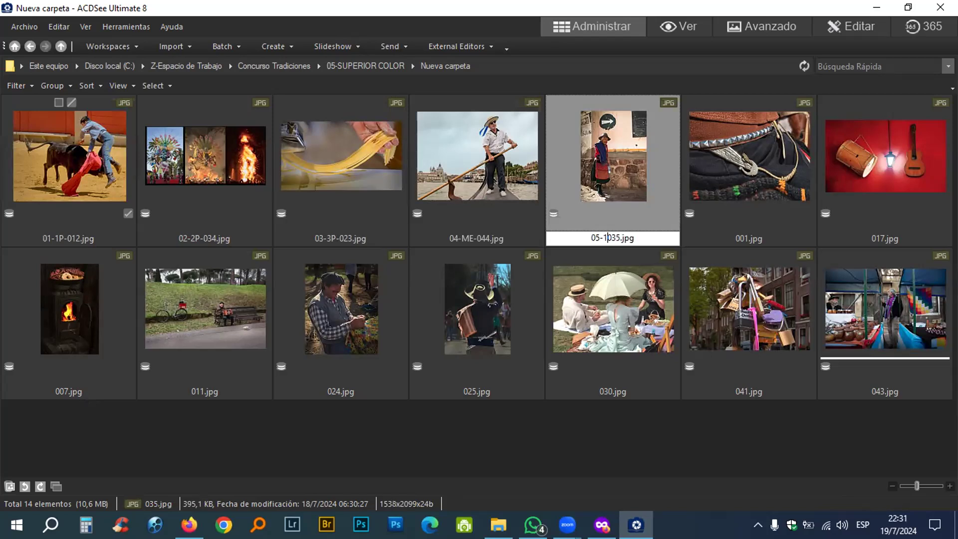
{"action": "key", "text": "Return"}
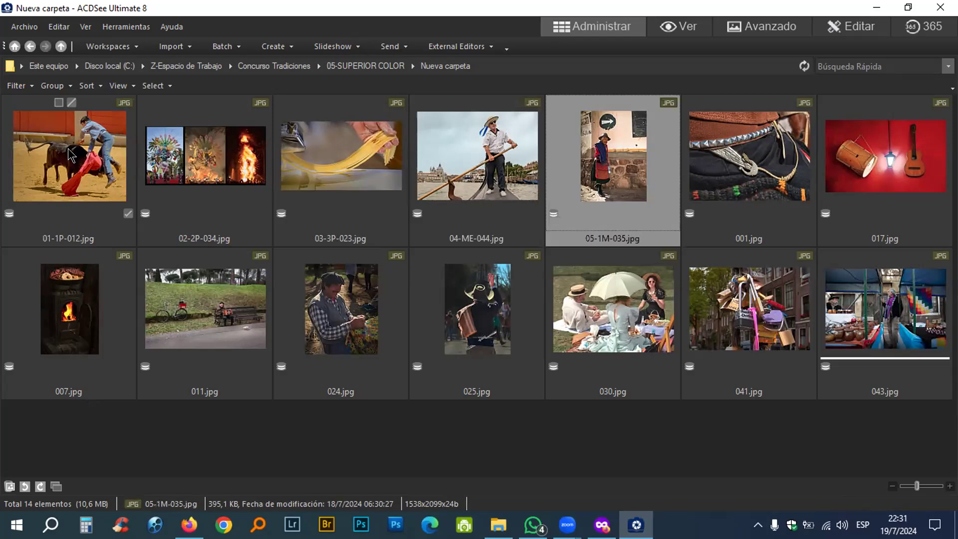
Step: Rename the sixth-place photo 001.jpg as 06-2M-001.jpg
{"action": "key", "text": "Right"}
{"action": "key", "text": "F2"}
{"action": "key", "text": "Home"}
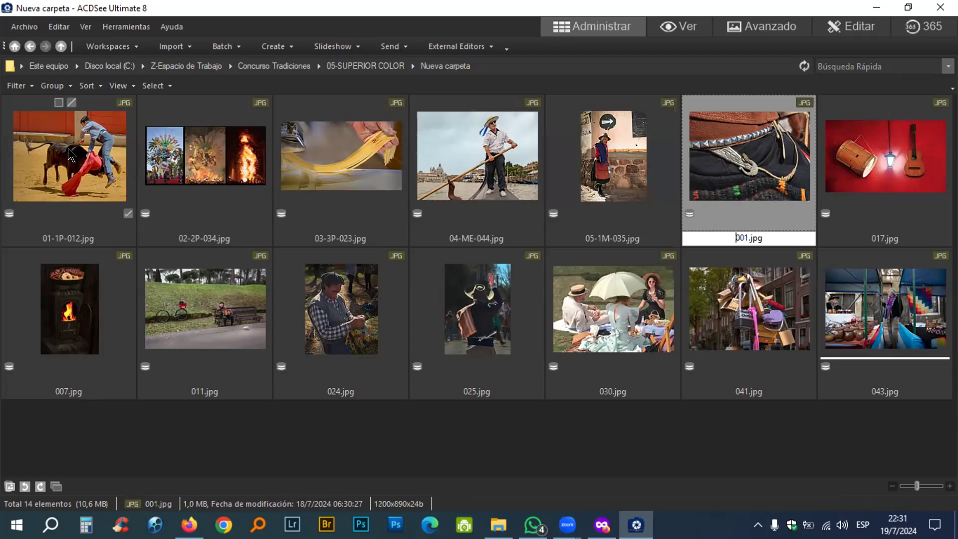
{"action": "type", "text": "06-2M-"}
{"action": "key", "text": "Return"}
Step: Rename the seventh-place photo 017.jpg as 07-3M-017.jpg
{"action": "key", "text": "Right"}
{"action": "key", "text": "F2"}
{"action": "key", "text": "Home"}
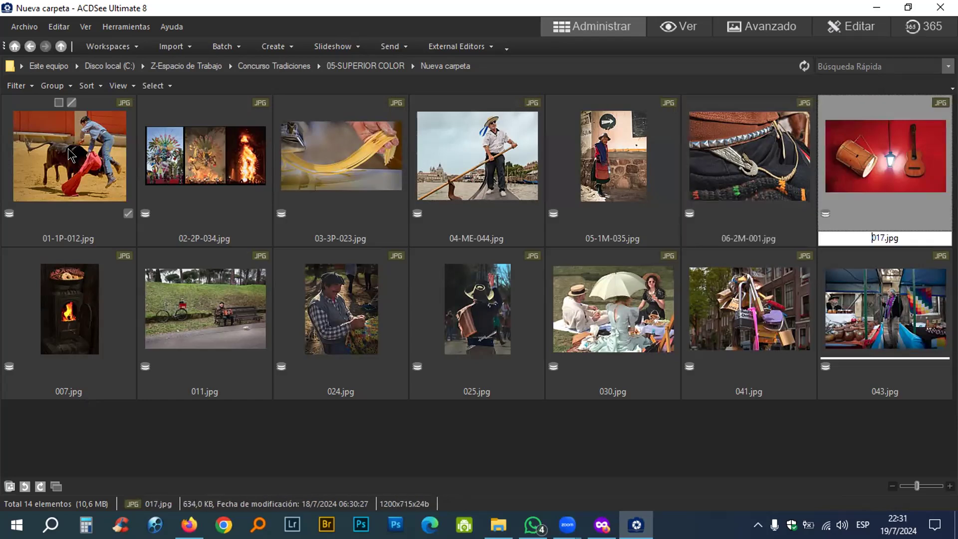
{"action": "type", "text": "07-3M-"}
{"action": "key", "text": "Return"}
Step: Rename the eighth photo 007.jpg as 08-MJ-007.jpg
{"action": "key", "text": "Right"}
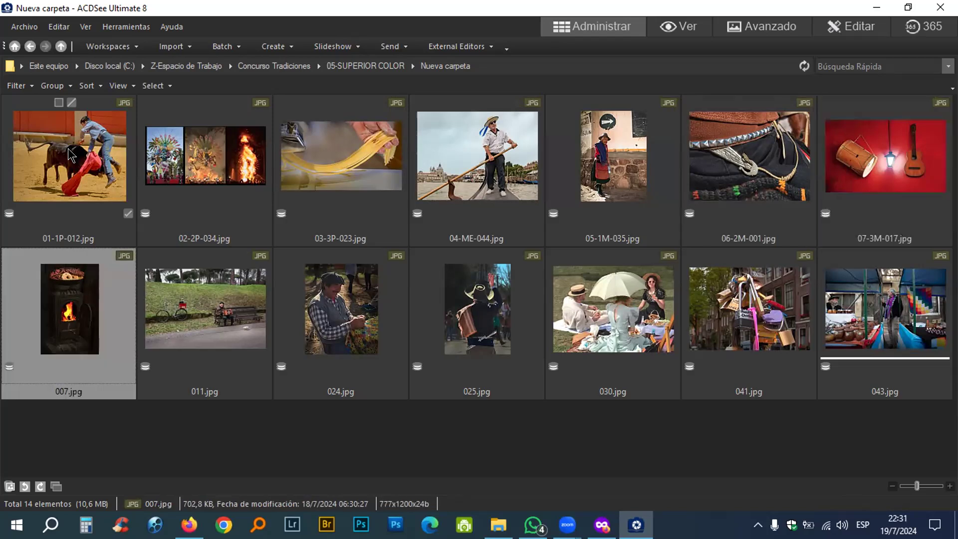
{"action": "key", "text": "F2"}
{"action": "key", "text": "Home"}
{"action": "type", "text": "08-"}
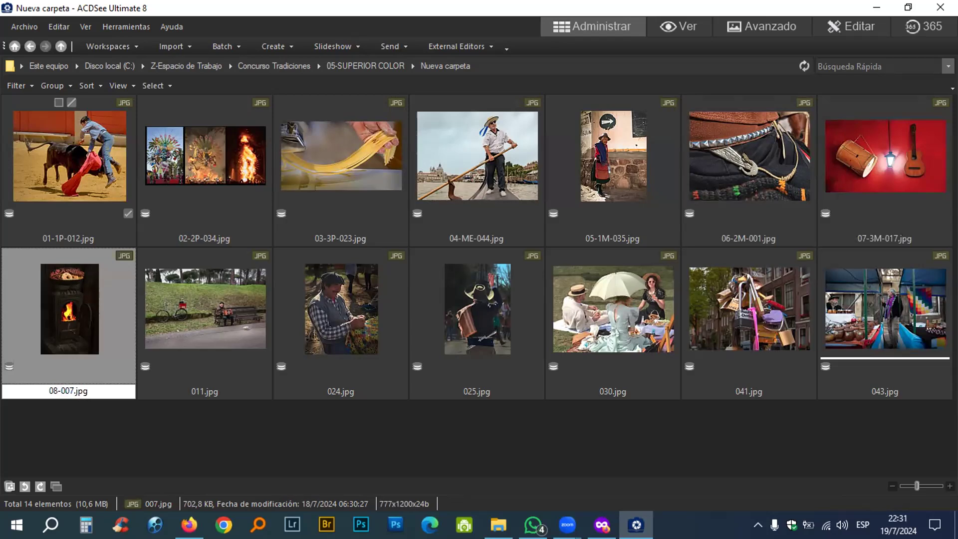
{"action": "type", "text": "MJ-"}
{"action": "key", "text": "shift+Left"}
{"action": "key", "text": "shift+Left"}
{"action": "key", "text": "shift+Left"}
{"action": "key", "text": "shift+Left"}
{"action": "key", "text": "Return"}
Step: Rename the ninth photo 011.jpg as 09-MJ-011.jpg
{"action": "key", "text": "Right"}
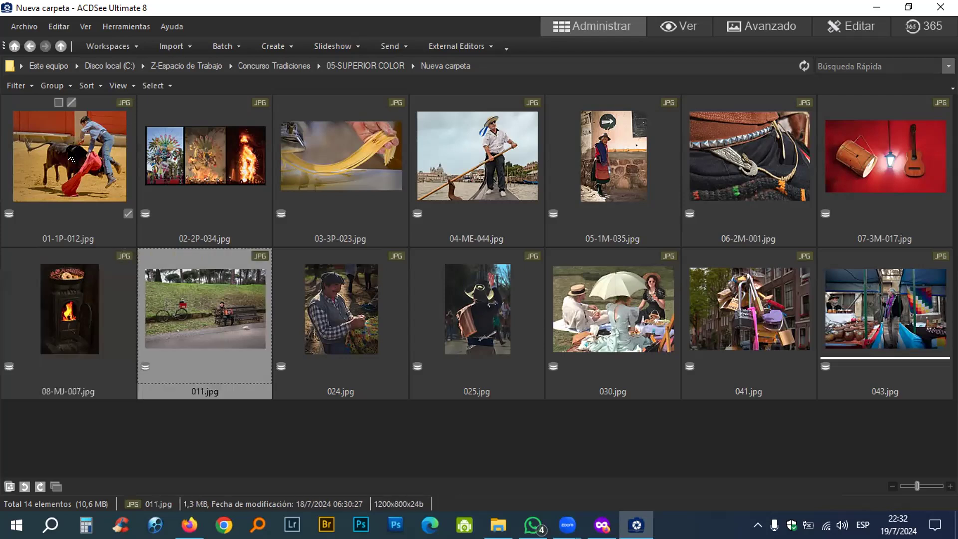
{"action": "key", "text": "F2"}
{"action": "key", "text": "Home"}
{"action": "type", "text": "09-MJ-"}
{"action": "key", "text": "Return"}
Step: Rename the tenth photo 024.jpg as 10-MJ-024.jpg
{"action": "key", "text": "Right"}
{"action": "key", "text": "F2"}
{"action": "key", "text": "Home"}
{"action": "type", "text": "10-MJ-"}
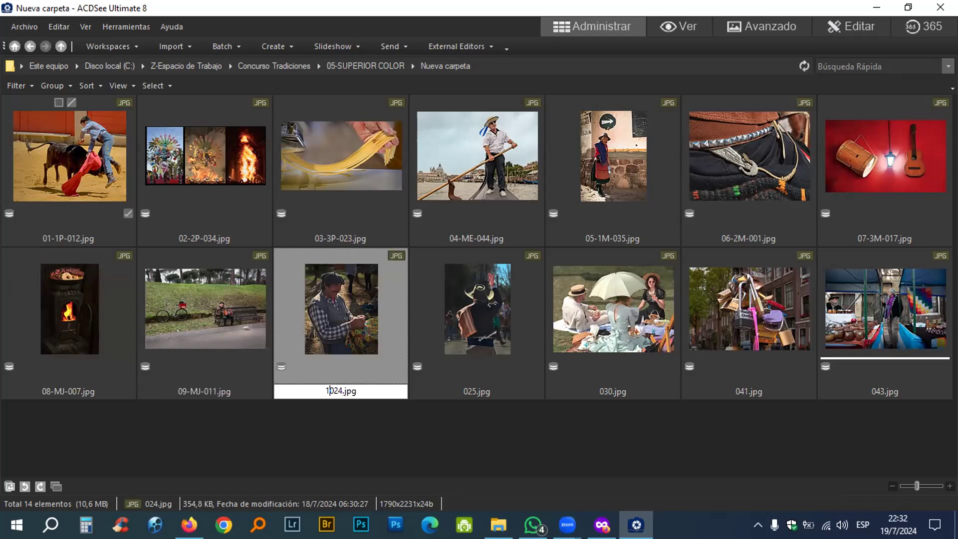
{"action": "key", "text": "Return"}
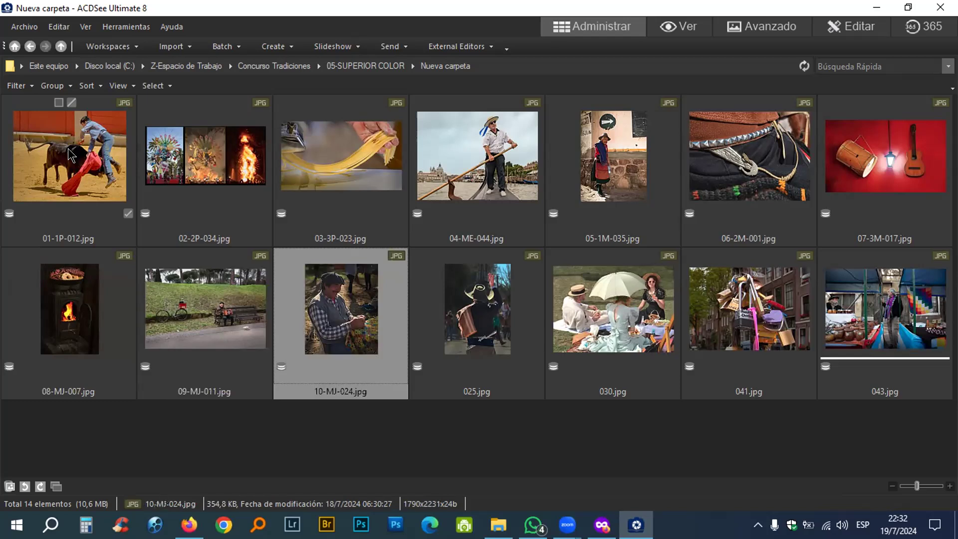
Step: Rename the eleventh photo 025.jpg as 11-MJ-025.jpg
{"action": "key", "text": "Right"}
{"action": "key", "text": "F2"}
{"action": "key", "text": "Home"}
{"action": "type", "text": "11-MJ-"}
{"action": "key", "text": "Return"}
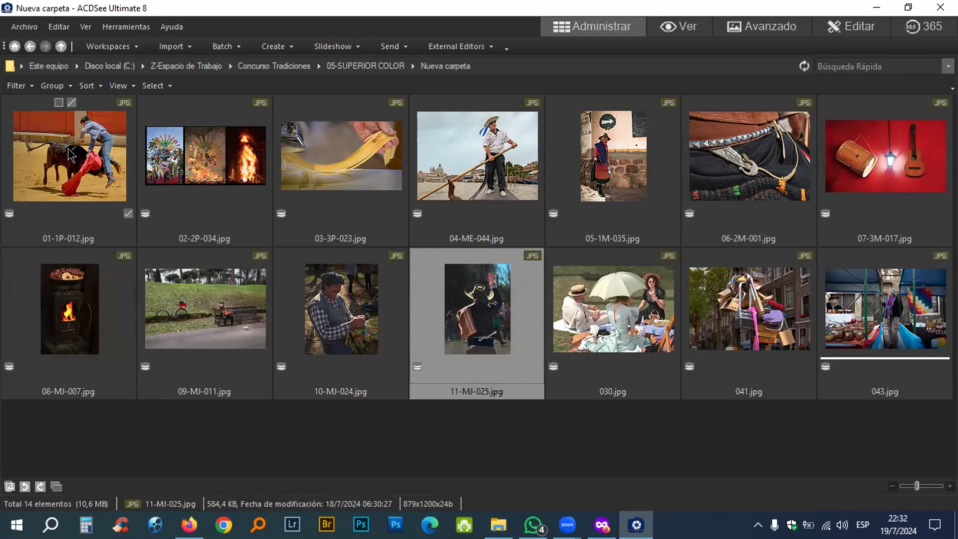
Step: Rename the twelfth photo 030.jpg as 12-MJ-030.jpg
{"action": "key", "text": "Right"}
{"action": "key", "text": "F2"}
{"action": "key", "text": "Home"}
{"action": "type", "text": "12"}
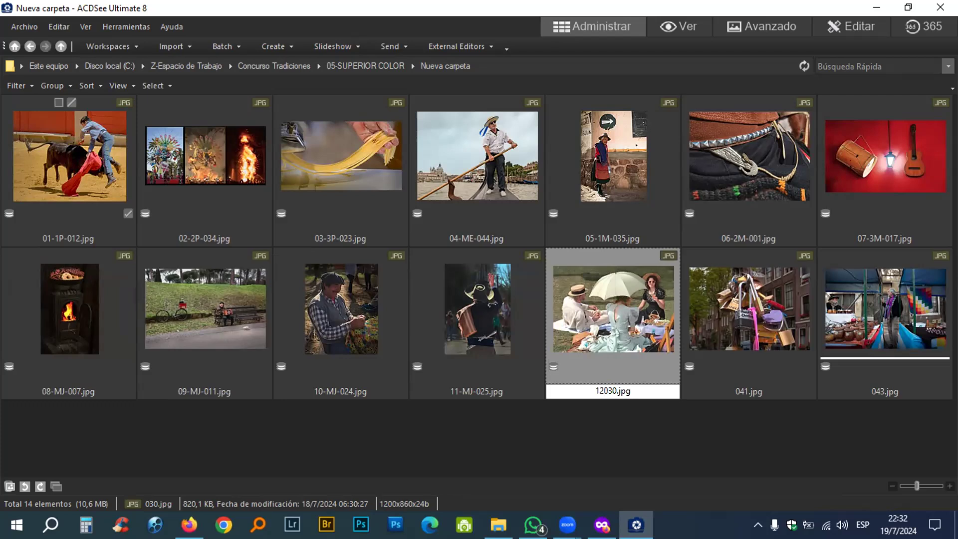
{"action": "type", "text": "-MJ-"}
{"action": "key", "text": "Return"}
Step: Rename the thirteenth photo 041.jpg as 13-MJ-041.jpg
{"action": "key", "text": "Right"}
{"action": "key", "text": "F2"}
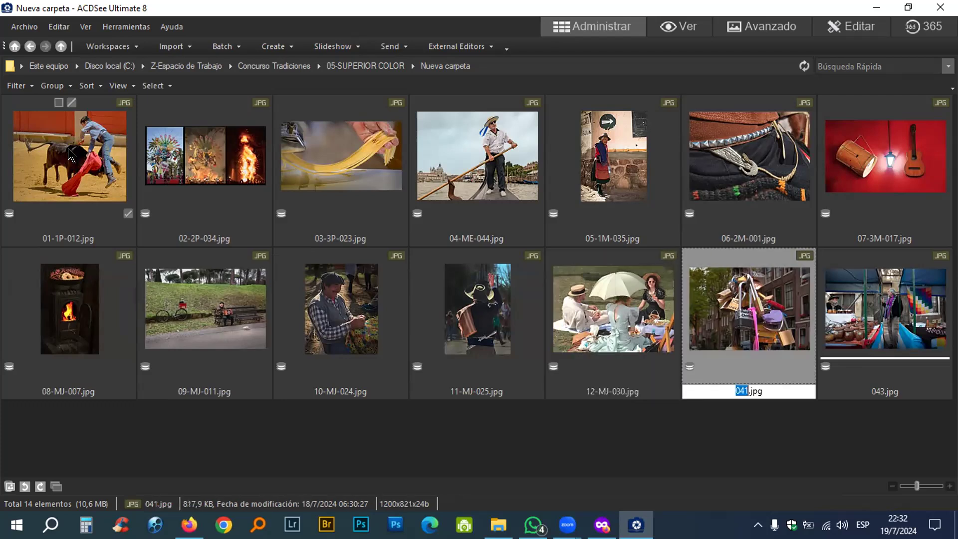
{"action": "key", "text": "Home"}
{"action": "type", "text": "13-MJ-"}
{"action": "key", "text": "Return"}
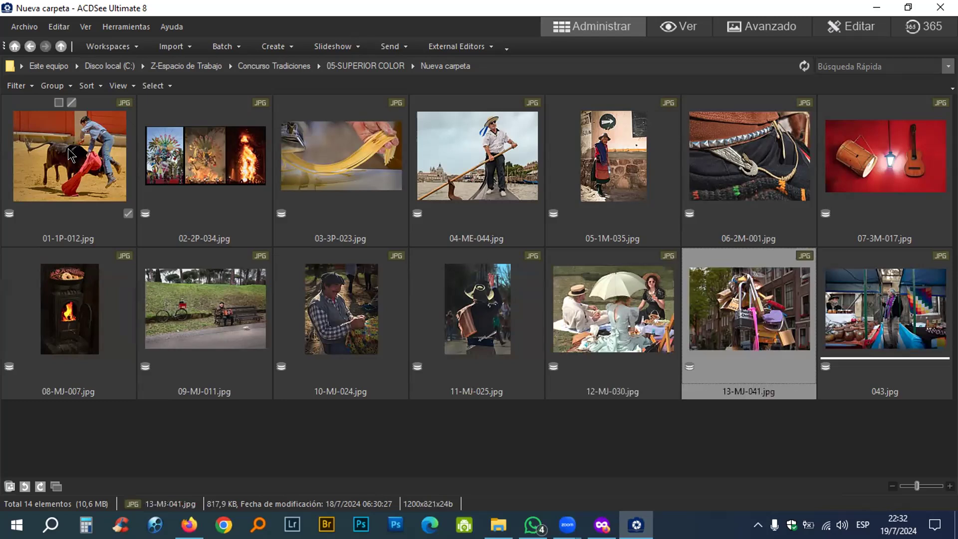
Step: Rename the last photo 043.jpg as 14-MJ-043.jpg
{"action": "key", "text": "Right"}
{"action": "key", "text": "F2"}
{"action": "key", "text": "Home"}
{"action": "type", "text": "14-MJ-"}
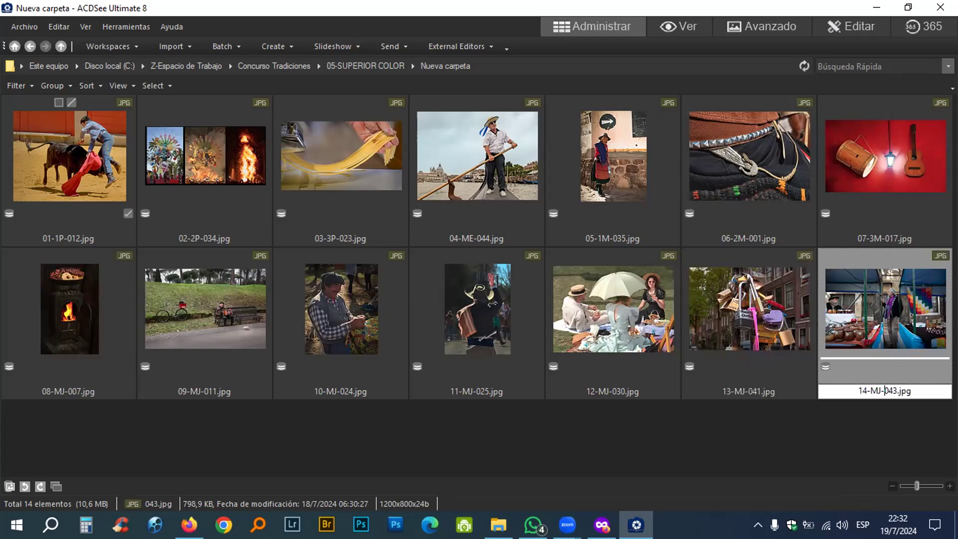
{"action": "key", "text": "Return"}
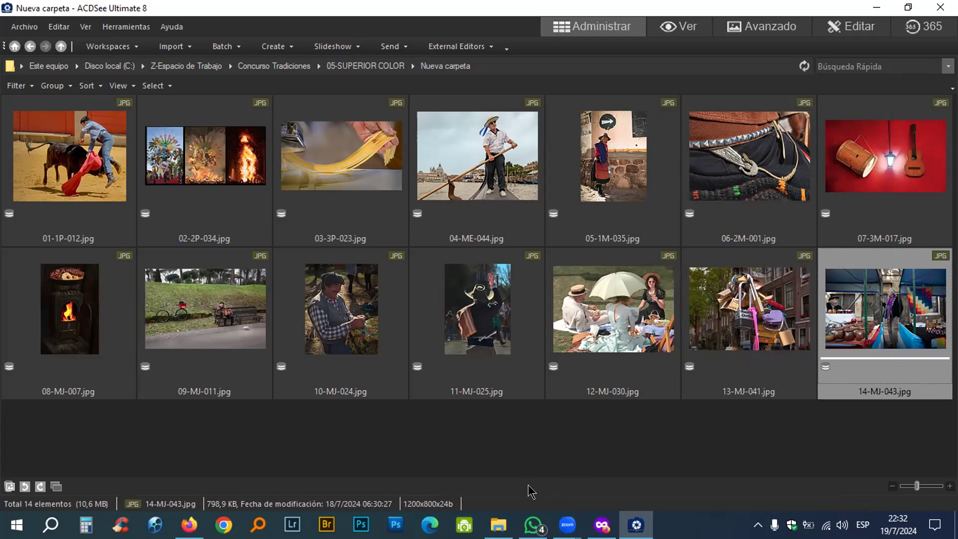
Step: Switch to File Explorer and open the SUPERIOR COLOR folder inside Concurso Tradiciones
{"action": "mouse_move", "coordinate": [499, 524]}
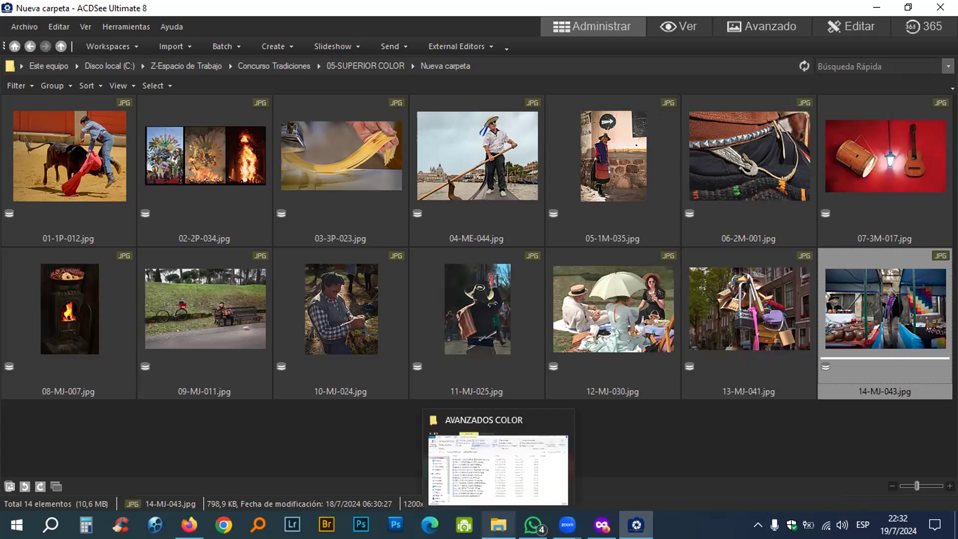
{"action": "left_click", "coordinate": [498, 470]}
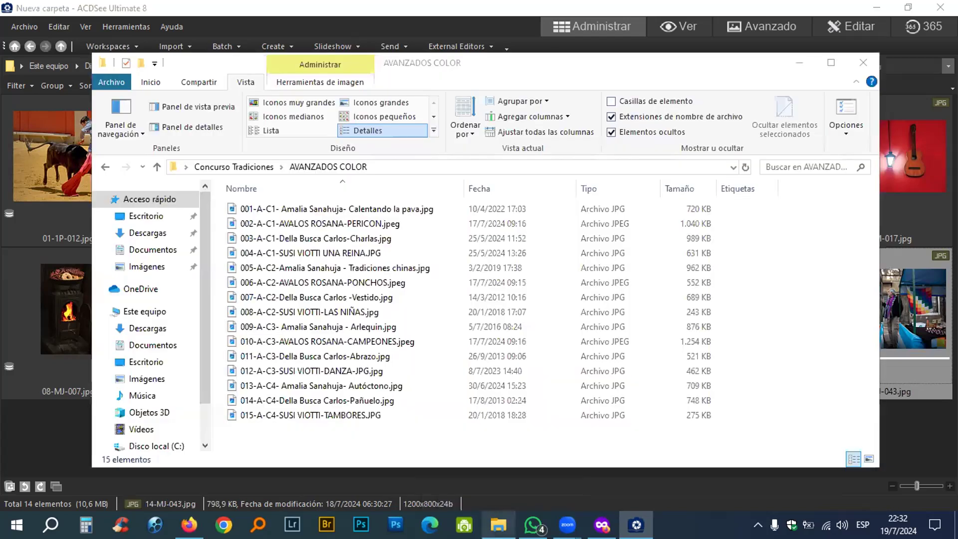
{"action": "left_click", "coordinate": [232, 166]}
{"action": "double_click", "coordinate": [579, 224]}
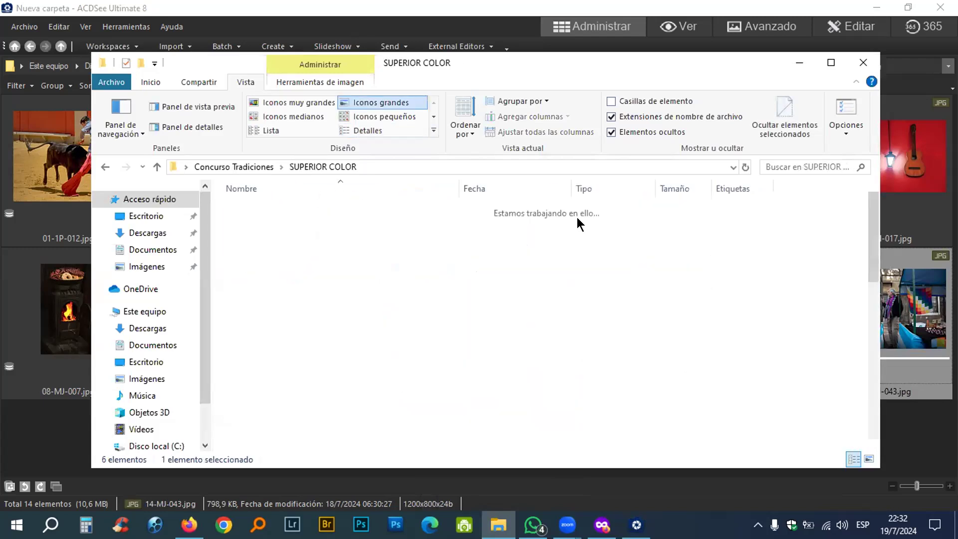
Step: Switch back to ACDSee and open the first-place photo 01-1P-012.jpg in the windowed viewer
{"action": "key", "text": "alt+Tab"}
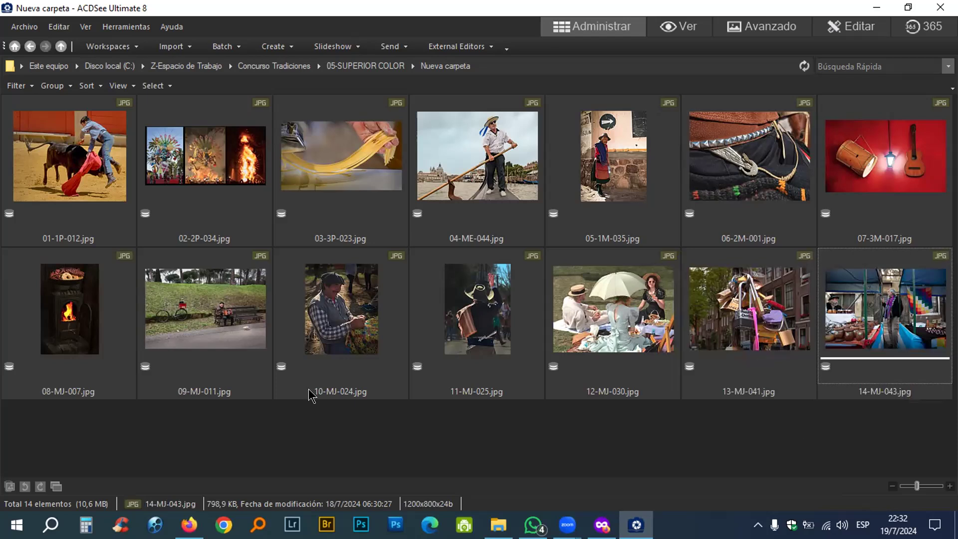
{"action": "left_click", "coordinate": [194, 170]}
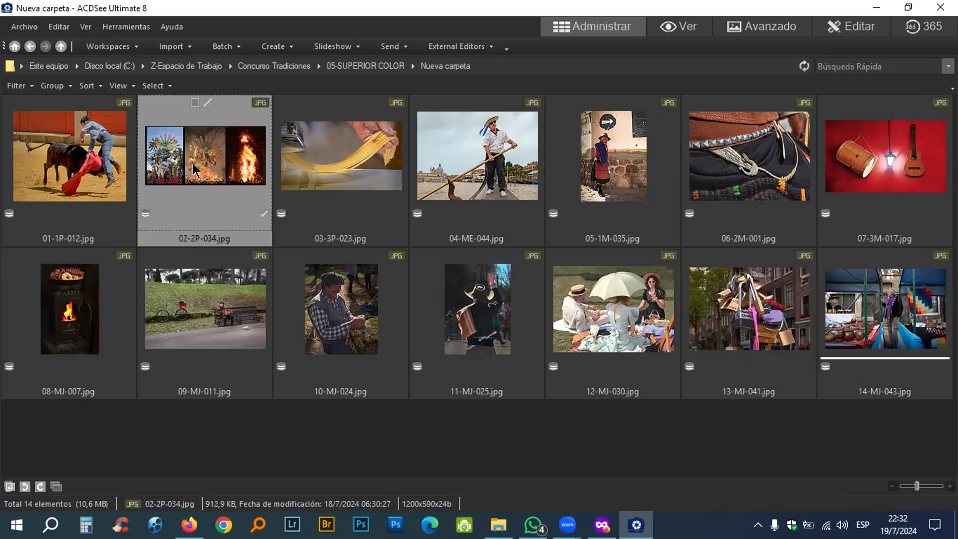
{"action": "left_click", "coordinate": [72, 163]}
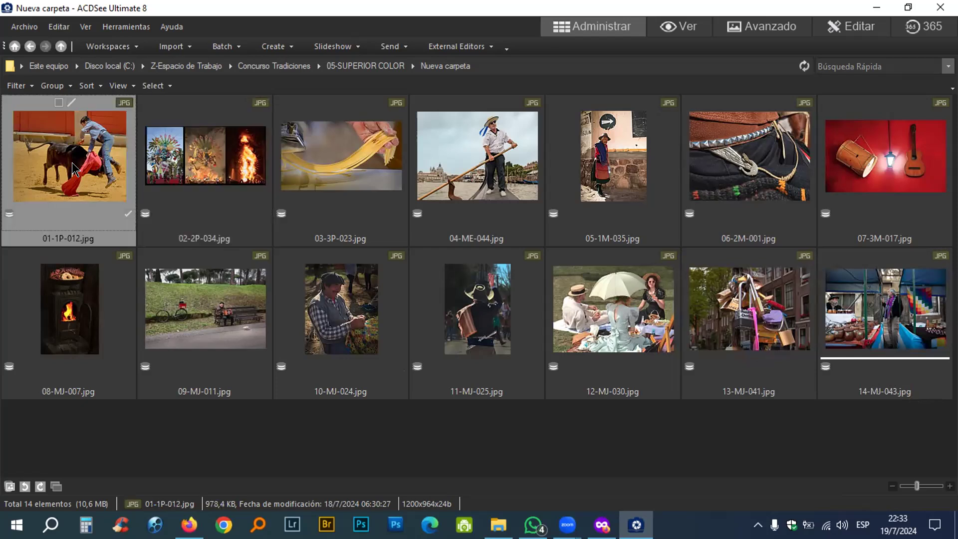
{"action": "double_click", "coordinate": [72, 163]}
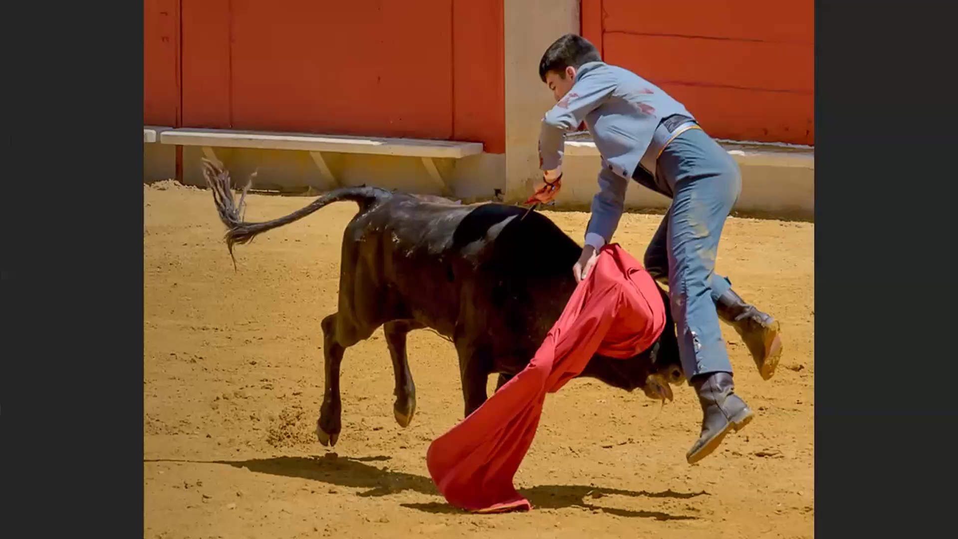
{"action": "key", "text": "f"}
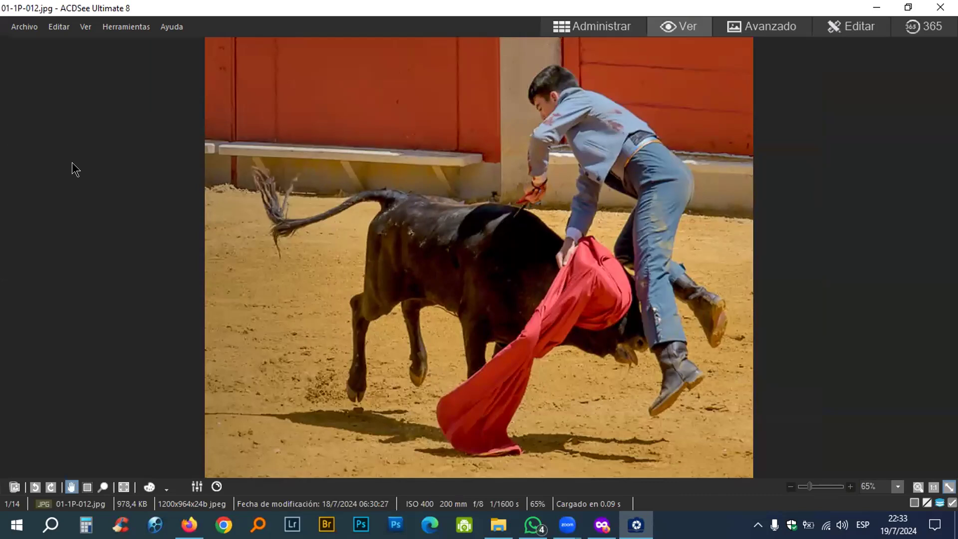
Step: Look up entry 012 in the SUPERIOR COLOR file list in File Explorer, and return to the first-place photo in ACDSee
{"action": "key", "text": "alt+Tab"}
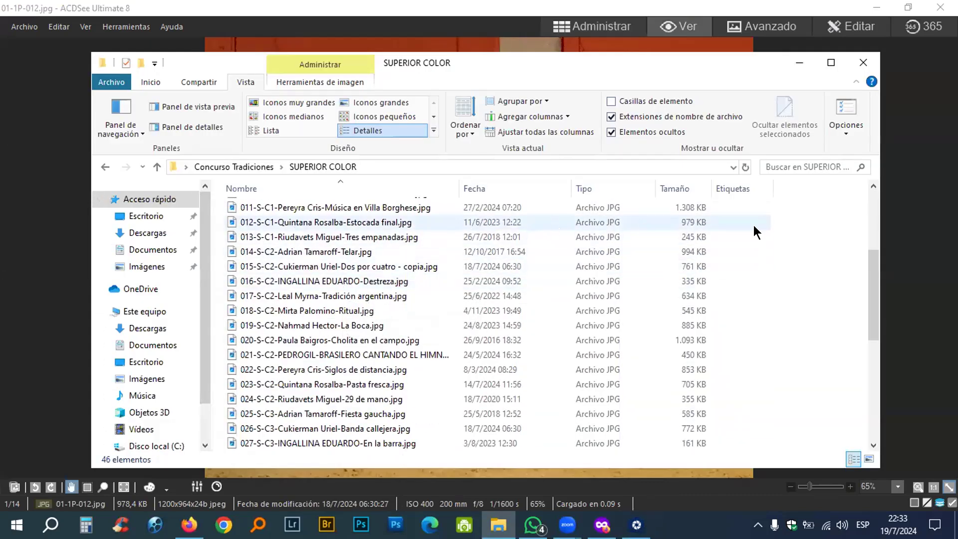
{"action": "left_click", "coordinate": [925, 226]}
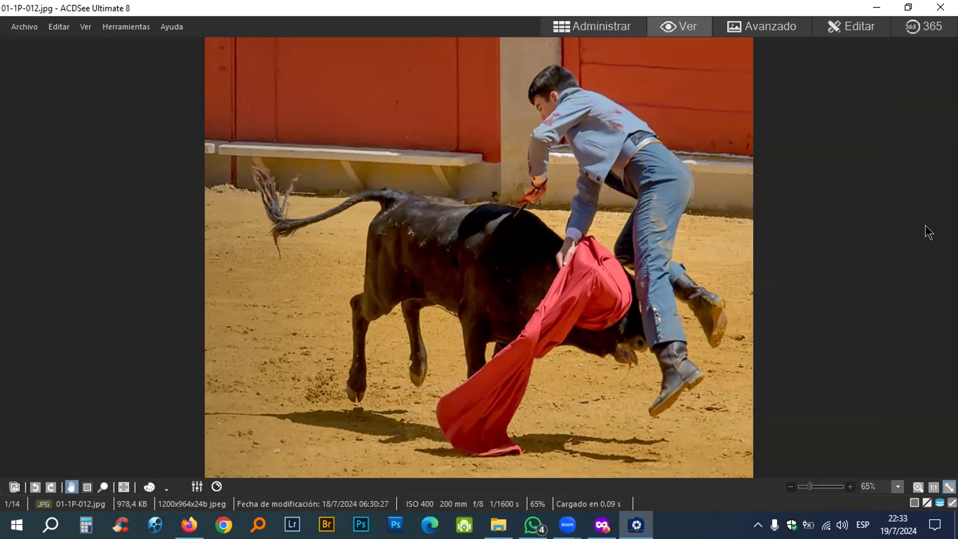
{"action": "scroll", "coordinate": [925, 226], "scroll_direction": "down", "scroll_amount": 1}
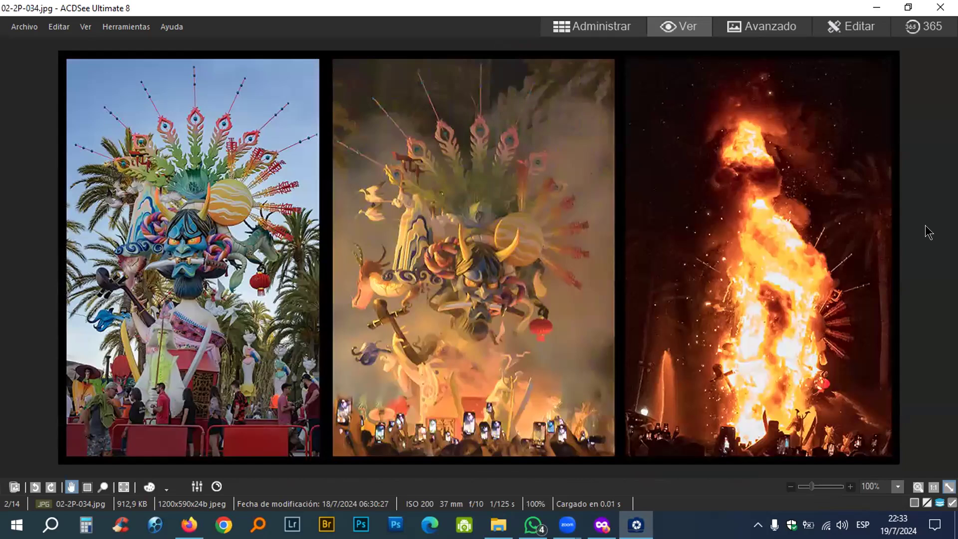
{"action": "key", "text": "alt"}
{"action": "key", "text": "Left"}
{"action": "key", "text": "Left"}
{"action": "key", "text": "Left"}
{"action": "key", "text": "Escape"}
{"action": "key", "text": "Page_Up"}
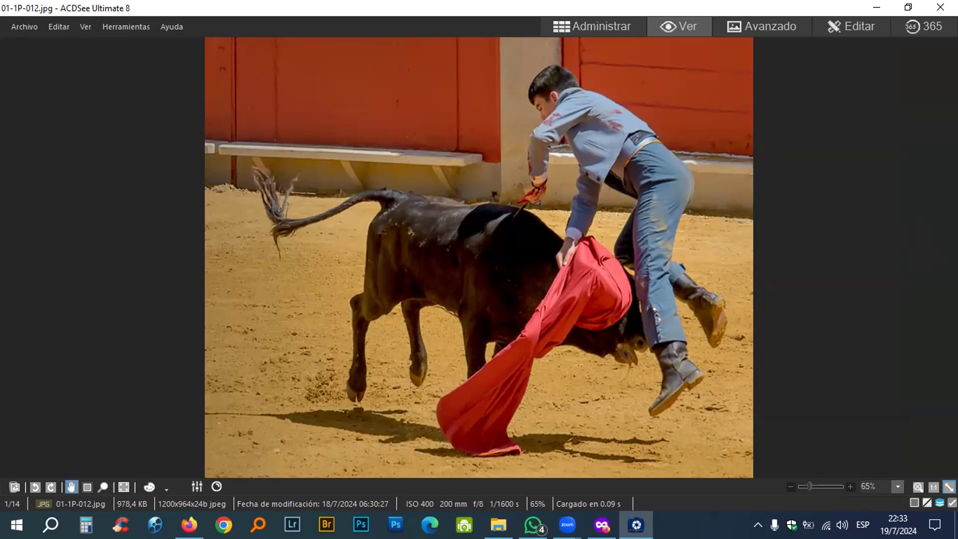
Step: Display the second-place photo 02-2P-034.jpg and look up entry 034 in the SUPERIOR COLOR file list
{"action": "key", "text": "Right"}
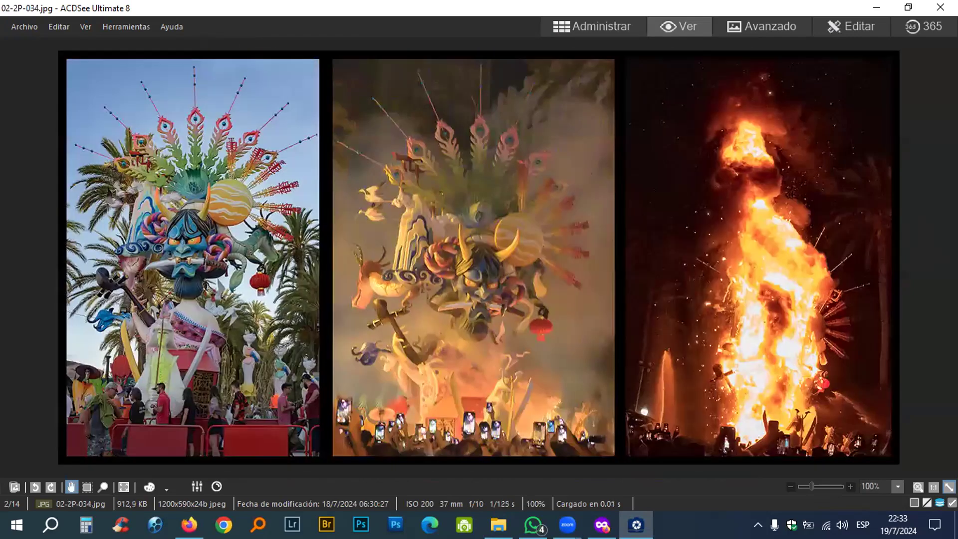
{"action": "key", "text": "alt+Tab"}
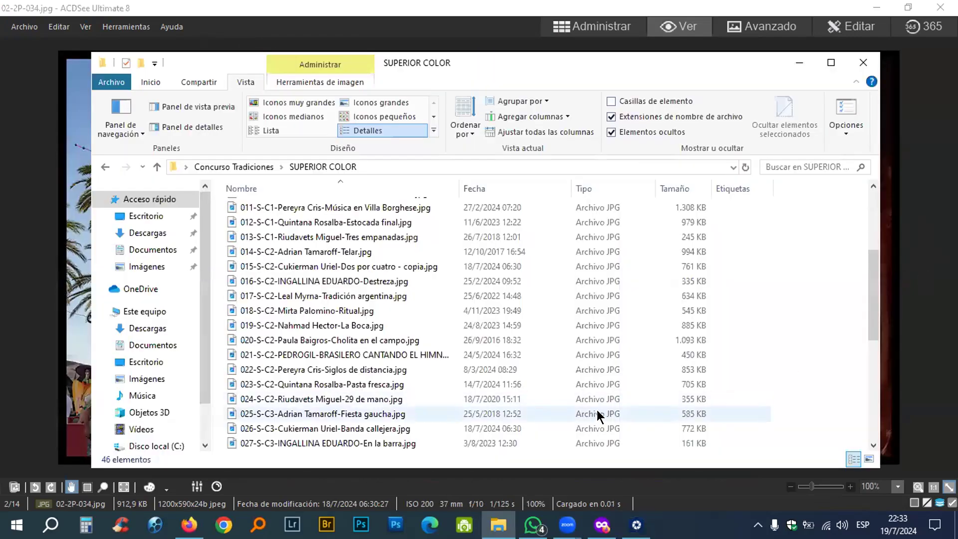
{"action": "scroll", "coordinate": [364, 392], "scroll_direction": "down", "scroll_amount": 3}
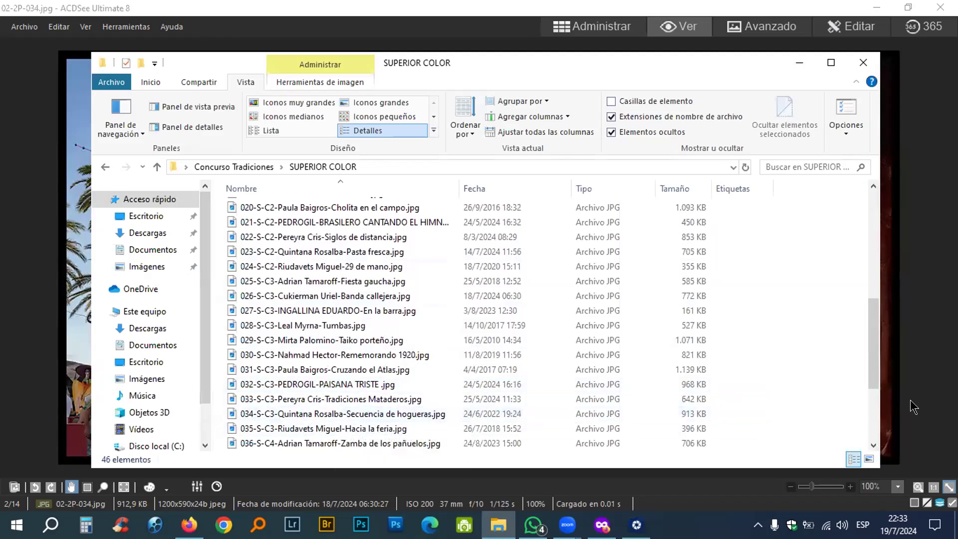
{"action": "key", "text": "alt+Tab"}
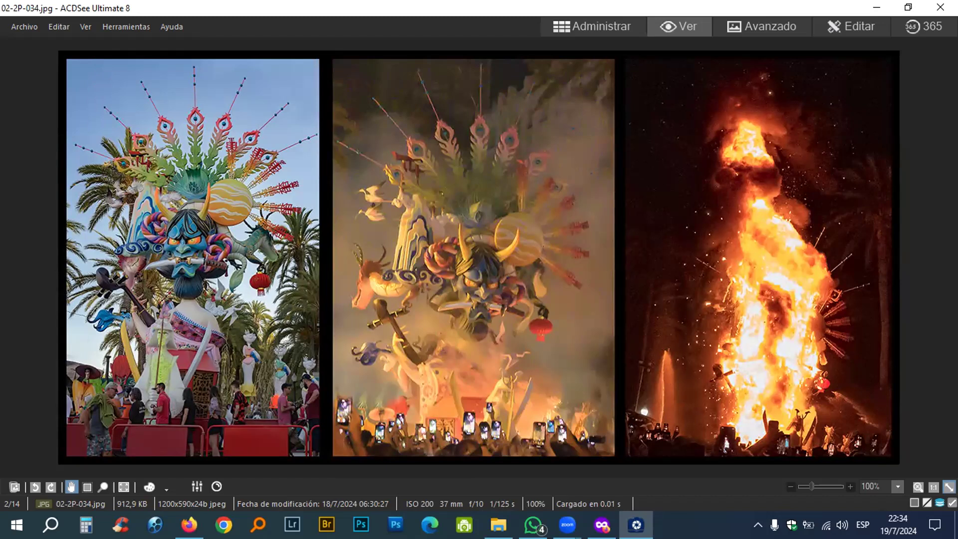
Step: Display the third-place photo 03-3P-023.jpg and look up entry 023 in the SUPERIOR COLOR file list
{"action": "key", "text": "Page_Down"}
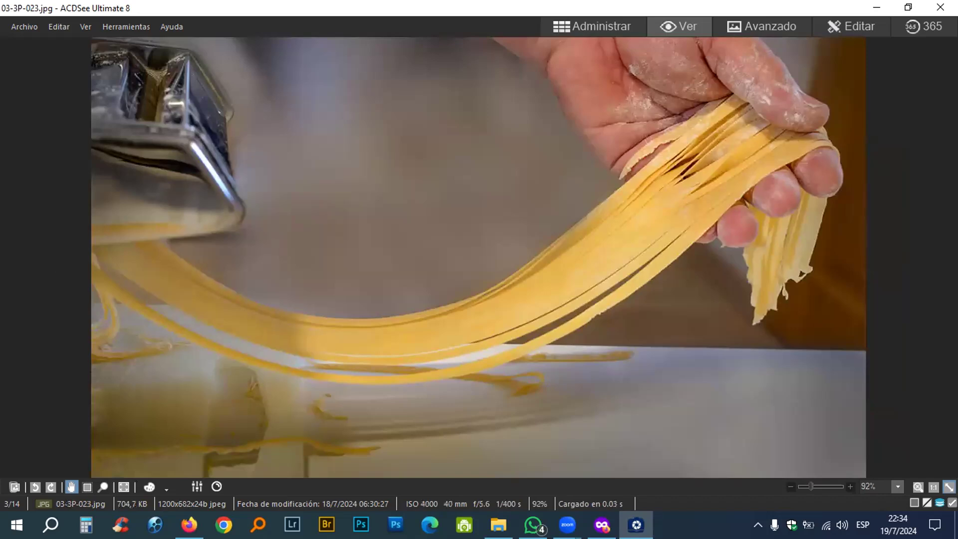
{"action": "key", "text": "alt+Tab"}
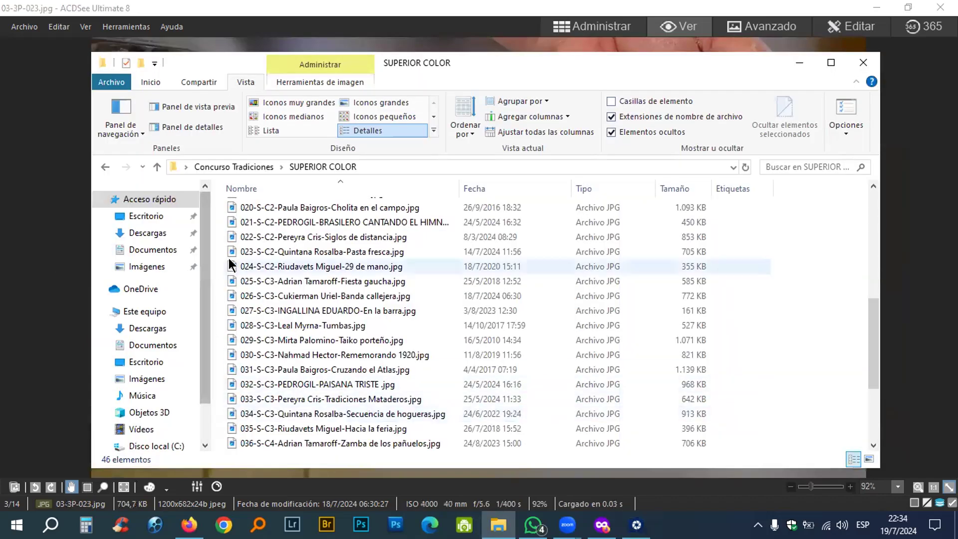
{"action": "left_click", "coordinate": [916, 261]}
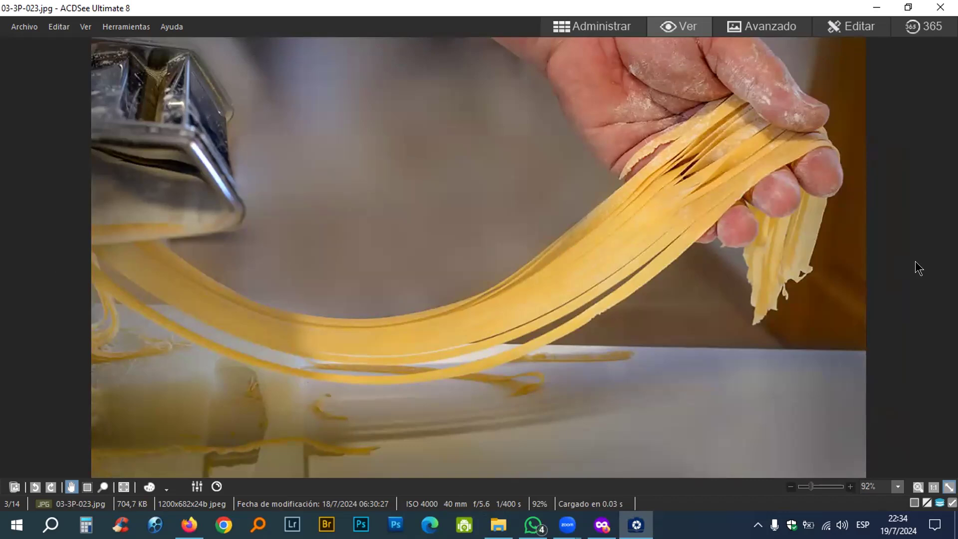
Step: Look up the fourth-place photo 04-ME-044.jpg in the SUPERIOR COLOR file list, and advance to the fifth-place photo 05-1M-035.jpg
{"action": "scroll", "coordinate": [916, 261], "scroll_direction": "down", "scroll_amount": 1}
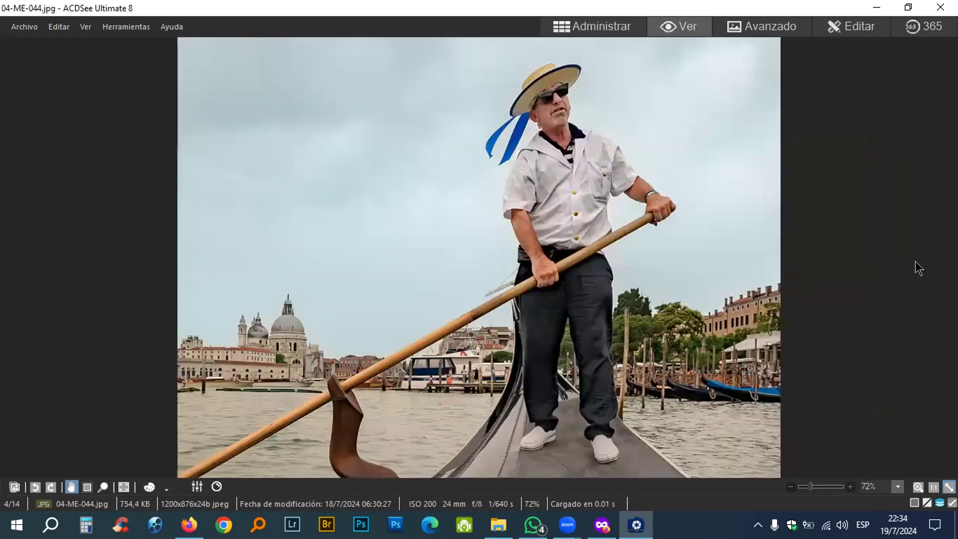
{"action": "key", "text": "alt+Tab"}
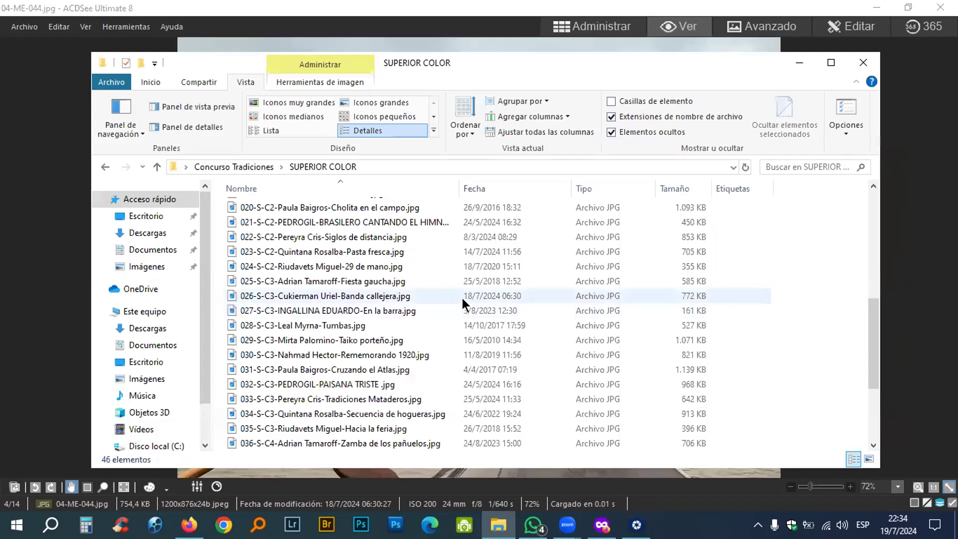
{"action": "scroll", "coordinate": [299, 310], "scroll_direction": "up", "scroll_amount": 4}
{"action": "scroll", "coordinate": [298, 310], "scroll_direction": "down", "scroll_amount": 7}
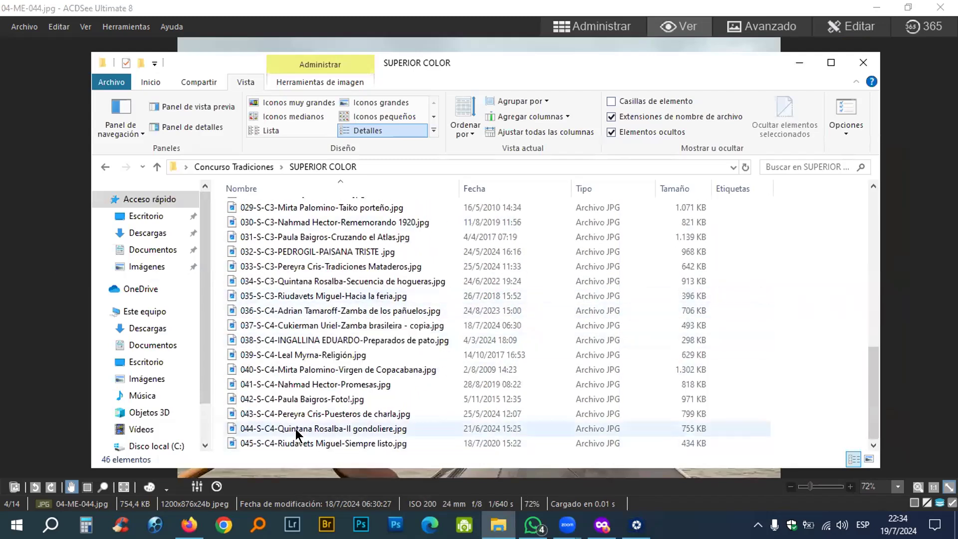
{"action": "key", "text": "alt+Tab"}
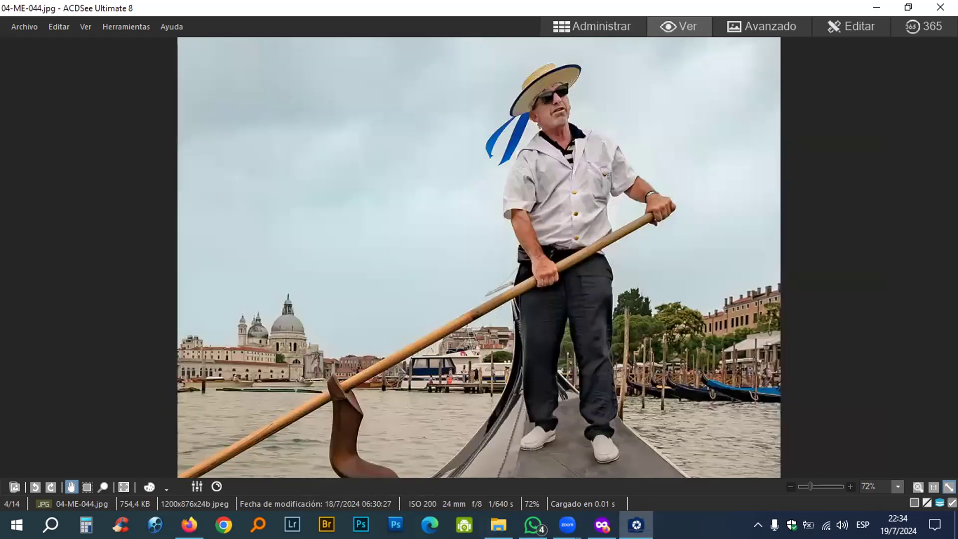
{"action": "key", "text": "Right"}
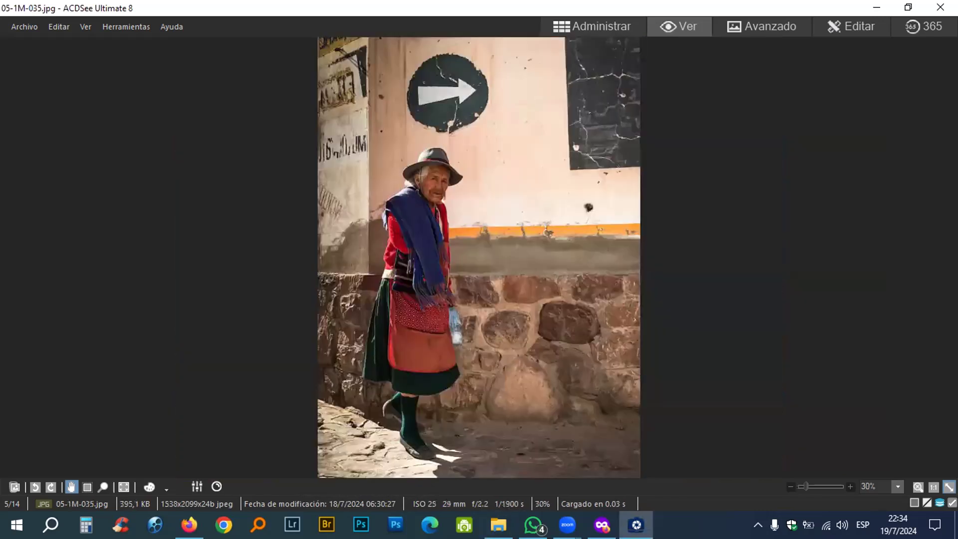
Step: Revisit the fourth-place photo, return to 05-1M-035.jpg, and look up entry 035 in the SUPERIOR COLOR file list
{"action": "key", "text": "Left"}
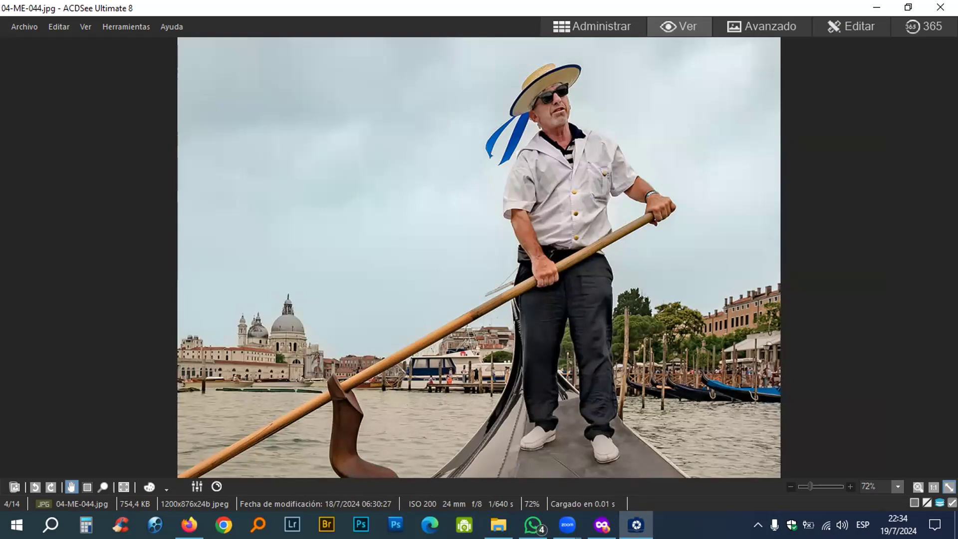
{"action": "key", "text": "Page_Down"}
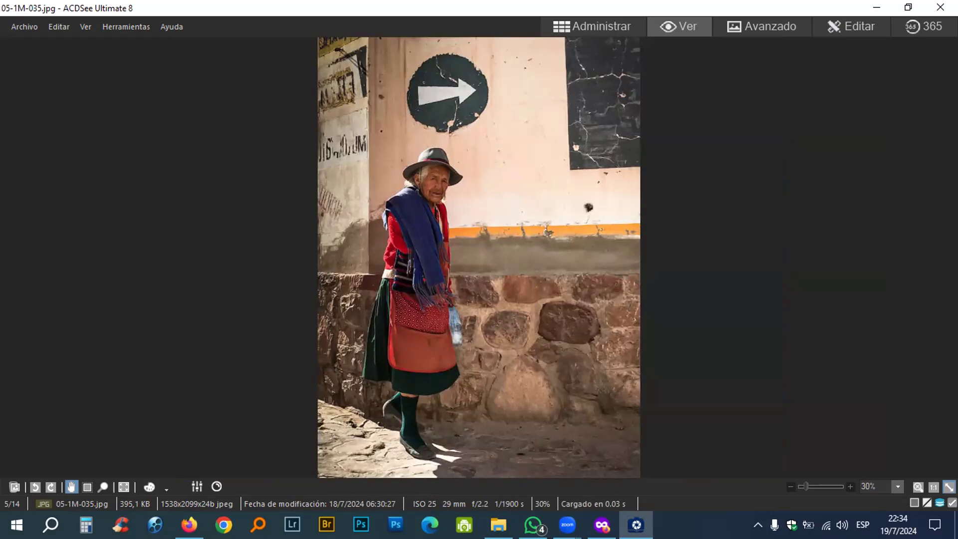
{"action": "key", "text": "alt+Tab"}
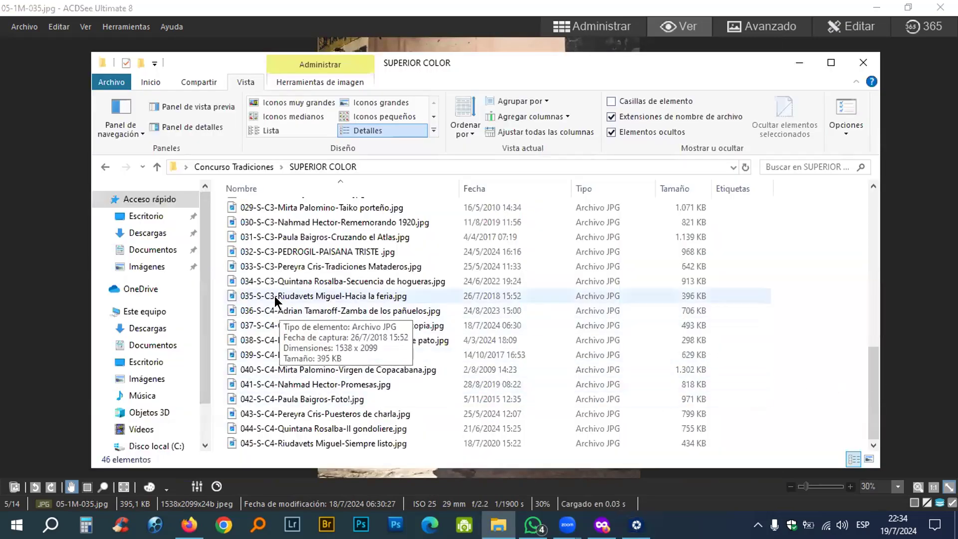
{"action": "left_click", "coordinate": [275, 295]}
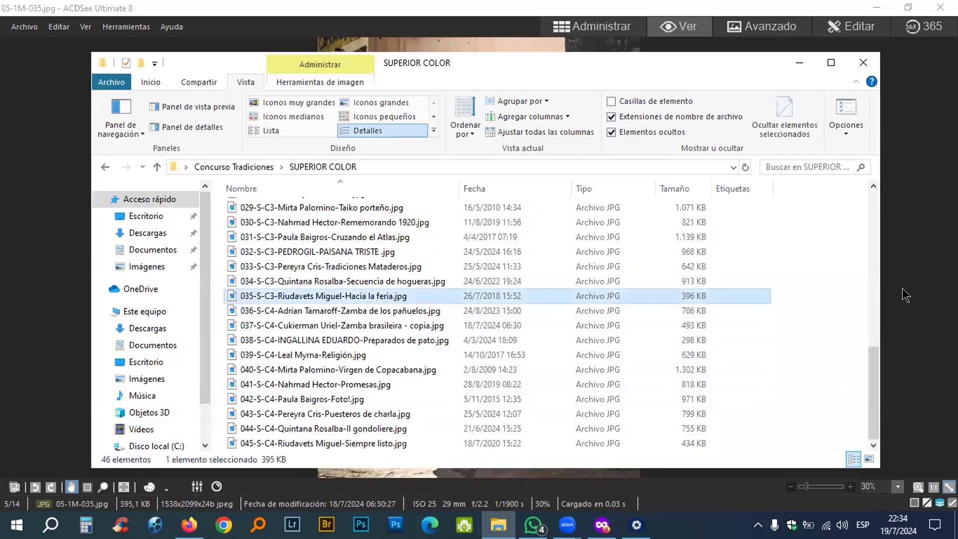
{"action": "left_click", "coordinate": [905, 296]}
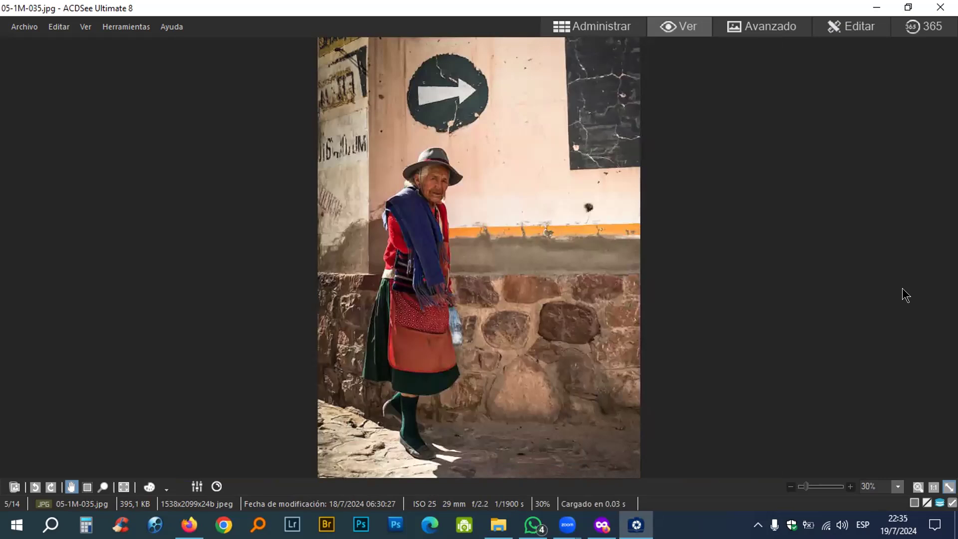
Step: Display the sixth-place photo 06-2M-001.jpg and look up entry 001 in the SUPERIOR COLOR file list
{"action": "scroll", "coordinate": [905, 295], "scroll_direction": "down", "scroll_amount": 1}
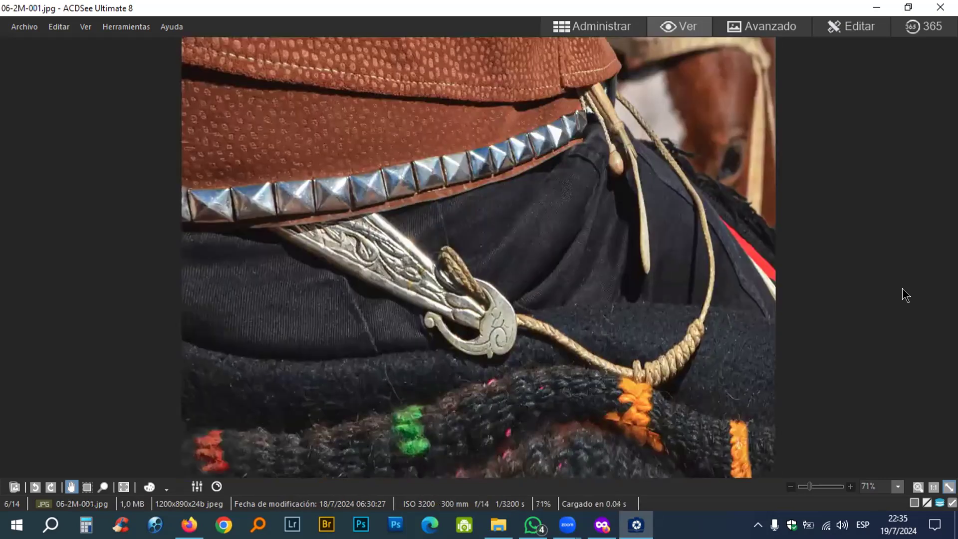
{"action": "key", "text": "alt+Tab"}
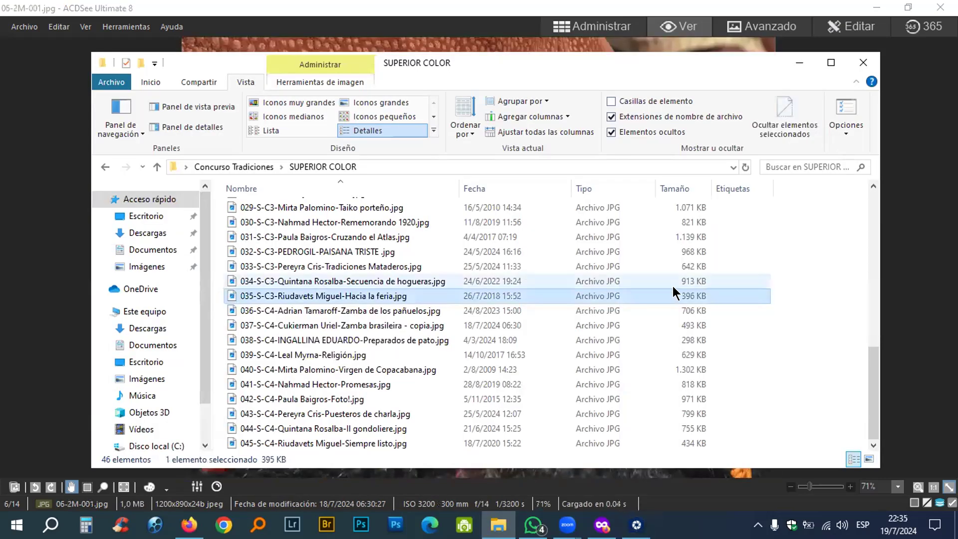
{"action": "scroll", "coordinate": [567, 385], "scroll_direction": "up", "scroll_amount": 10}
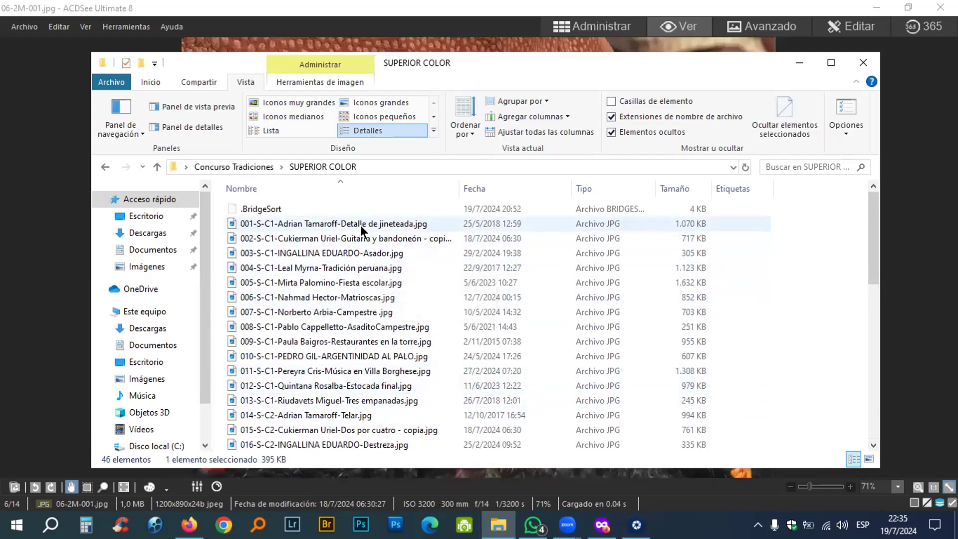
{"action": "left_click", "coordinate": [922, 251]}
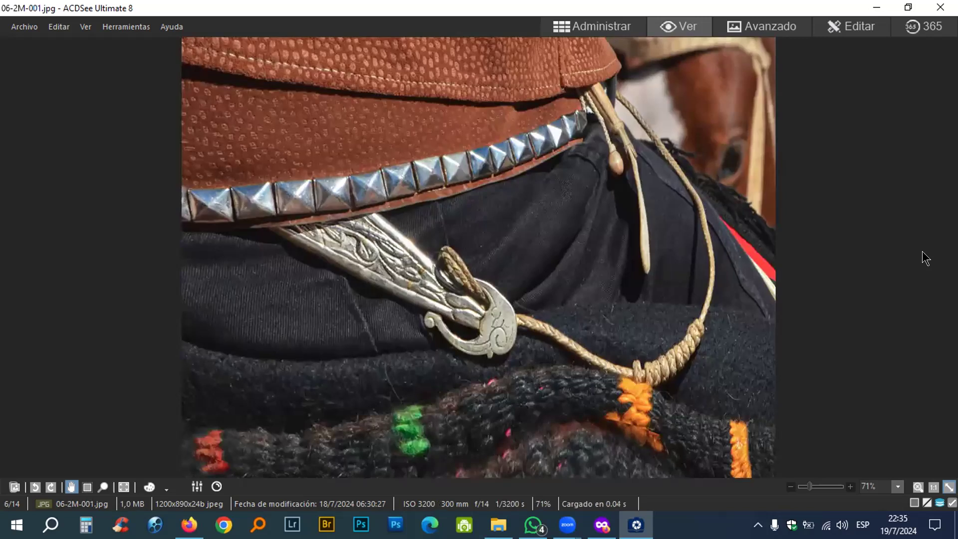
Step: Display the seventh-place photo 07-3M-017.jpg and look up entry 017 in the SUPERIOR COLOR file list
{"action": "scroll", "coordinate": [922, 250], "scroll_direction": "down", "scroll_amount": 1}
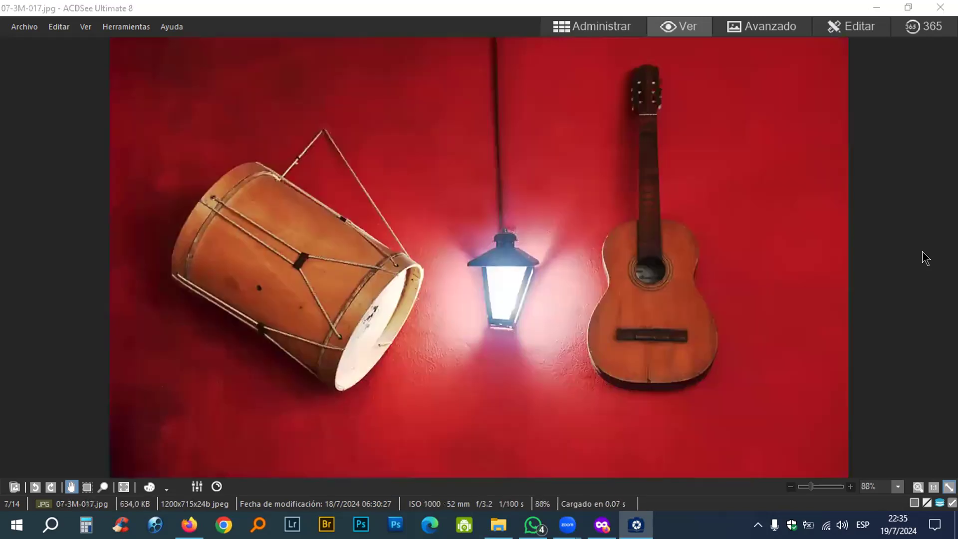
{"action": "key", "text": "alt+Tab"}
{"action": "scroll", "coordinate": [414, 324], "scroll_direction": "down", "scroll_amount": 3}
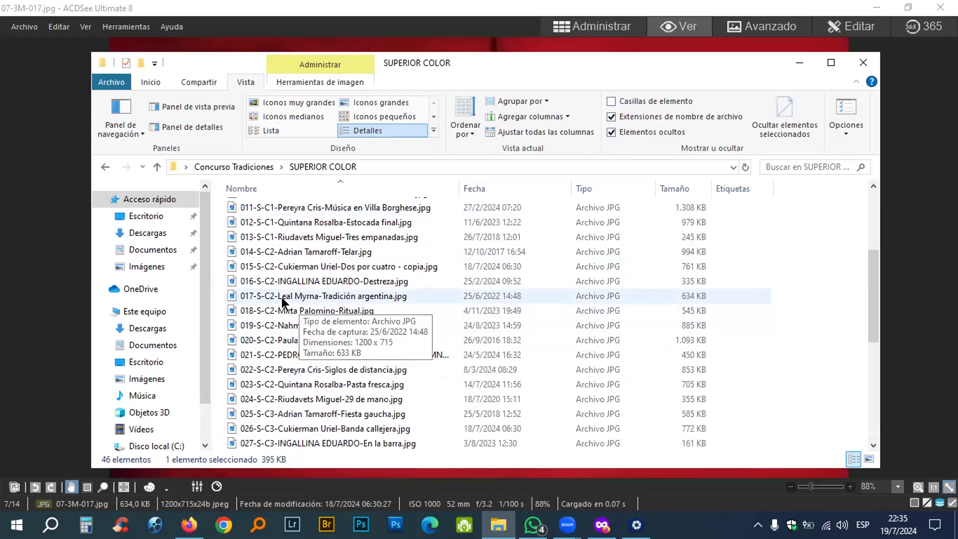
{"action": "left_click", "coordinate": [921, 303]}
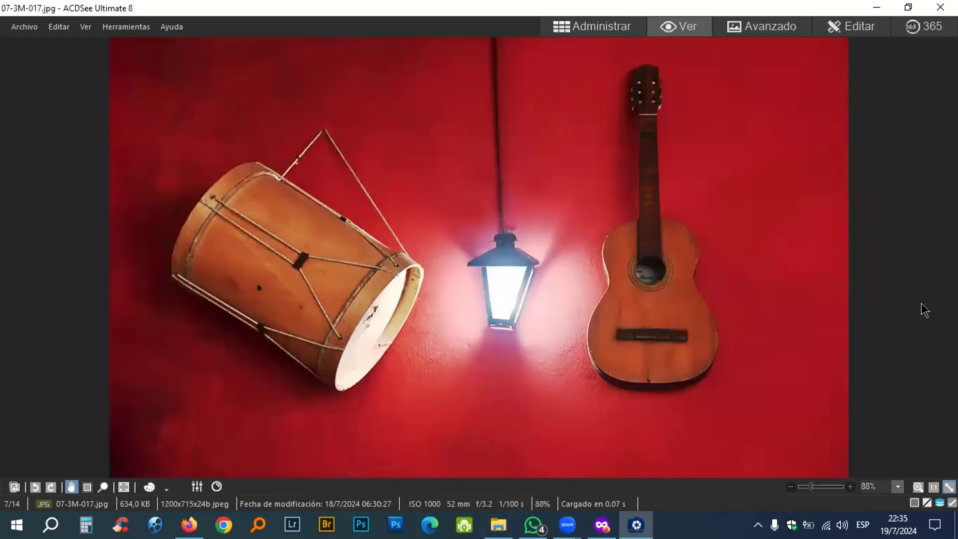
Step: Display photos 08-MJ-007.jpg and 09-MJ-011.jpg one after the other, looking up entries 007 and 011 in the SUPERIOR COLOR file list
{"action": "key", "text": "Right"}
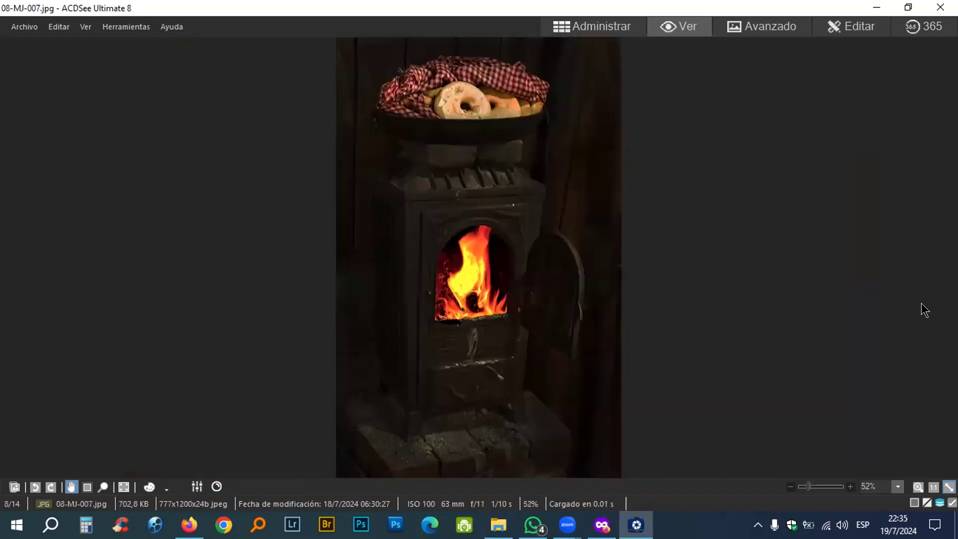
{"action": "key", "text": "alt+Tab"}
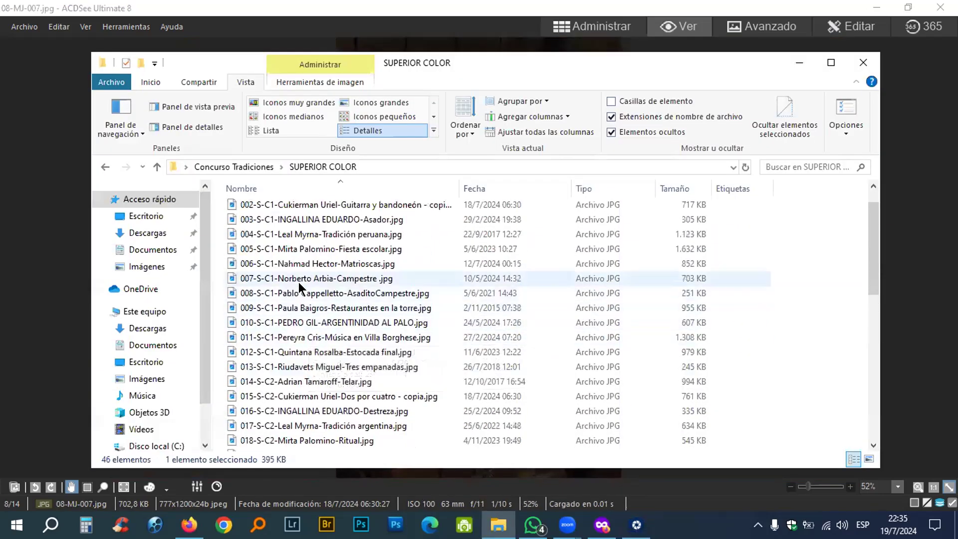
{"action": "left_click", "coordinate": [934, 291]}
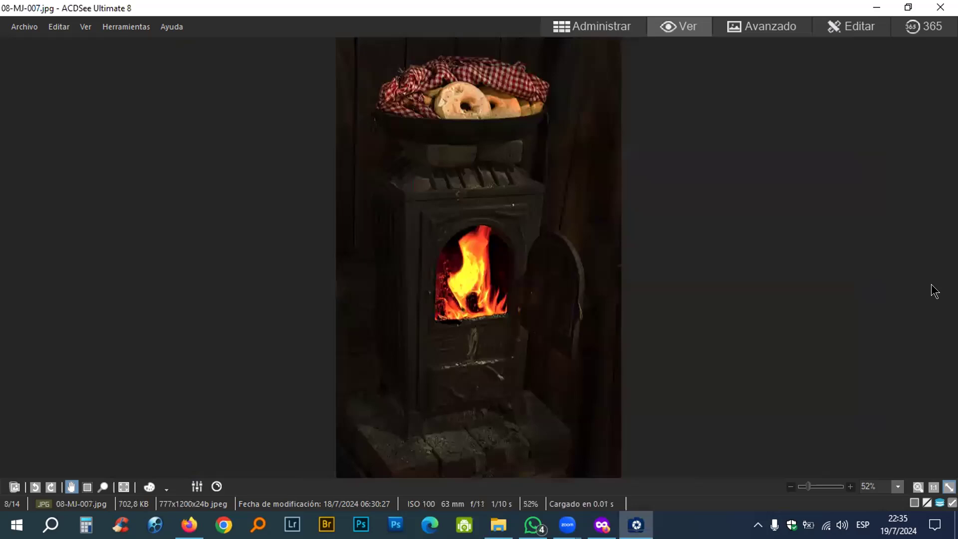
{"action": "scroll", "coordinate": [933, 290], "scroll_direction": "down", "scroll_amount": 1}
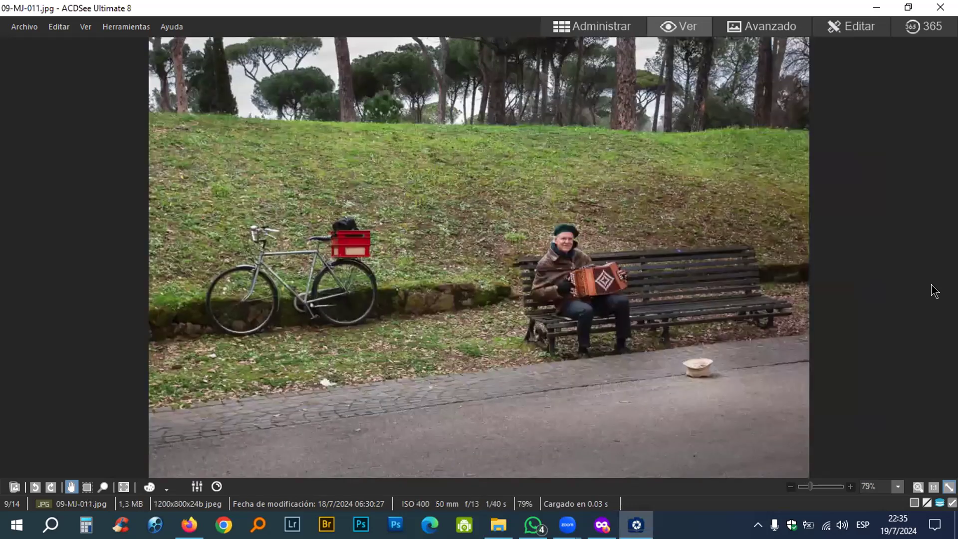
{"action": "key", "text": "alt+Tab"}
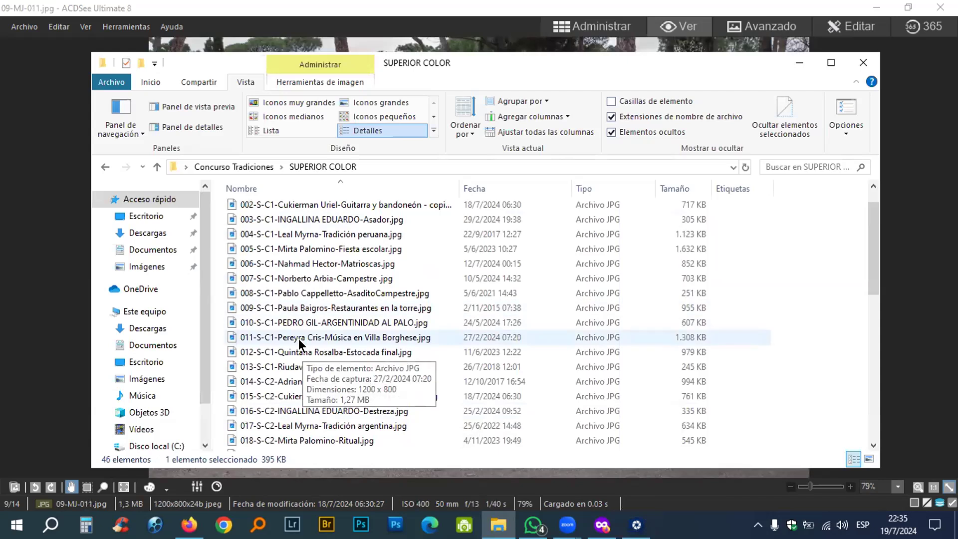
{"action": "key", "text": "alt+Tab"}
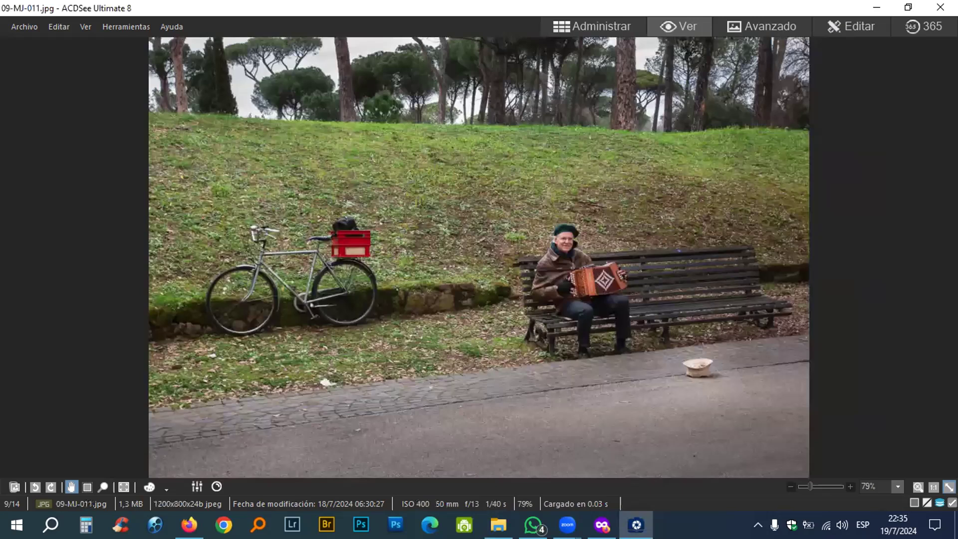
Step: Display the tenth-ranked photo 10-MJ-024.jpg and look up entry 024 in the SUPERIOR COLOR file list
{"action": "key", "text": "Right"}
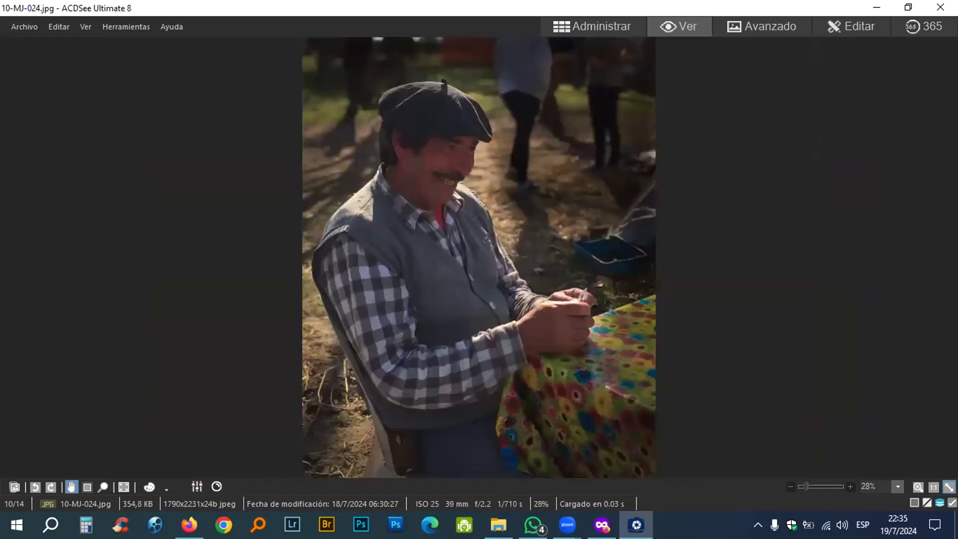
{"action": "key", "text": "alt+Tab"}
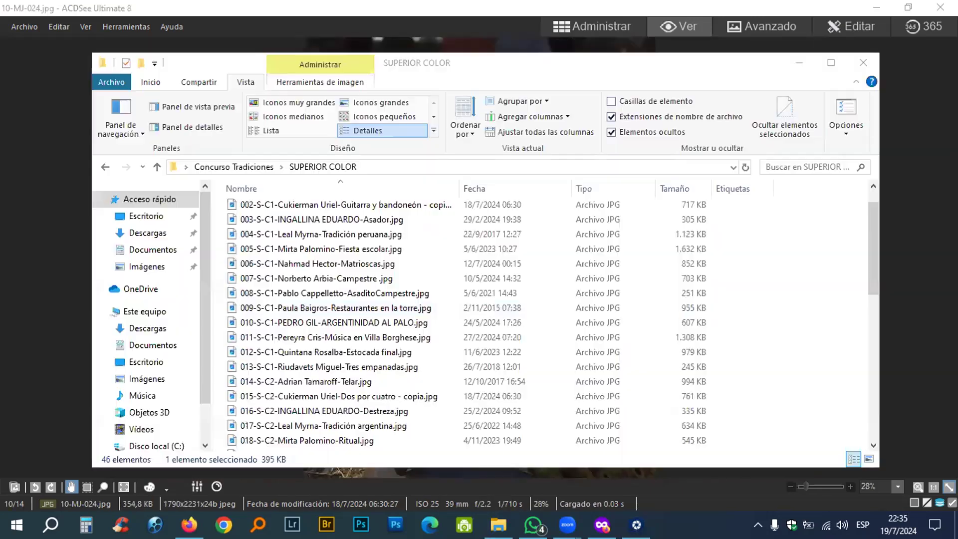
{"action": "scroll", "coordinate": [474, 417], "scroll_direction": "down", "scroll_amount": 4}
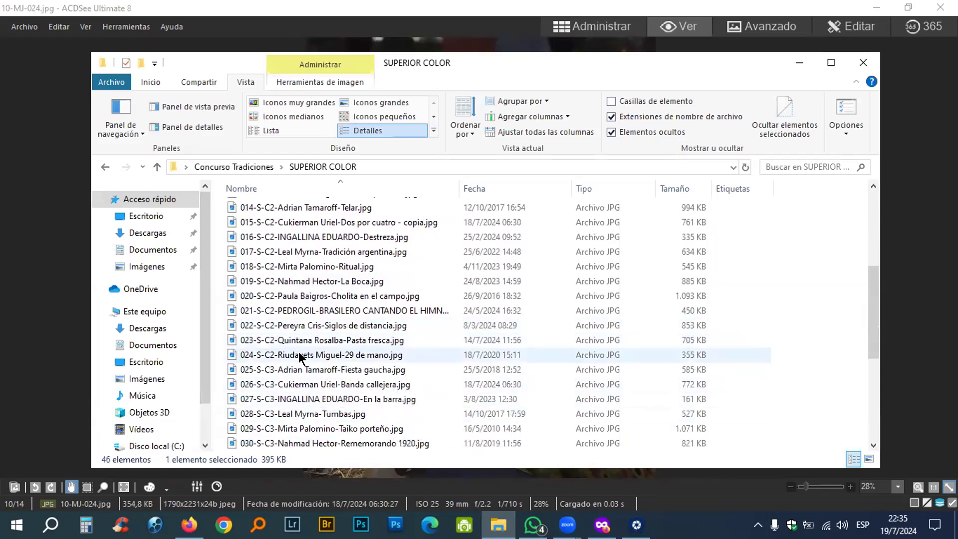
{"action": "key", "text": "alt+Tab"}
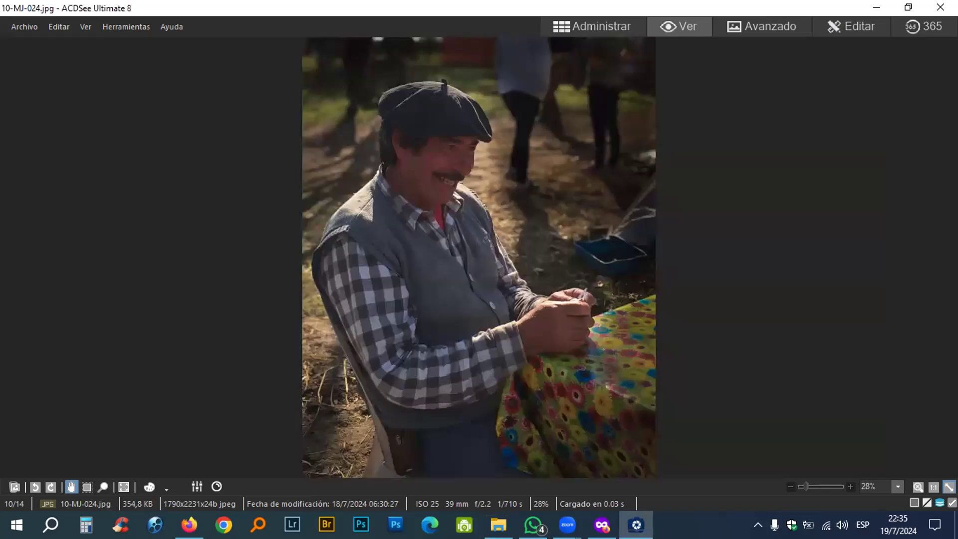
Step: Display the eleventh-ranked photo 11-MJ-025.jpg and look up entry 025 in the SUPERIOR COLOR file list
{"action": "key", "text": "Right"}
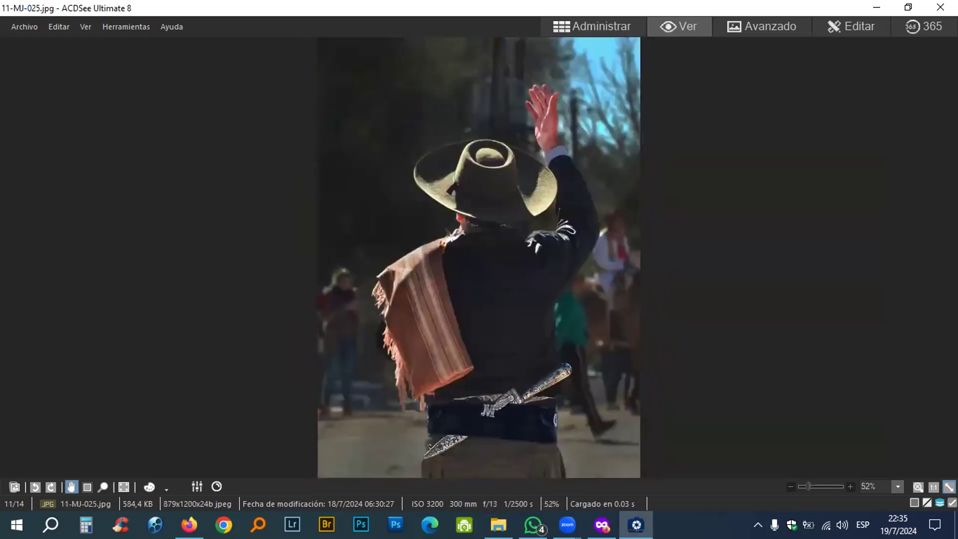
{"action": "key", "text": "alt+Tab"}
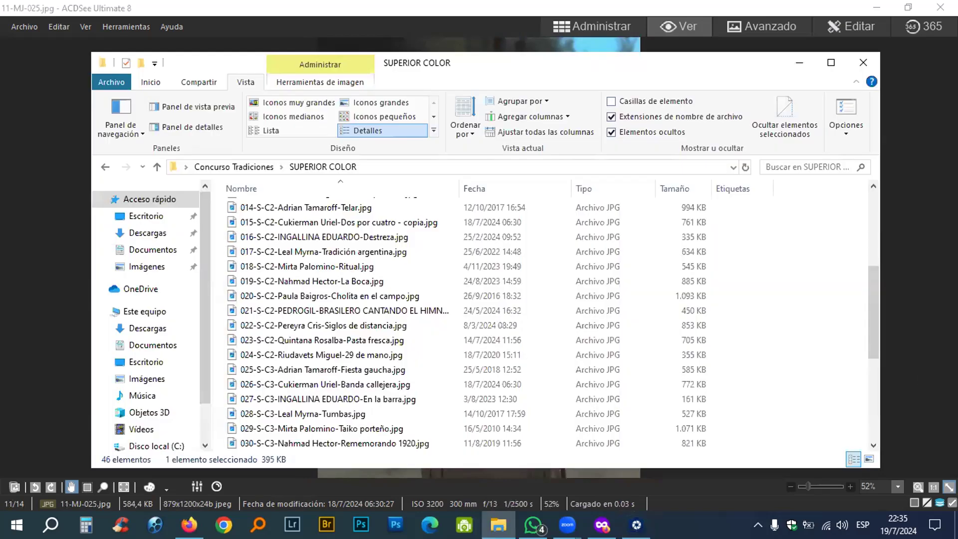
{"action": "mouse_move", "coordinate": [251, 370]}
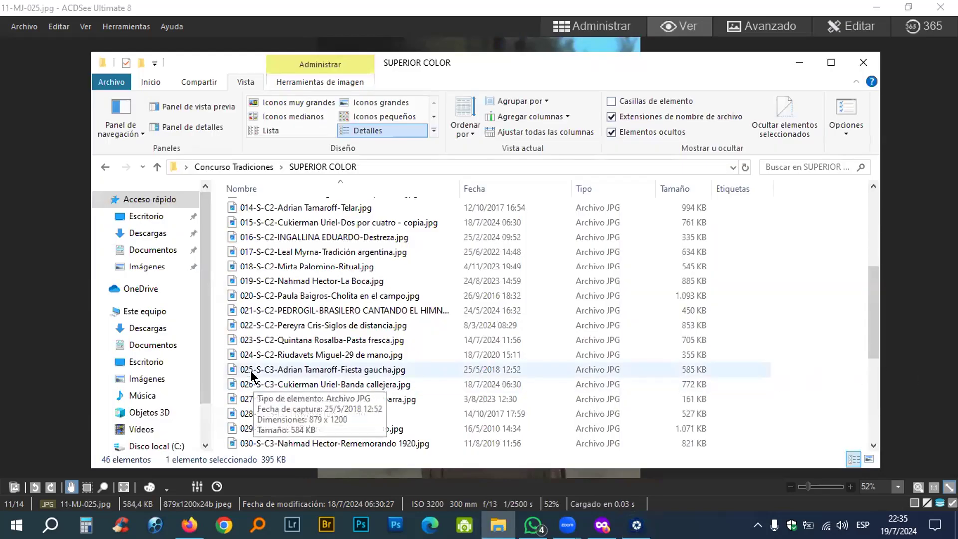
{"action": "key", "text": "alt+Tab"}
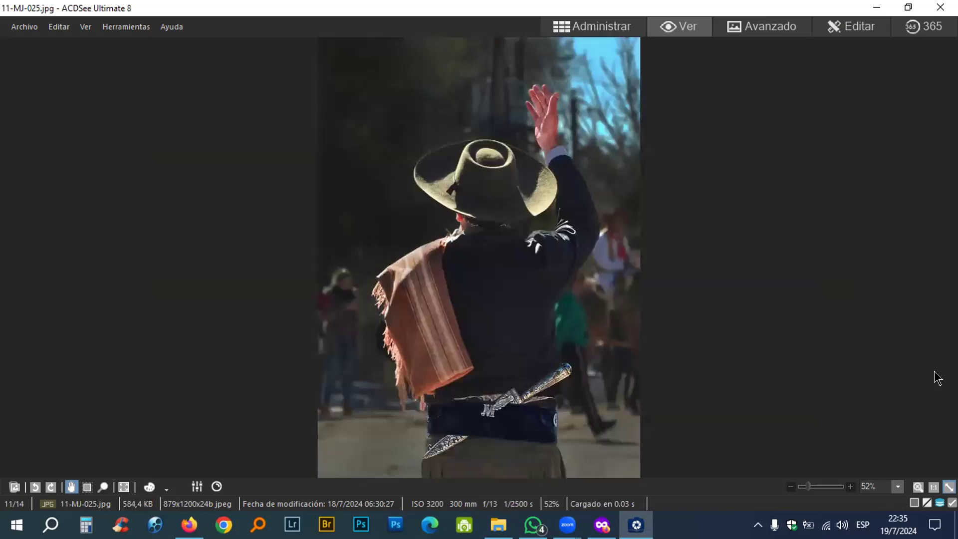
Step: Display the twelfth-ranked photo 12-MJ-030.jpg and look up entry 030 in the SUPERIOR COLOR file list
{"action": "key", "text": "Right"}
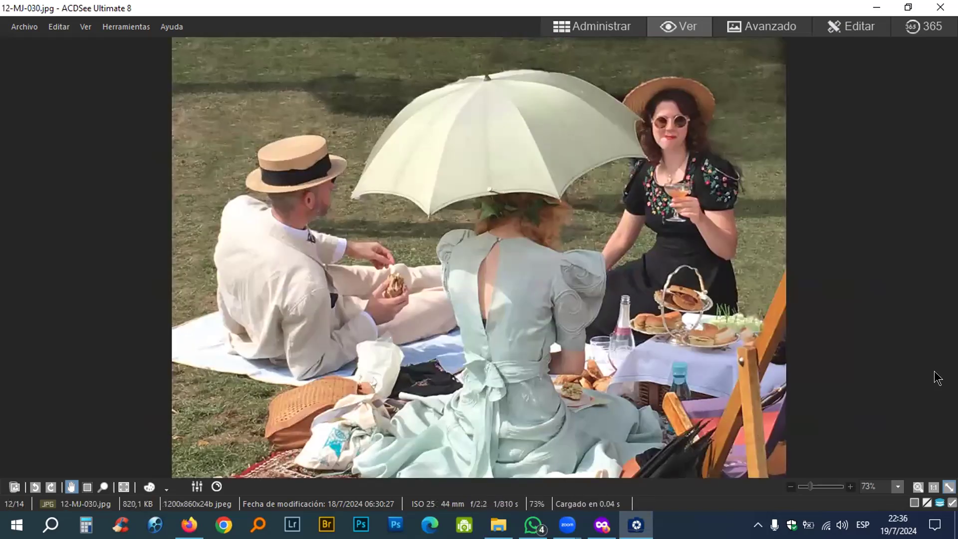
{"action": "key", "text": "alt+Tab"}
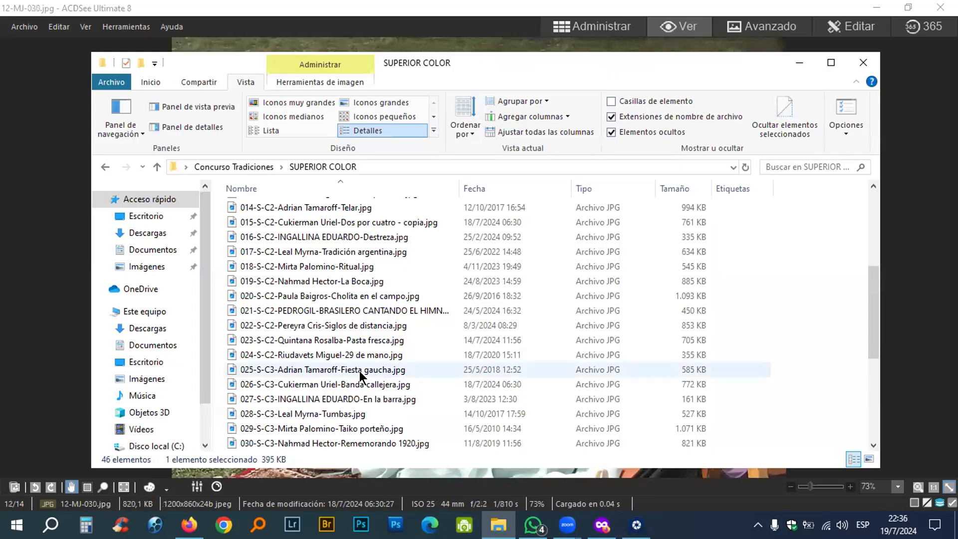
{"action": "scroll", "coordinate": [360, 371], "scroll_direction": "down", "scroll_amount": 3}
{"action": "left_click", "coordinate": [302, 309]}
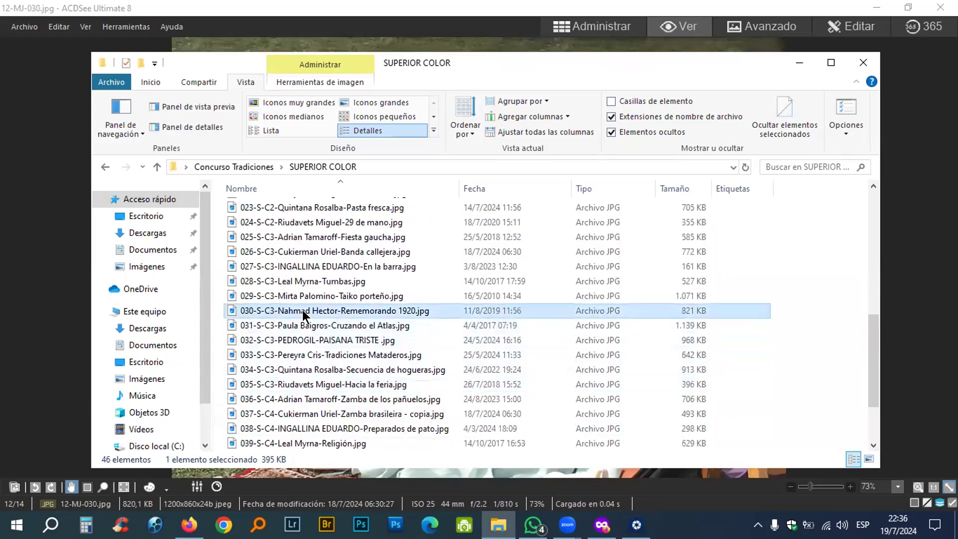
{"action": "left_click", "coordinate": [909, 378]}
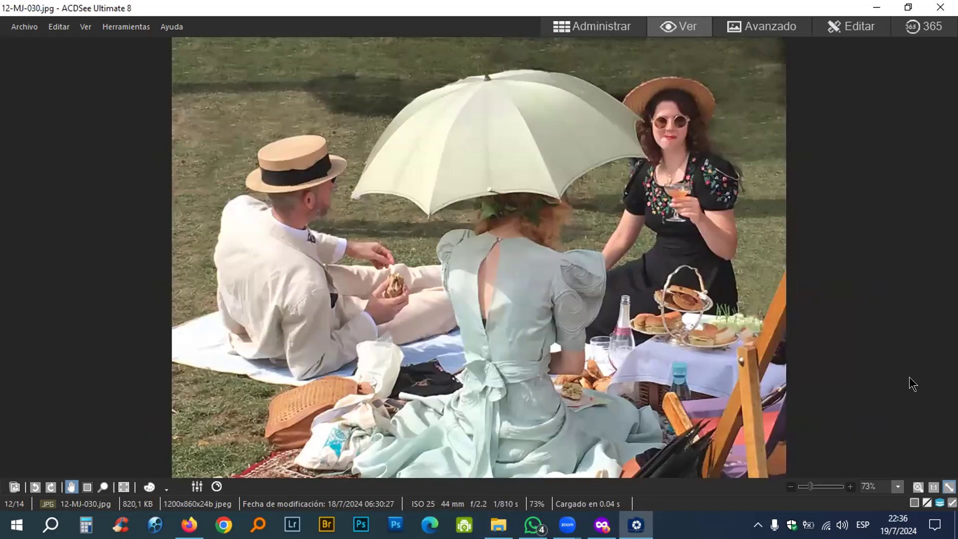
Step: Display the thirteenth-ranked photo 13-MJ-041.jpg and look up entry 041 in the SUPERIOR COLOR file list
{"action": "scroll", "coordinate": [909, 376], "scroll_direction": "down", "scroll_amount": 1}
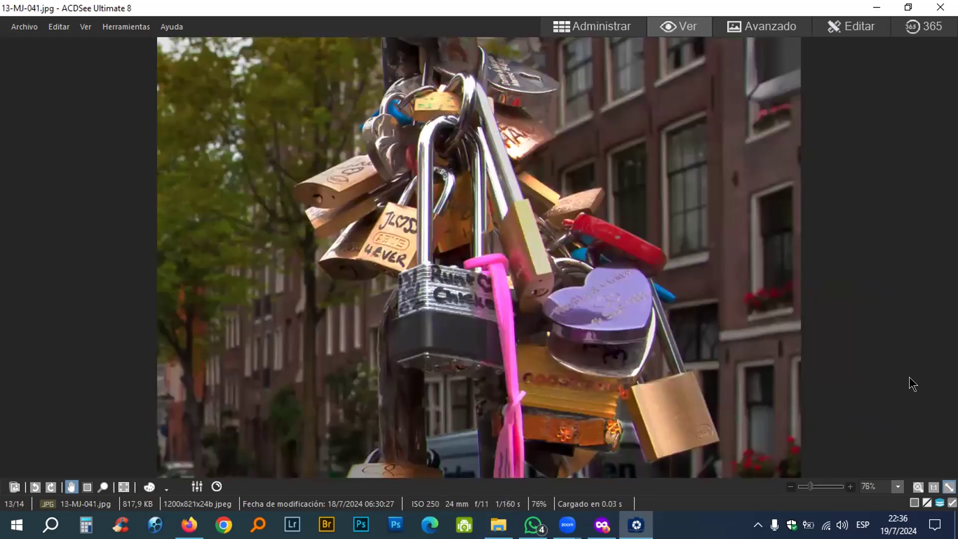
{"action": "key", "text": "alt+Tab"}
{"action": "scroll", "coordinate": [443, 387], "scroll_direction": "down", "scroll_amount": 2}
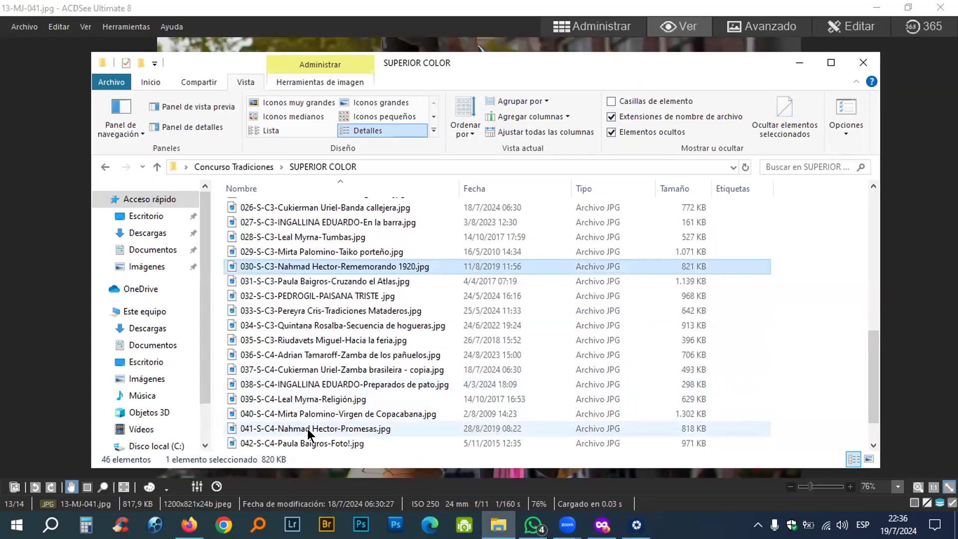
{"action": "key", "text": "alt+Tab"}
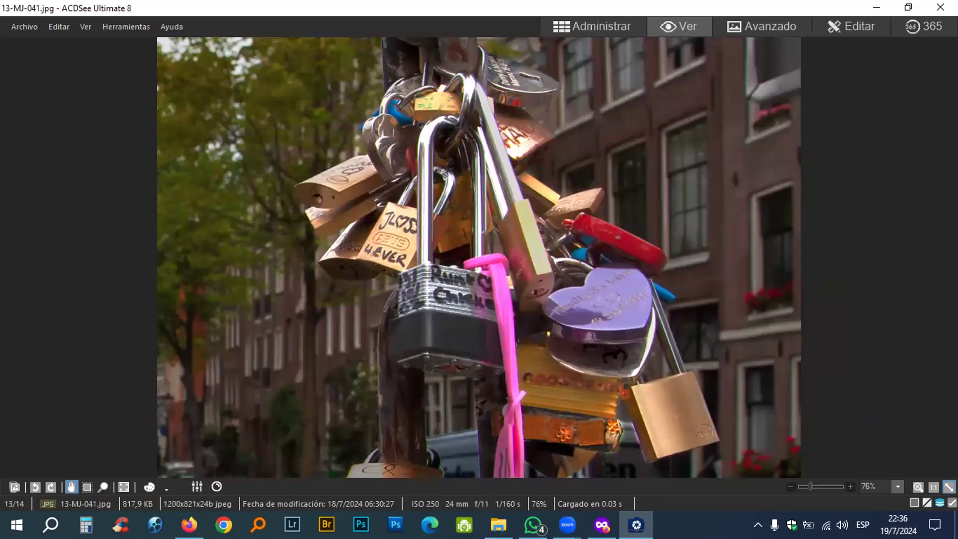
Step: Display the fourteenth-ranked photo 14-MJ-043.jpg and look up entry 043 in the SUPERIOR COLOR file list
{"action": "key", "text": "Page_Down"}
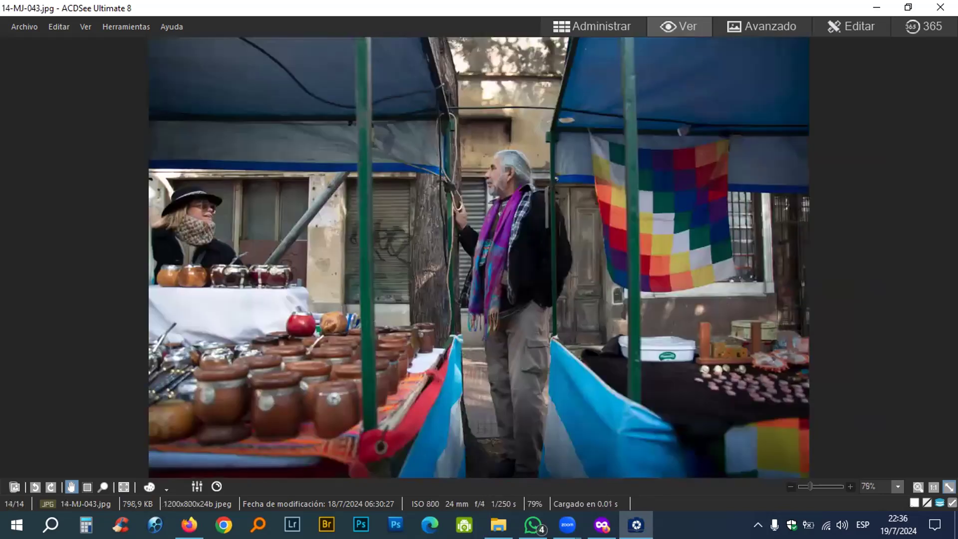
{"action": "key", "text": "alt+Tab"}
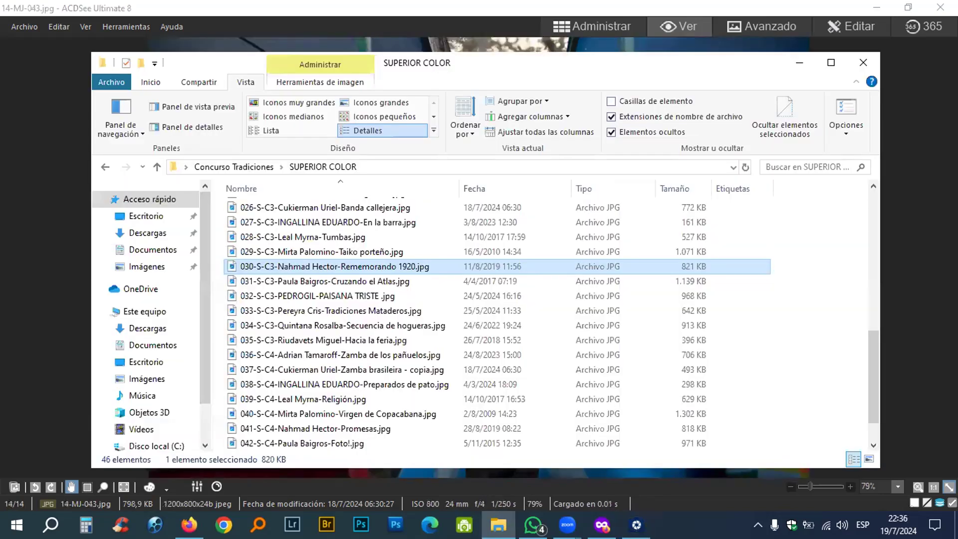
{"action": "scroll", "coordinate": [499, 398], "scroll_direction": "down", "scroll_amount": 2}
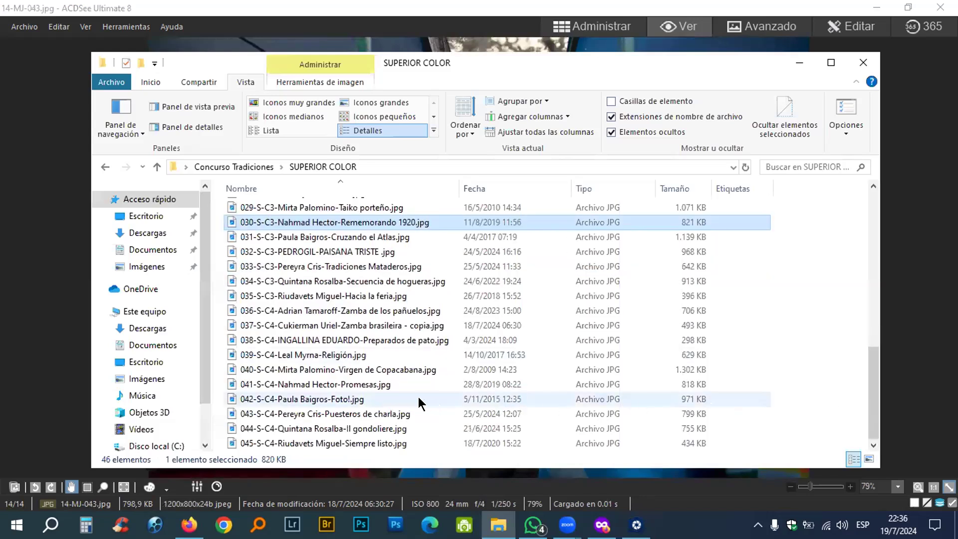
{"action": "left_click", "coordinate": [281, 416]}
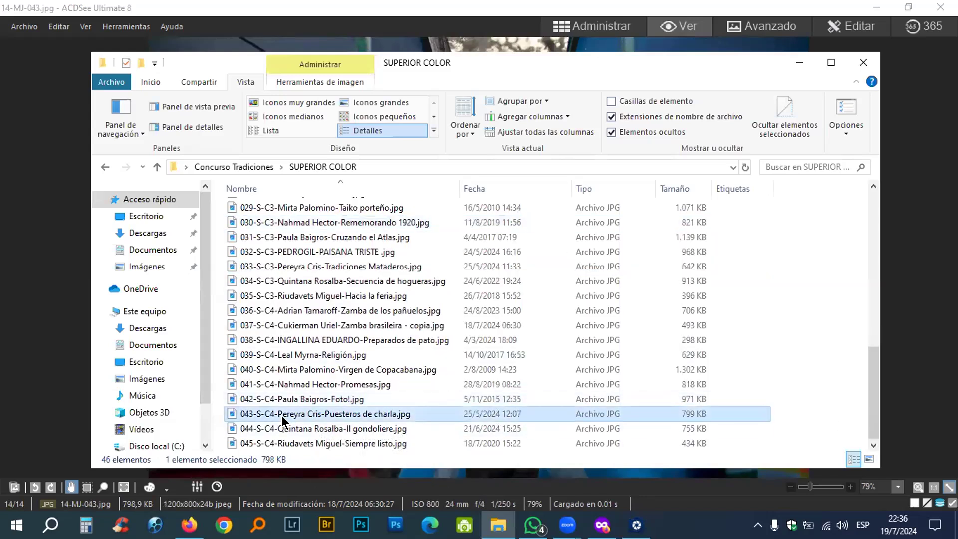
{"action": "left_click", "coordinate": [923, 408]}
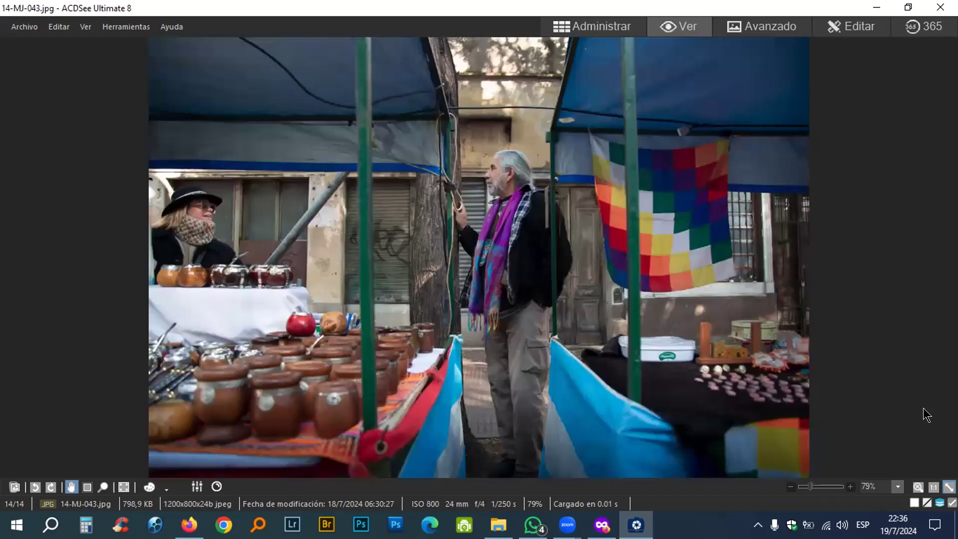
Step: Return to the thumbnail view, show the folder tree and open the PRINCIPIANTES MONOCROMO folder
{"action": "double_click", "coordinate": [924, 408]}
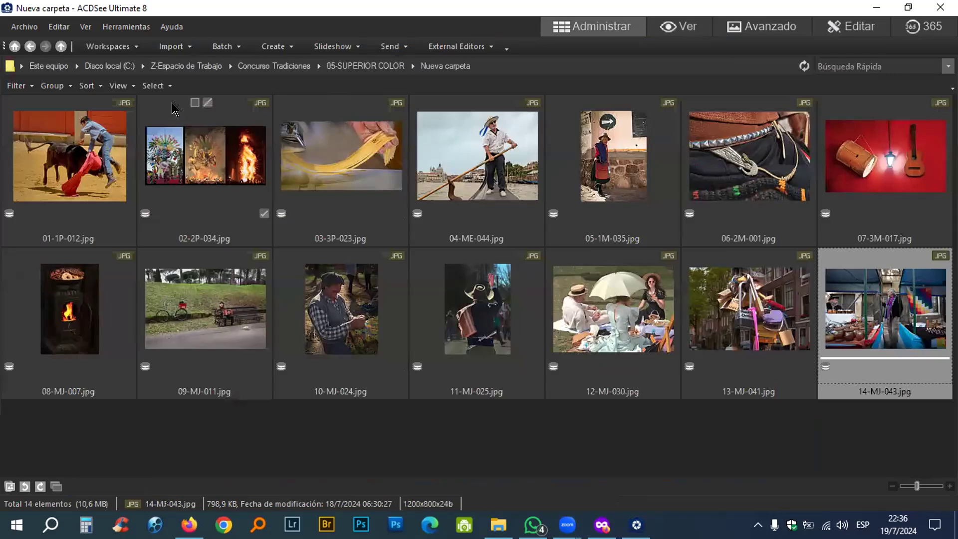
{"action": "left_click", "coordinate": [86, 27]}
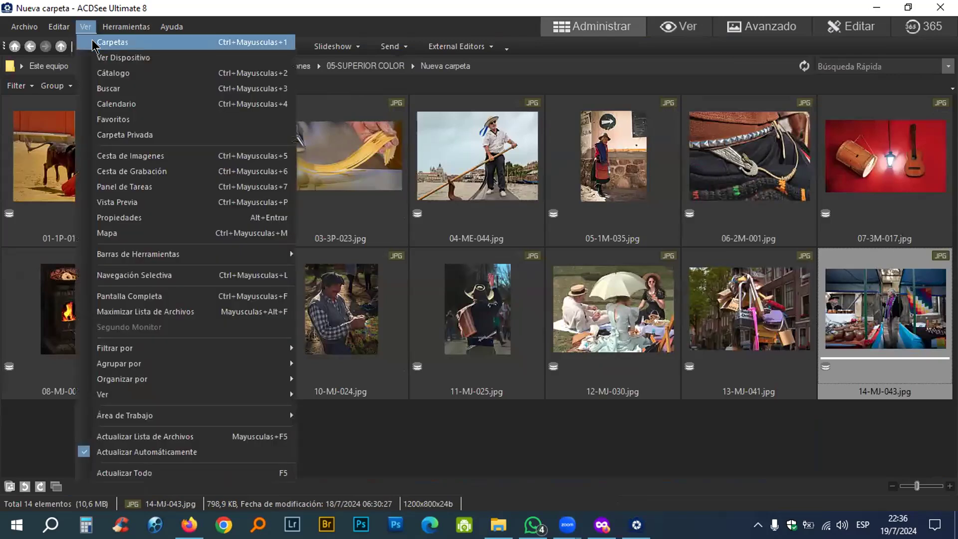
{"action": "left_click", "coordinate": [92, 42]}
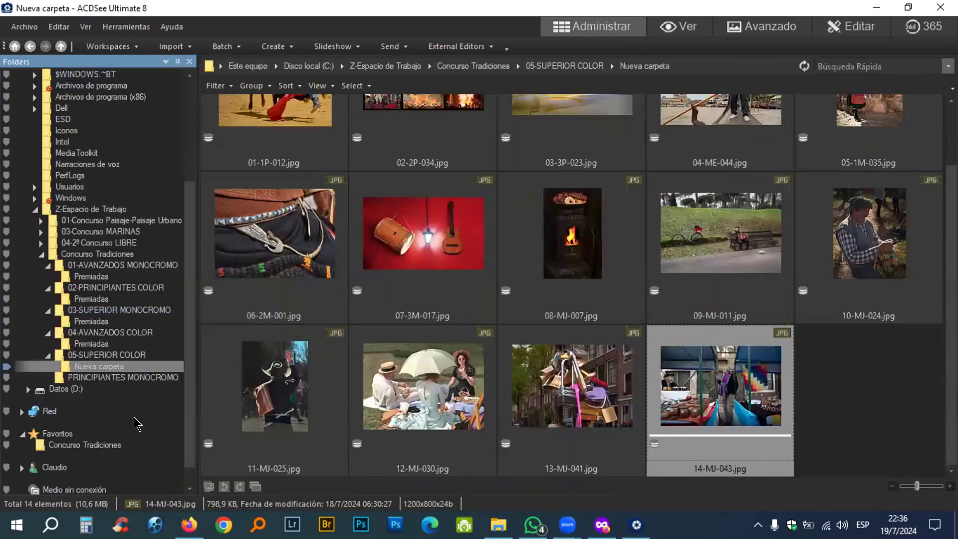
{"action": "left_click", "coordinate": [139, 379]}
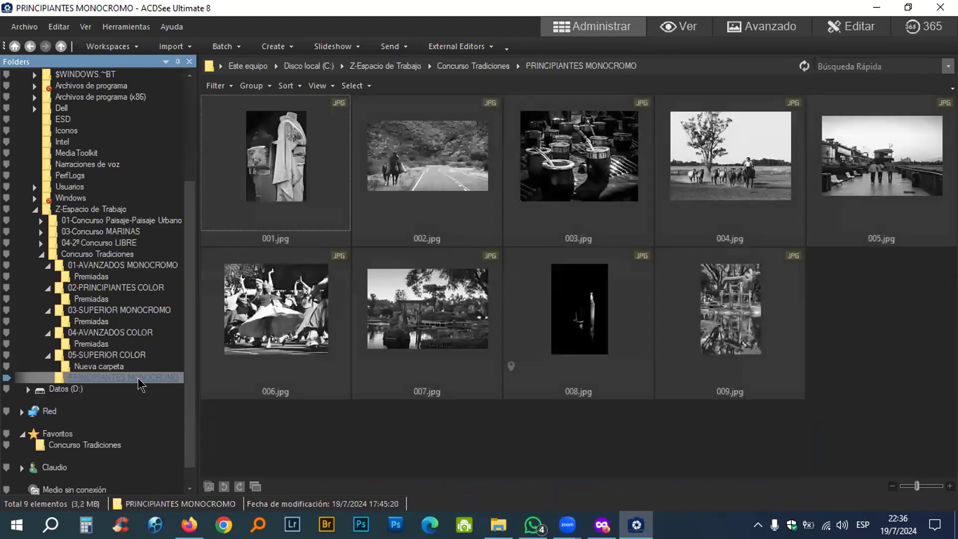
Step: Rename the PRINCIPIANTES MONOCROMO folder as 06-PRINCIPIANTES MONOCROMO
{"action": "left_click", "coordinate": [138, 378]}
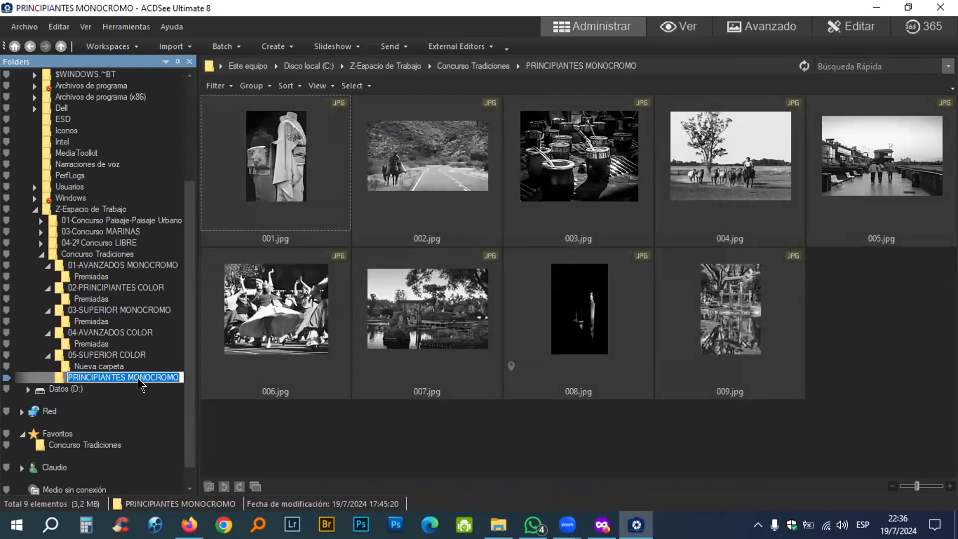
{"action": "key", "text": "Home"}
{"action": "type", "text": "06"}
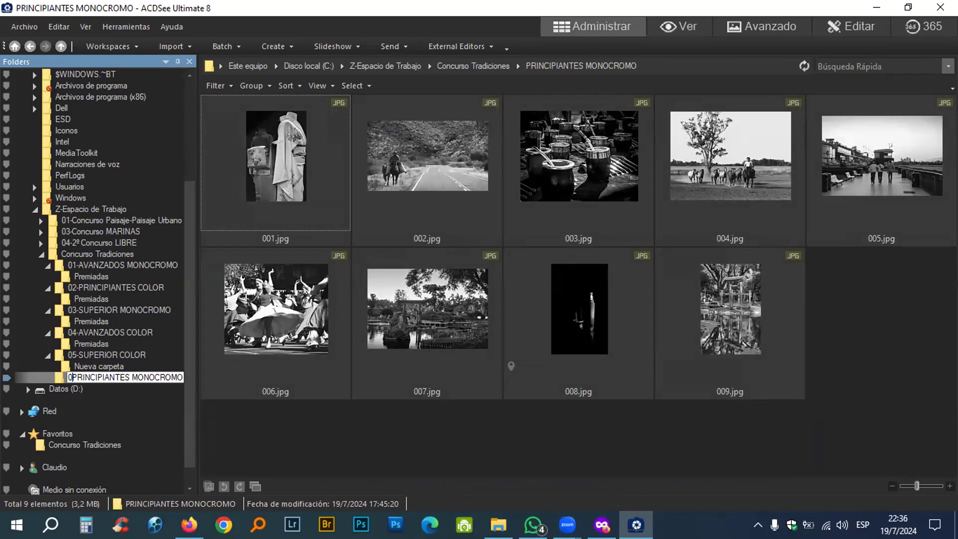
{"action": "type", "text": "-"}
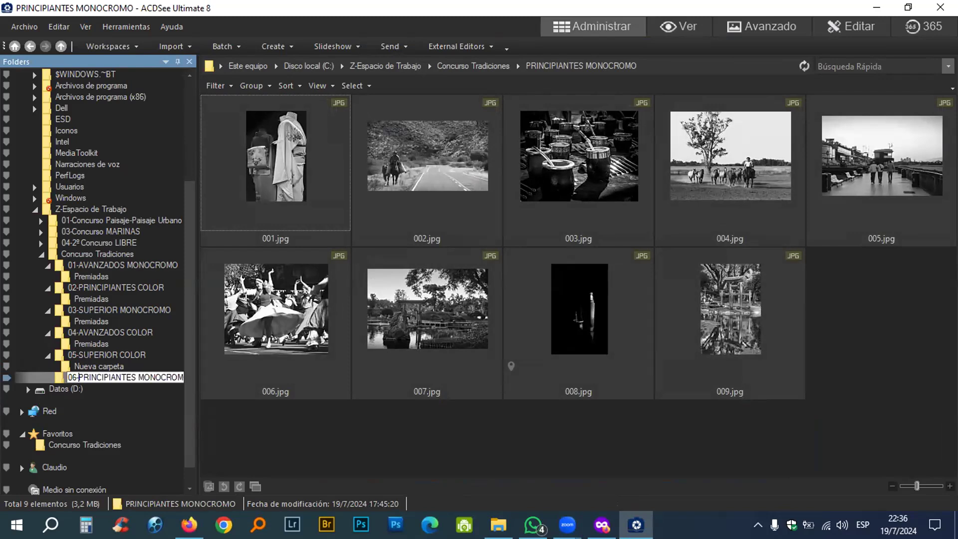
{"action": "key", "text": "Return"}
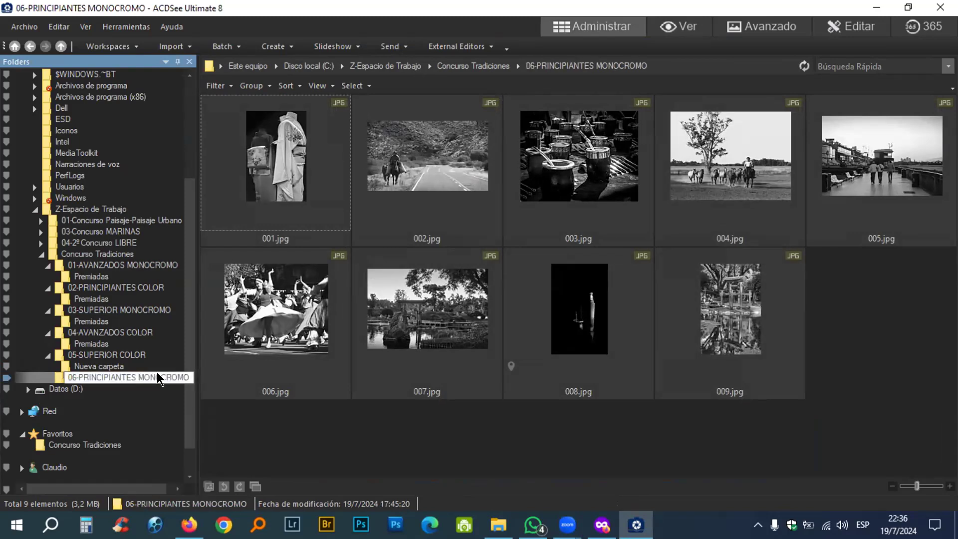